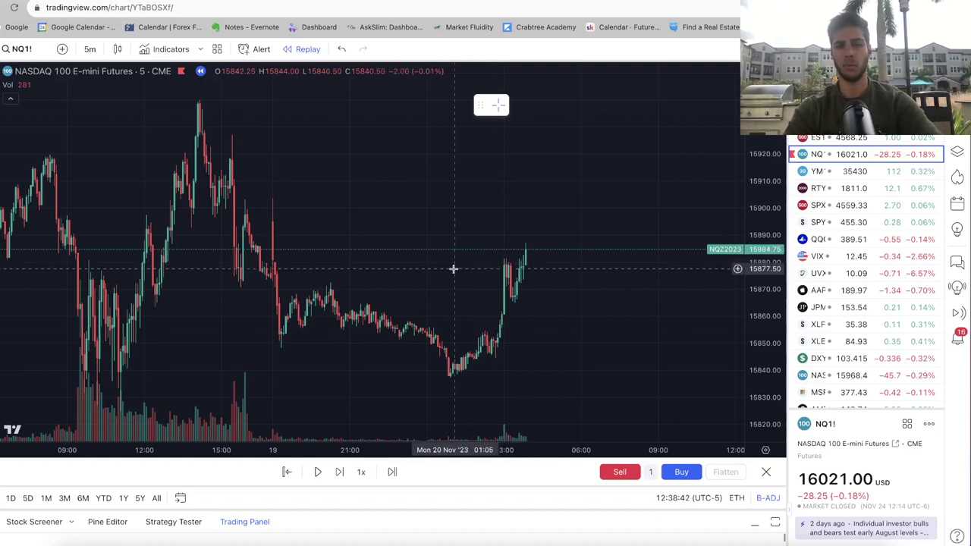
Examine the NASDAQ 100 futures 5-minute price action from the prior session into the early morning of 20 November.
scroll(436, 280, right, 1)
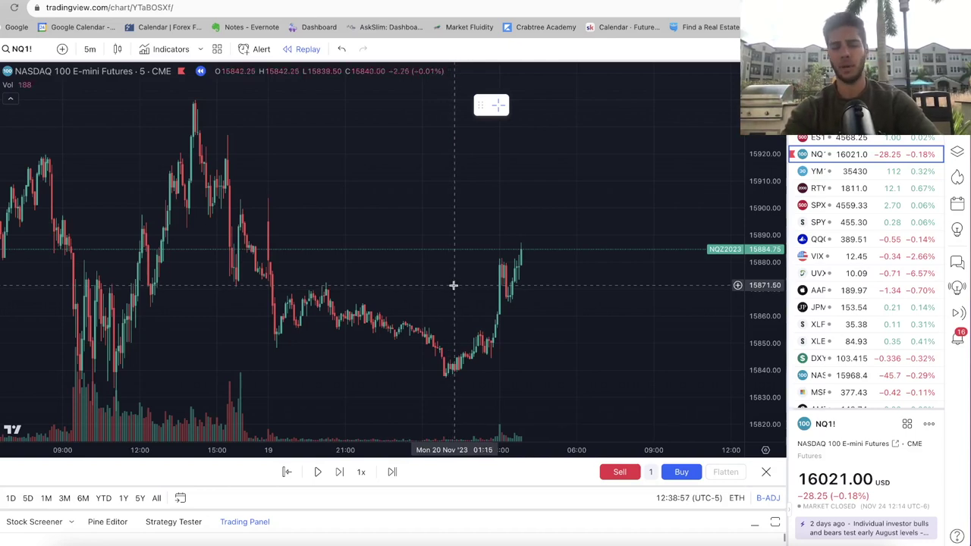
scroll(454, 285, right, 3)
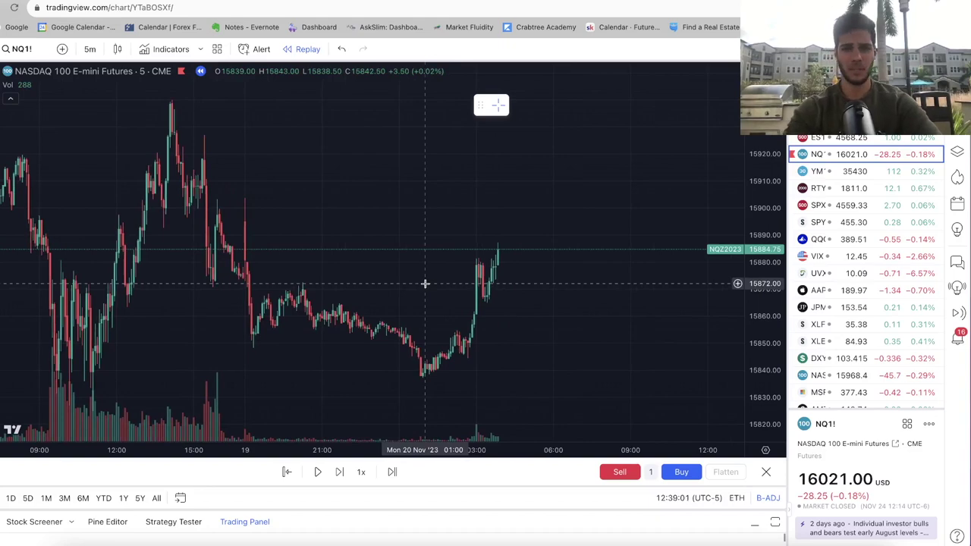
scroll(425, 284, right, 5)
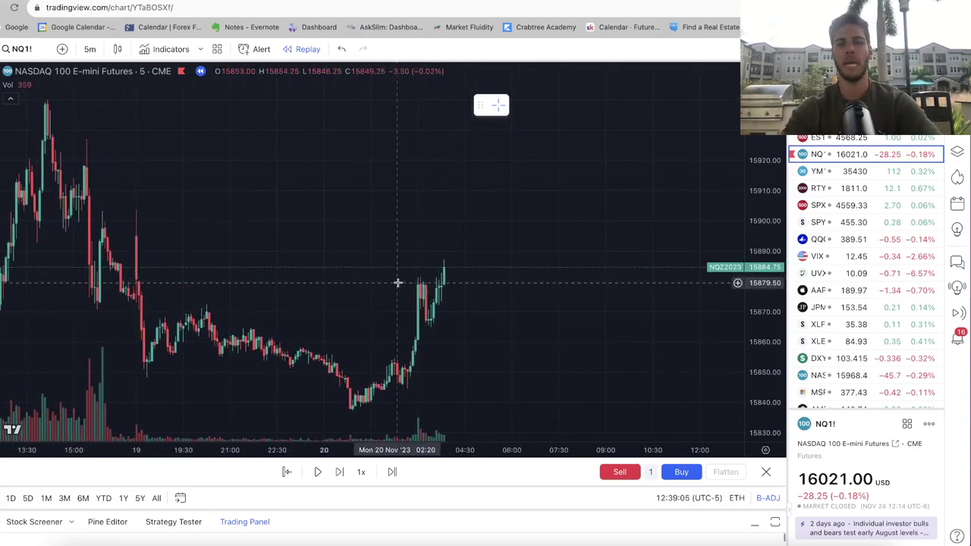
scroll(402, 273, left, 1)
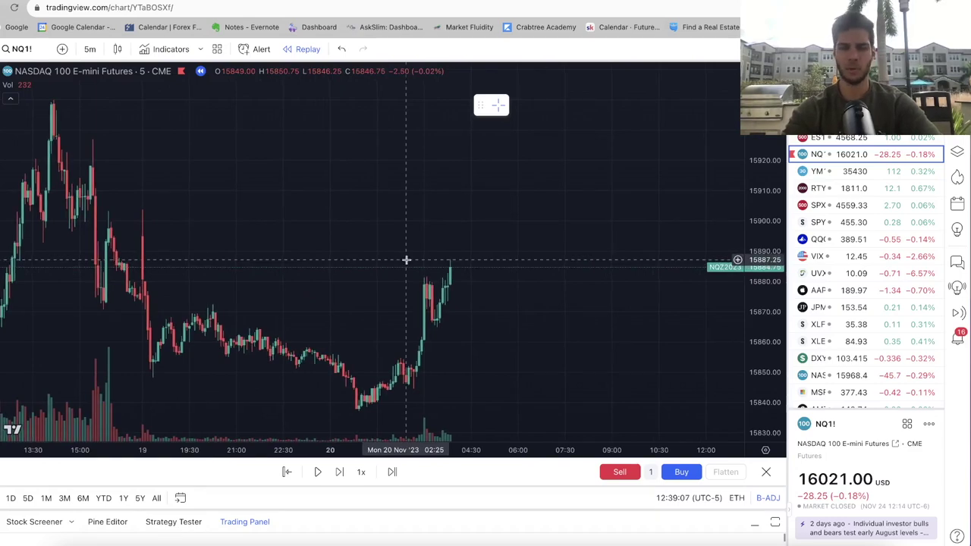
scroll(407, 260, right, 2)
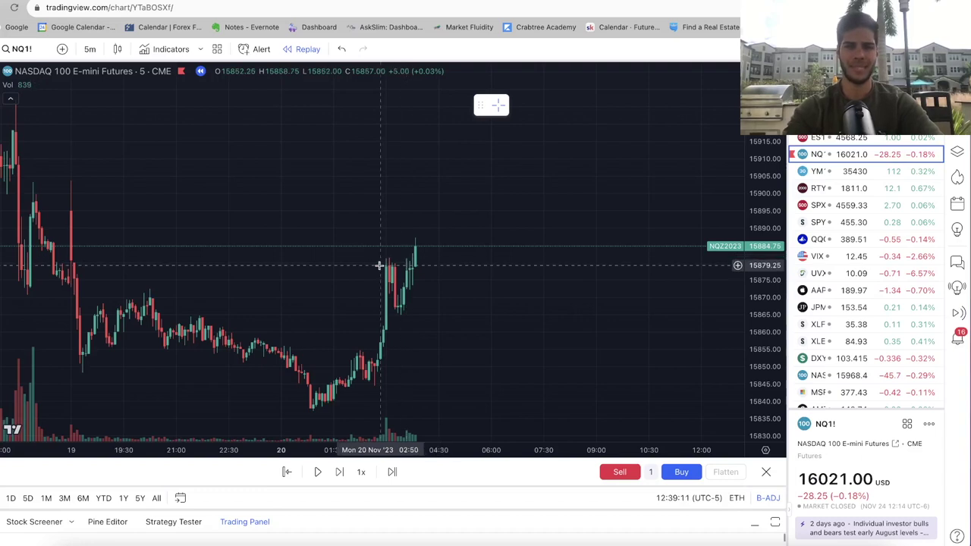
scroll(395, 267, left, 1)
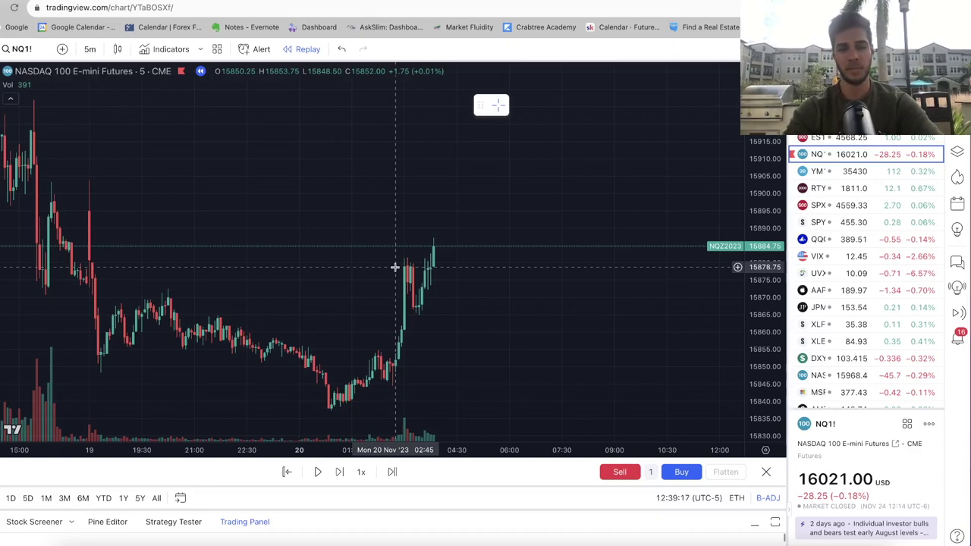
scroll(395, 267, up, 3)
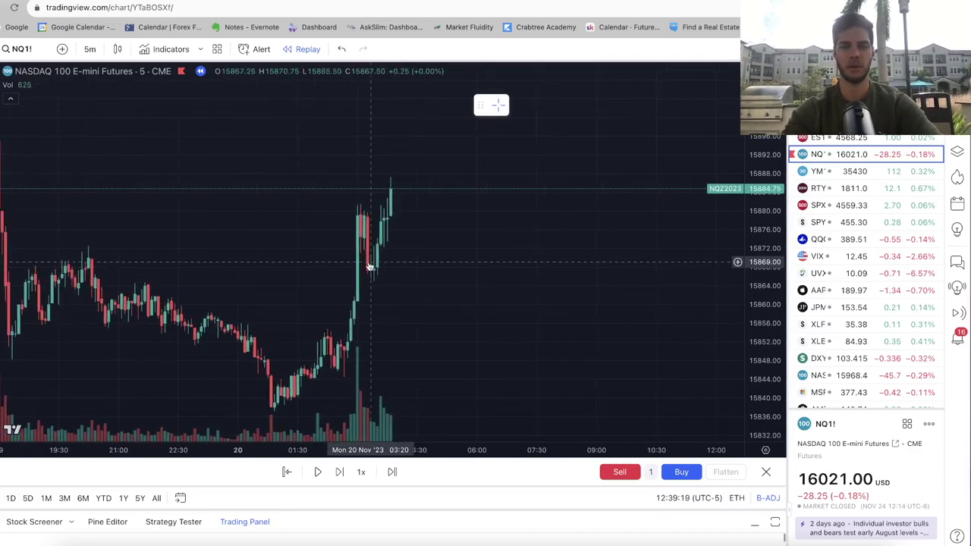
drag(329, 272, 417, 265)
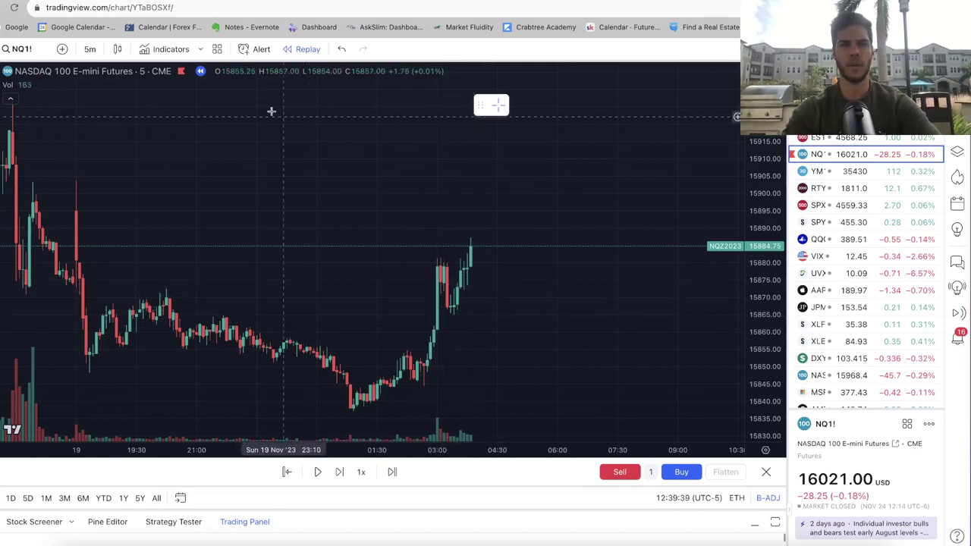
Advance the bar replay candle by candle to about 07:50 on 20 November.
click(339, 472)
click(339, 472)
click(339, 472)
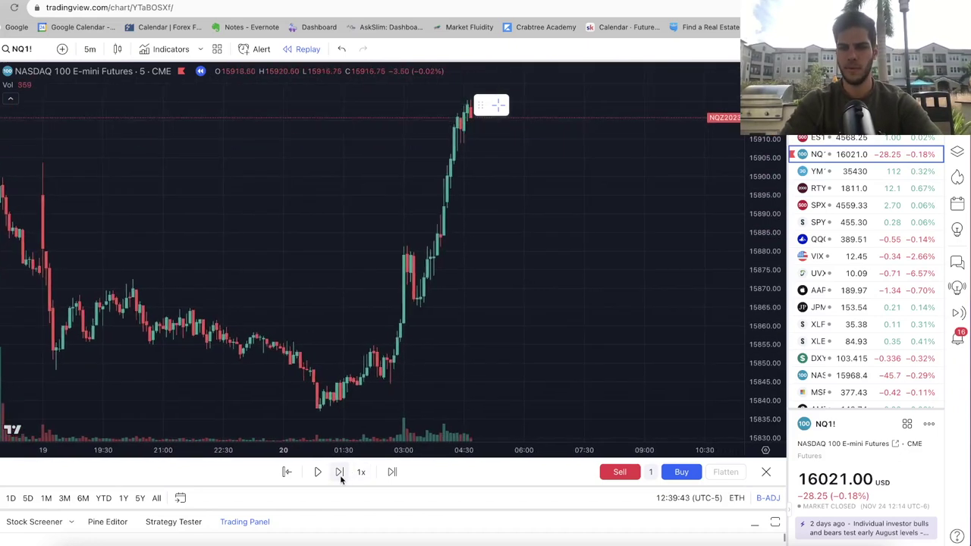
click(339, 473)
click(339, 472)
click(339, 472)
click(339, 473)
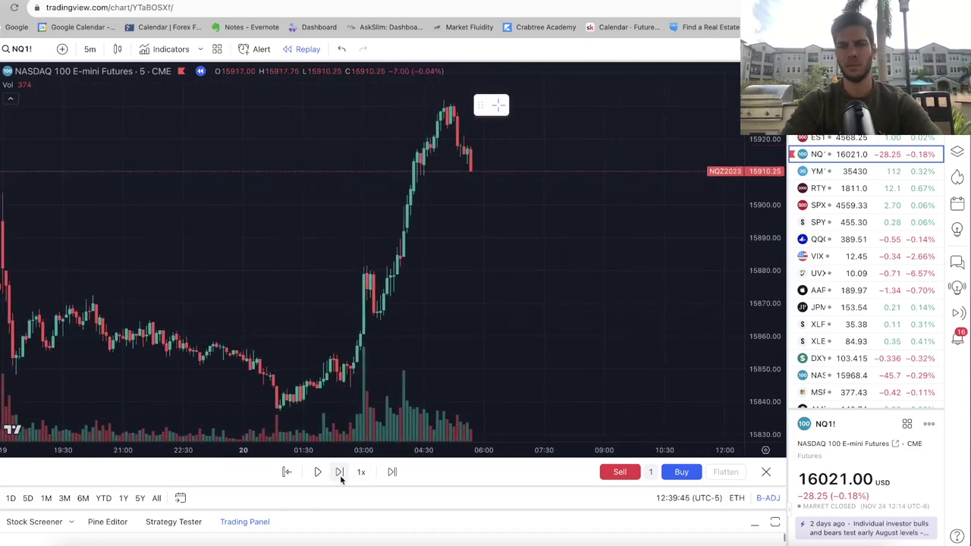
click(339, 472)
click(339, 473)
click(339, 472)
click(339, 472)
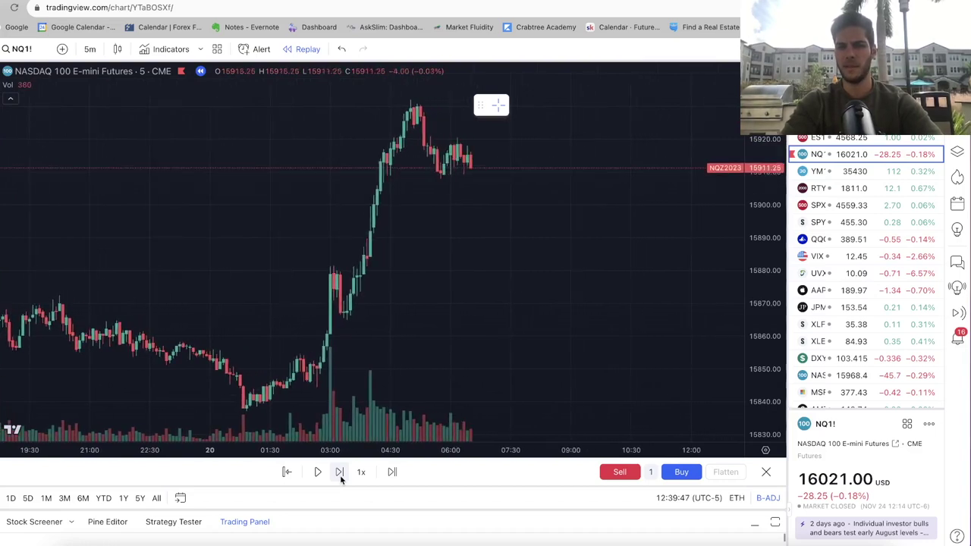
click(339, 472)
click(339, 473)
click(339, 472)
click(339, 472)
click(339, 472)
click(338, 472)
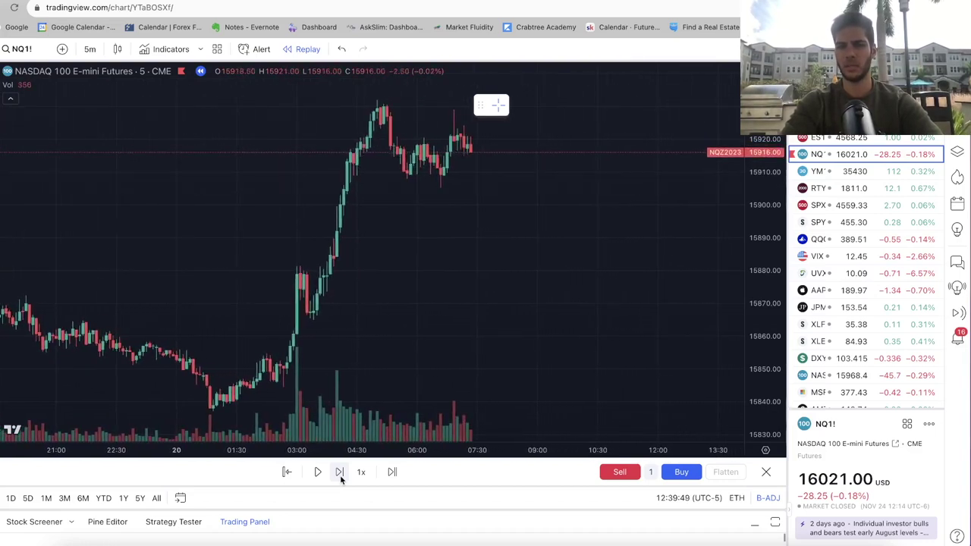
click(339, 472)
click(339, 473)
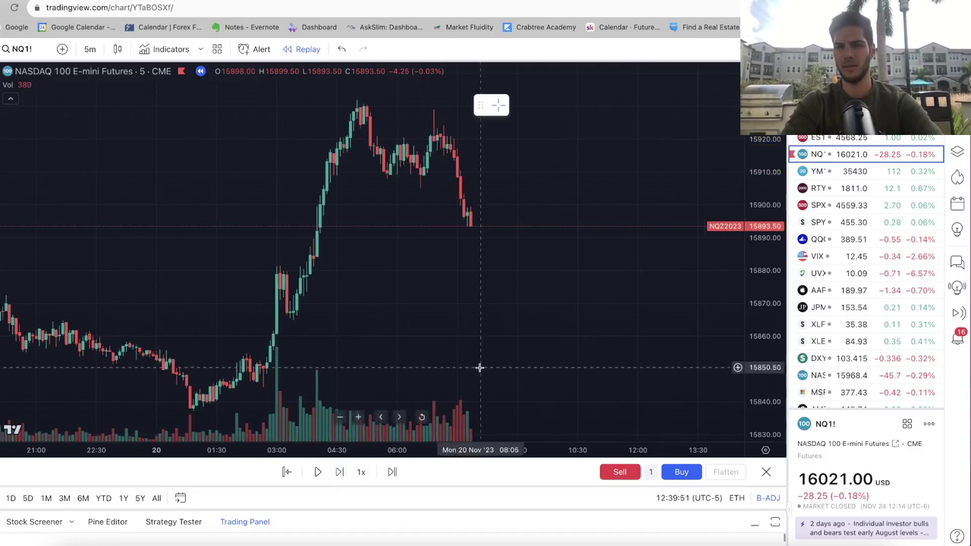
Step the replay forward slowly through the pre-market candles to 09:25, just before the 09:30 open.
click(340, 472)
click(340, 473)
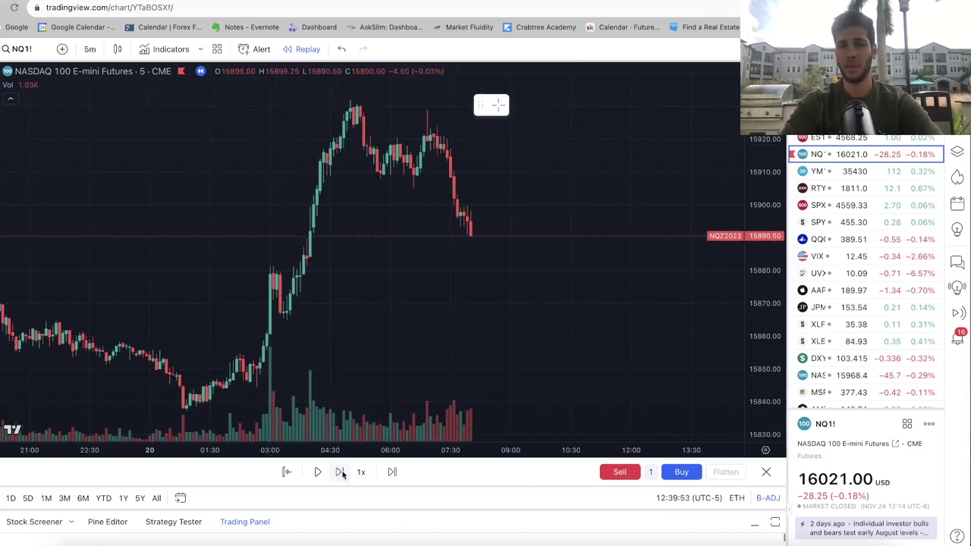
click(341, 472)
click(340, 472)
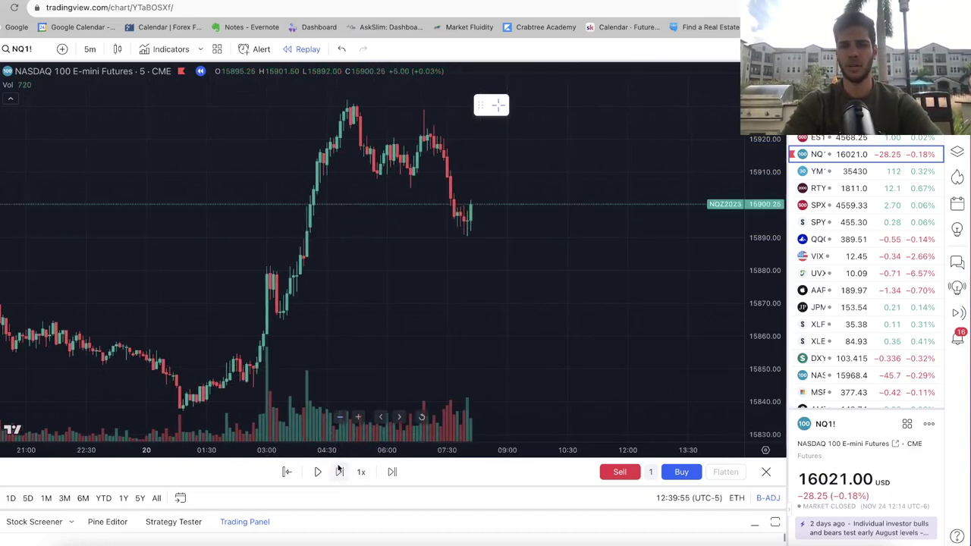
click(339, 471)
click(339, 471)
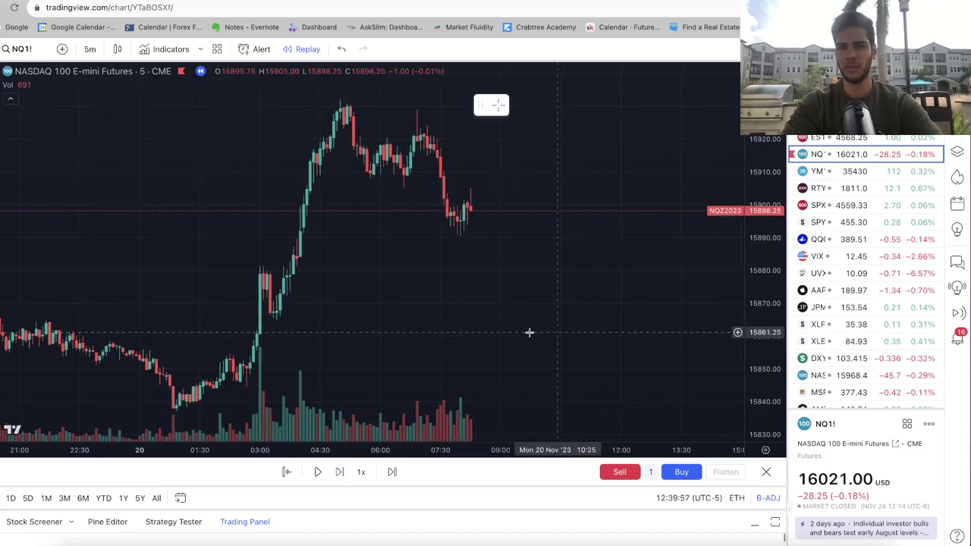
click(339, 471)
click(339, 472)
click(339, 472)
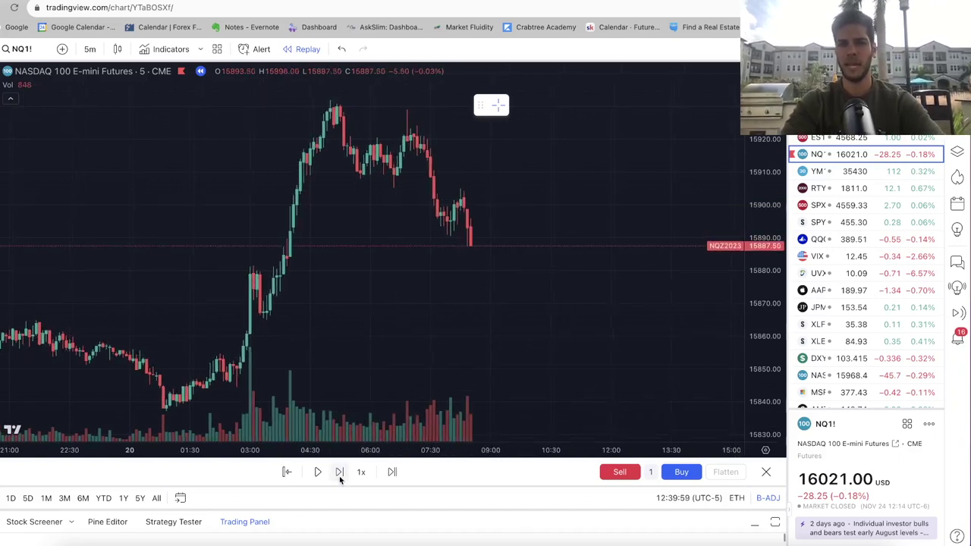
click(339, 471)
click(339, 471)
click(339, 471)
click(338, 471)
click(339, 472)
click(339, 472)
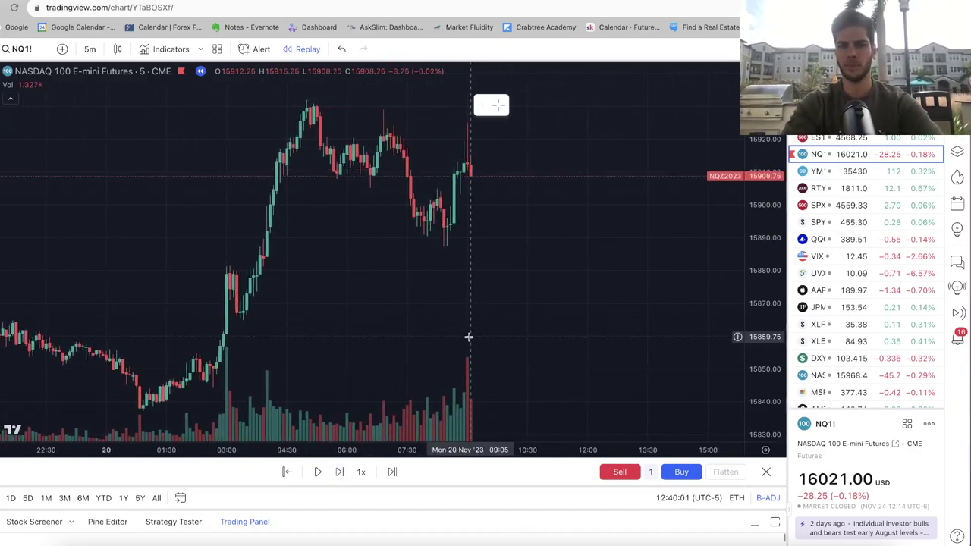
click(339, 471)
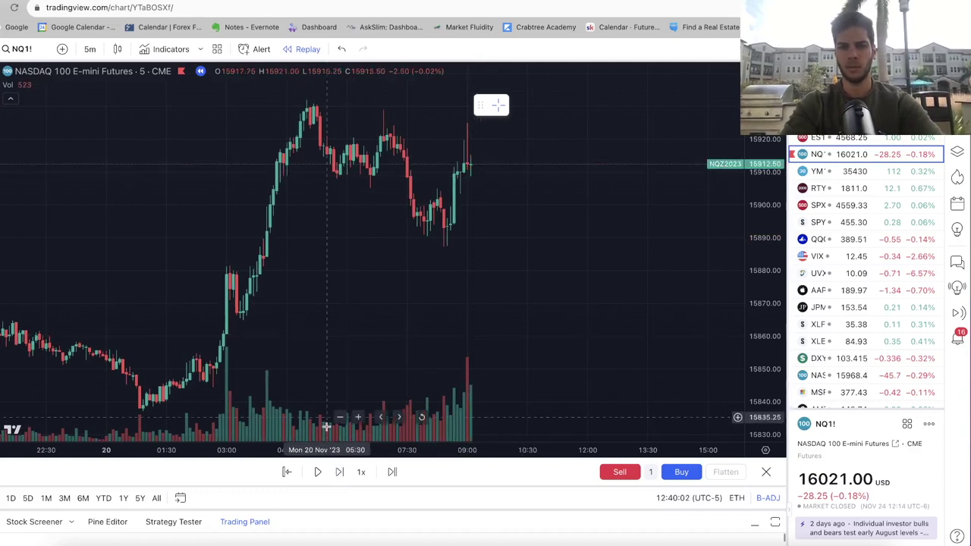
click(338, 473)
key(shift+Right)
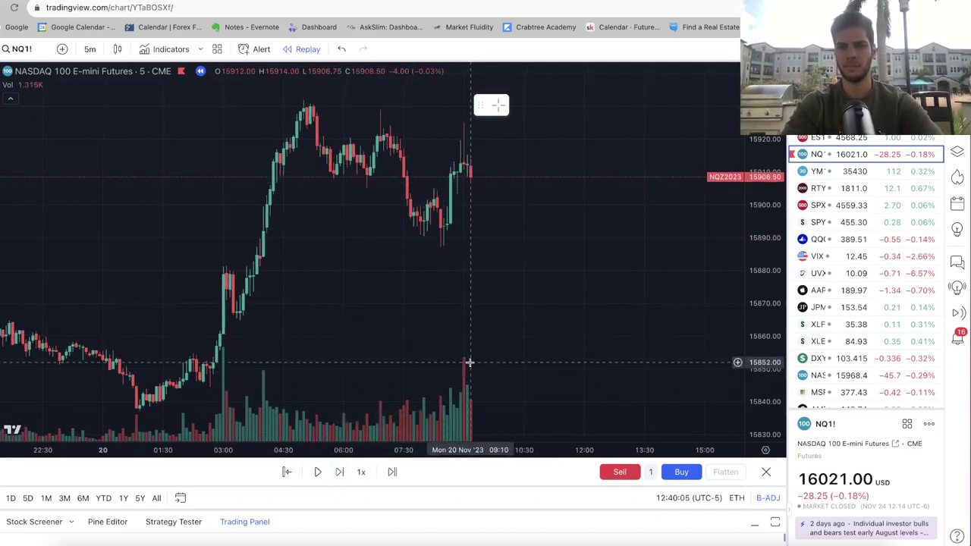
click(339, 472)
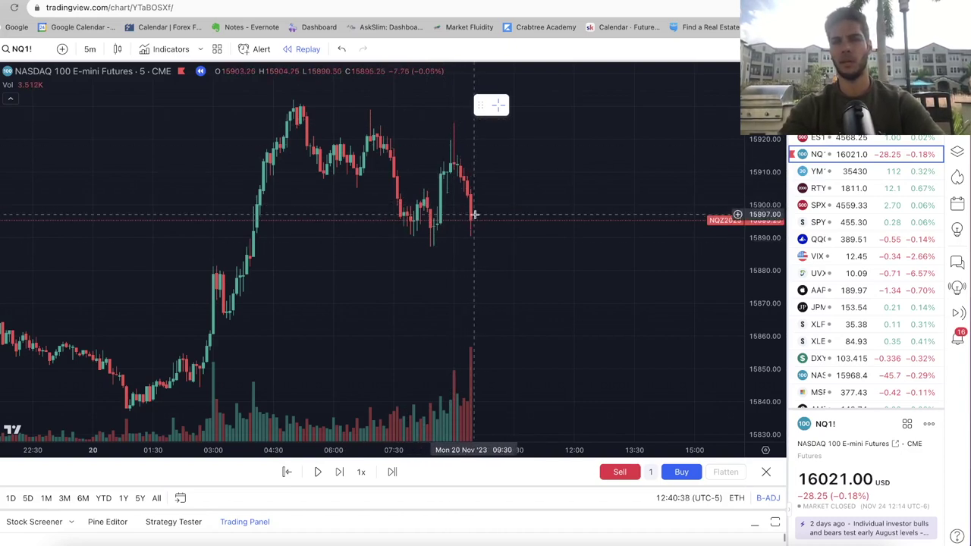
Play the replay through the 09:30 opening candle and forward to the 09:50 candle.
click(338, 472)
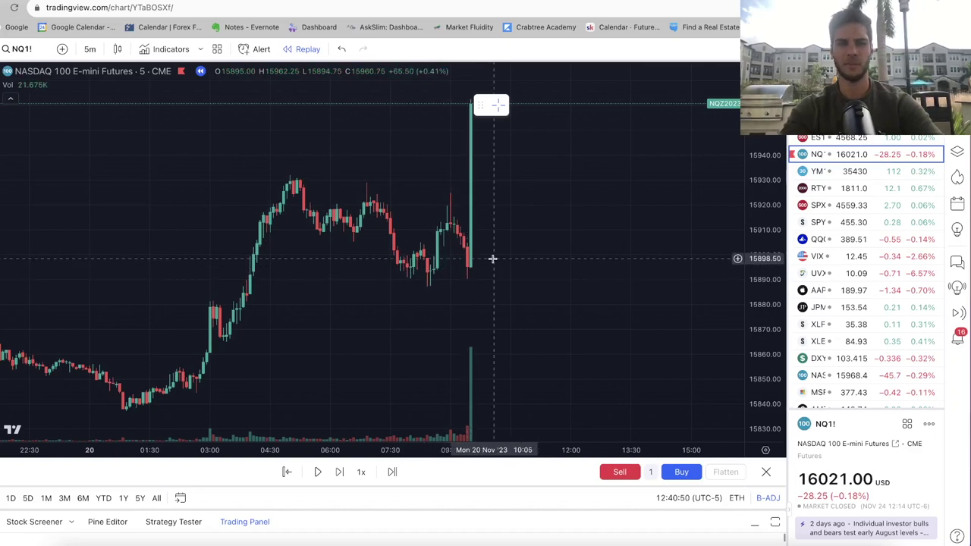
scroll(479, 267, up, 3)
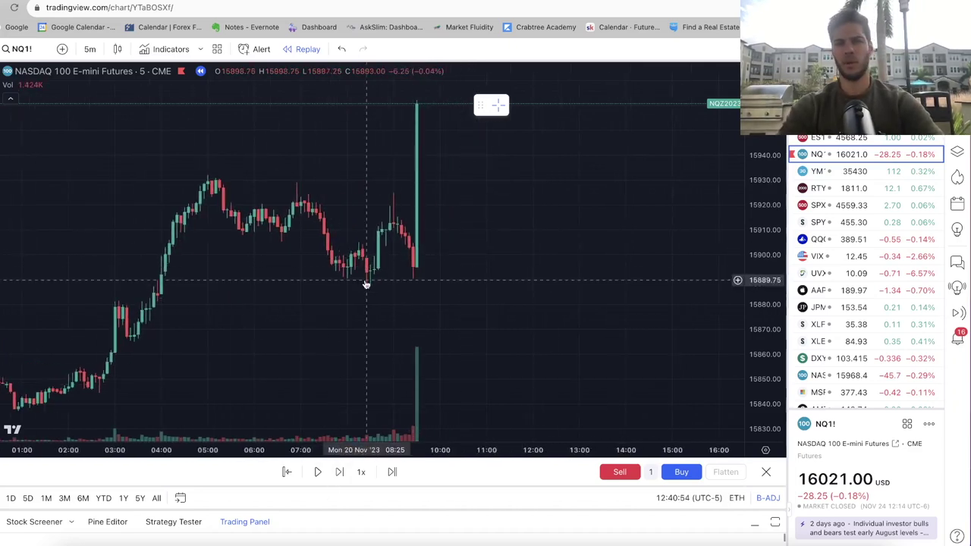
click(338, 477)
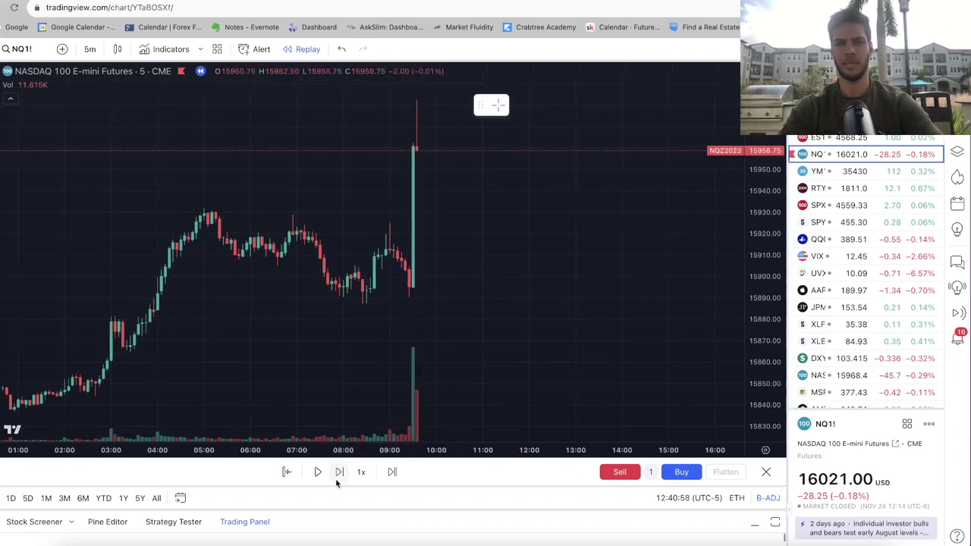
click(338, 478)
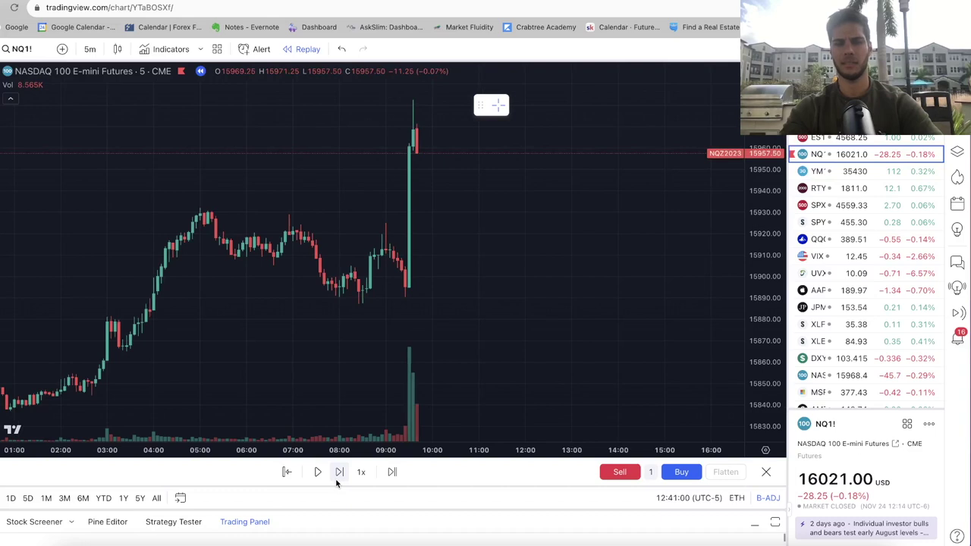
click(337, 482)
click(338, 483)
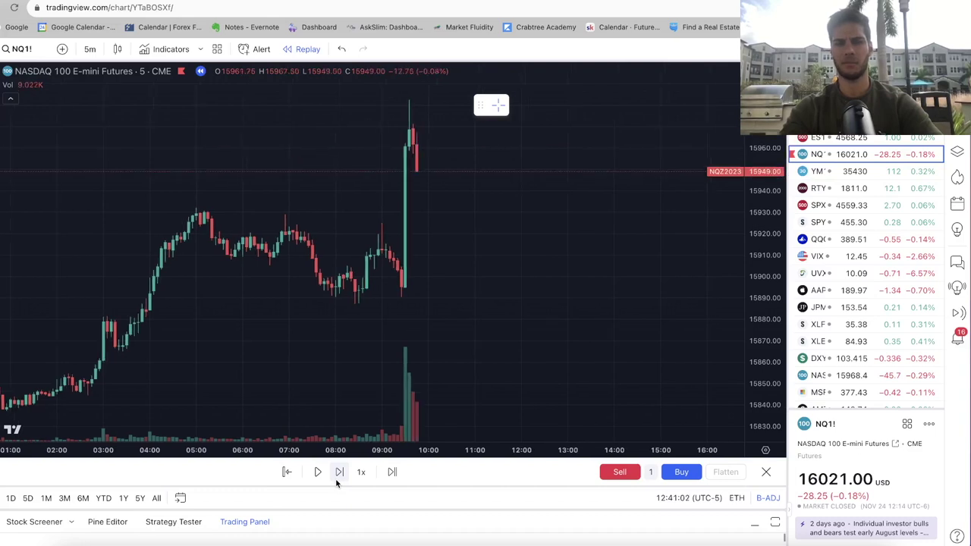
click(337, 483)
click(338, 482)
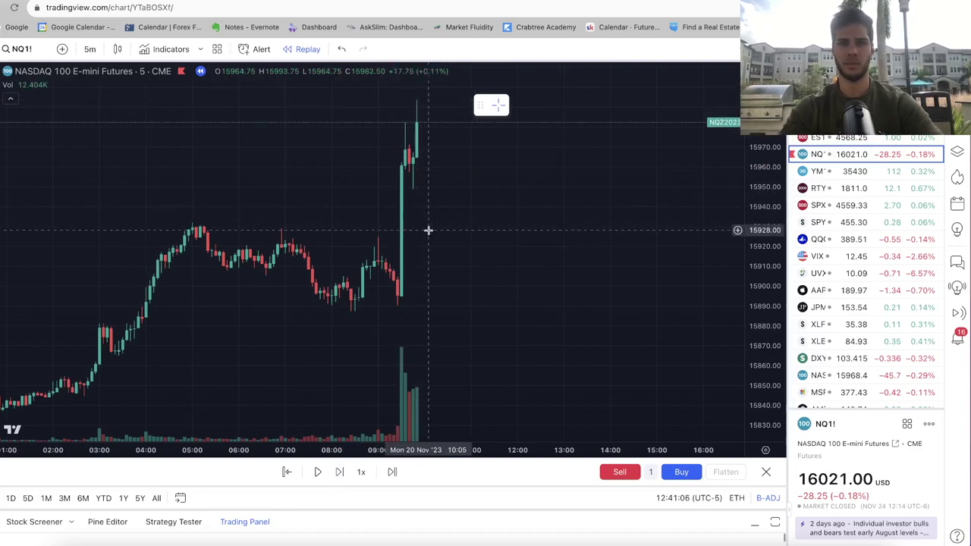
Continue the replay bar by bar to the 10:15 candle, following the pullback from the session high.
scroll(403, 197, right, 1)
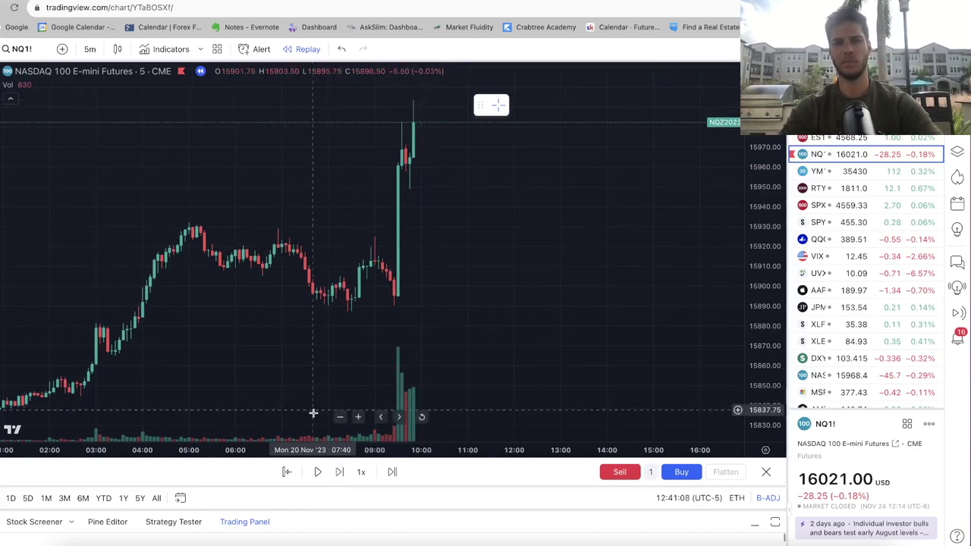
click(339, 472)
click(339, 471)
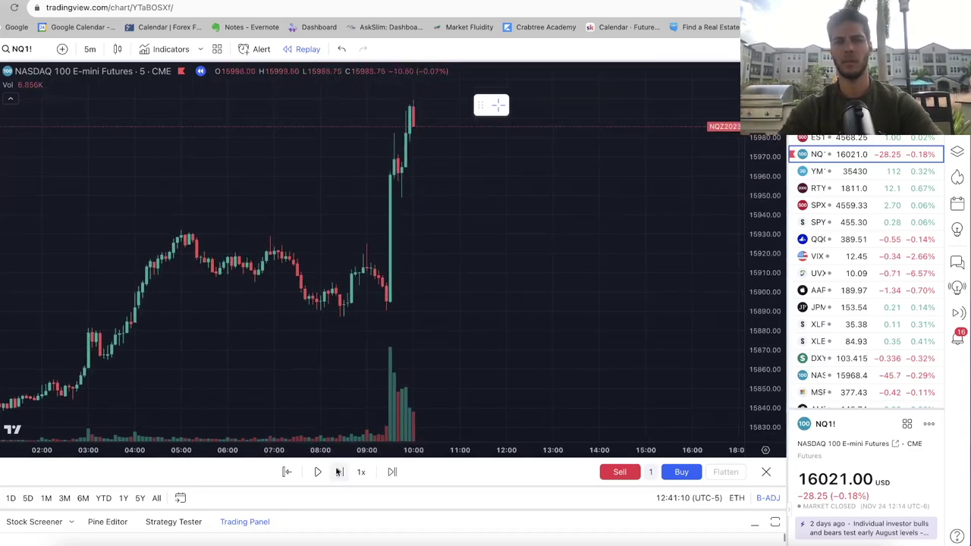
click(338, 471)
click(338, 472)
click(338, 472)
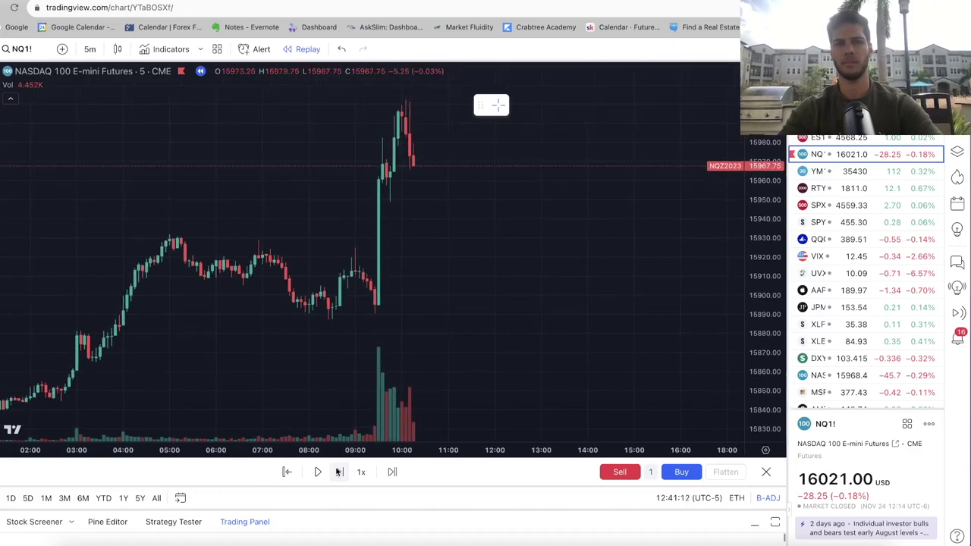
Place a long position at 15971.00 on the latest candle with its stop at 15947.00 and a 32.50-point target above the recent high.
drag(420, 181, 436, 225)
scroll(436, 225, up, 1)
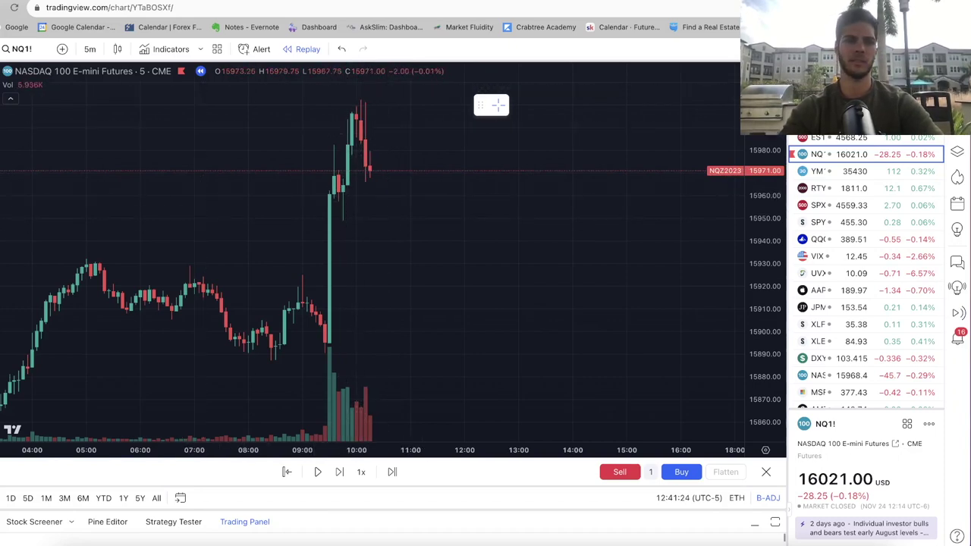
click(43, 171)
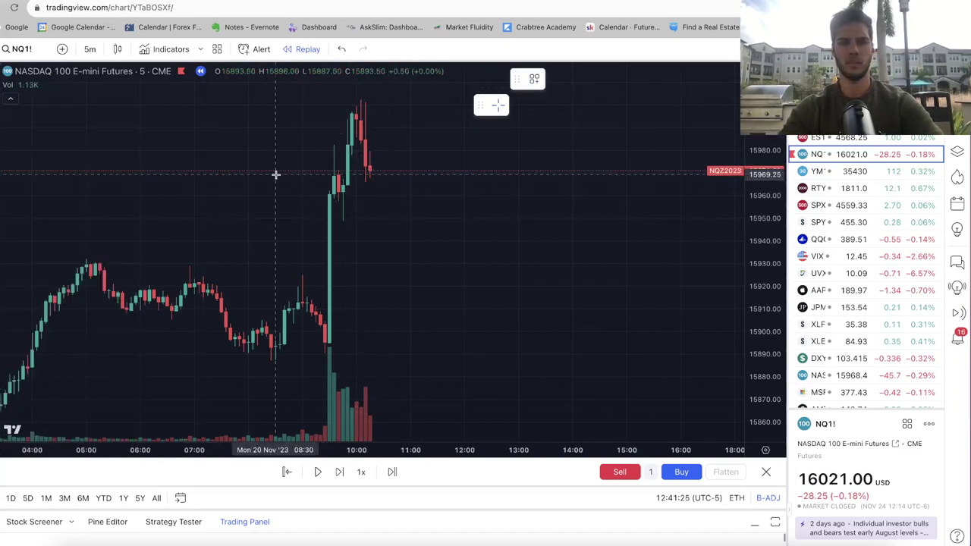
click(371, 170)
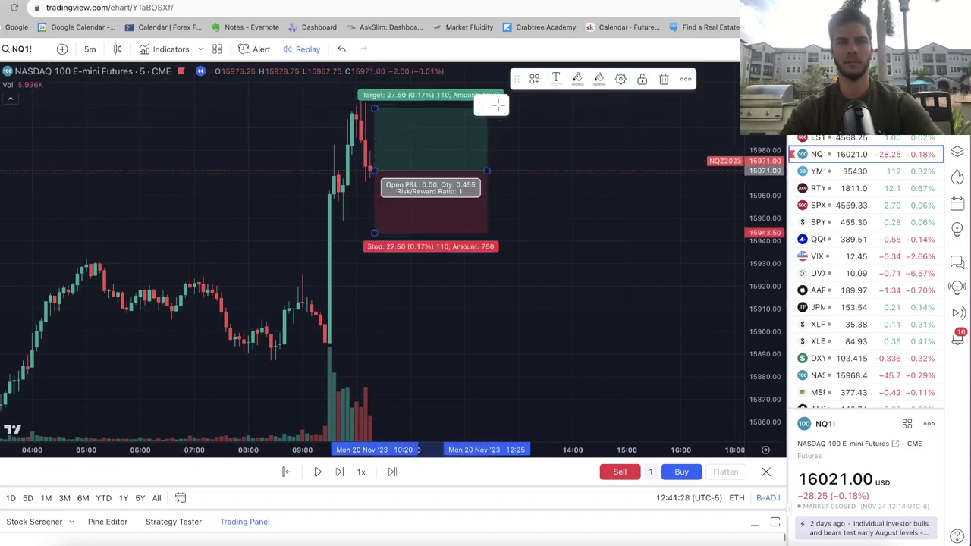
drag(374, 233, 374, 225)
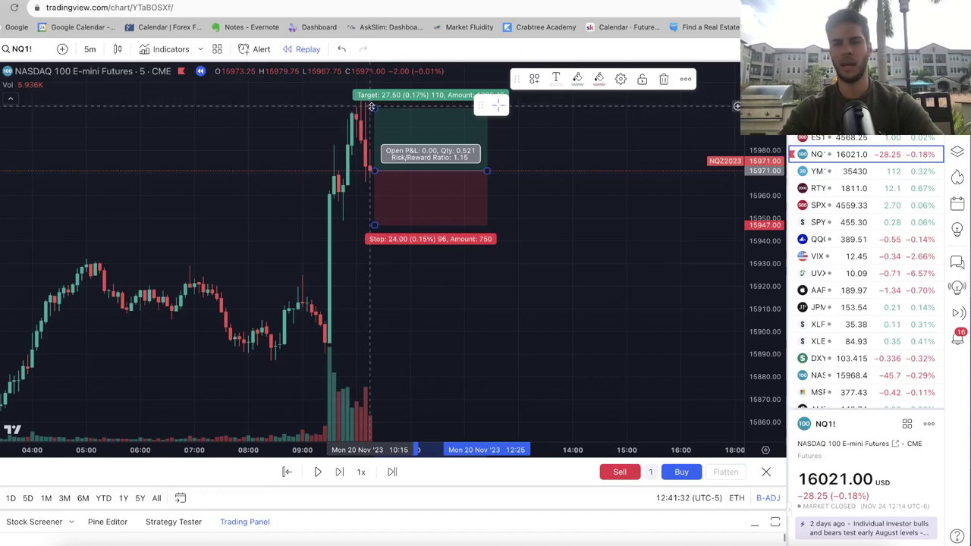
drag(372, 106, 374, 97)
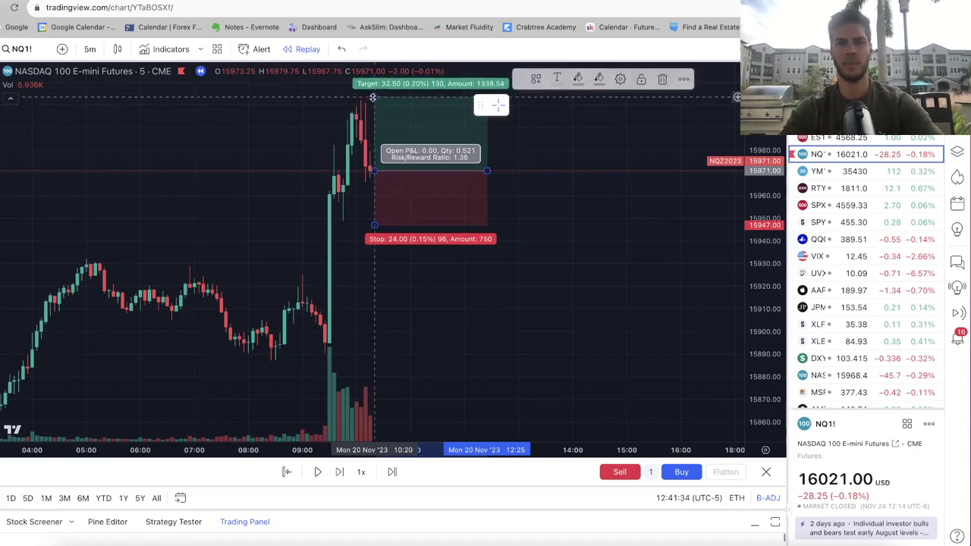
Add a text note below the long position reading "2 x24pts x 20/p = -$980 USD".
click(367, 186)
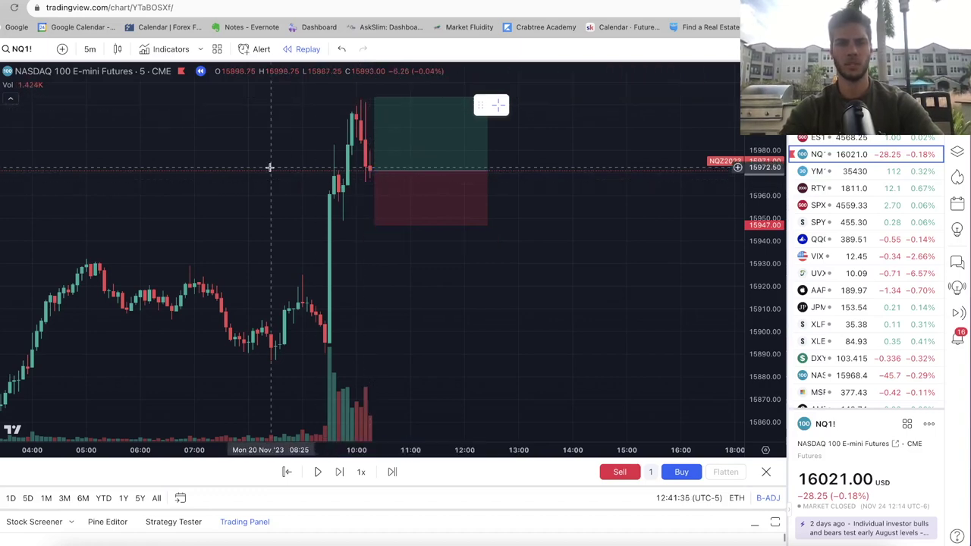
click(375, 222)
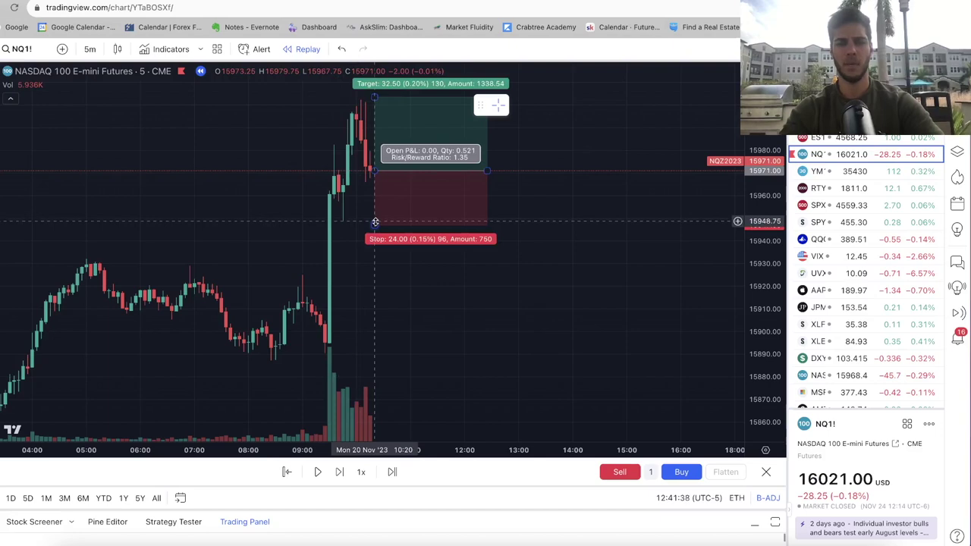
click(63, 215)
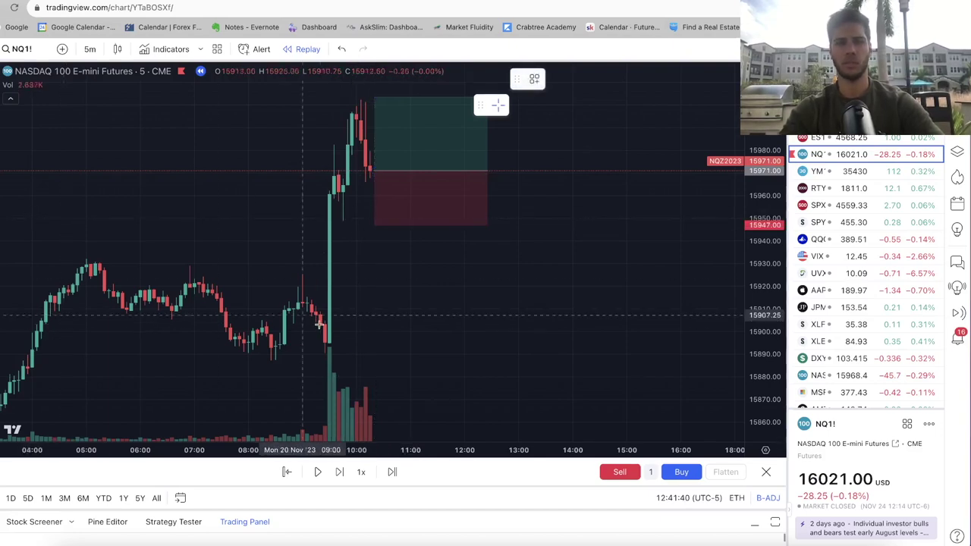
click(377, 281)
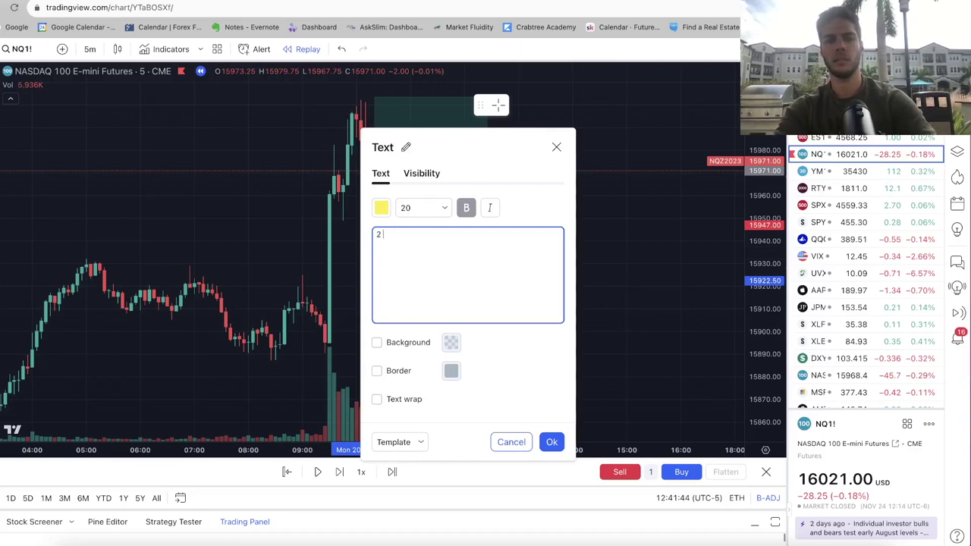
text(2)
drag(480, 160, 601, 144)
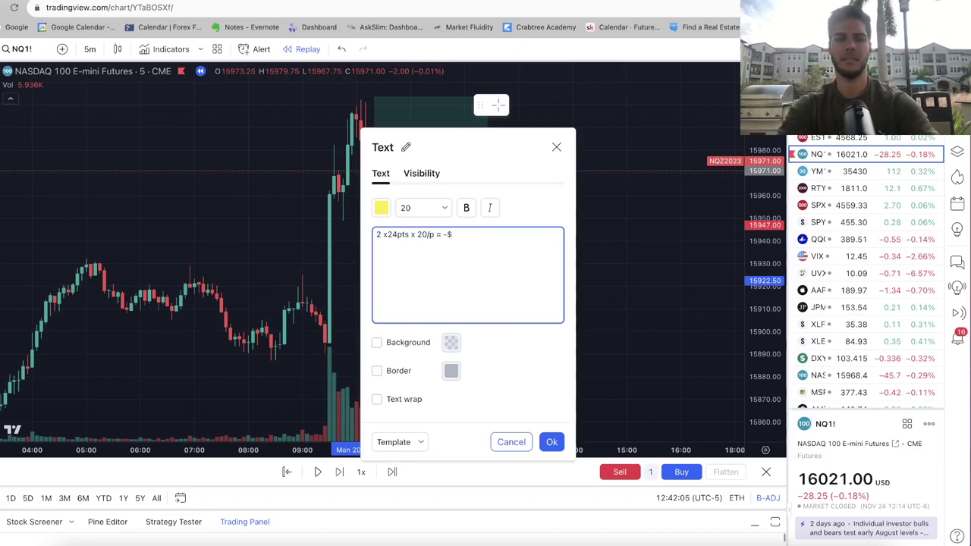
text(SD)
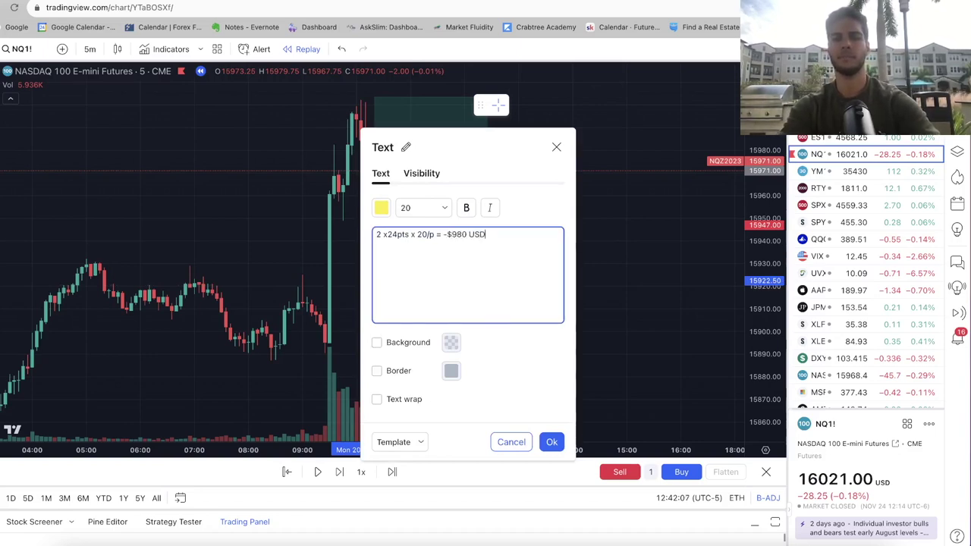
click(552, 441)
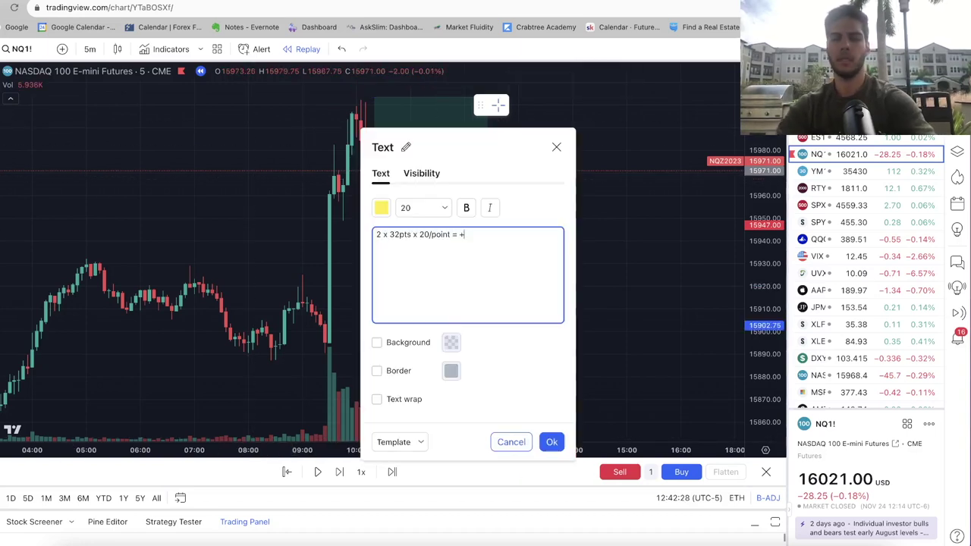
Add a second note reading "2 x 32pts x 20/point = +$1.28k USD" and move it beneath the risk calculation.
text(2)
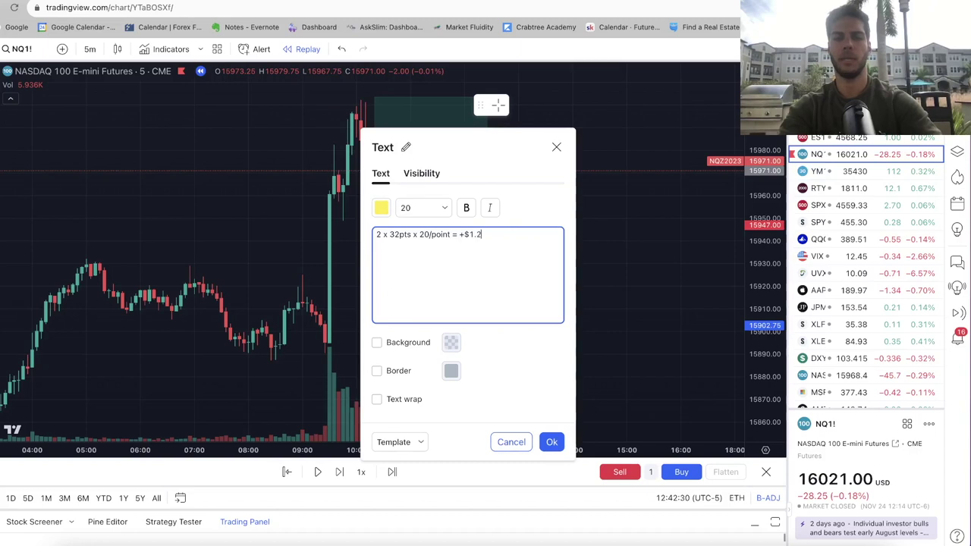
text(8k USD)
click(551, 442)
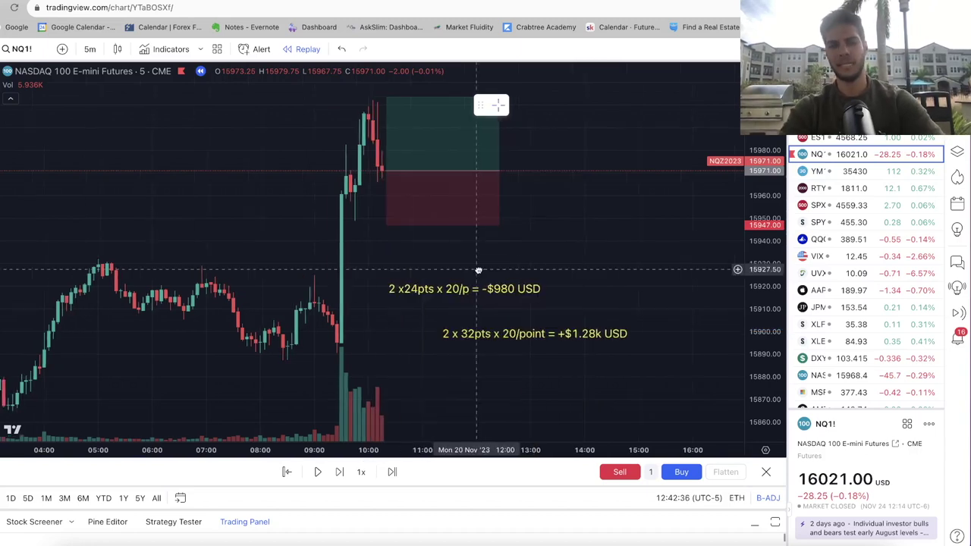
drag(488, 336, 447, 336)
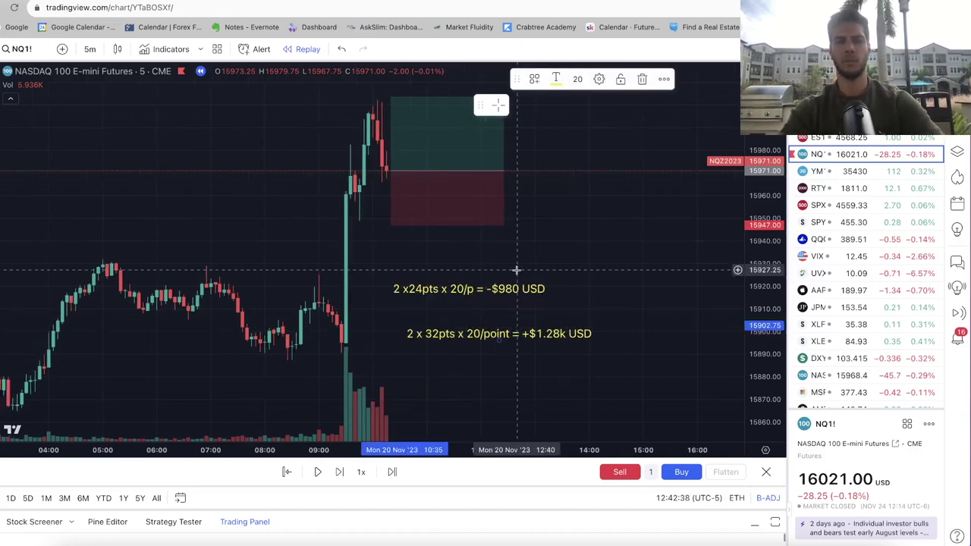
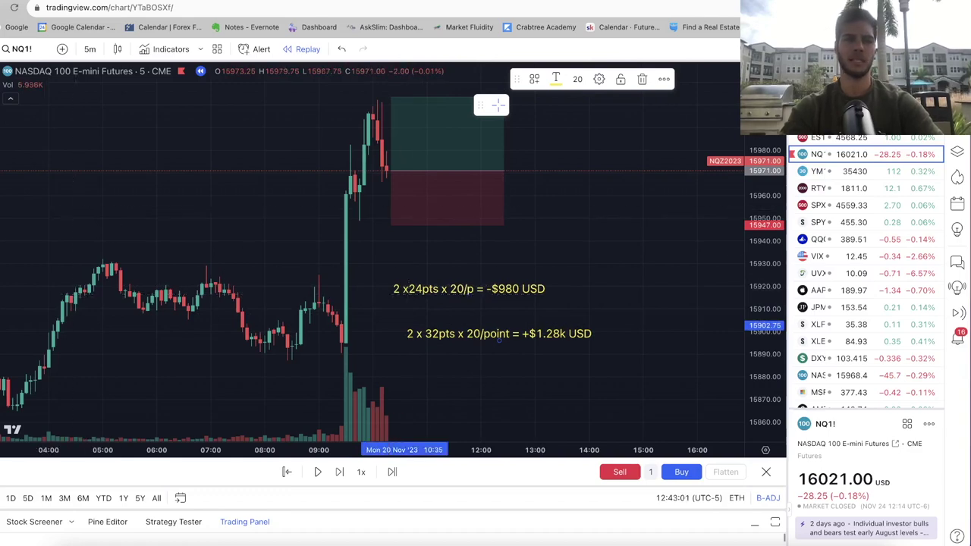
Step the replay forward through the complete 10:20 candle to see how the long trade plays out.
click(149, 142)
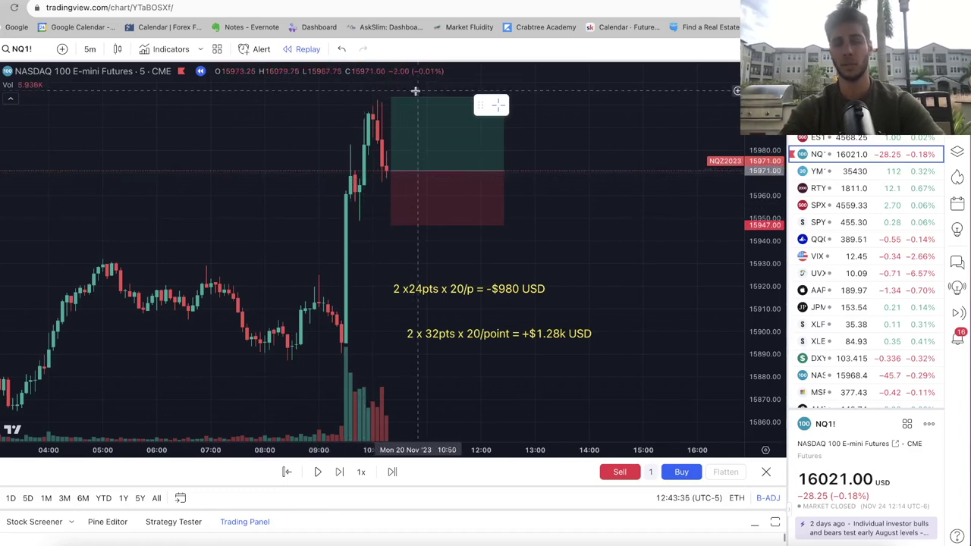
click(390, 177)
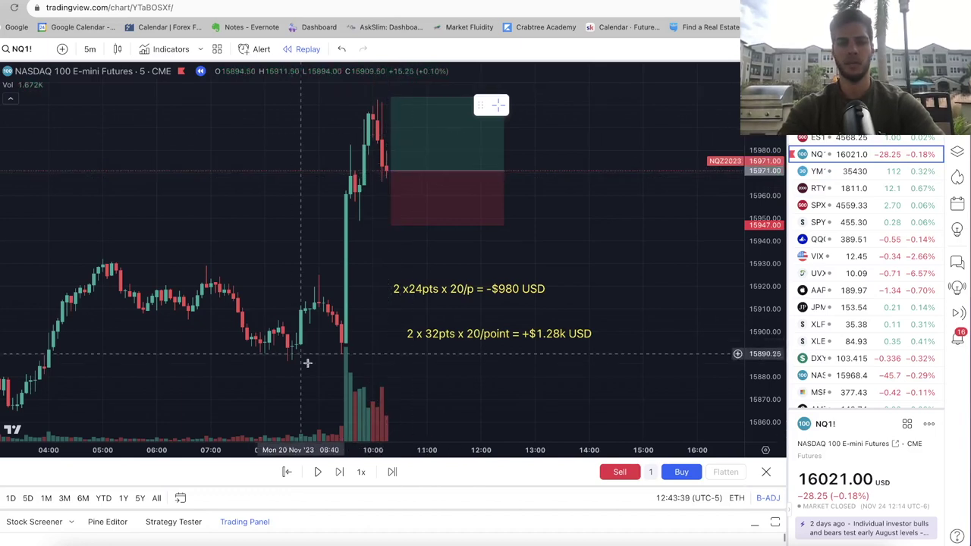
click(339, 471)
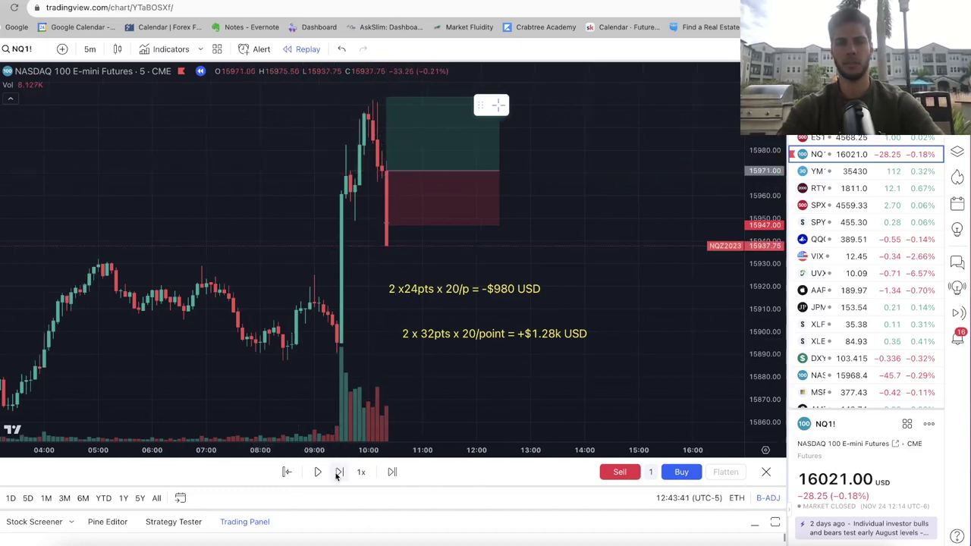
click(338, 472)
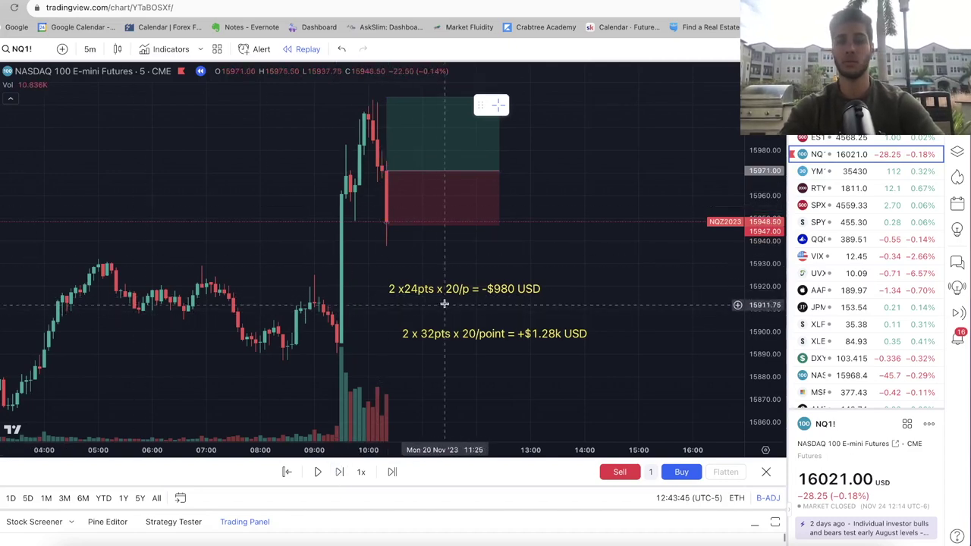
Add a text note reading "-24pts" beside the two calculation notes, and delete both calculation notes.
click(576, 280)
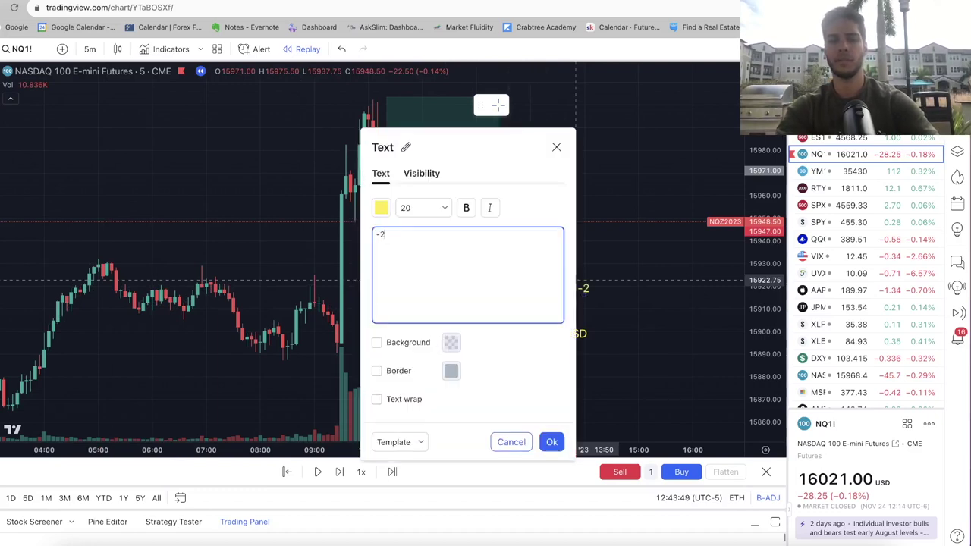
text(-24pts)
click(551, 442)
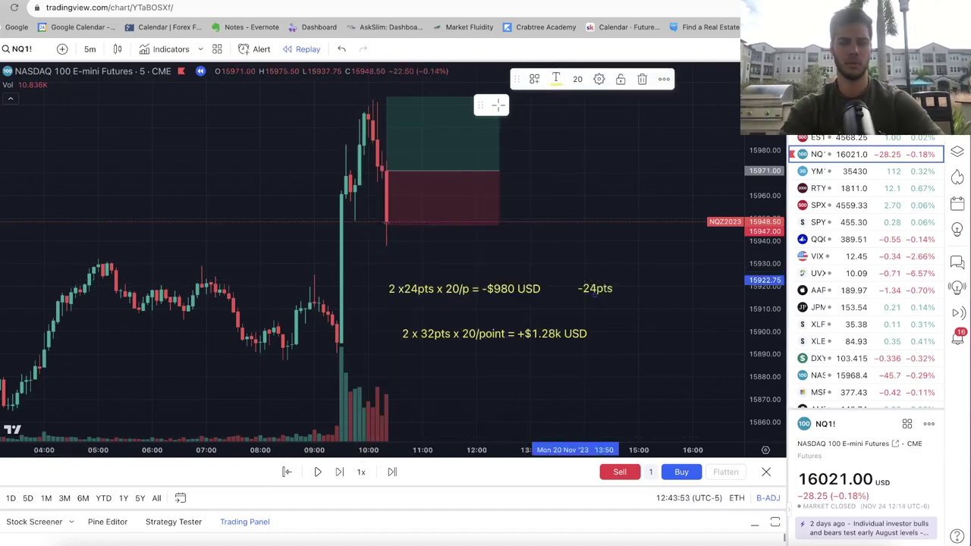
click(493, 287)
key(Delete)
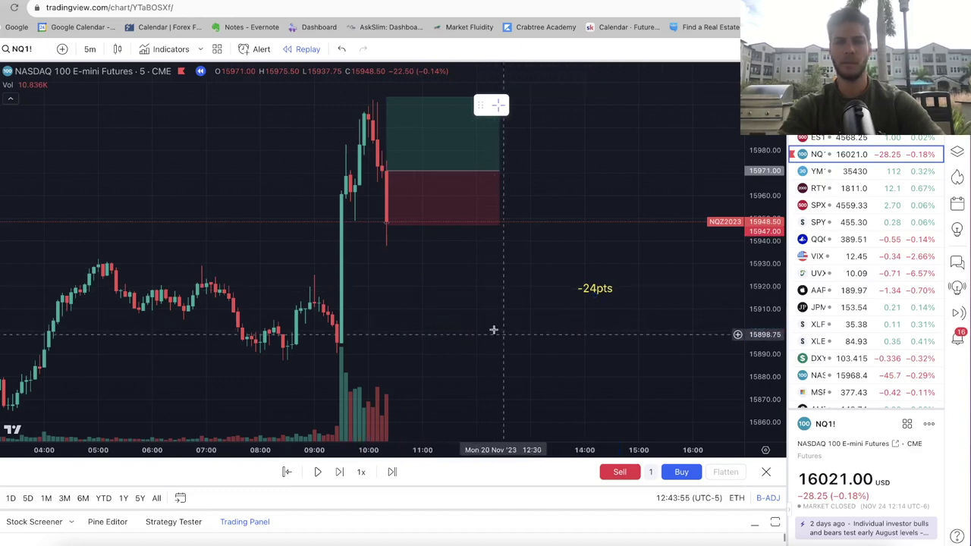
Narrow the stopped-out long position so it ends at about 10:40.
click(408, 222)
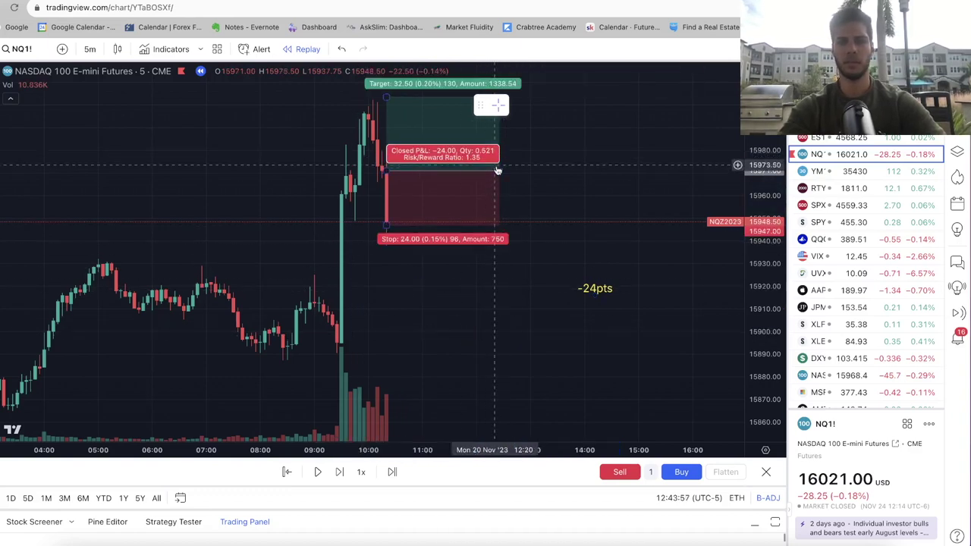
mouse_move(497, 171)
mouse_down()
mouse_move(413, 172)
mouse_move(436, 182)
mouse_up()
click(420, 288)
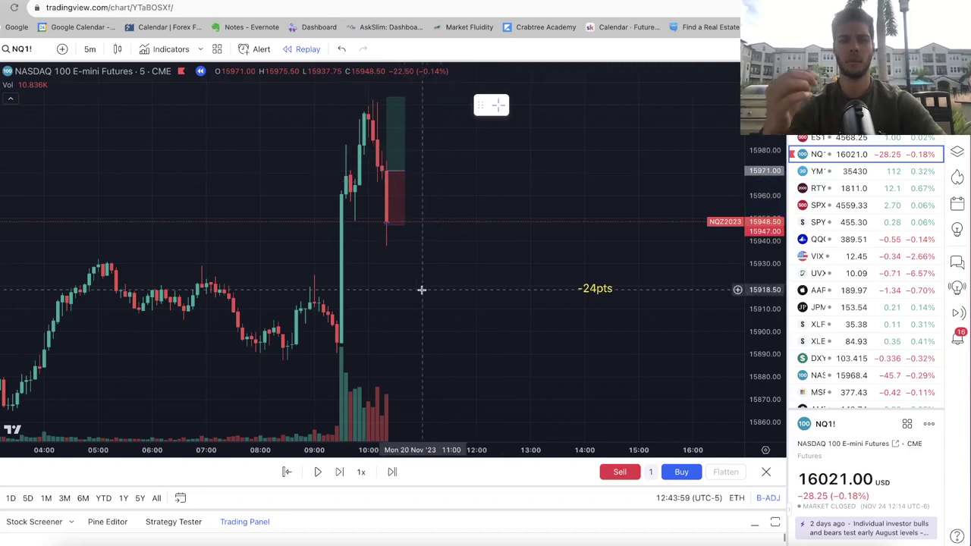
Step the replay forward through the 10:25 and 10:30 candles to the close of the 10:35 candle.
click(333, 476)
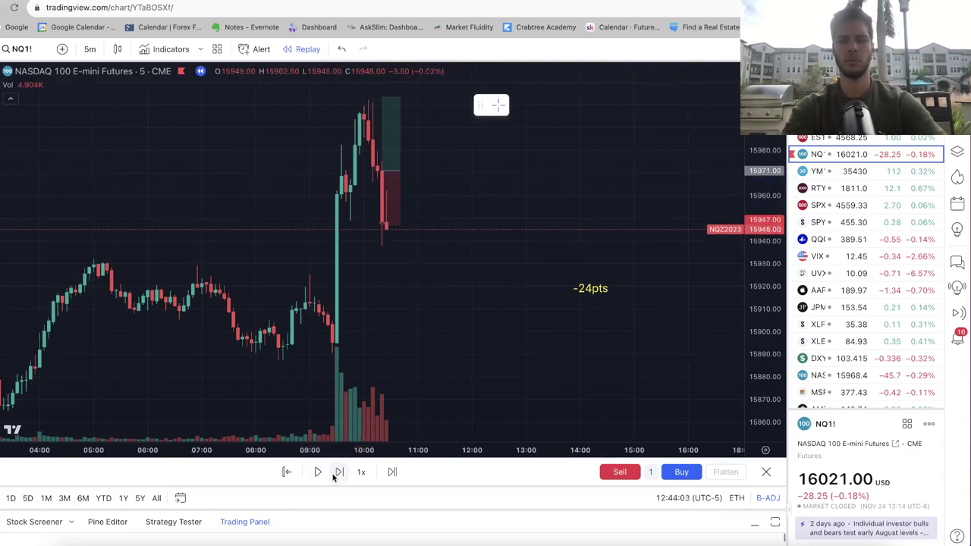
click(333, 477)
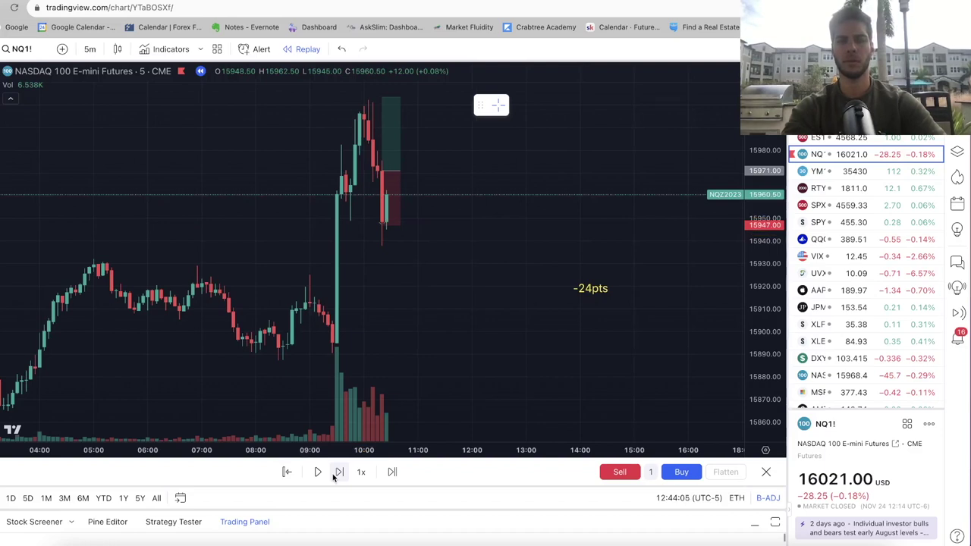
click(334, 476)
click(333, 476)
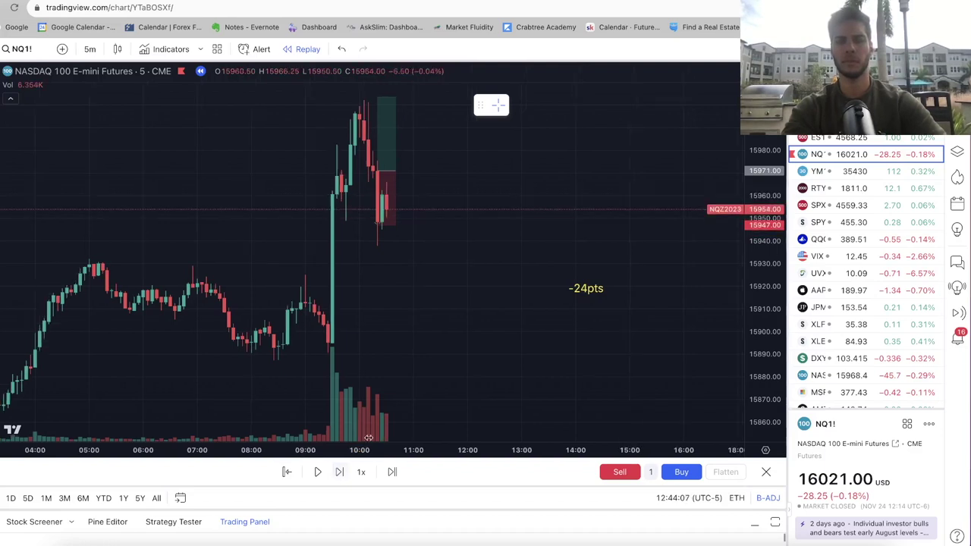
scroll(417, 415, right, 3)
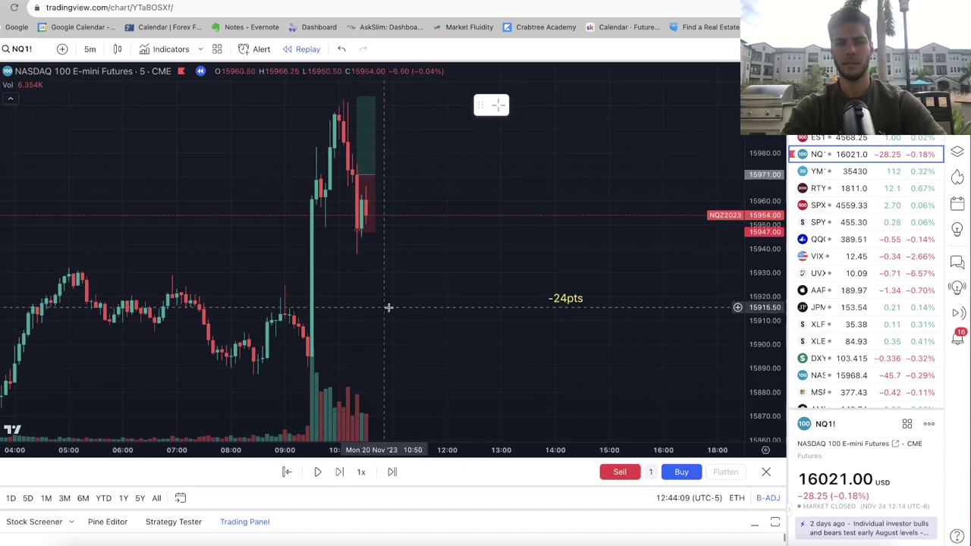
scroll(379, 307, right, 1)
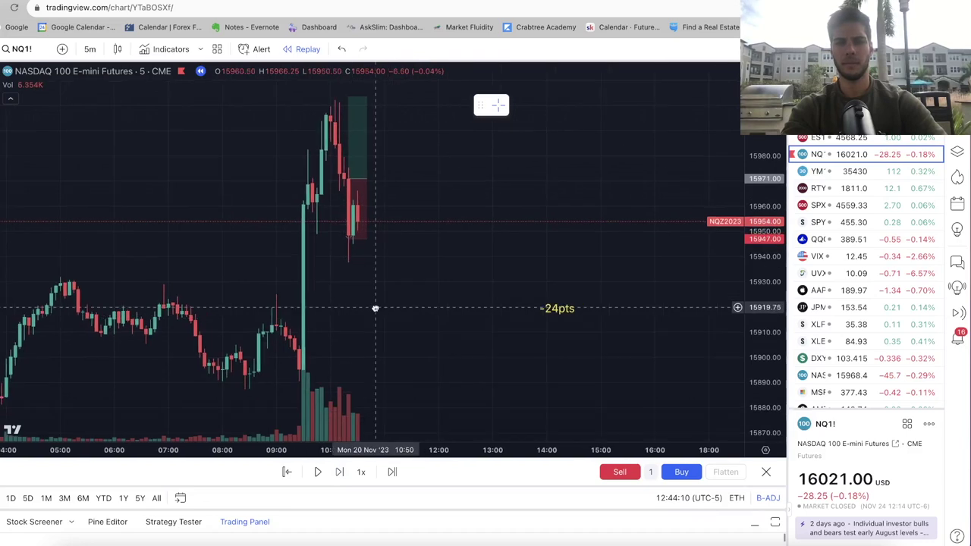
click(339, 472)
click(339, 472)
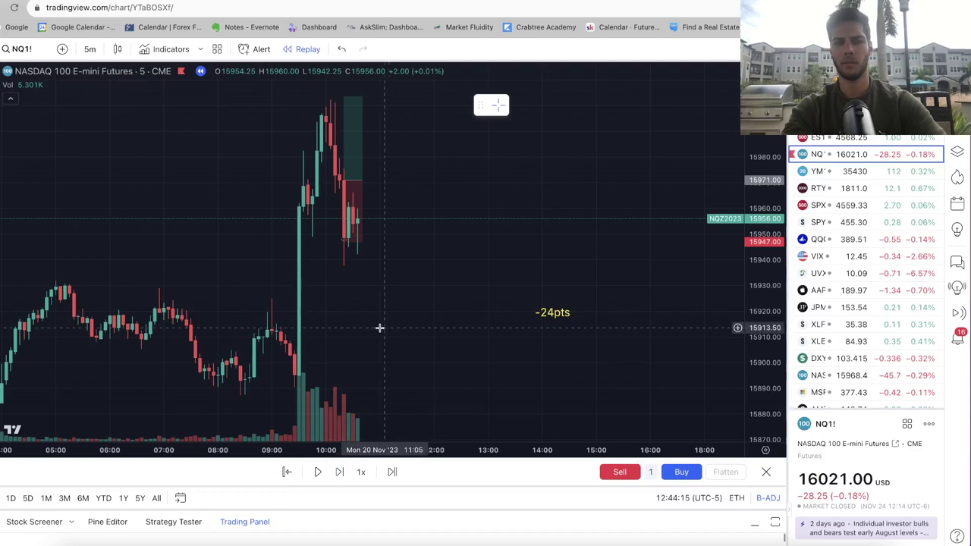
Place a second long position at 15955.75 right after the 10:35 candle.
scroll(356, 303, right, 1)
mouse_move(345, 208)
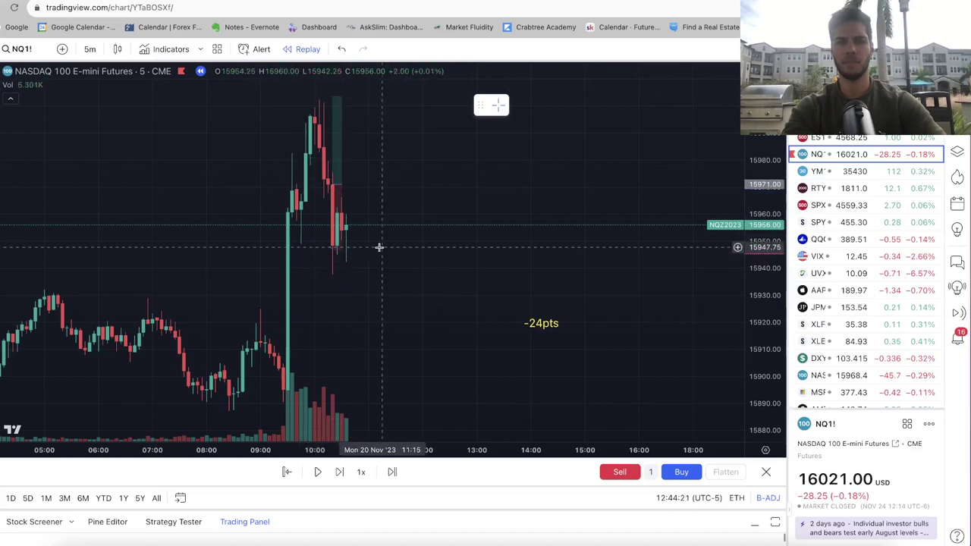
drag(380, 247, 372, 248)
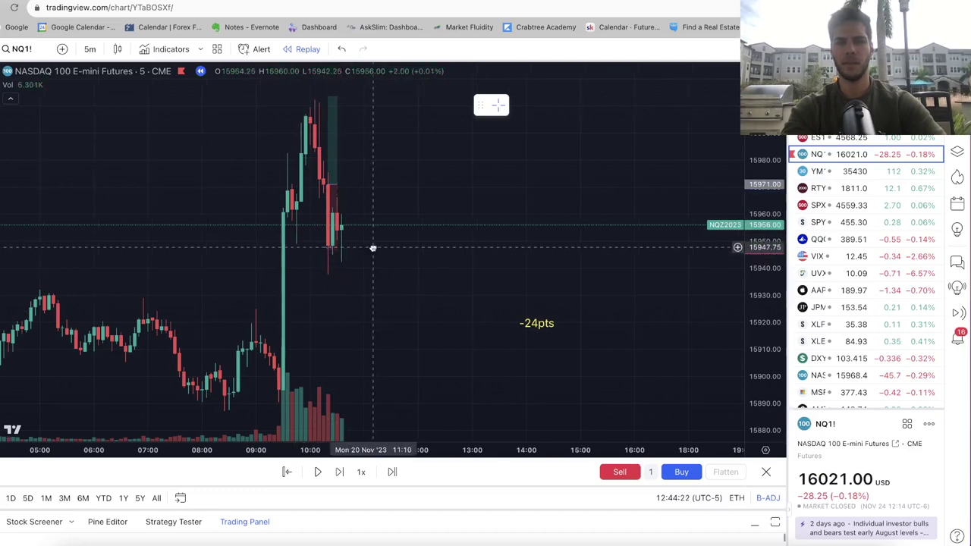
click(21, 157)
click(21, 174)
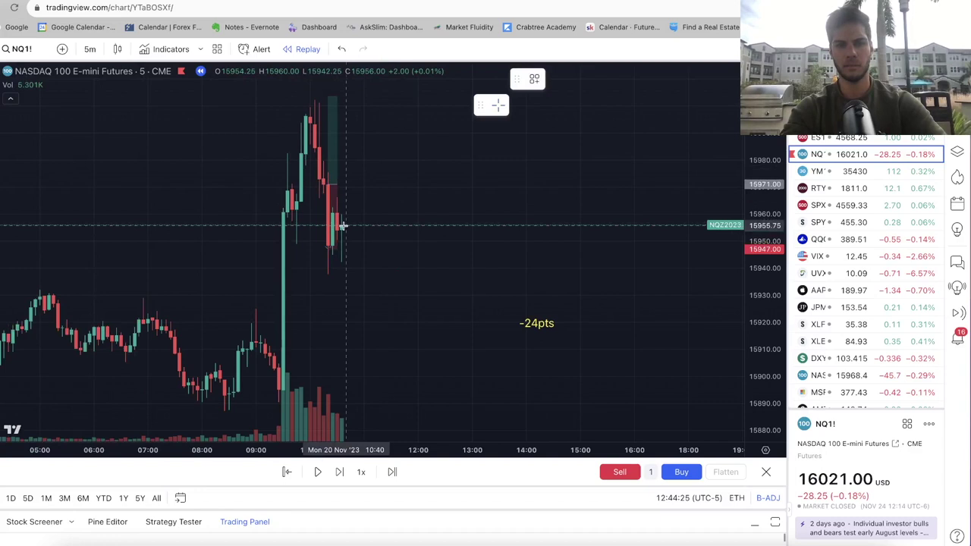
click(345, 225)
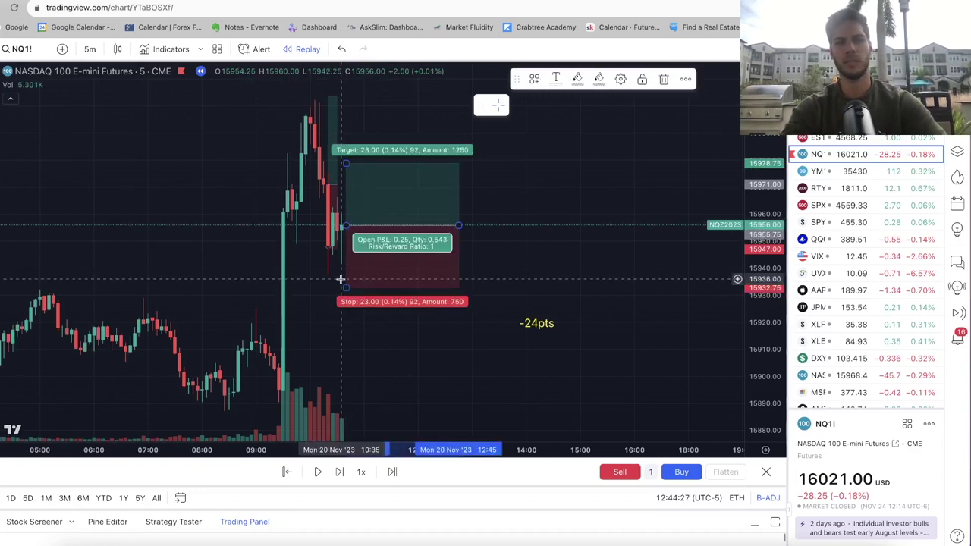
Set the new long position's stop to 15936.50, below the recent low, and its target 46.25 points above entry near the session high.
click(328, 221)
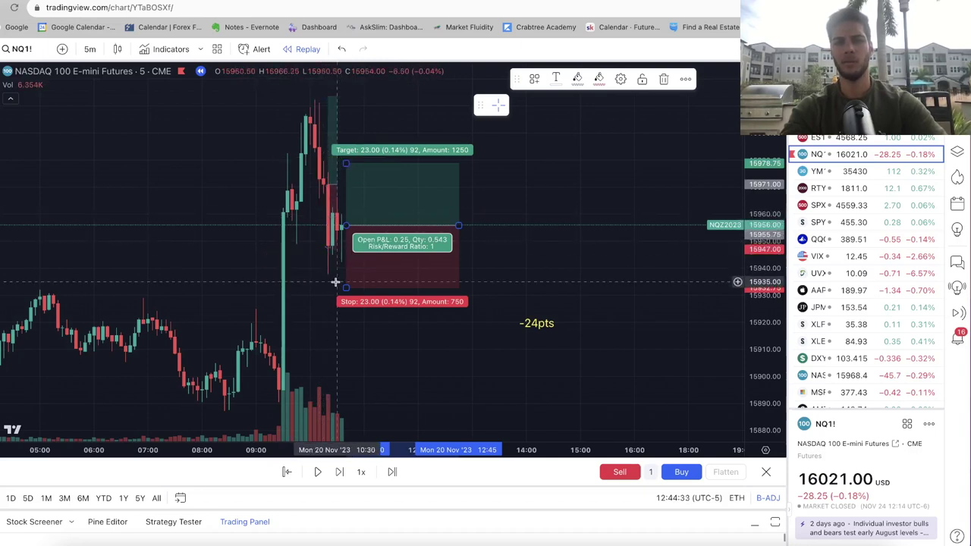
click(10, 77)
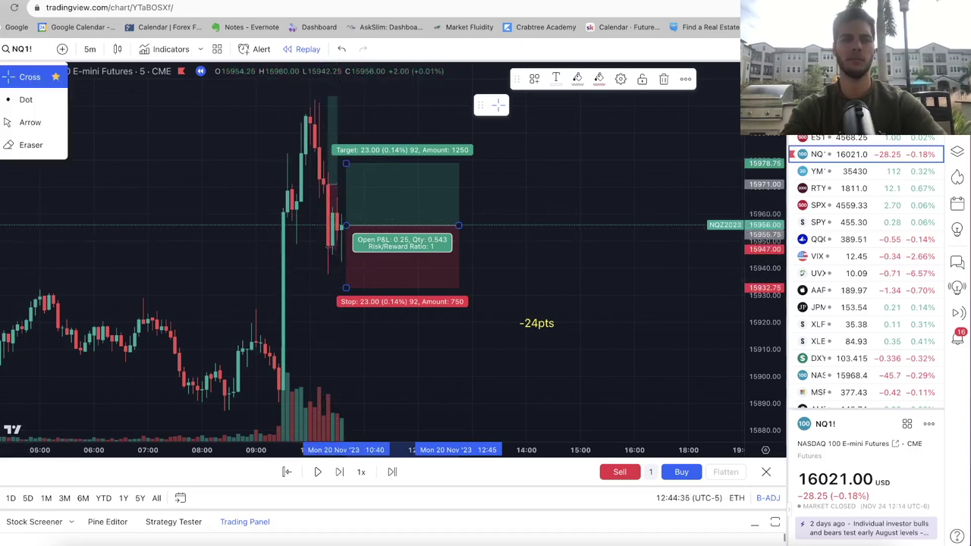
drag(344, 291, 347, 276)
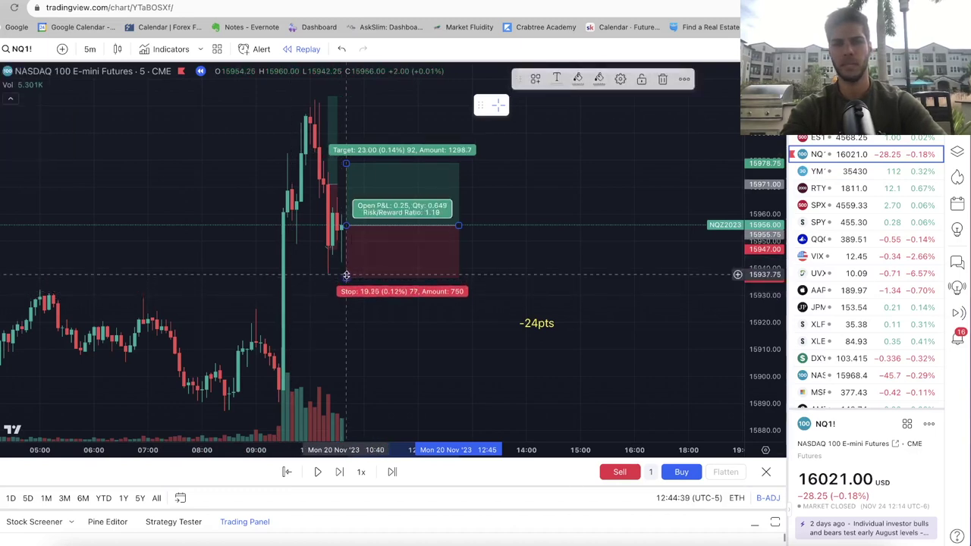
drag(346, 159, 347, 100)
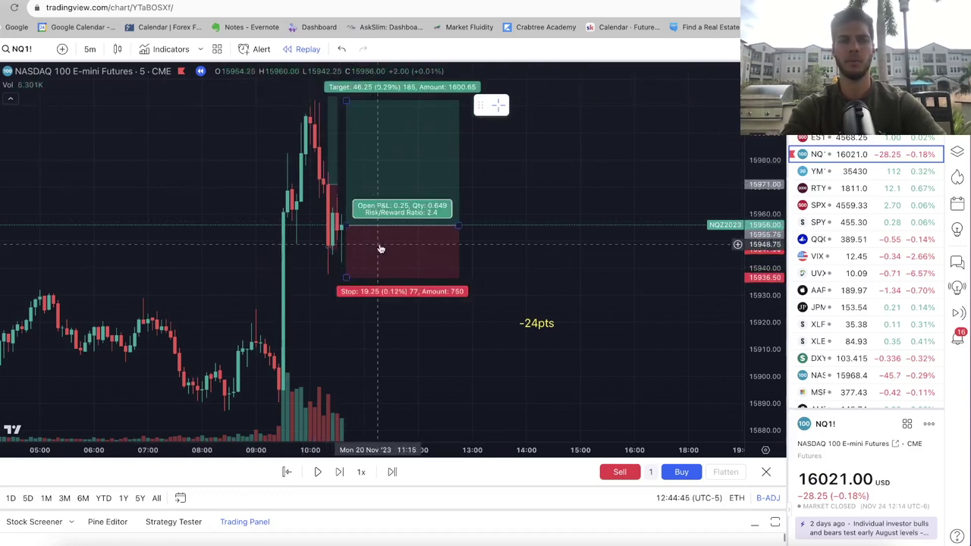
Step the replay forward through the 10:40 and 10:45 candles to the close of the 10:50 candle.
click(339, 471)
click(339, 471)
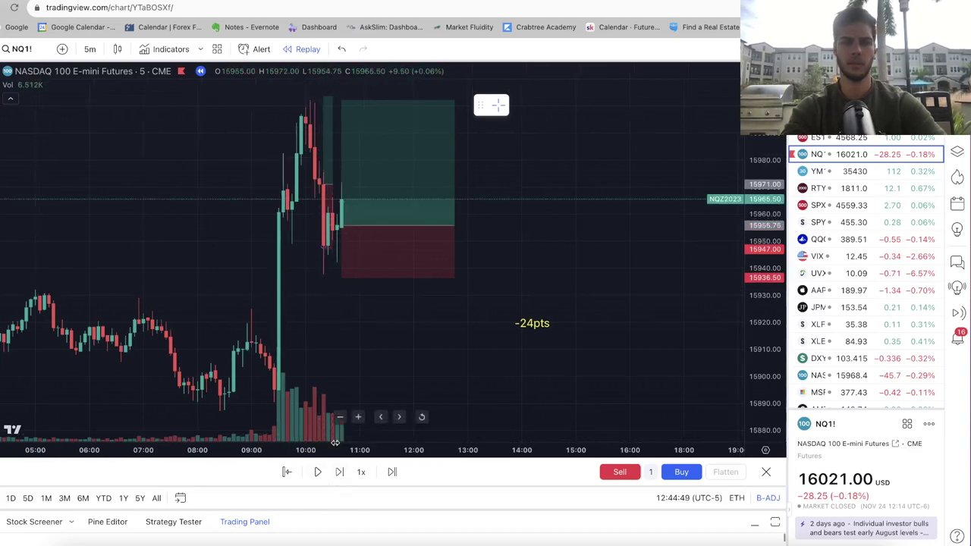
click(339, 472)
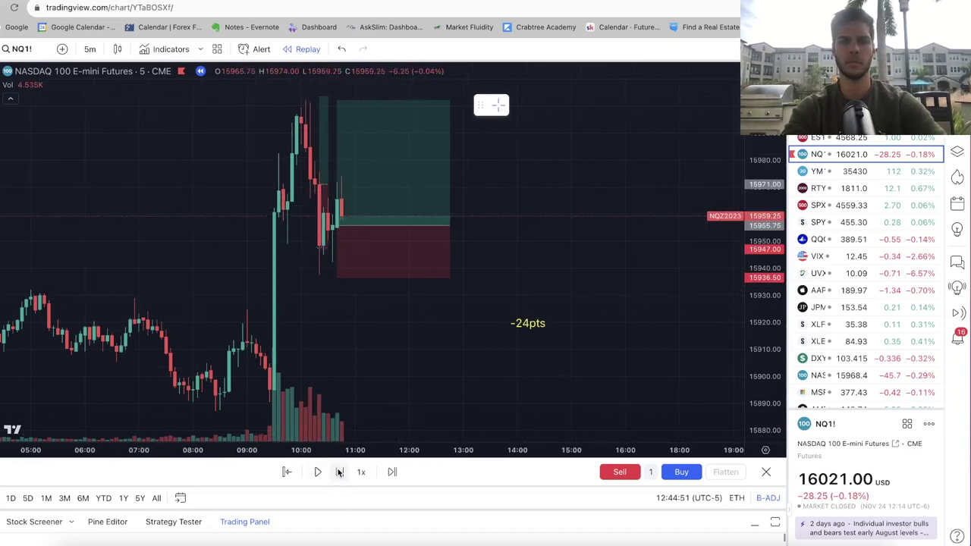
click(339, 472)
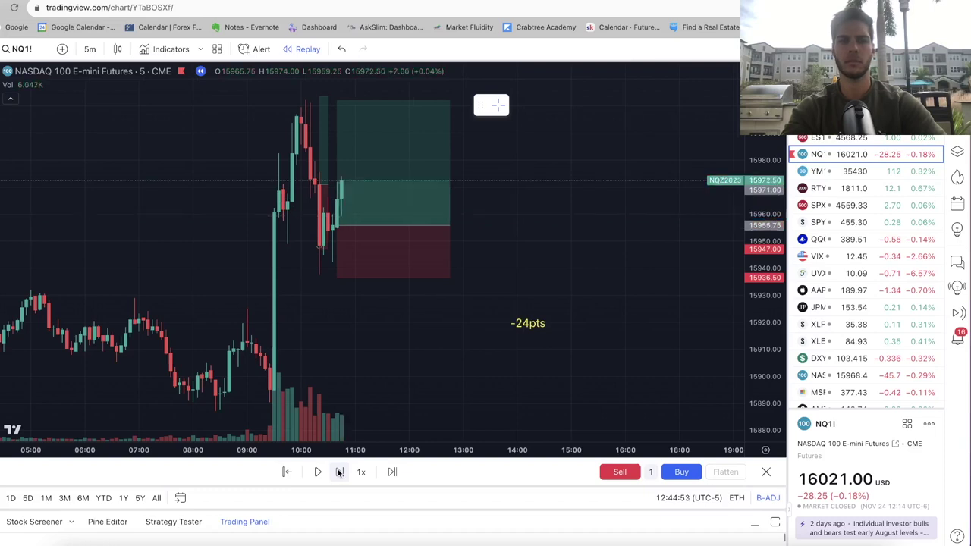
click(339, 471)
click(339, 471)
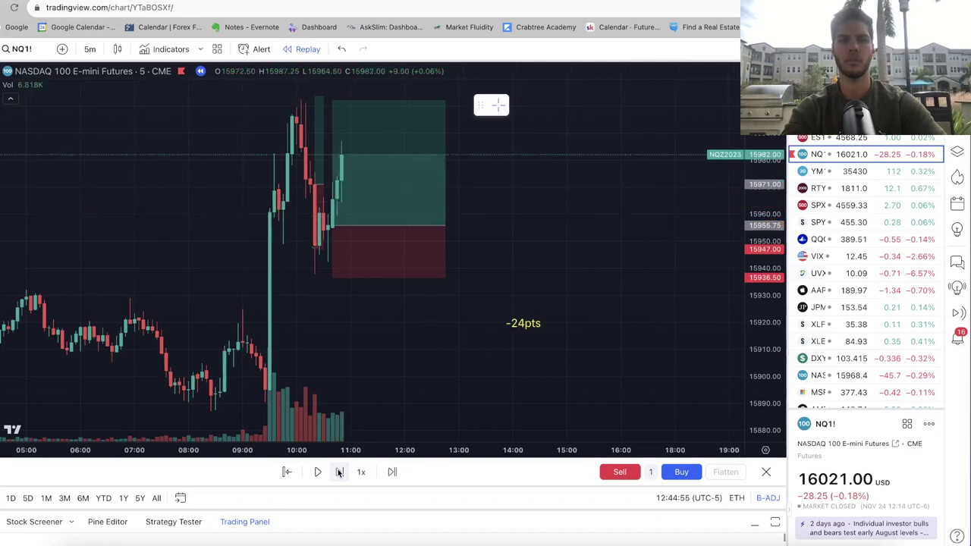
Raise the open long position's stop to roughly breakeven at 15955.50, 0.25 points below the entry.
mouse_move(429, 227)
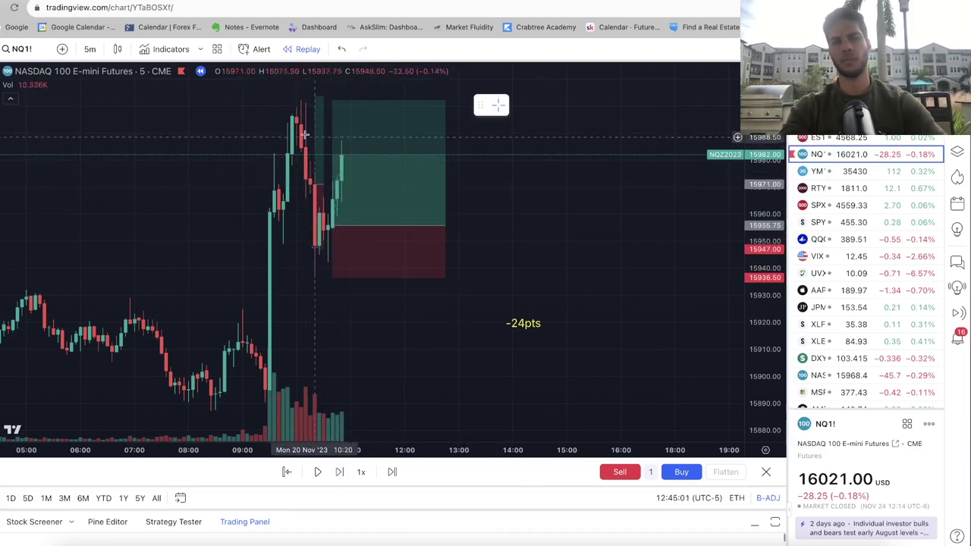
mouse_move(353, 160)
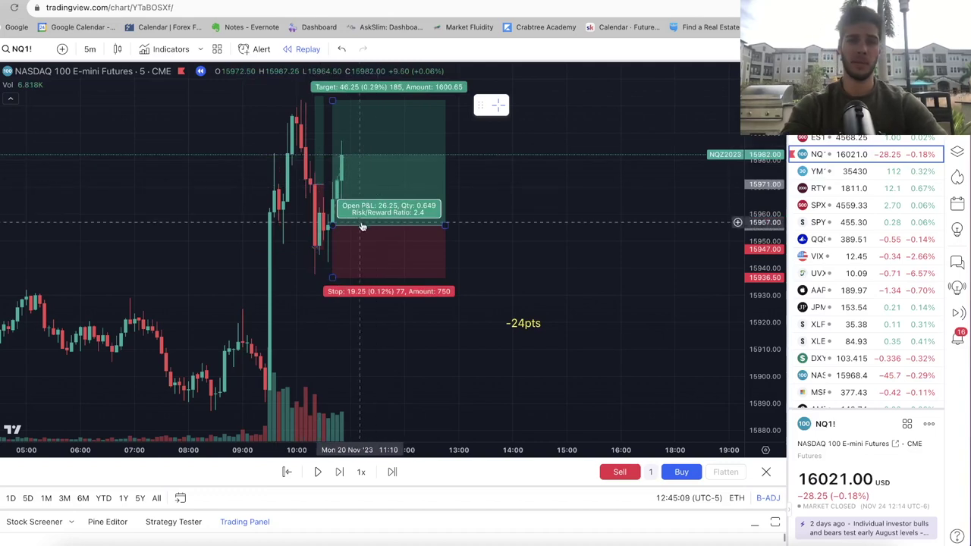
click(332, 278)
mouse_move(332, 279)
mouse_down()
mouse_move(332, 226)
mouse_move(273, 182)
mouse_move(351, 162)
mouse_move(316, 192)
mouse_up()
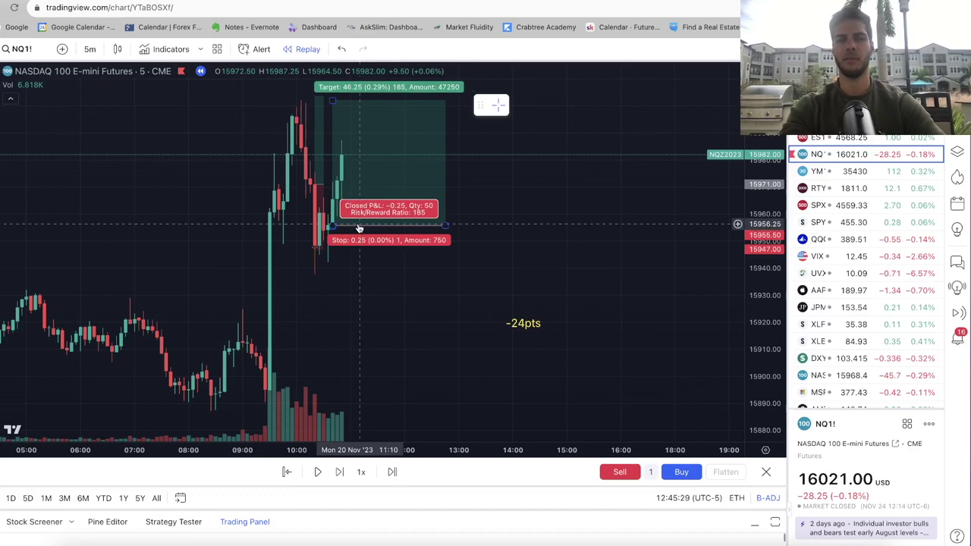
Step the replay forward through the 10:55 candle to the close of the 11:00 candle.
click(339, 472)
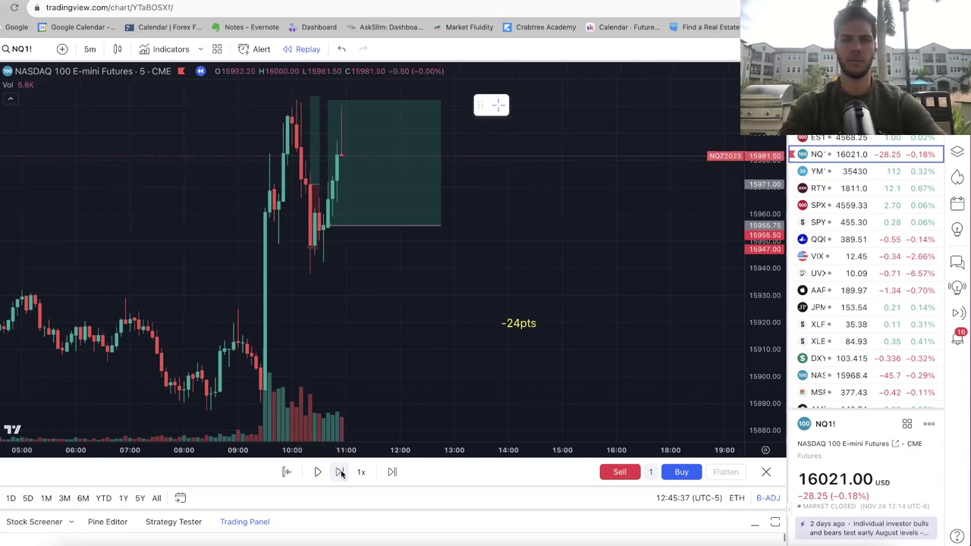
click(340, 472)
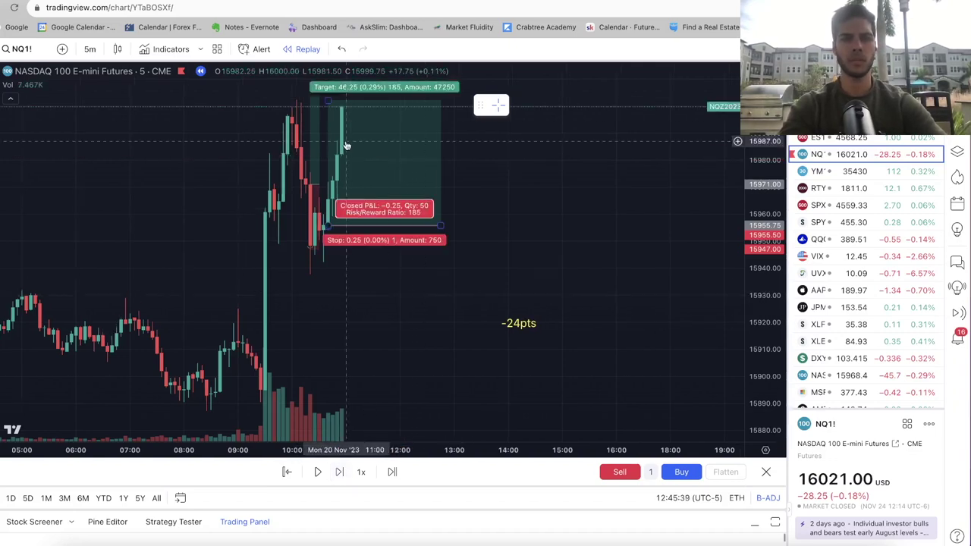
click(341, 472)
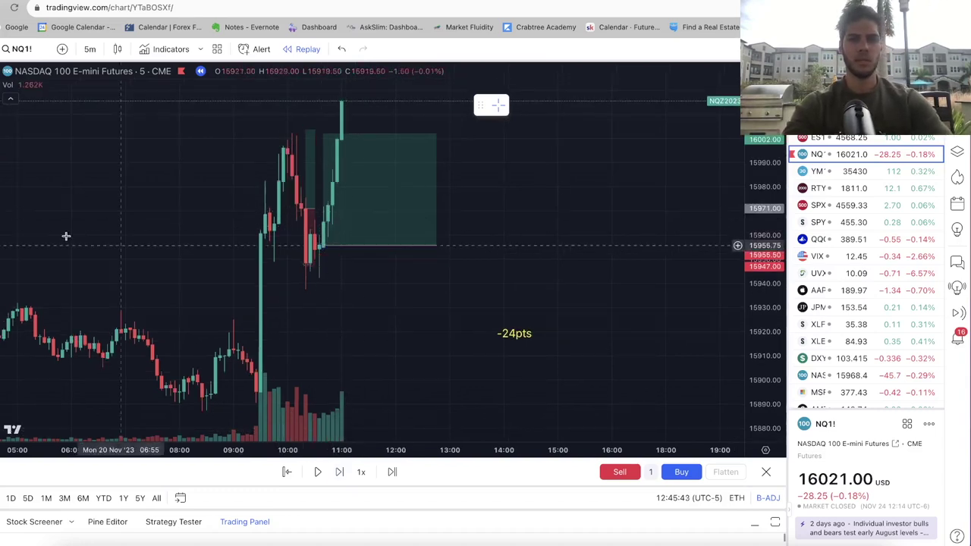
Add two yellow text notes, "+46pts" and "Net +22pts", in the empty chart area near the first trade's result.
click(422, 324)
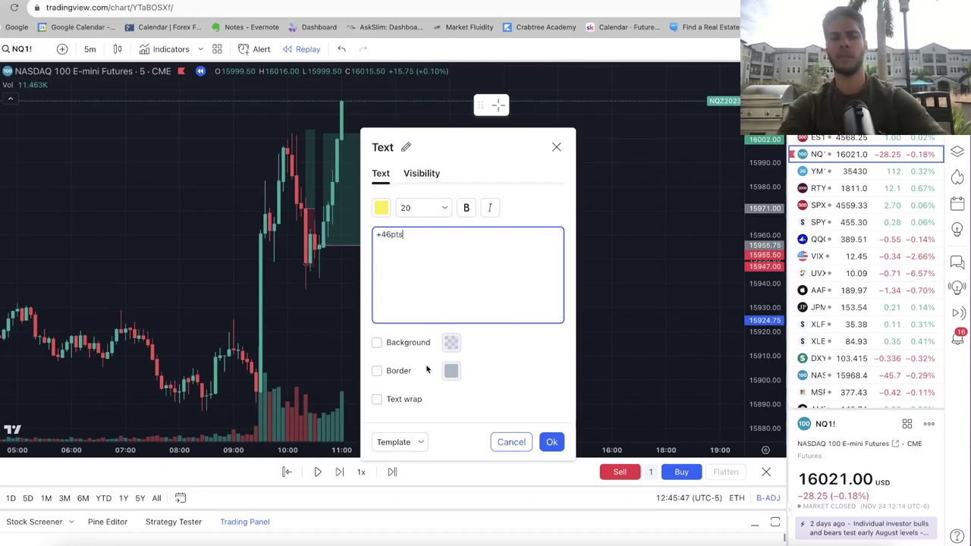
click(553, 441)
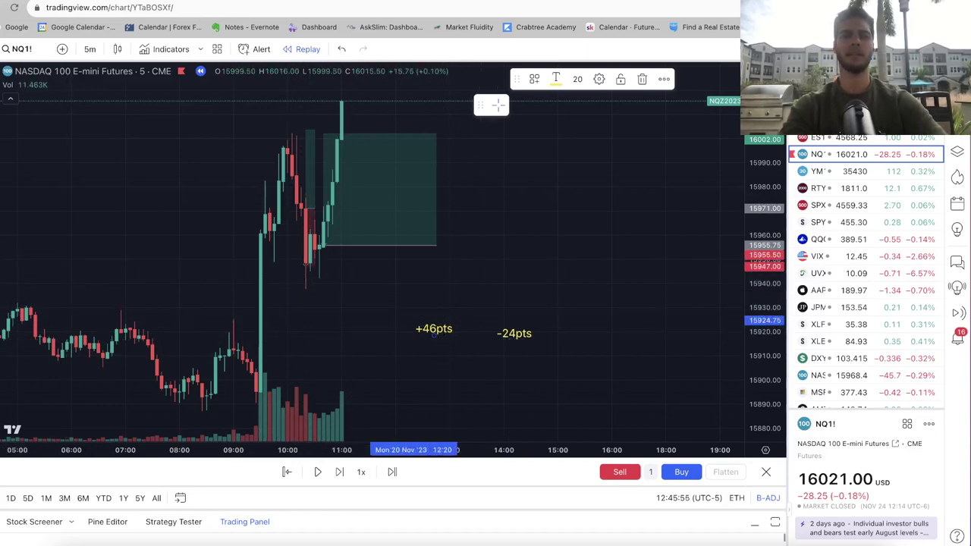
click(371, 397)
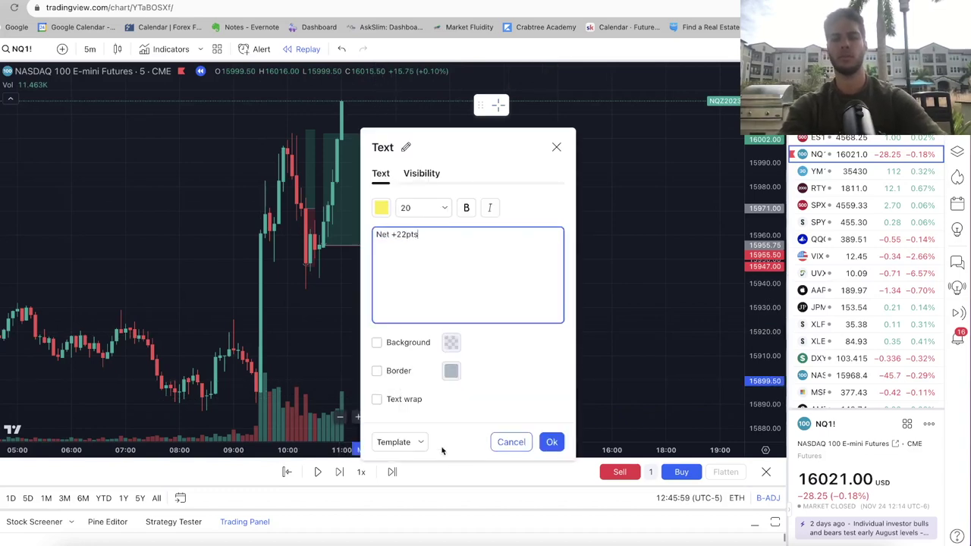
click(527, 442)
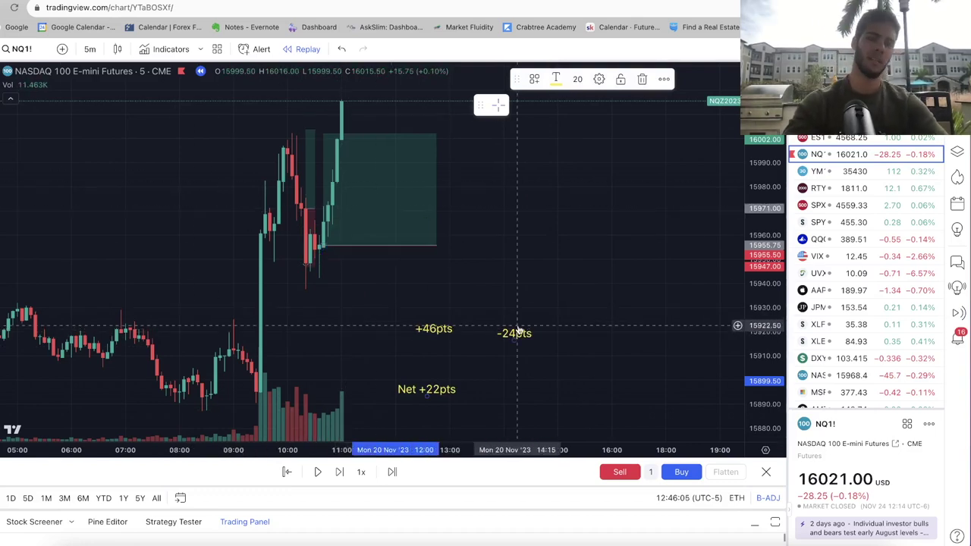
Stack the two new notes beneath "-24pts" and narrow the second long position so it ends at about 11:05.
drag(434, 328, 515, 351)
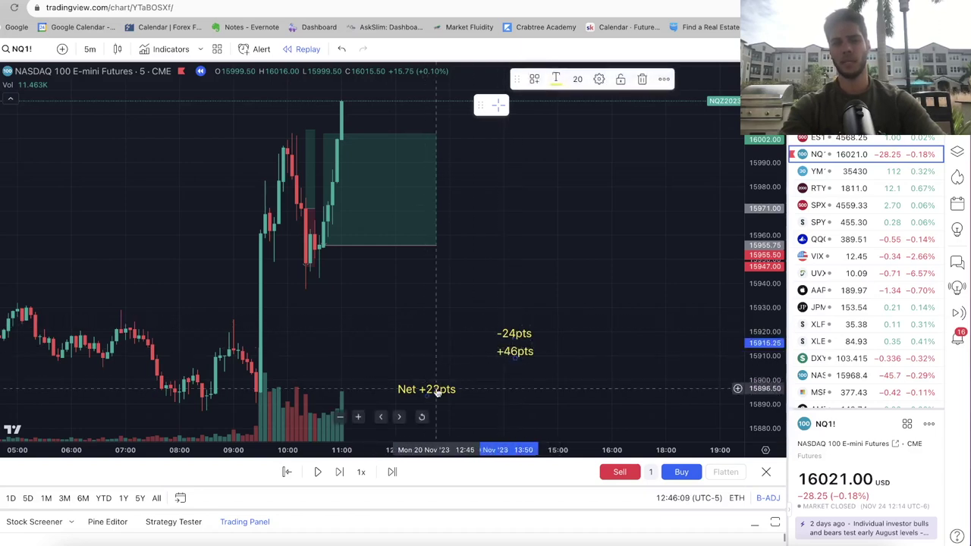
drag(426, 389, 516, 374)
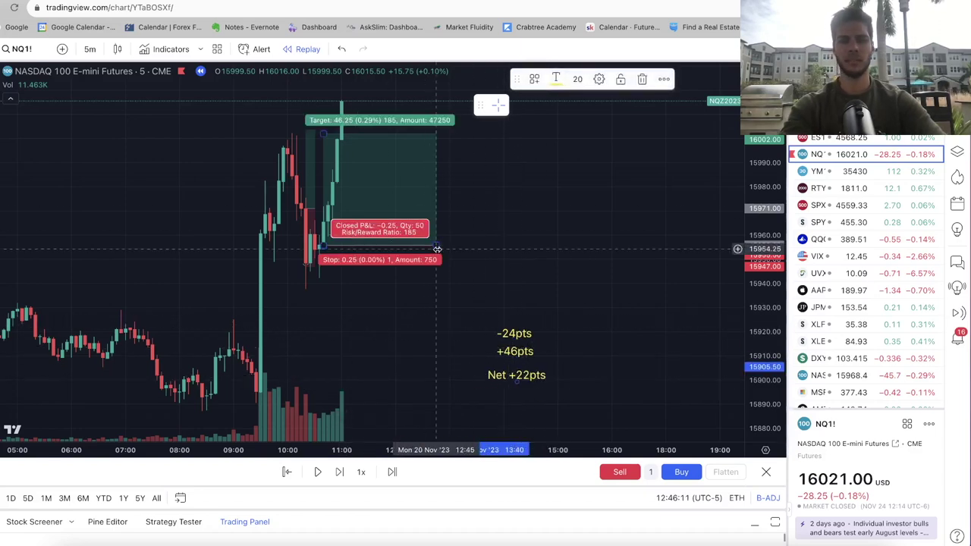
drag(436, 245, 344, 245)
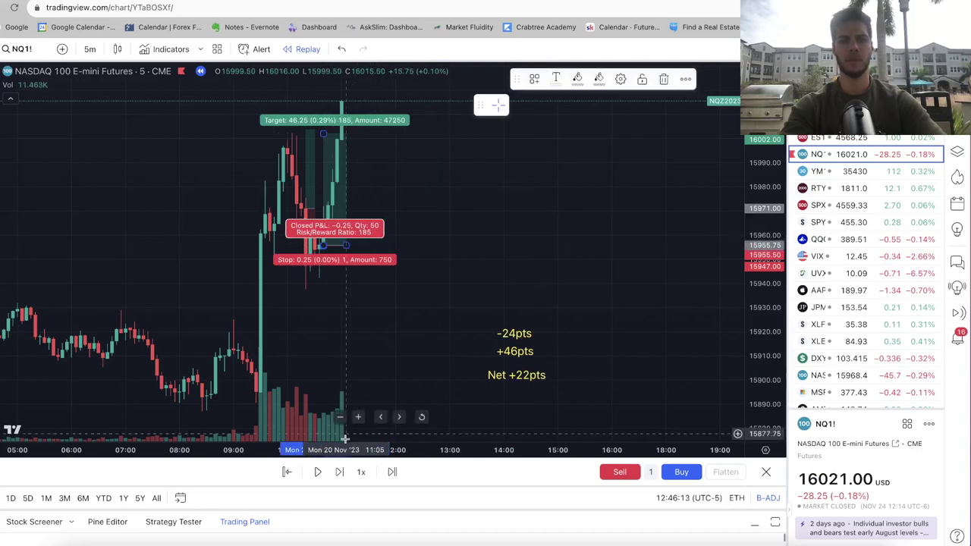
Step the replay forward from the 11:05 candle to the close of the 11:30 candle.
click(339, 477)
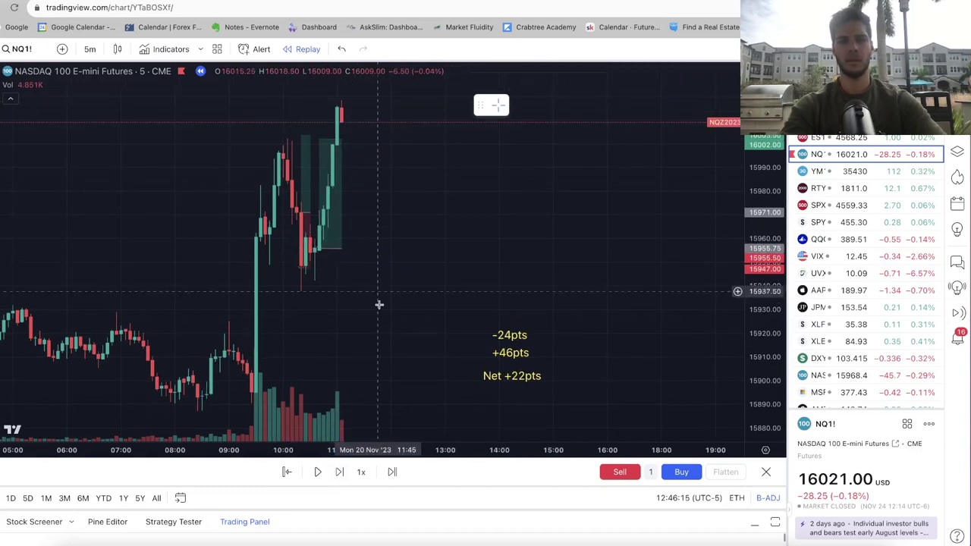
key(shift+Right)
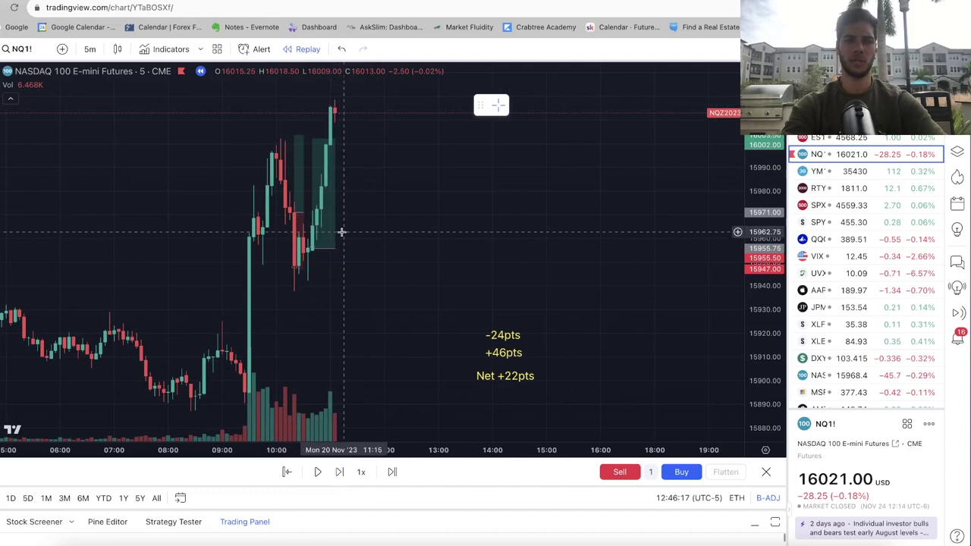
click(339, 472)
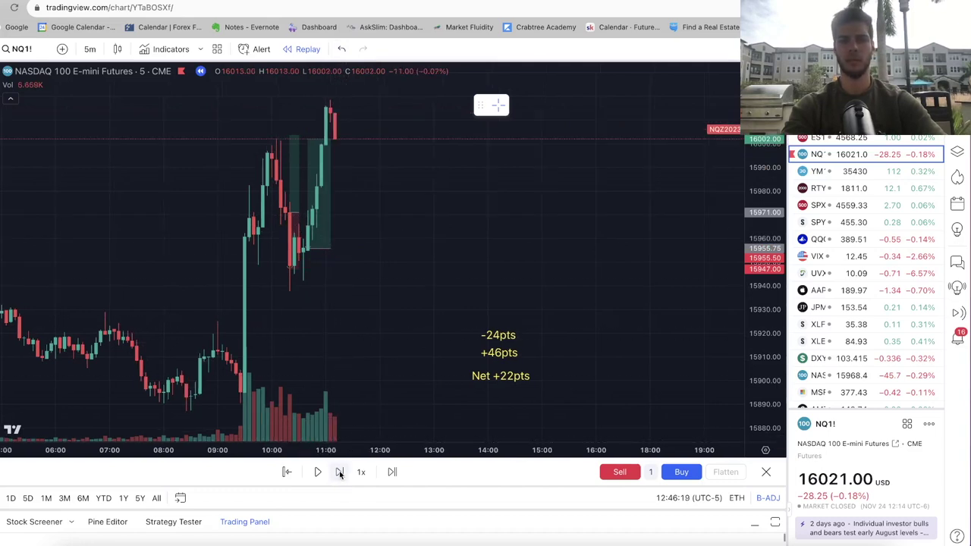
click(339, 472)
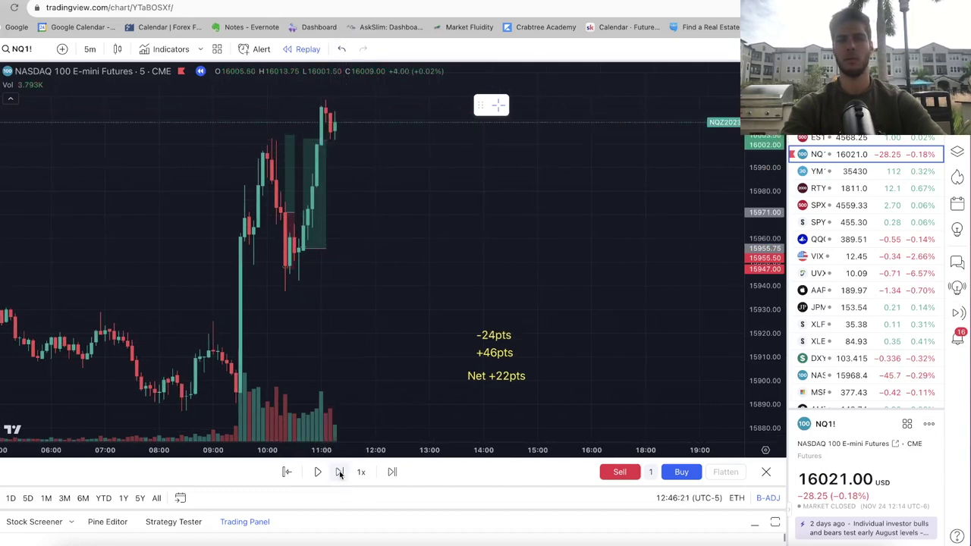
click(339, 471)
click(338, 472)
click(338, 472)
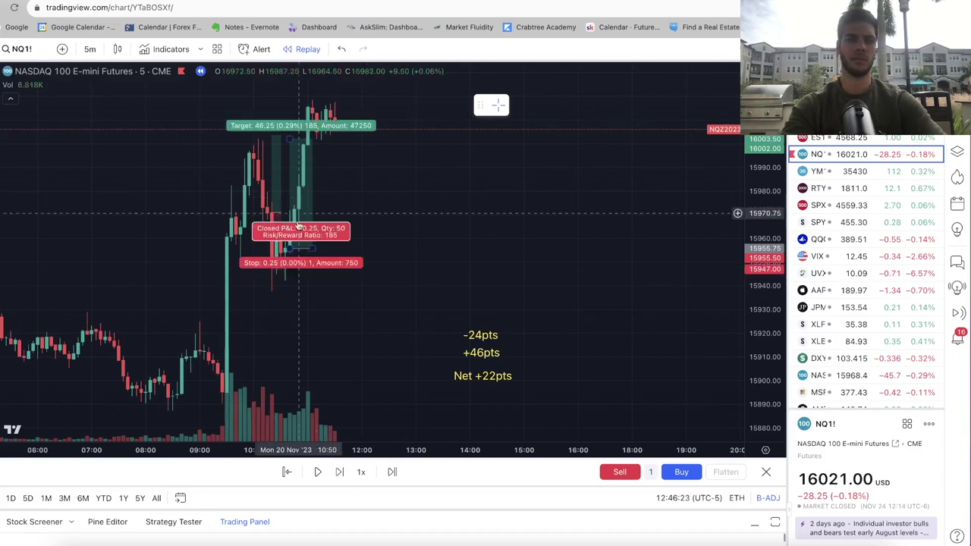
key(shift+Right)
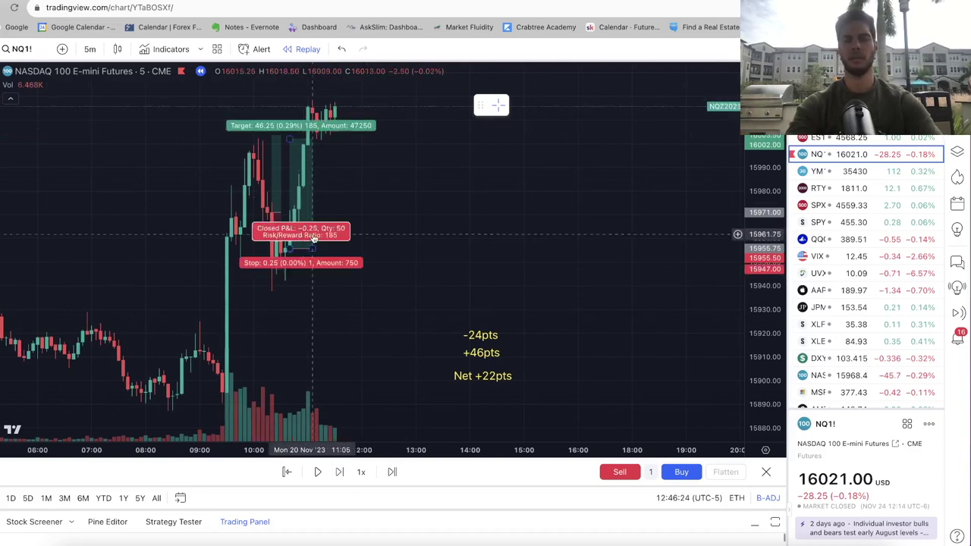
Set the replay speed to 10x and start continuous playback of the rest of the session.
click(361, 472)
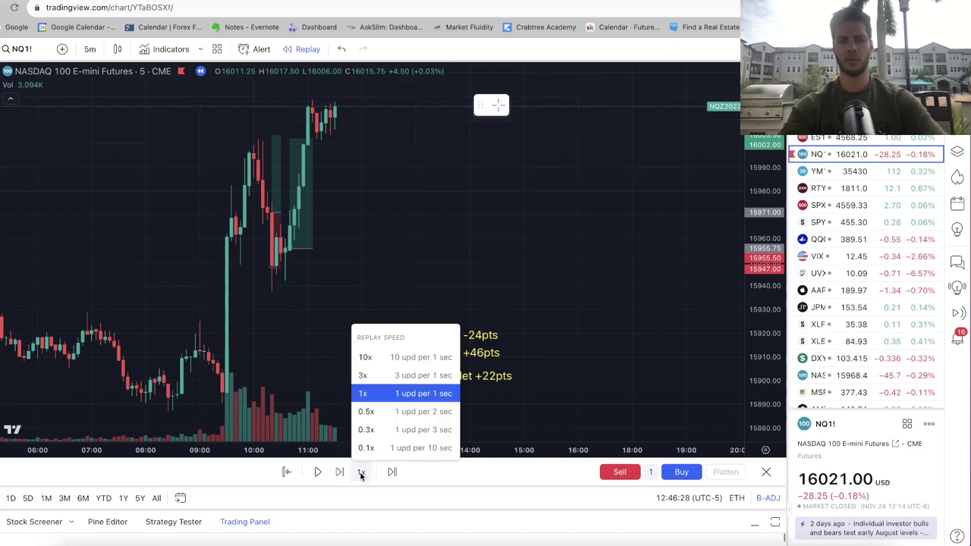
click(362, 357)
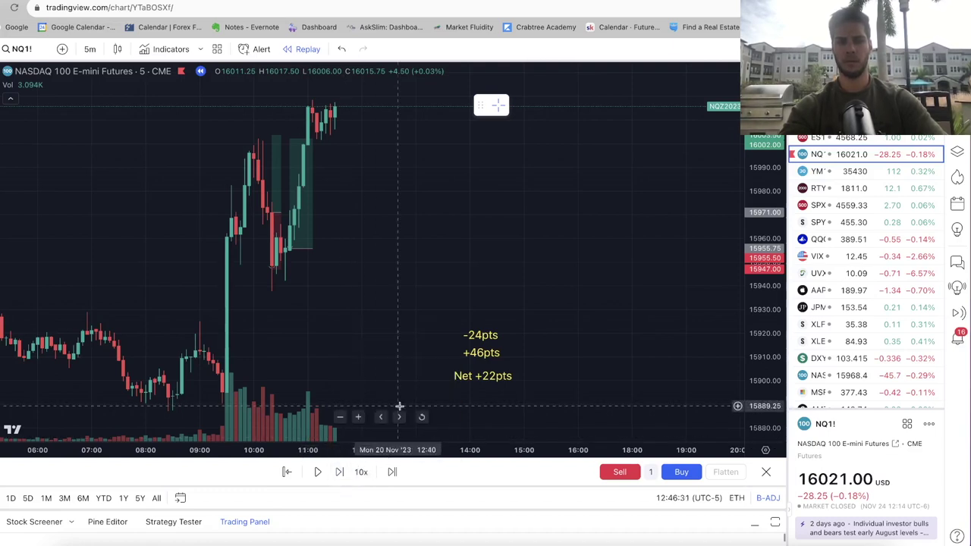
double_click(459, 375)
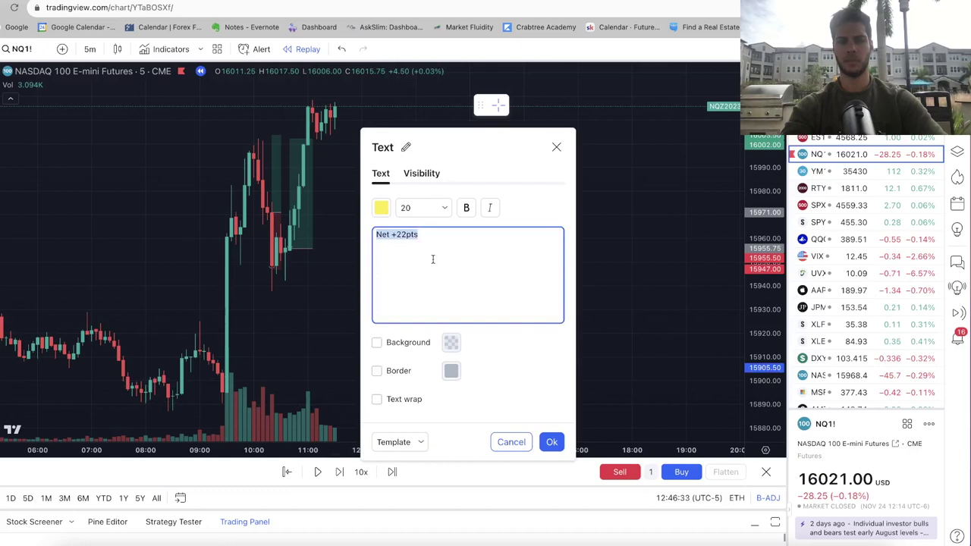
key(Escape)
click(317, 472)
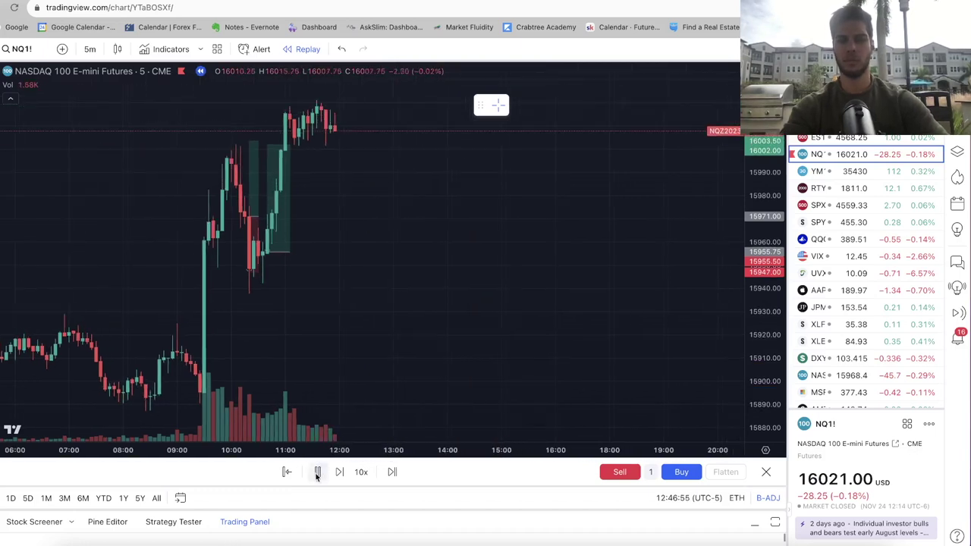
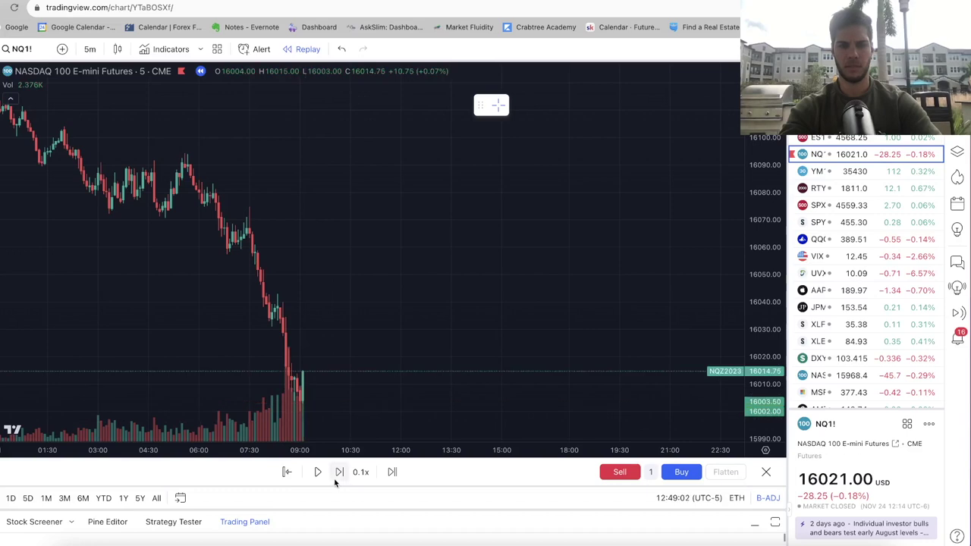
Step the 21 November replay forward through the premarket candles to the close of the 09:25 candle.
click(337, 472)
click(338, 472)
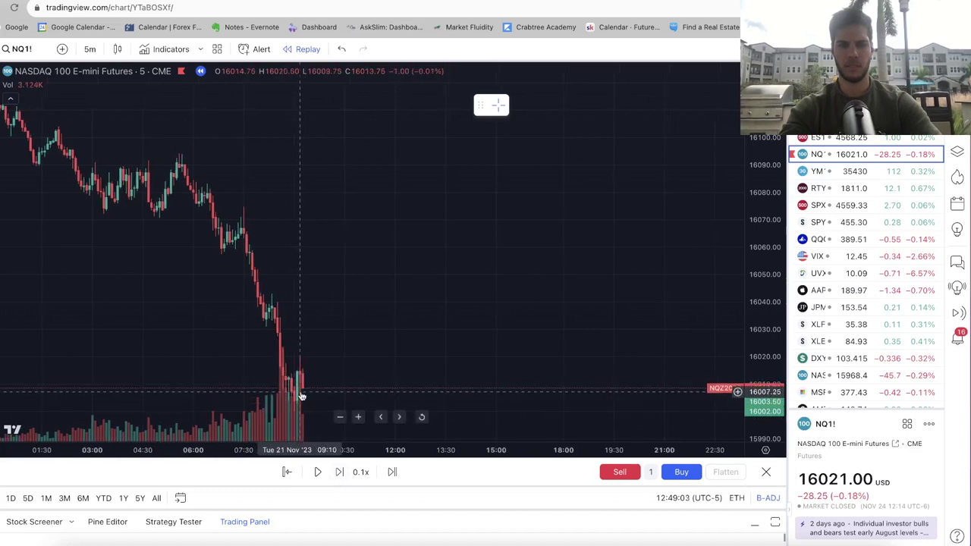
click(337, 472)
click(338, 473)
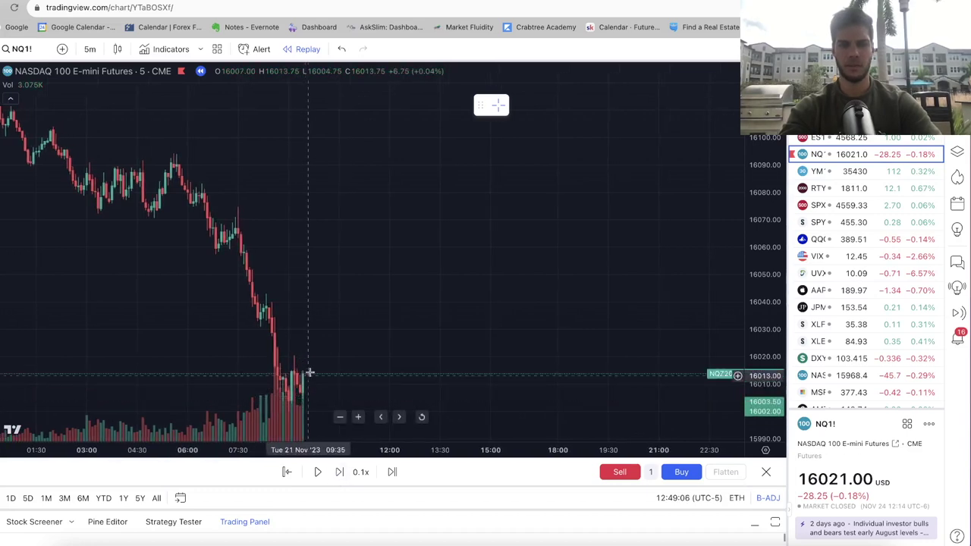
Step the replay through the 09:30 opening candle of 21 November to the close of the 09:35 candle.
scroll(337, 341, up, 4)
scroll(341, 342, up, 3)
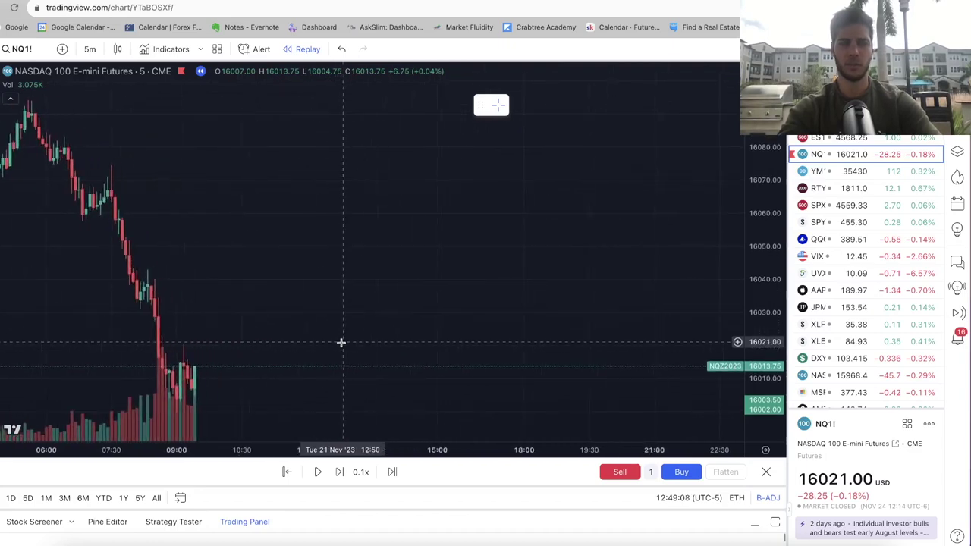
scroll(345, 298, up, 3)
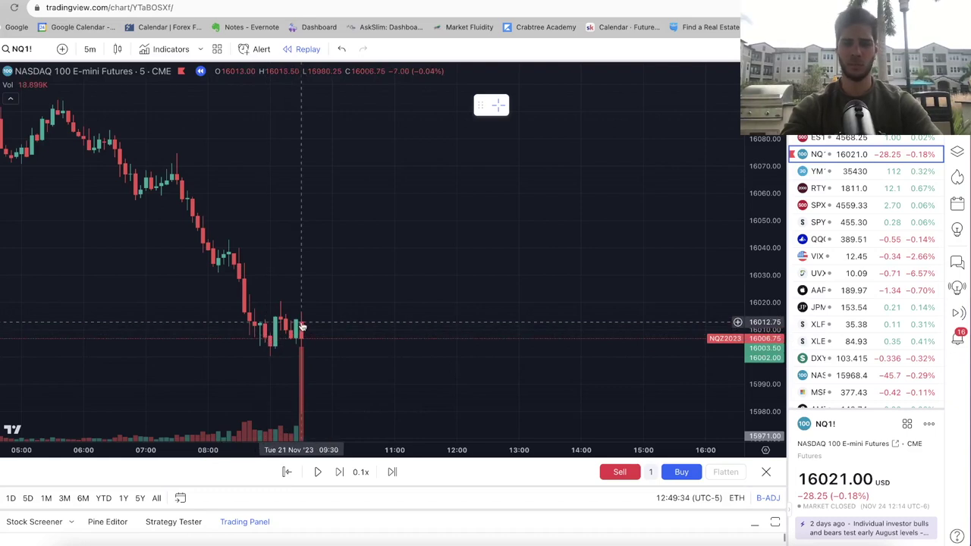
click(334, 476)
click(334, 475)
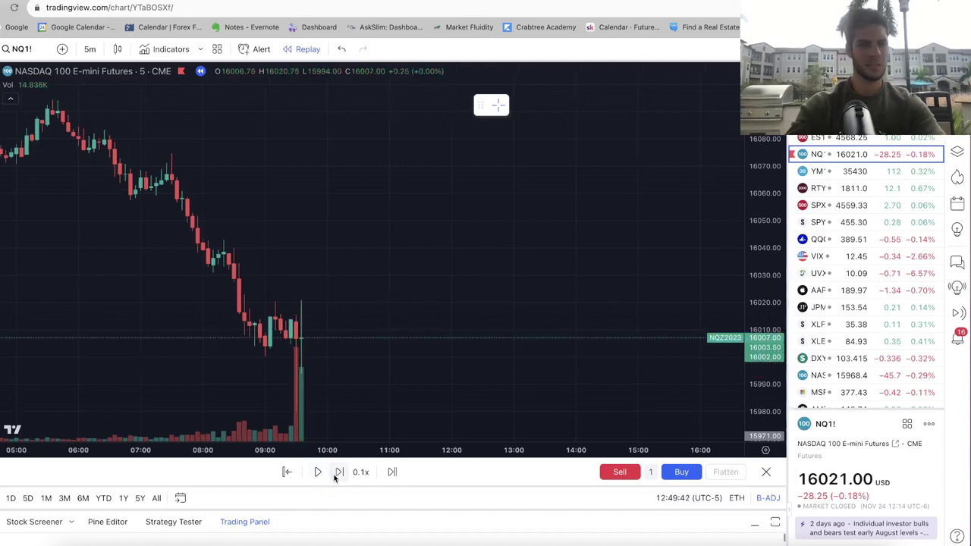
scroll(245, 395, up, 2)
scroll(245, 396, up, 1)
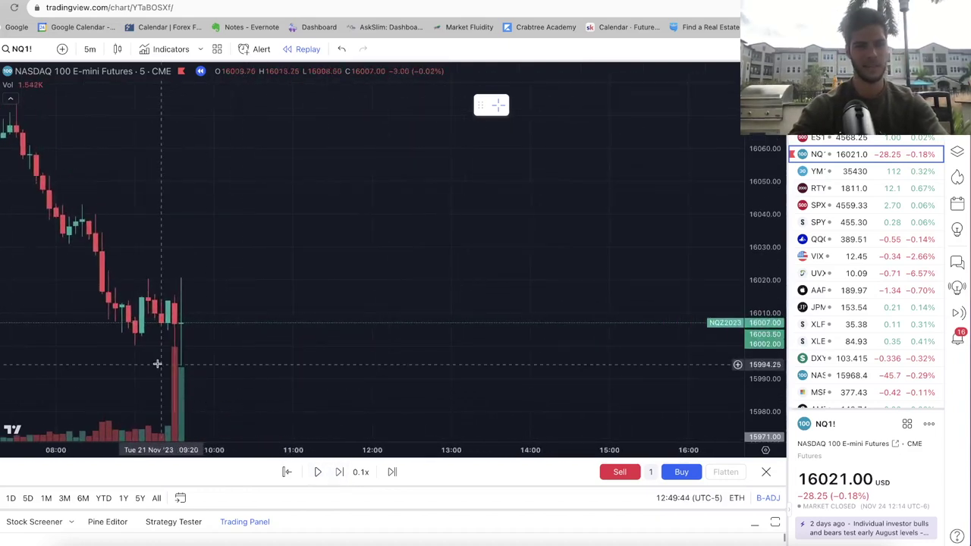
drag(171, 365, 323, 366)
scroll(323, 365, right, 1)
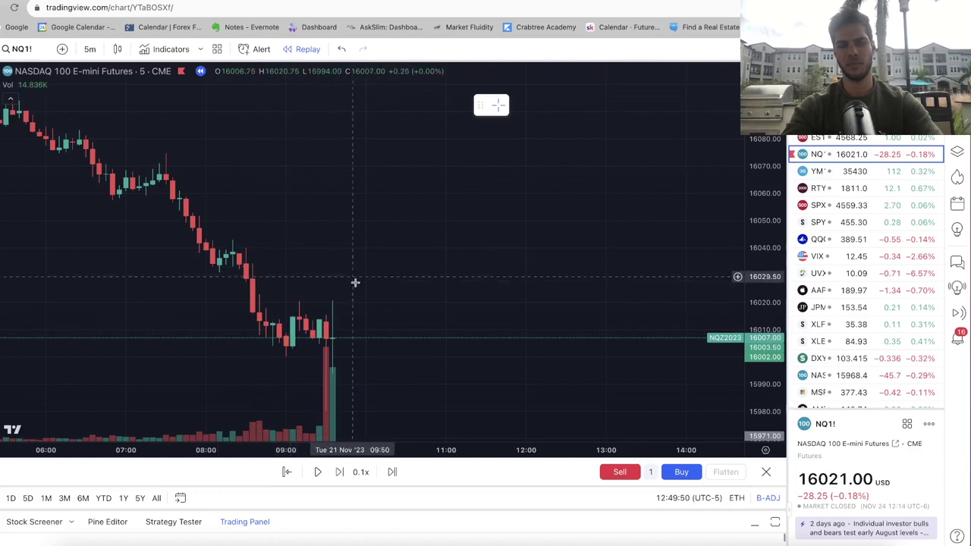
Step the 21 November replay forward through the 09:40 candle to the close of the 09:45 candle.
click(337, 472)
click(336, 472)
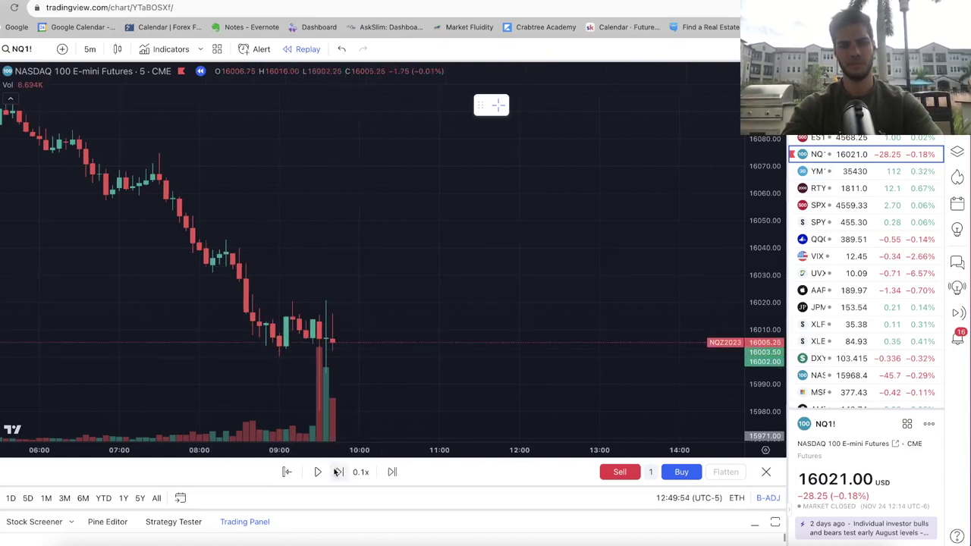
click(337, 471)
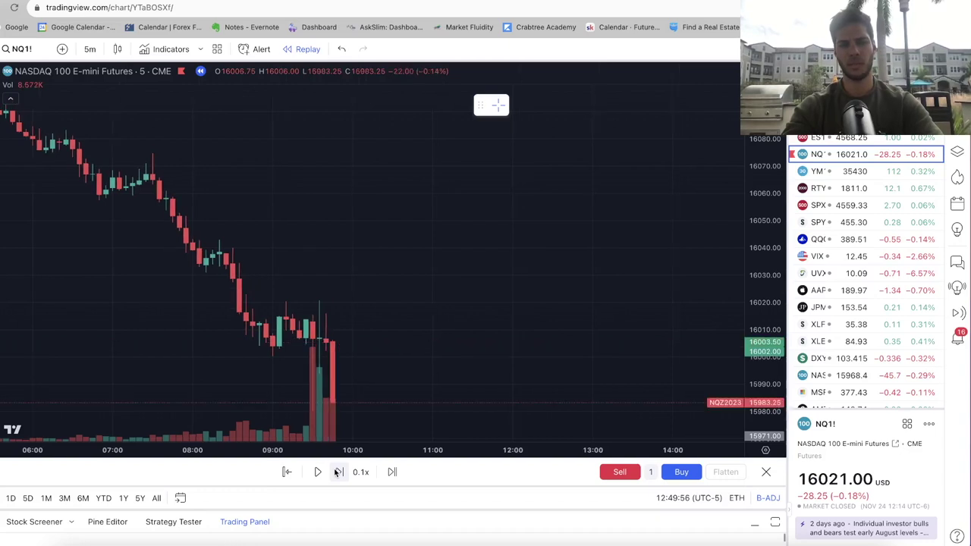
click(337, 472)
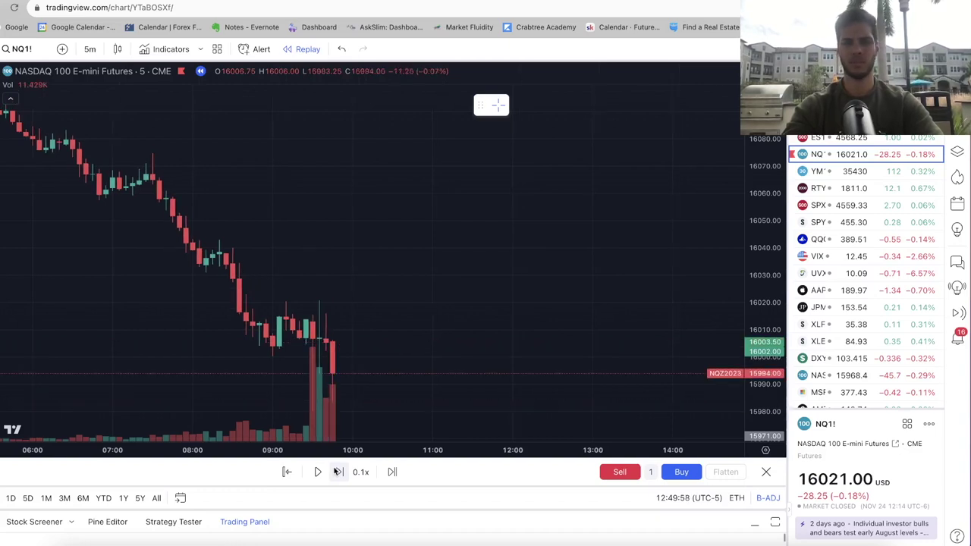
drag(264, 353, 363, 392)
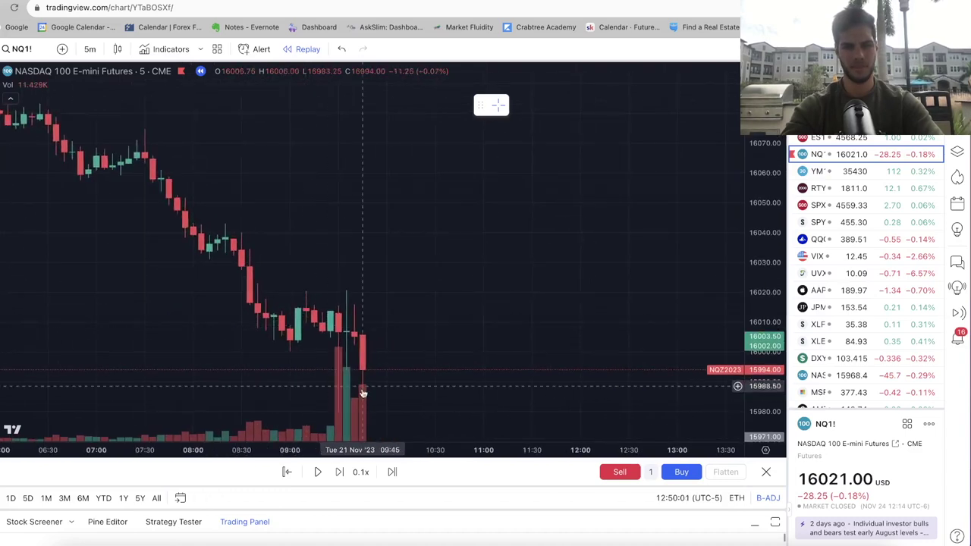
Advance the replay from the 09:50 candle to the close of the 10:05 candle.
click(340, 471)
click(339, 471)
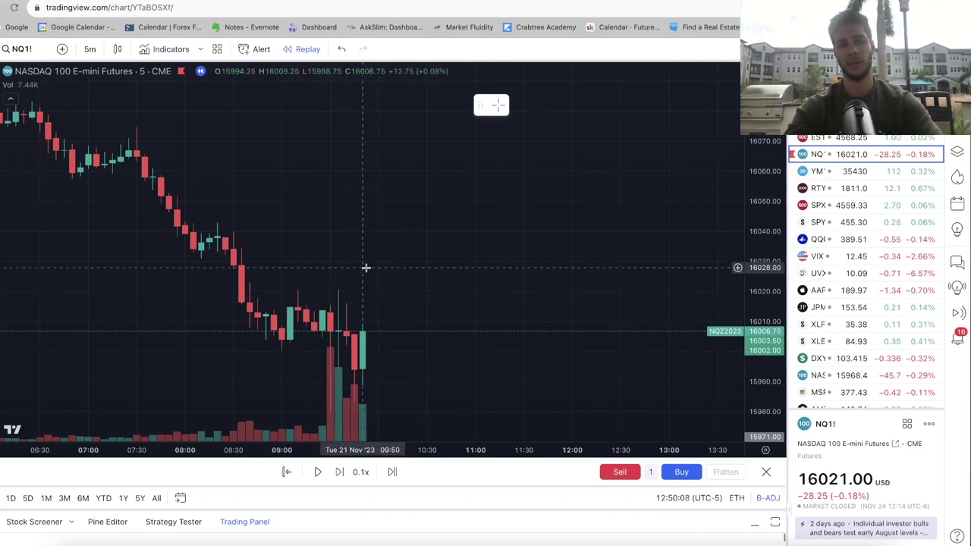
click(339, 472)
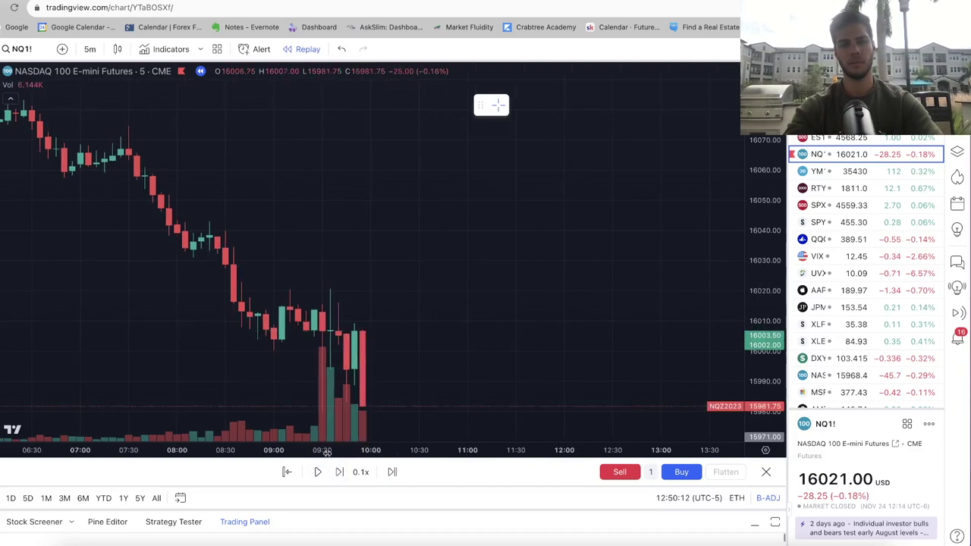
click(339, 472)
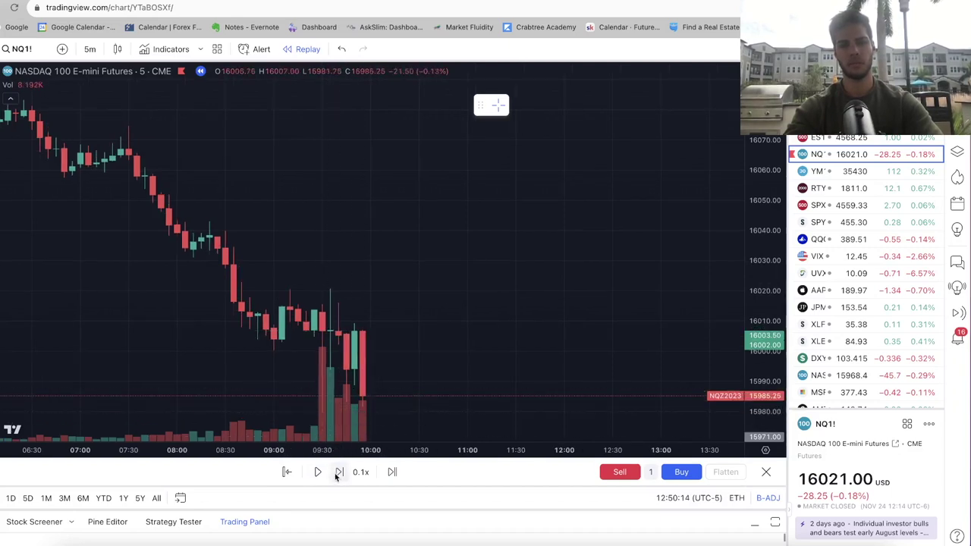
click(339, 471)
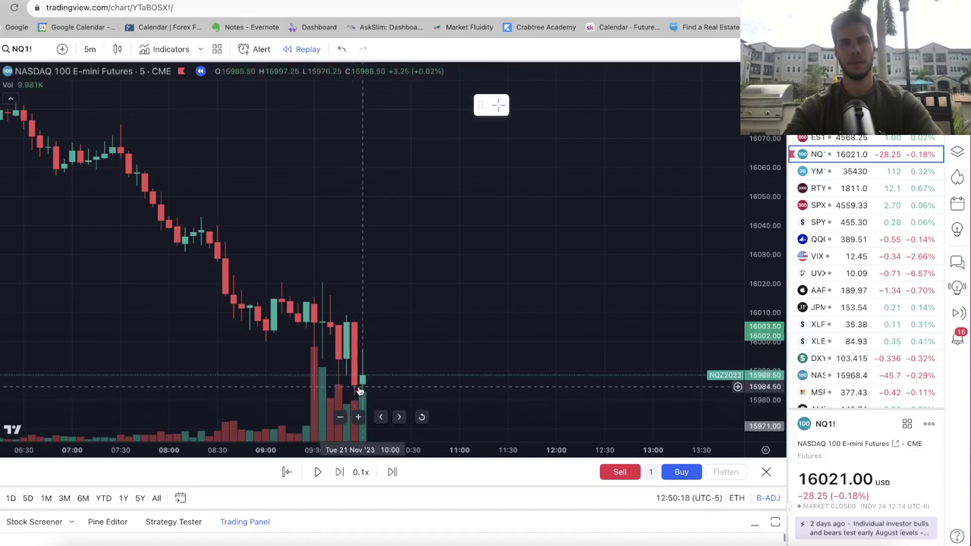
drag(405, 364, 474, 346)
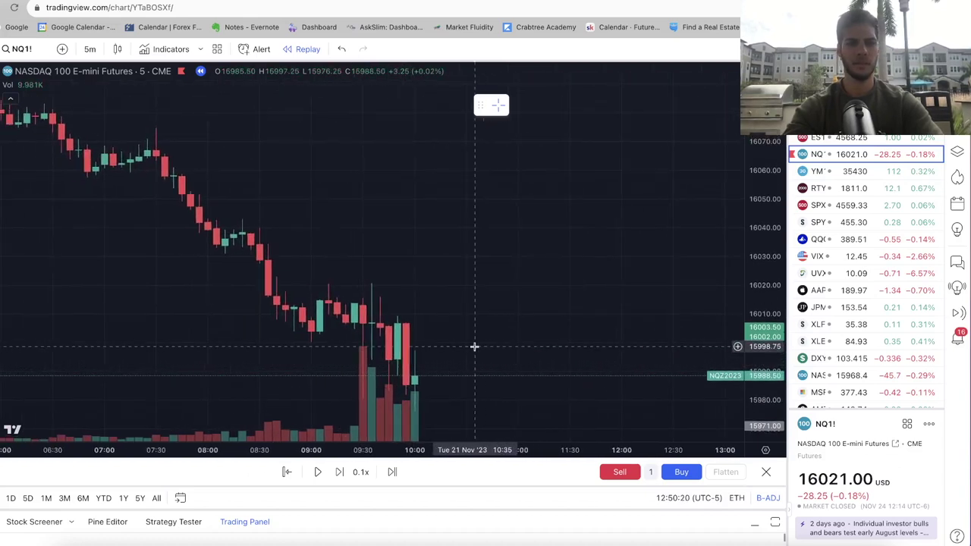
click(341, 471)
click(341, 471)
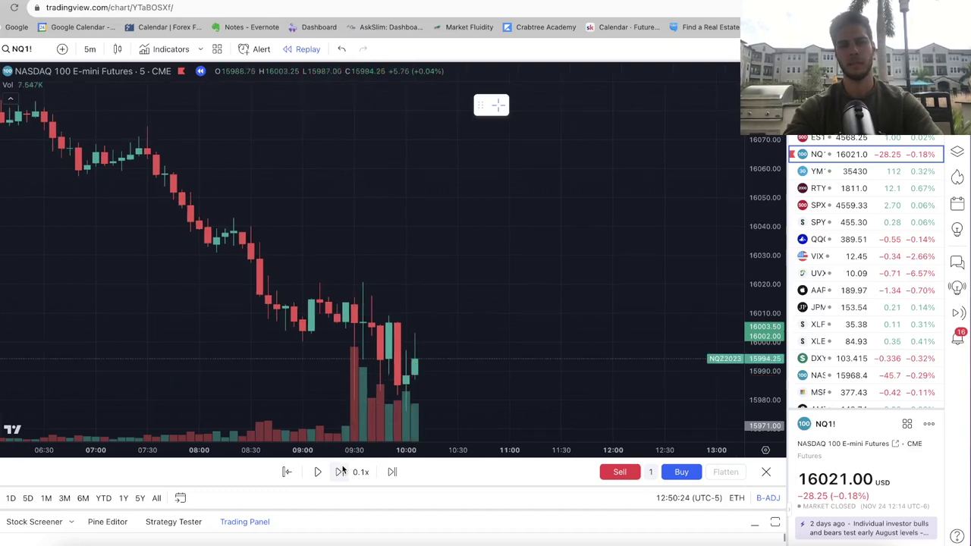
Mark a short position at the 10:05 candle's close with entry 15993.75, stop 16009.50 and target 15974.50.
drag(451, 347, 373, 299)
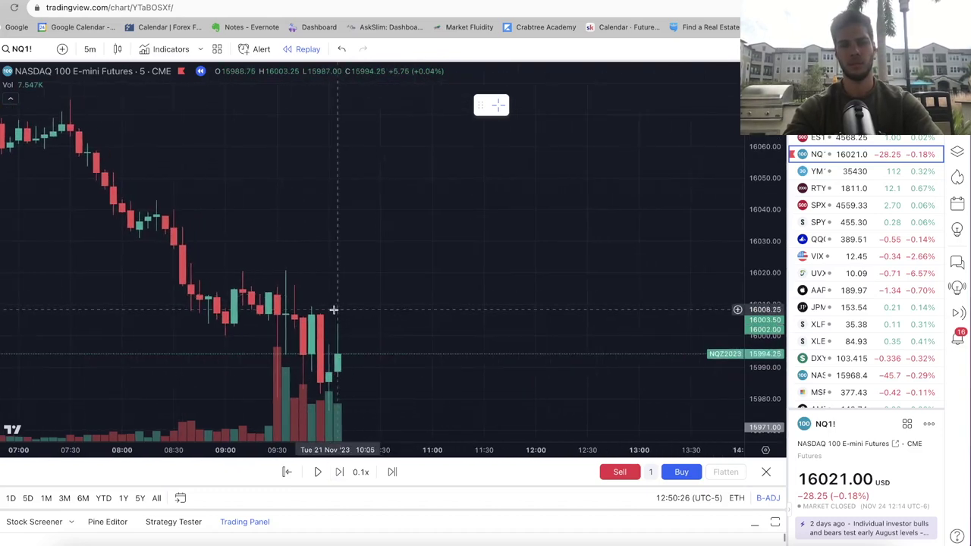
scroll(347, 305, up, 2)
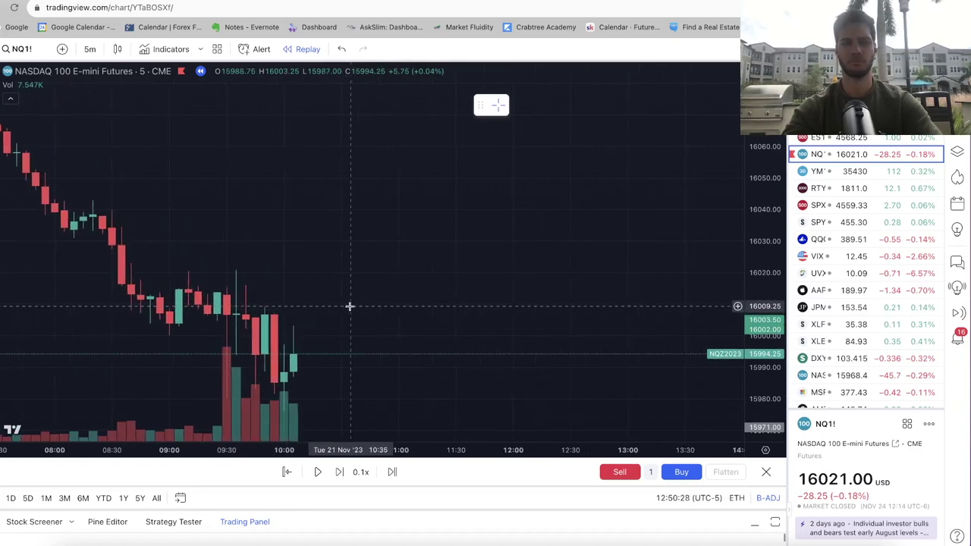
drag(735, 228, 675, 260)
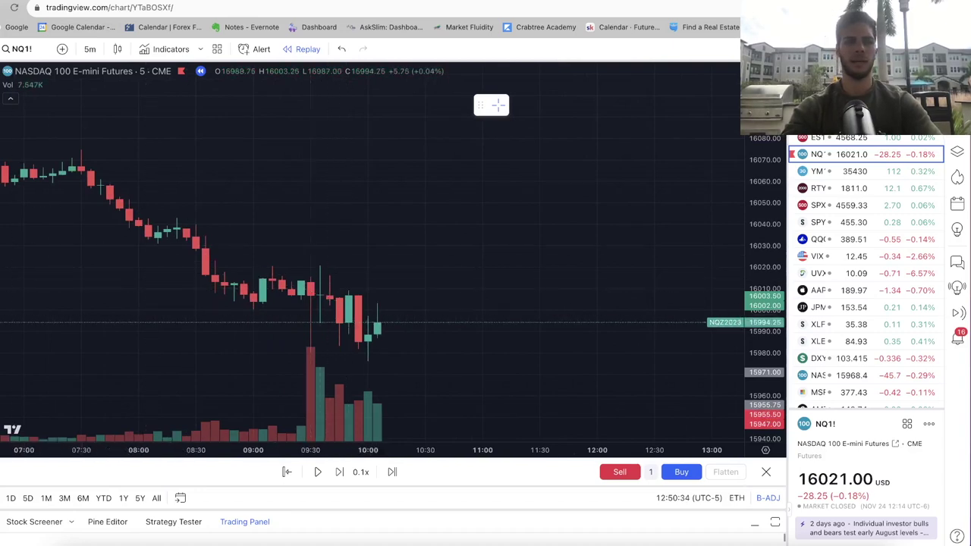
click(23, 195)
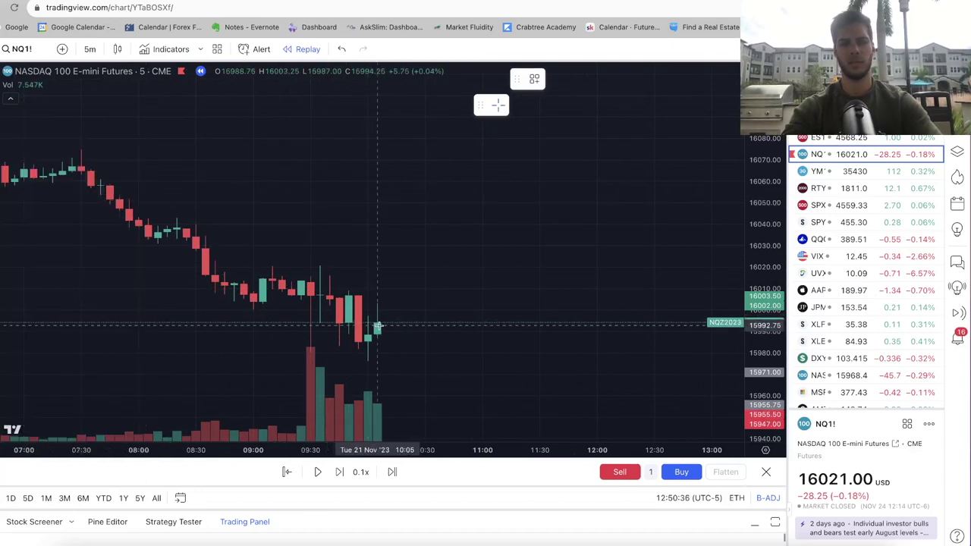
click(378, 324)
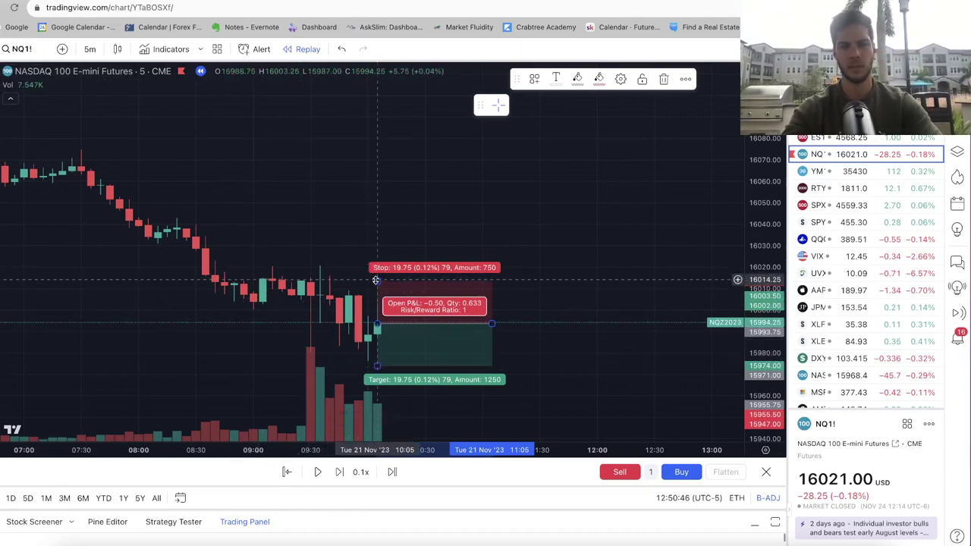
drag(376, 282, 382, 289)
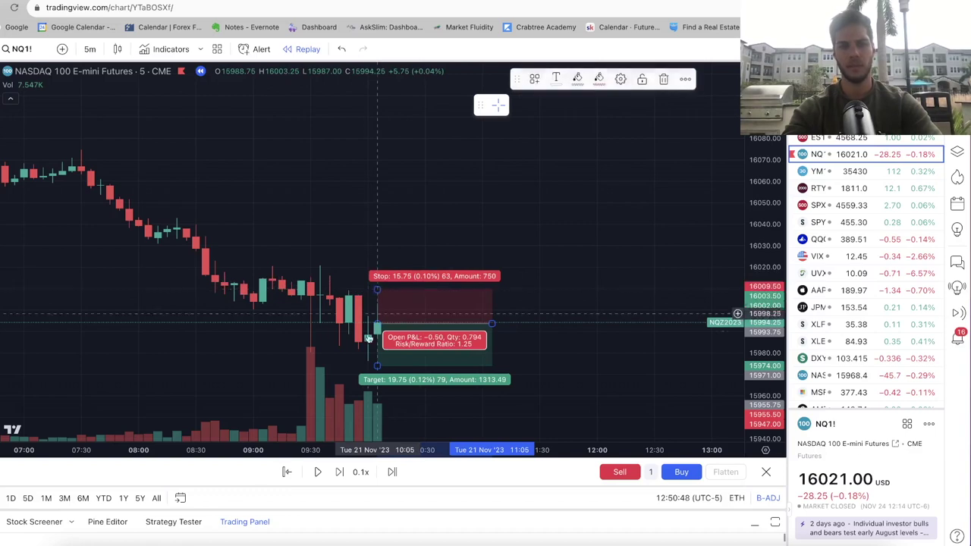
drag(375, 366, 377, 366)
click(379, 373)
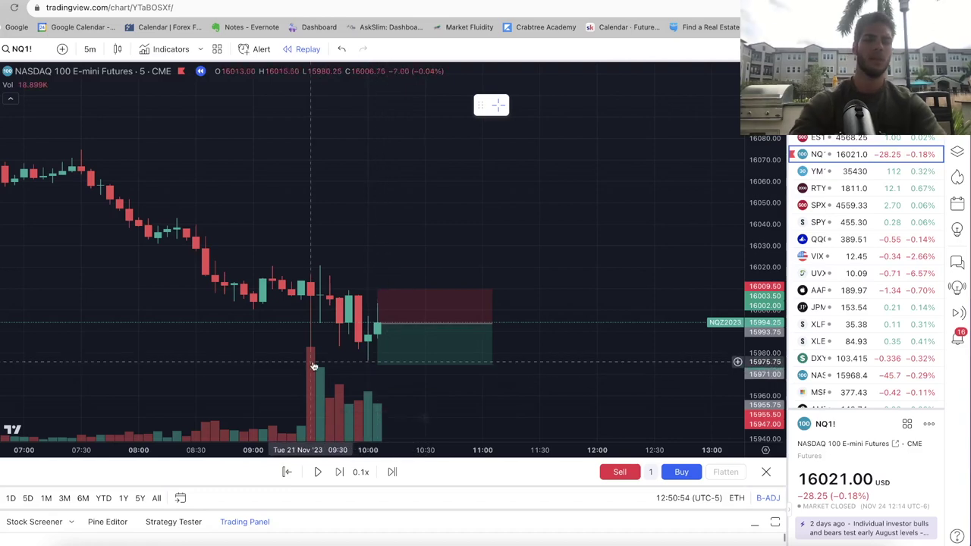
click(428, 363)
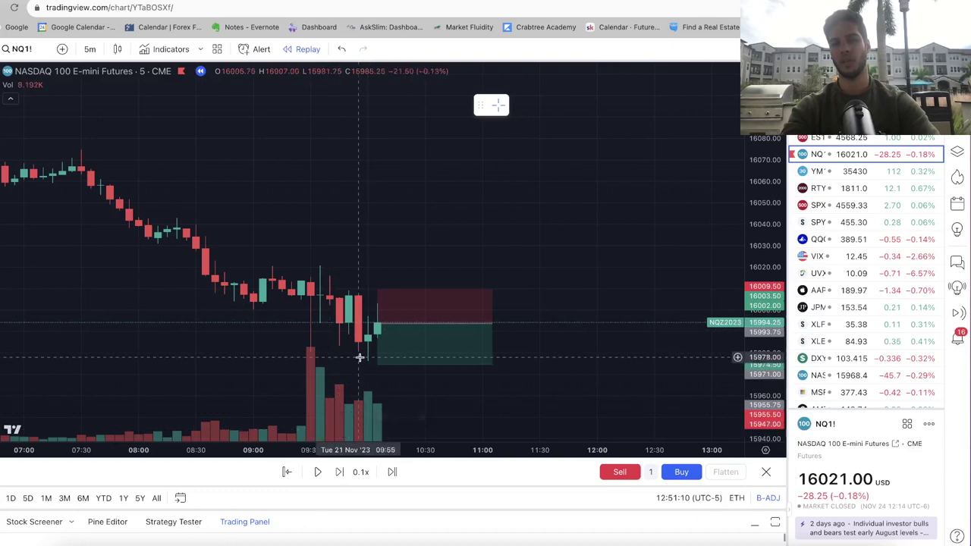
Add a text note reading "-24pts, +46pts, Net +22pts" on separate lines and move it to empty chart space near 11:45.
mouse_move(379, 326)
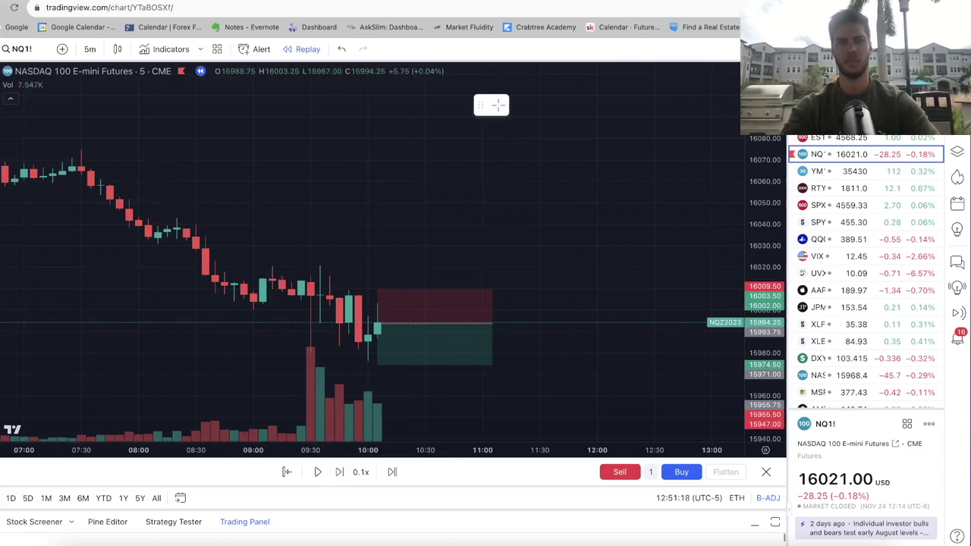
click(366, 179)
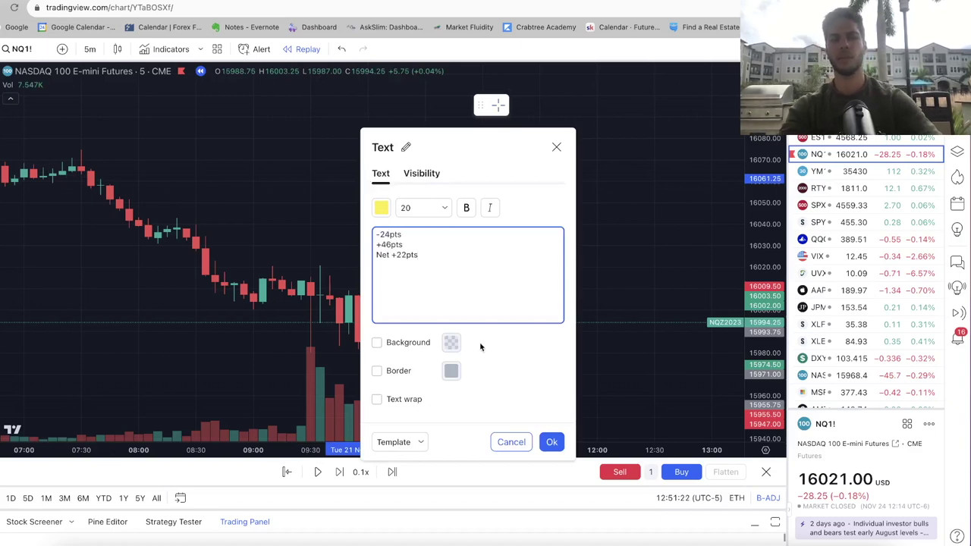
click(550, 437)
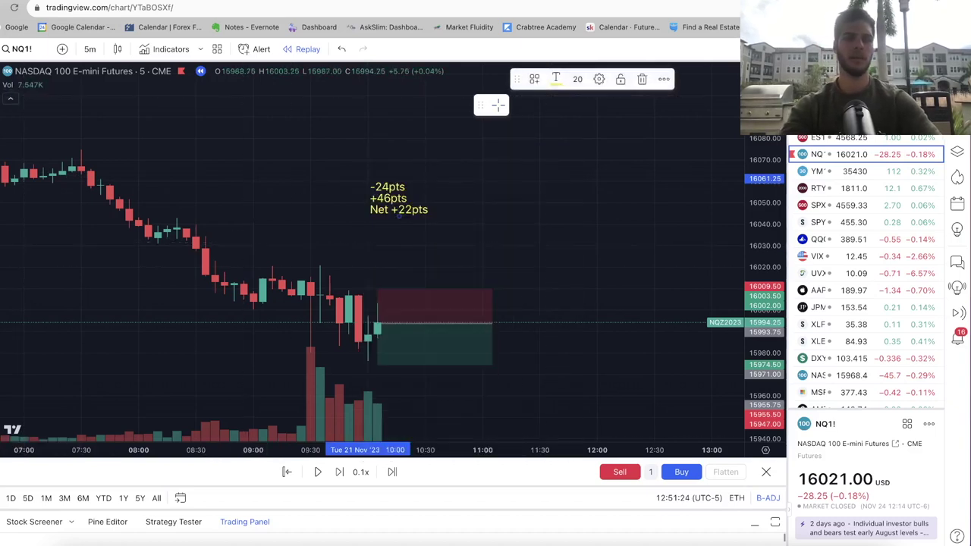
drag(389, 195, 589, 195)
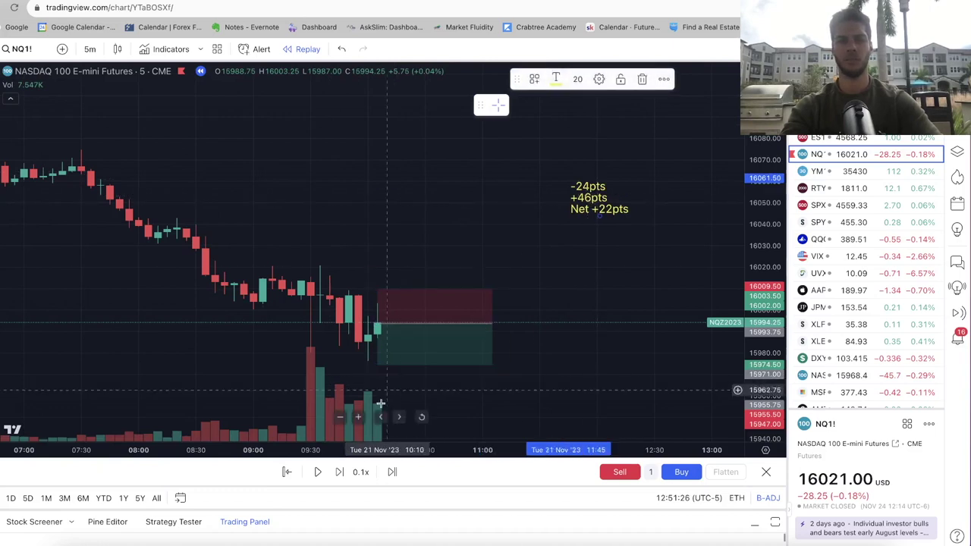
Step the replay through the 10:10 candle to the close of the 10:15 candle.
click(338, 473)
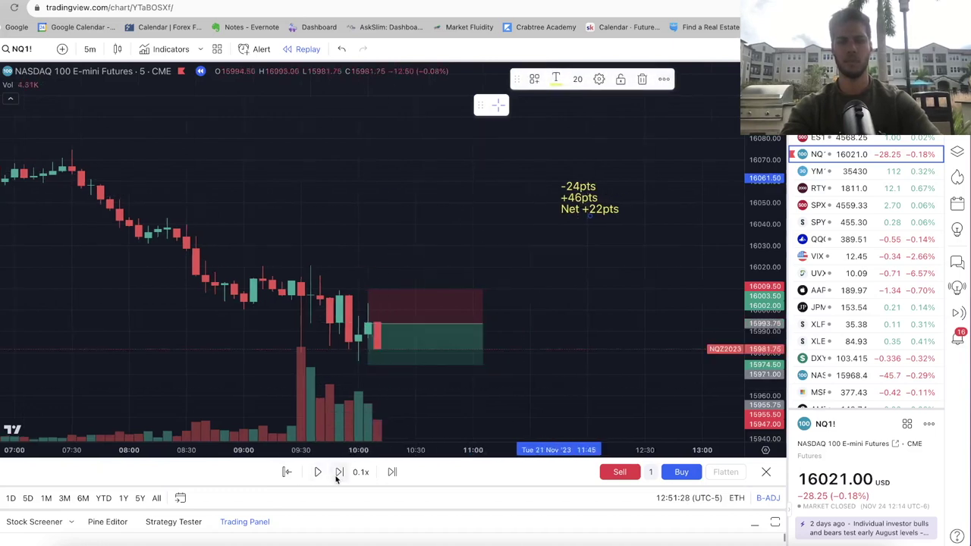
click(338, 473)
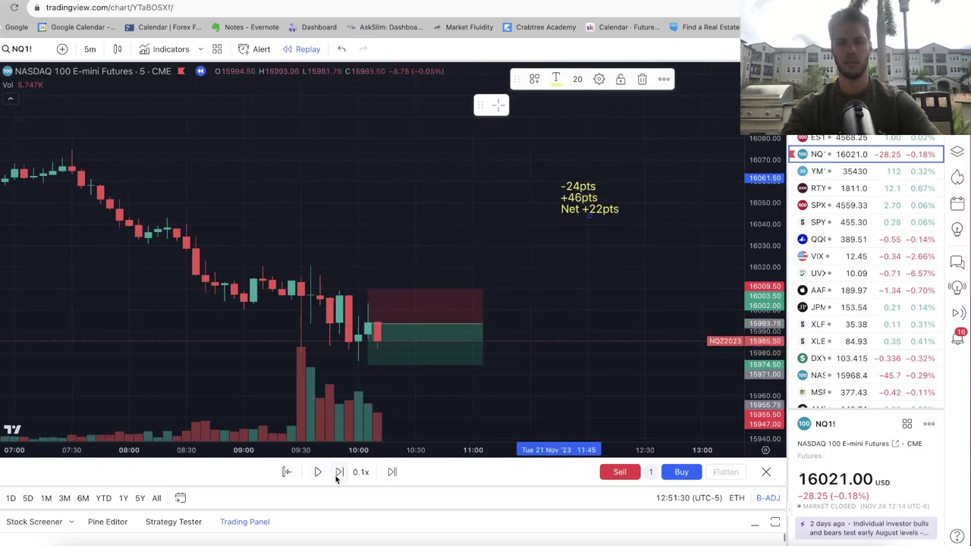
click(338, 472)
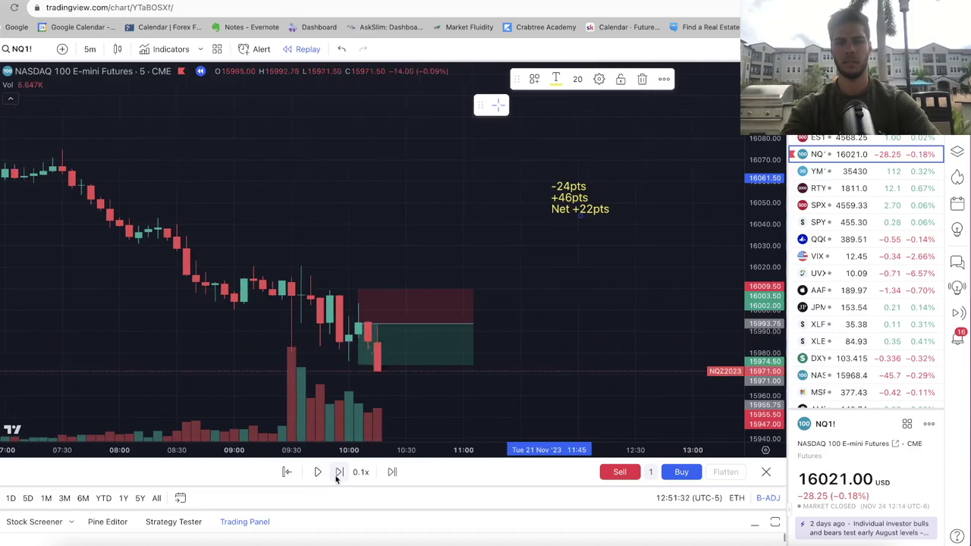
click(338, 472)
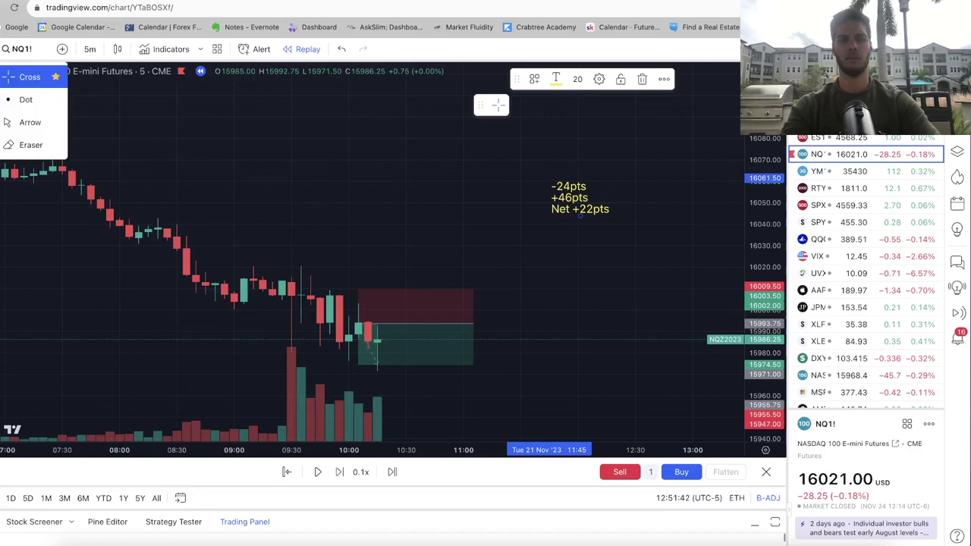
Edit the results note, adding a "+19pts" line and changing the net line to "Net +41pts".
double_click(570, 211)
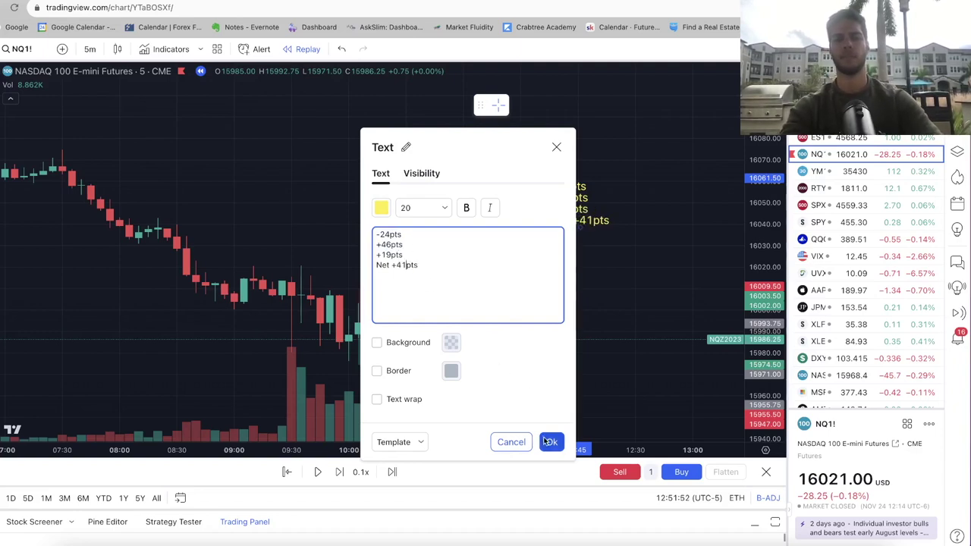
click(549, 441)
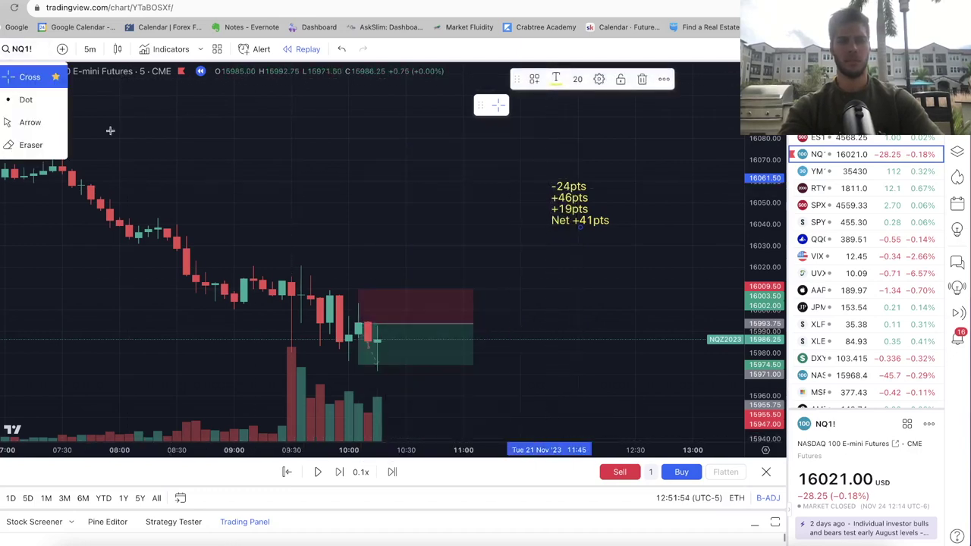
click(319, 258)
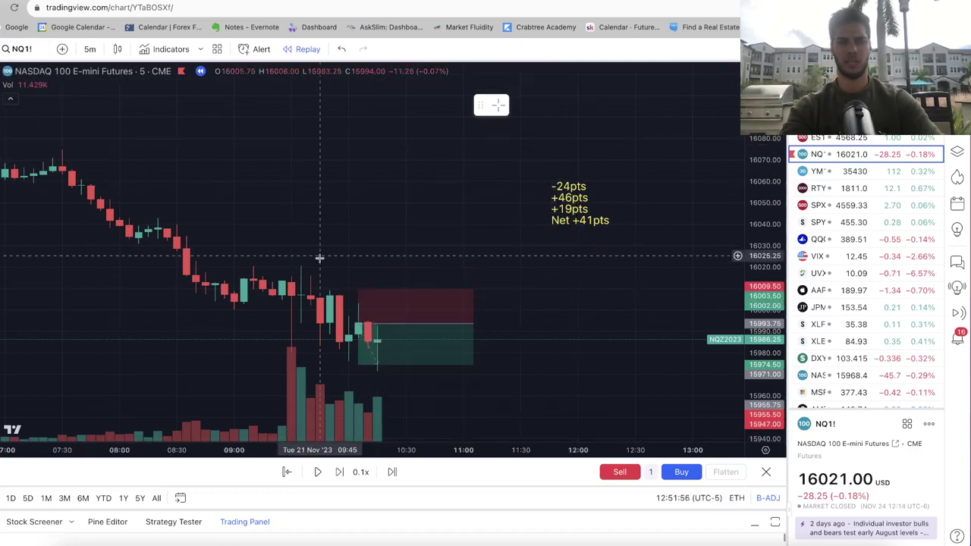
Shorten the short position box so that it ends at about 10:20.
click(470, 325)
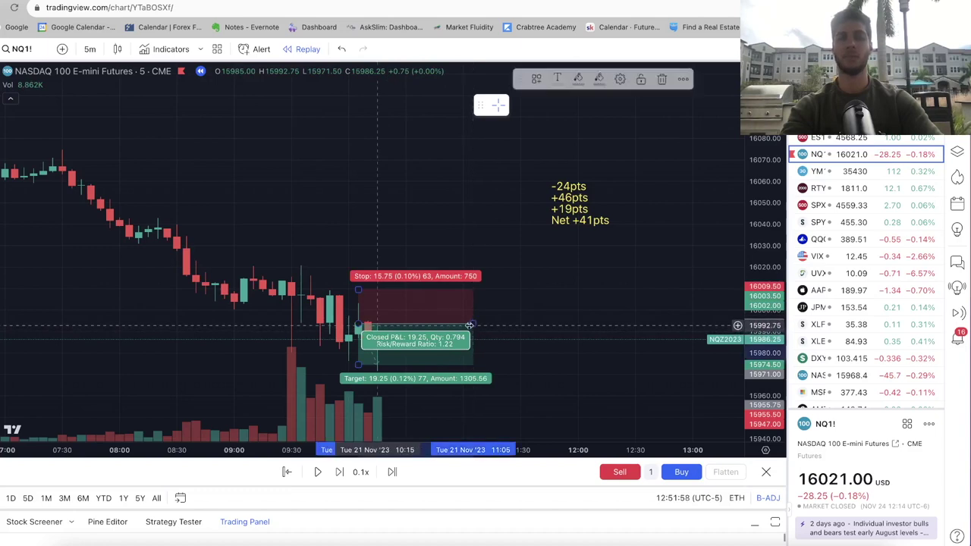
click(456, 331)
drag(456, 331, 427, 332)
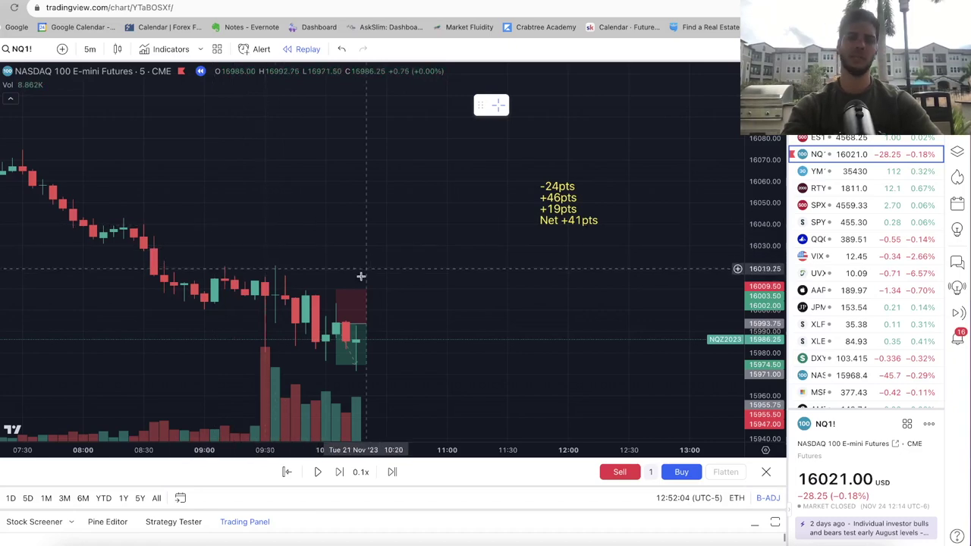
Step the replay through the 10:20 candle and on through the 10:25 candle.
click(339, 472)
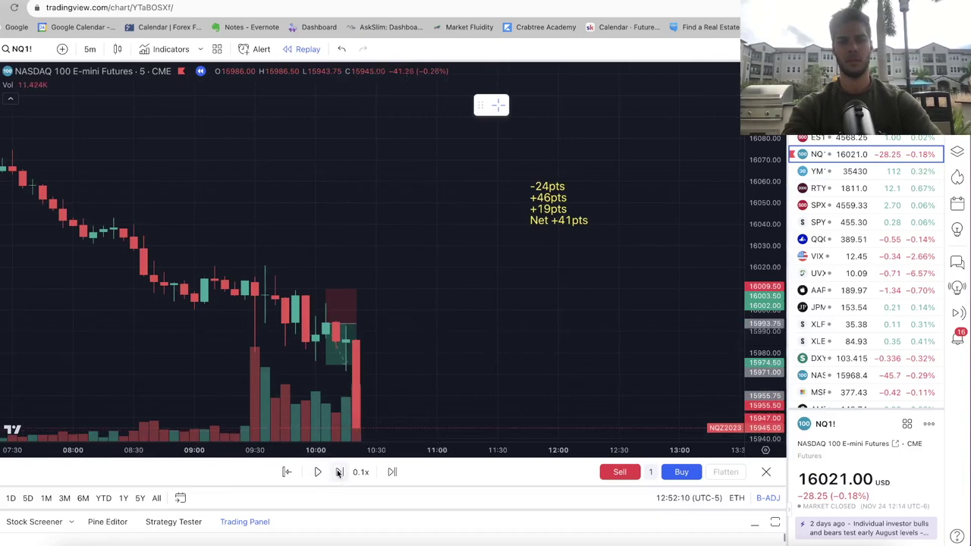
click(339, 472)
click(338, 472)
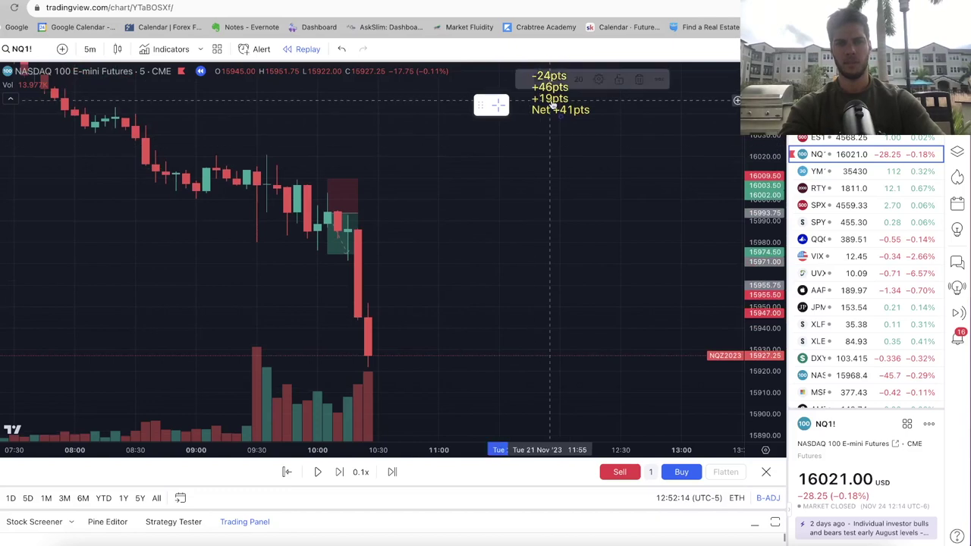
Move the results note down to about the 15955 price level and copy its full text.
drag(540, 85, 540, 327)
double_click(539, 334)
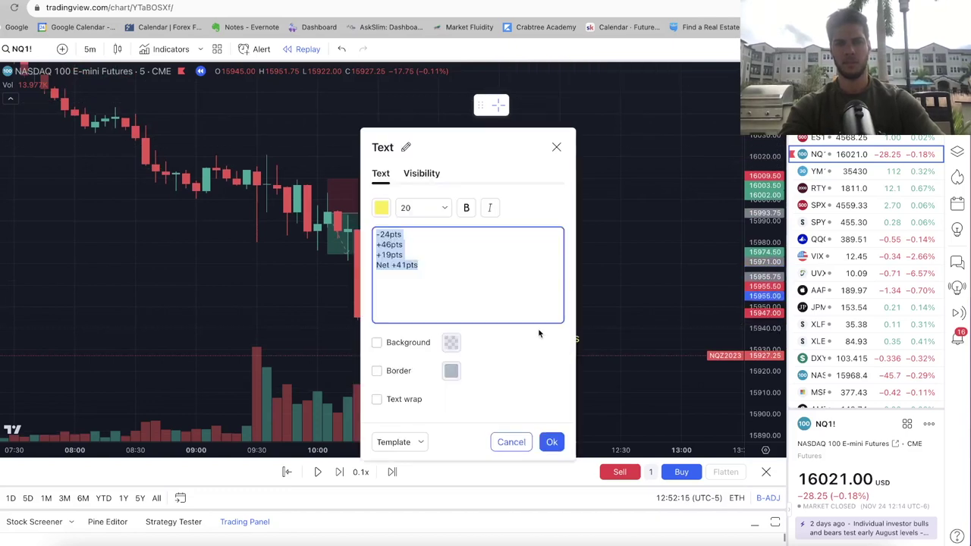
right_click(410, 265)
click(429, 351)
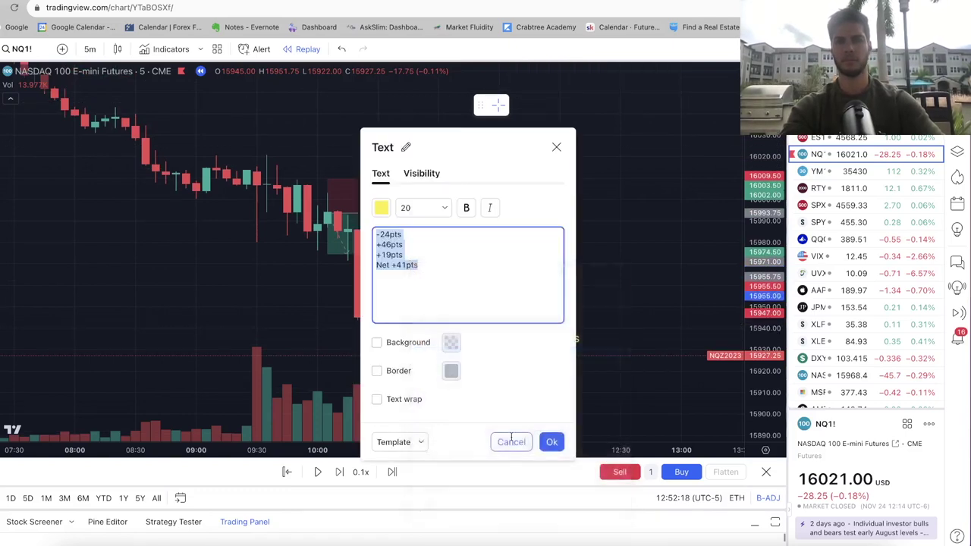
Confirm the results note's text and step the replay forward to the end of the 10:55 candle.
click(549, 442)
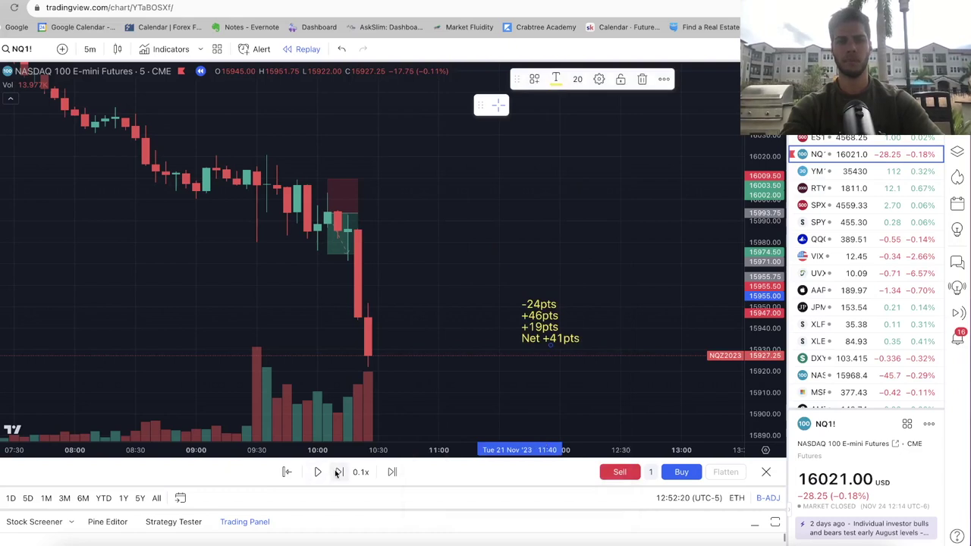
click(338, 472)
click(338, 472)
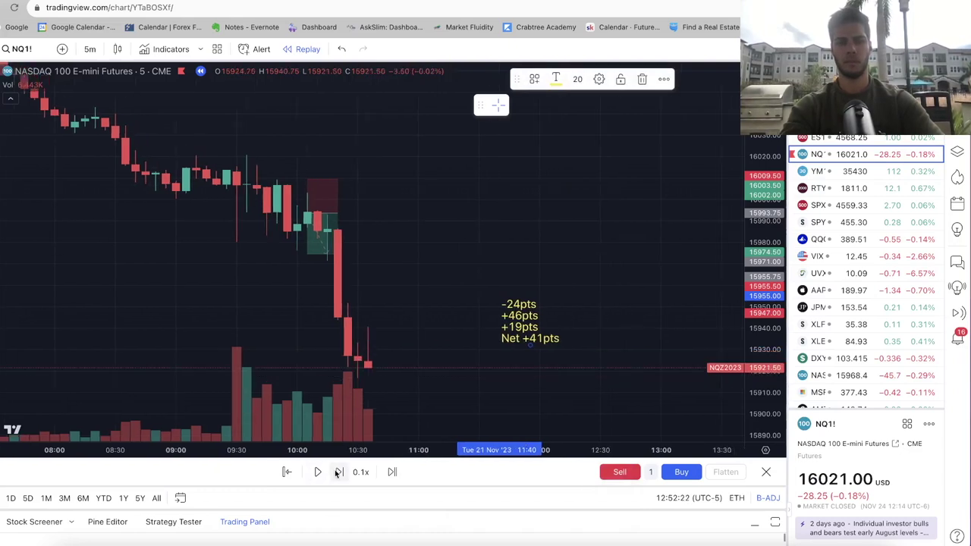
click(339, 472)
click(338, 472)
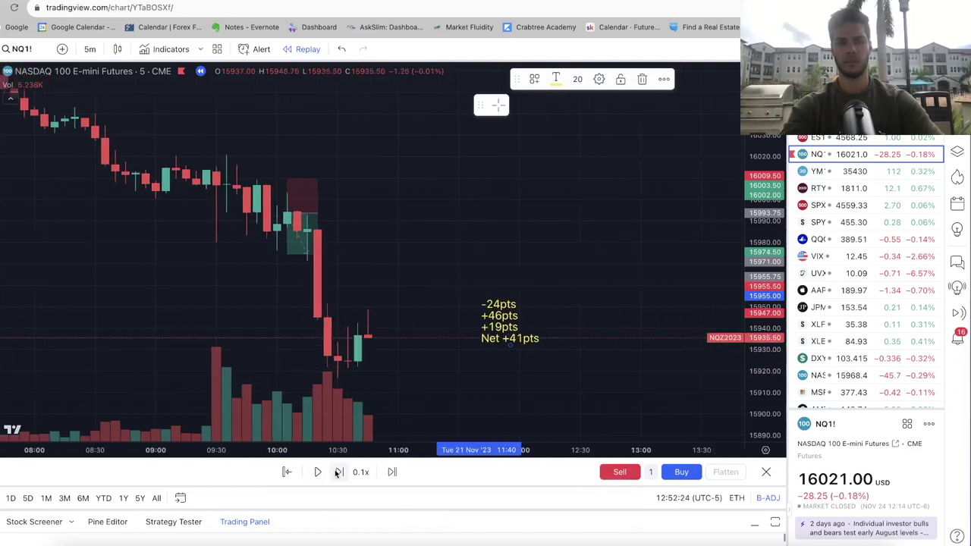
click(338, 471)
click(338, 472)
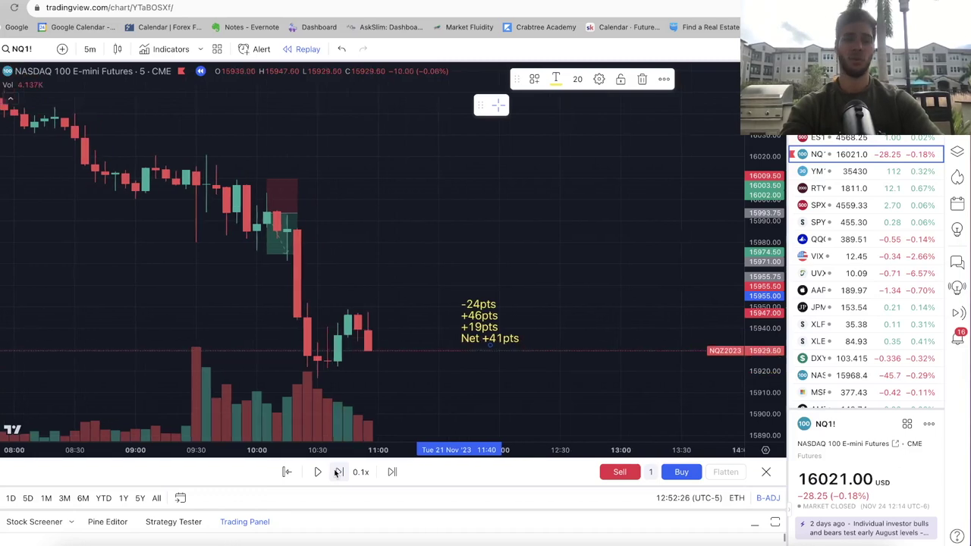
click(338, 472)
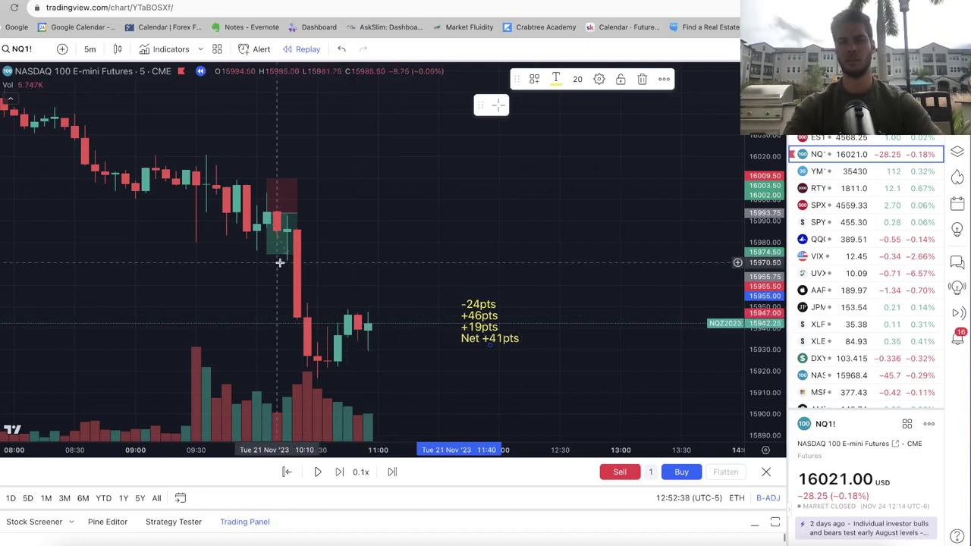
Advance the replay from the 11:00 candle to the end of the 11:25 candle.
click(343, 483)
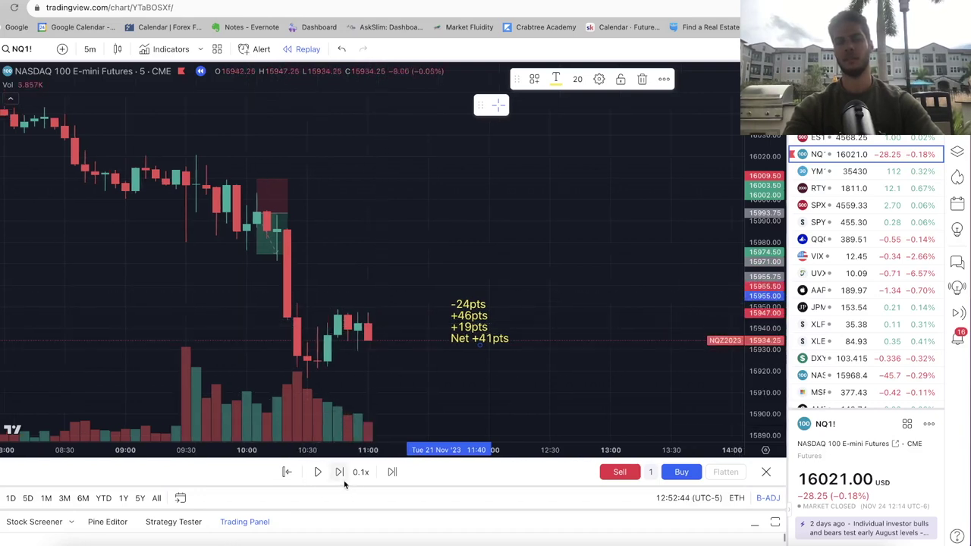
click(343, 483)
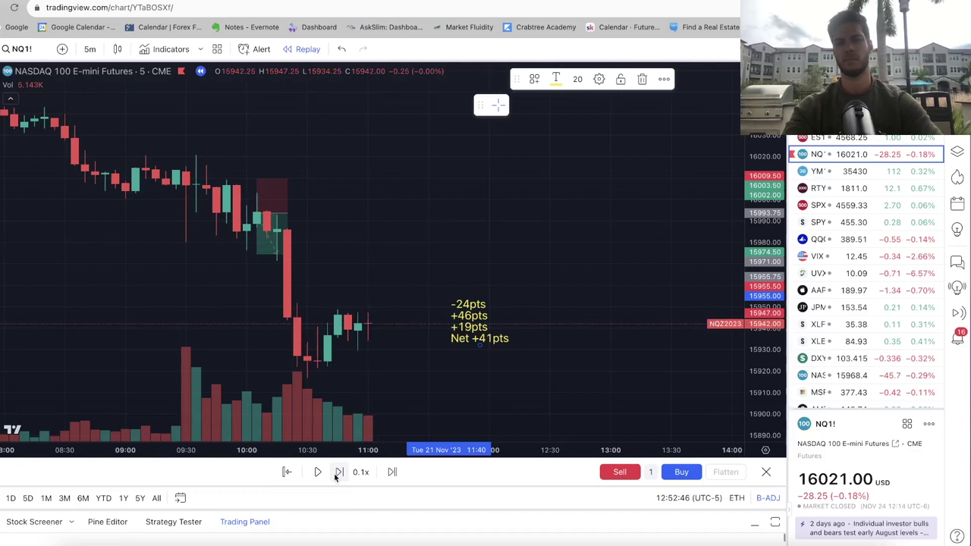
click(335, 475)
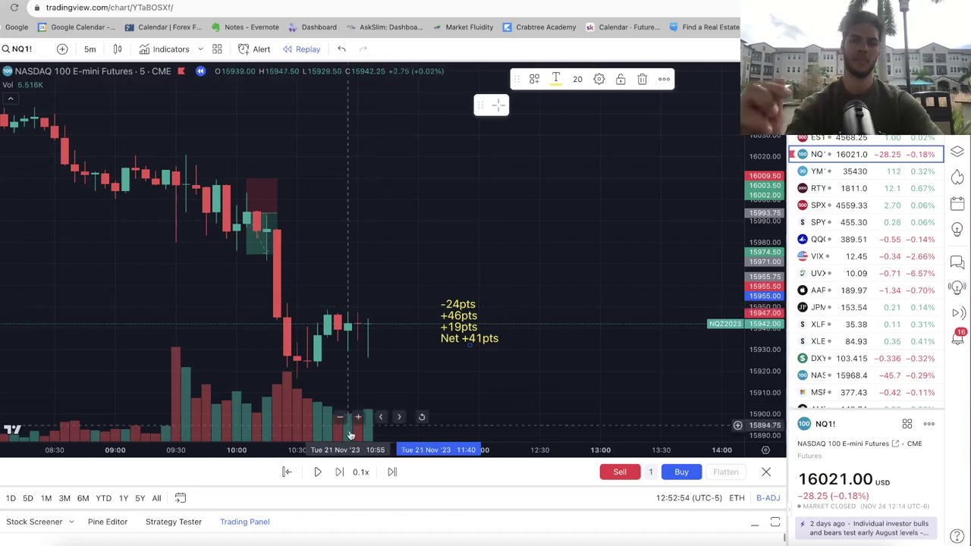
click(339, 472)
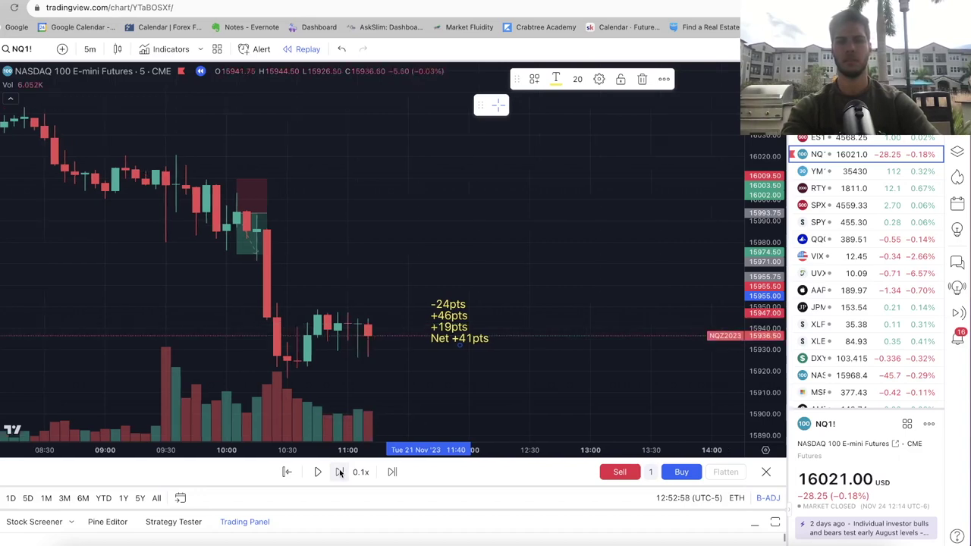
click(340, 473)
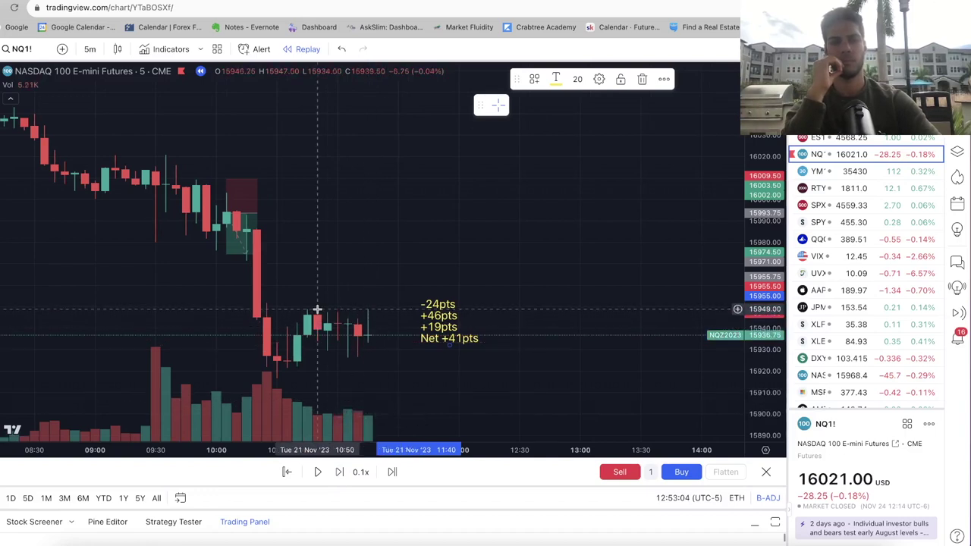
click(340, 468)
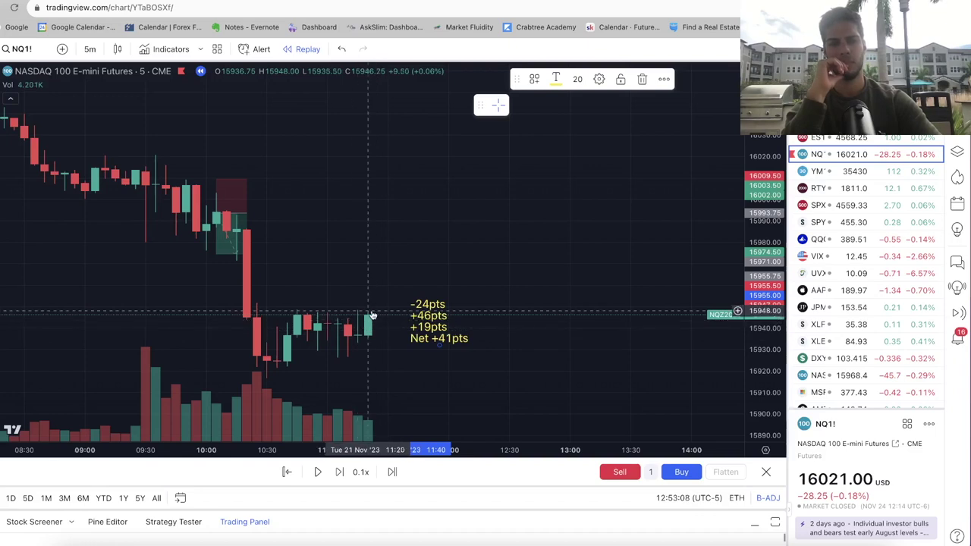
click(332, 478)
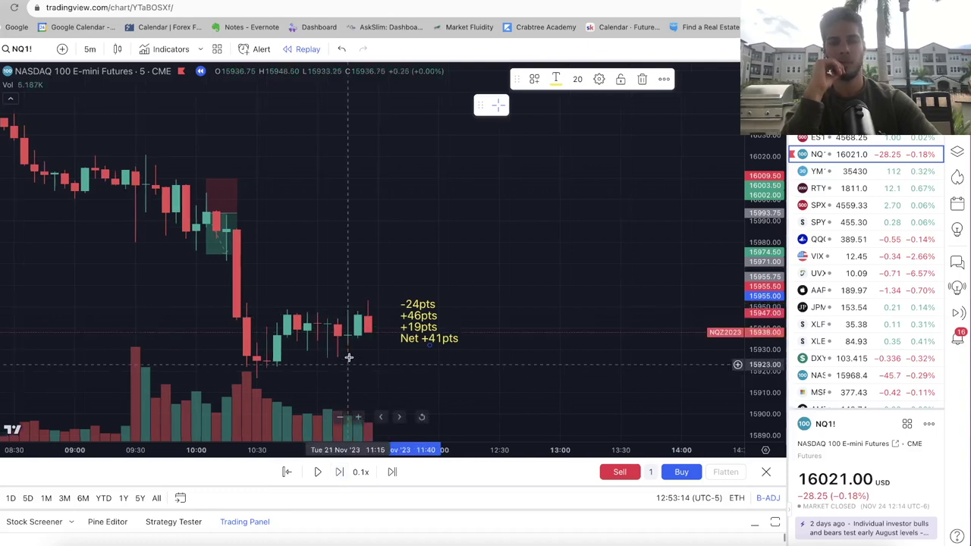
key(shift+Right)
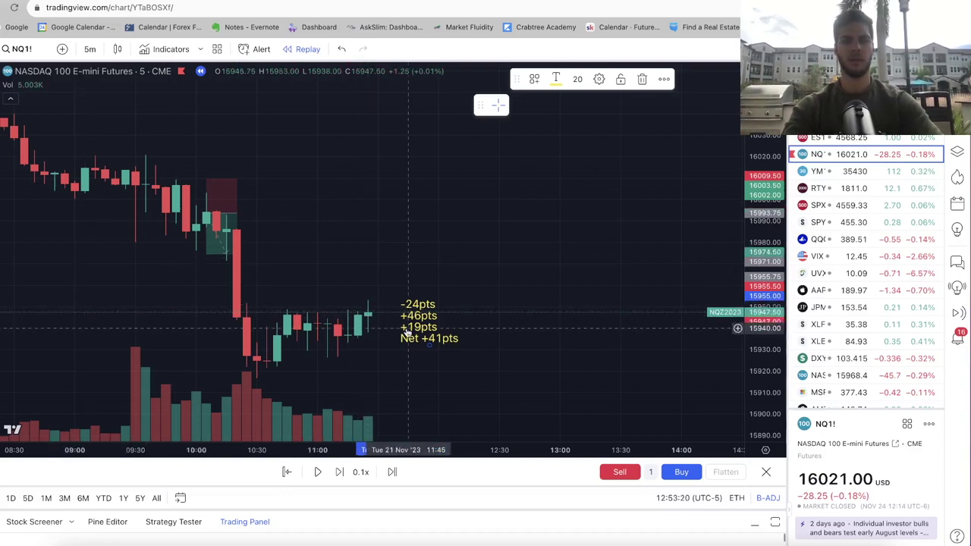
Move the results note to about 12:20 at the 15971 price level.
key(ctrl+z)
click(2, 156)
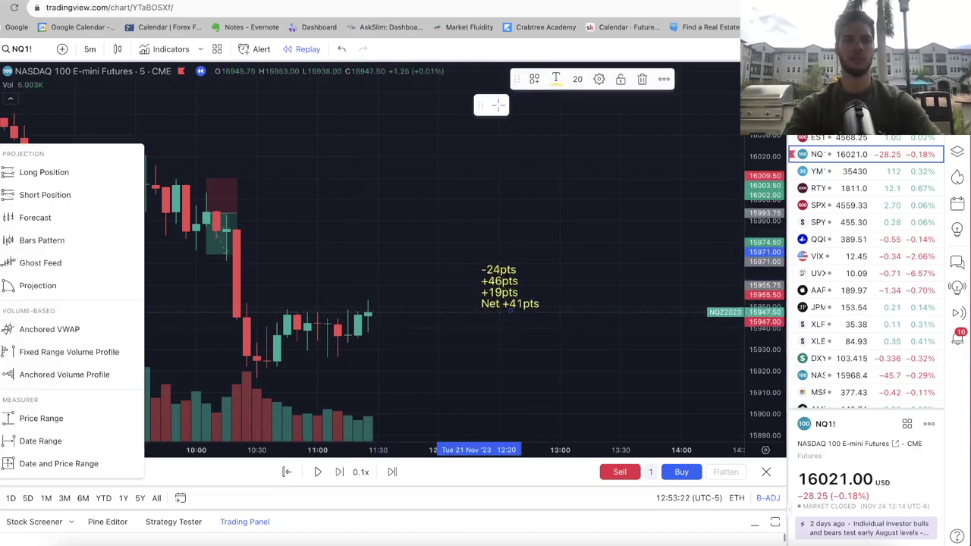
key(Escape)
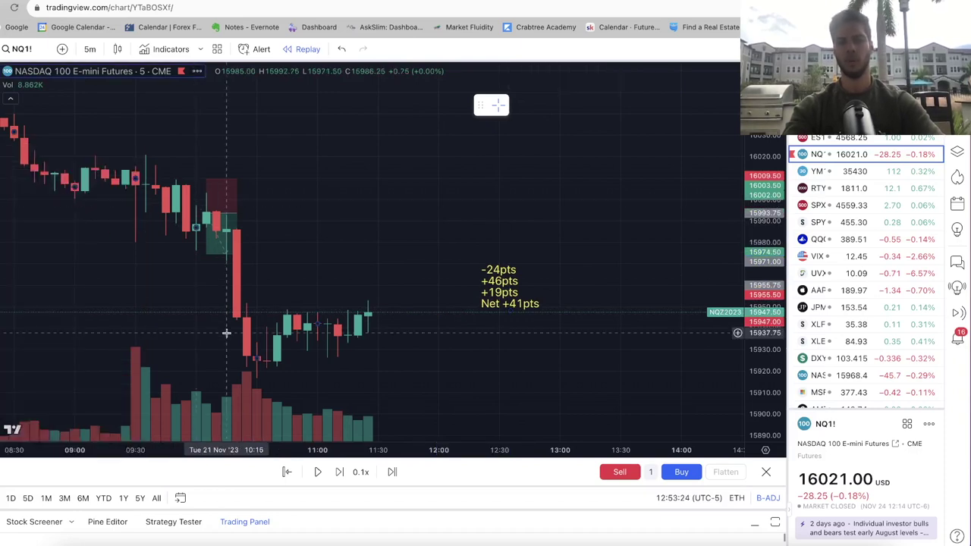
drag(225, 331, 225, 260)
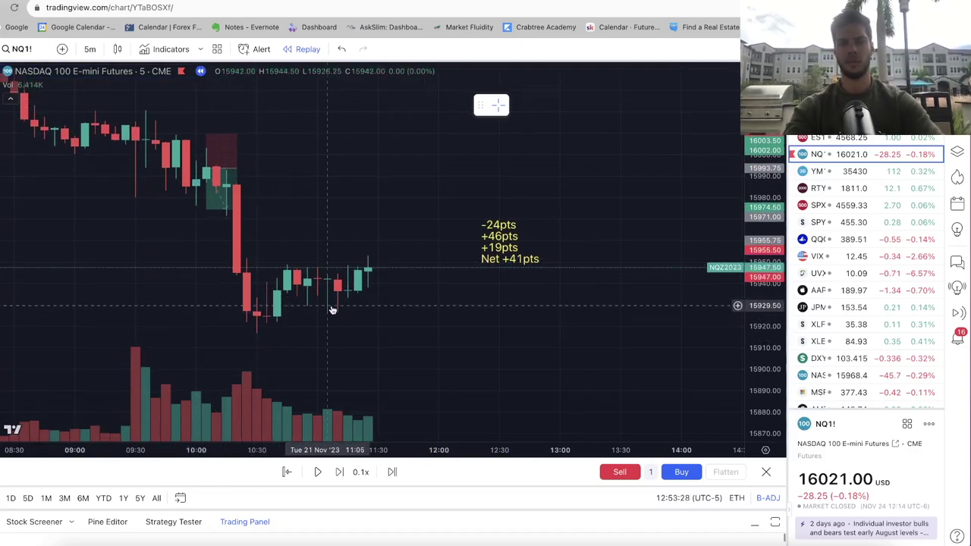
Place a long position at 11:30 with entry 15947.50, stop 15924.75 and target 15970.25, each 22.75 points away.
click(208, 206)
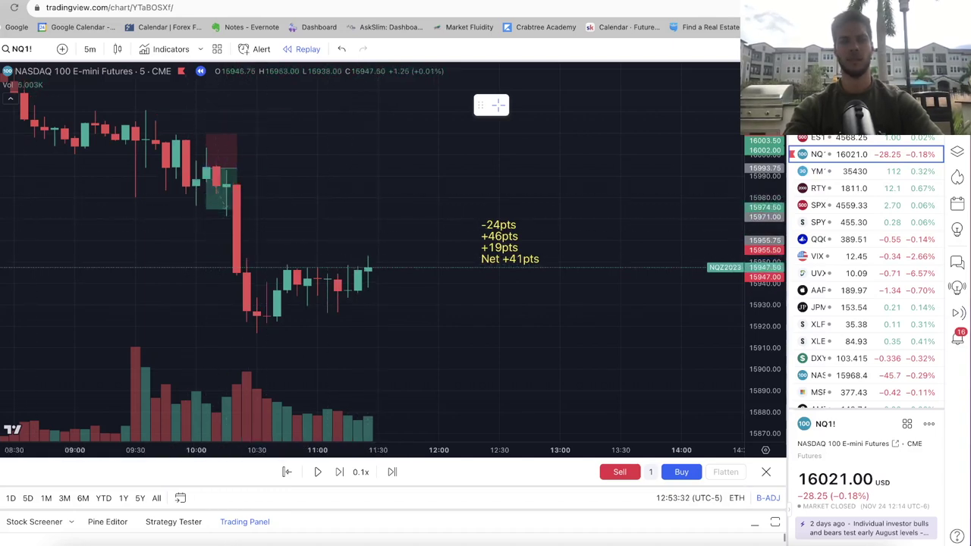
click(30, 169)
click(378, 267)
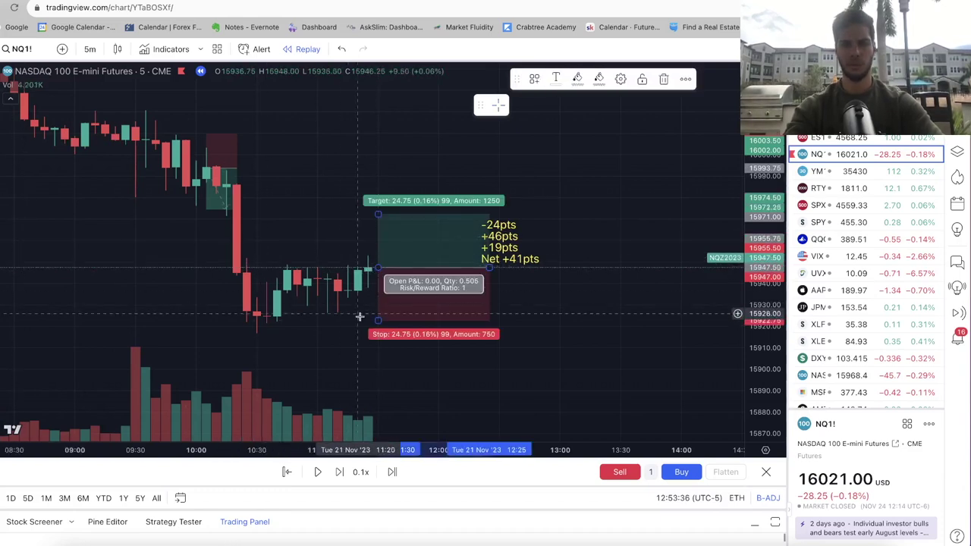
mouse_move(379, 320)
mouse_down()
mouse_move(378, 333)
mouse_move(378, 315)
mouse_up()
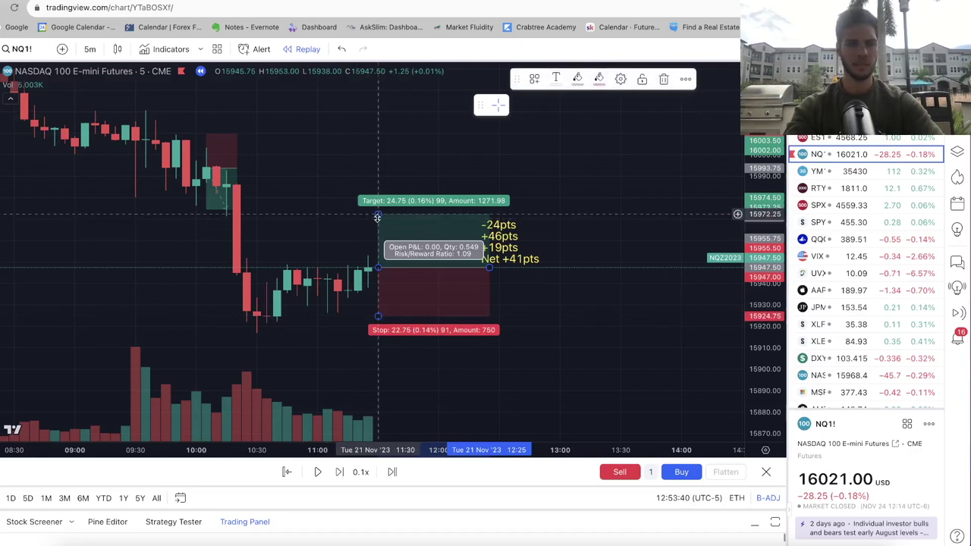
drag(376, 219, 377, 219)
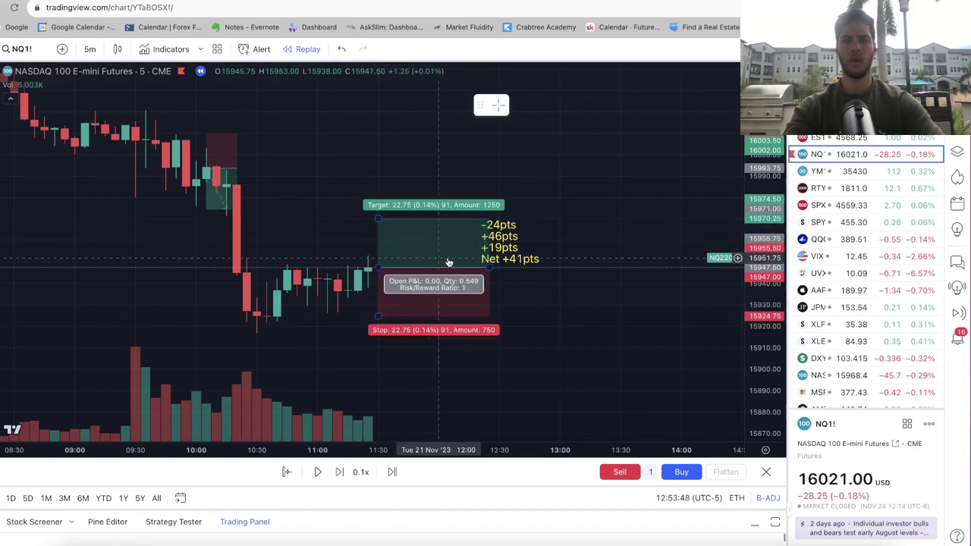
Move the results note clear of the long position box and shift the box to start at 11:25 with entry 15947.25.
drag(508, 258, 568, 257)
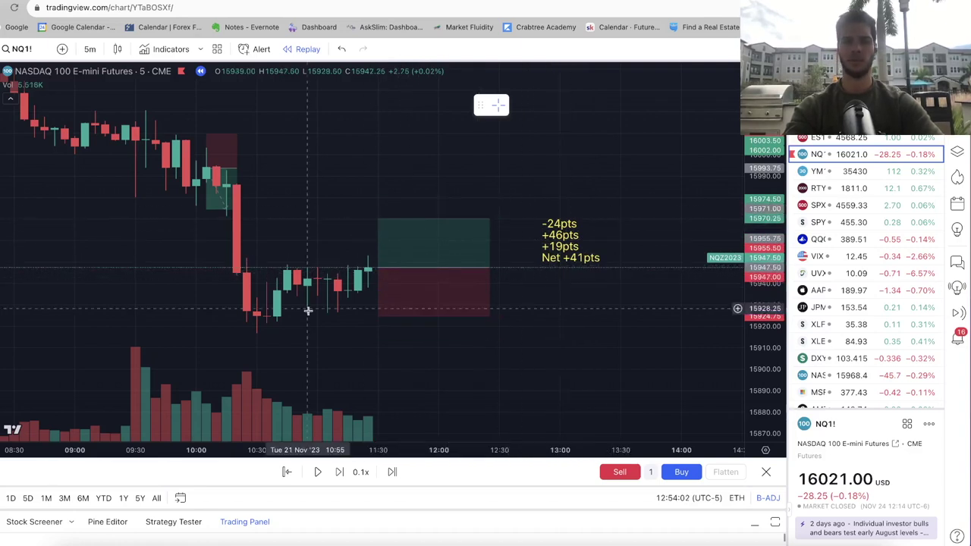
click(338, 471)
drag(412, 311, 402, 311)
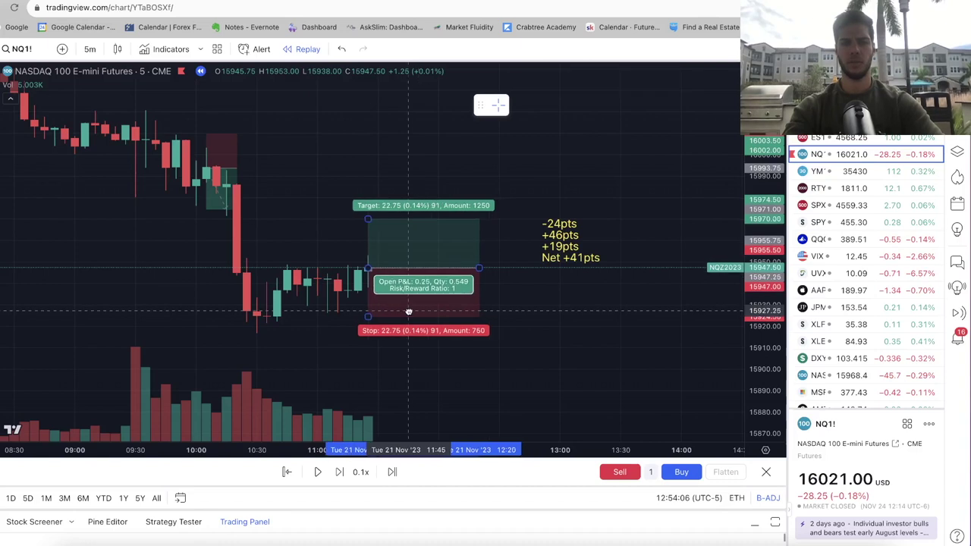
click(349, 415)
Step the replay through the 11:30 to 11:55 candles to follow the long position.
click(338, 471)
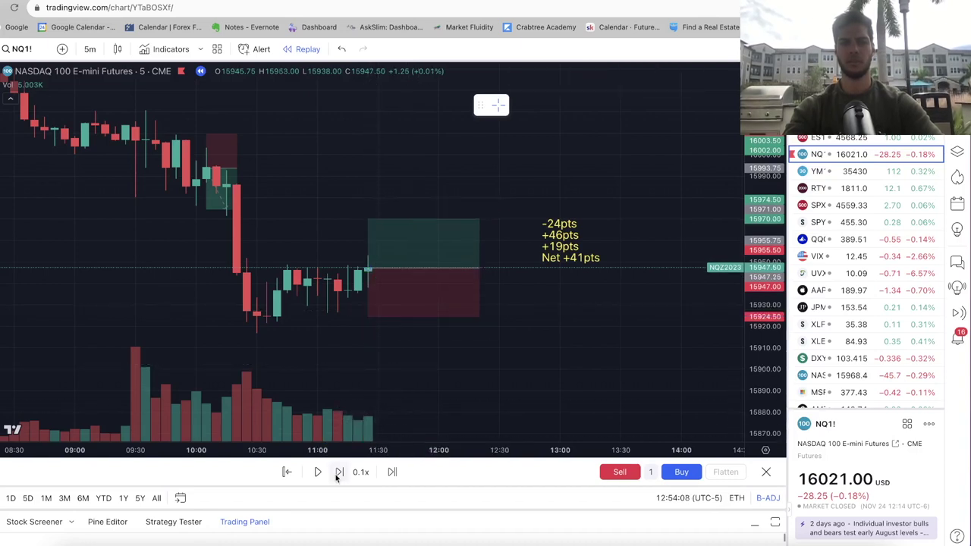
click(339, 471)
click(338, 471)
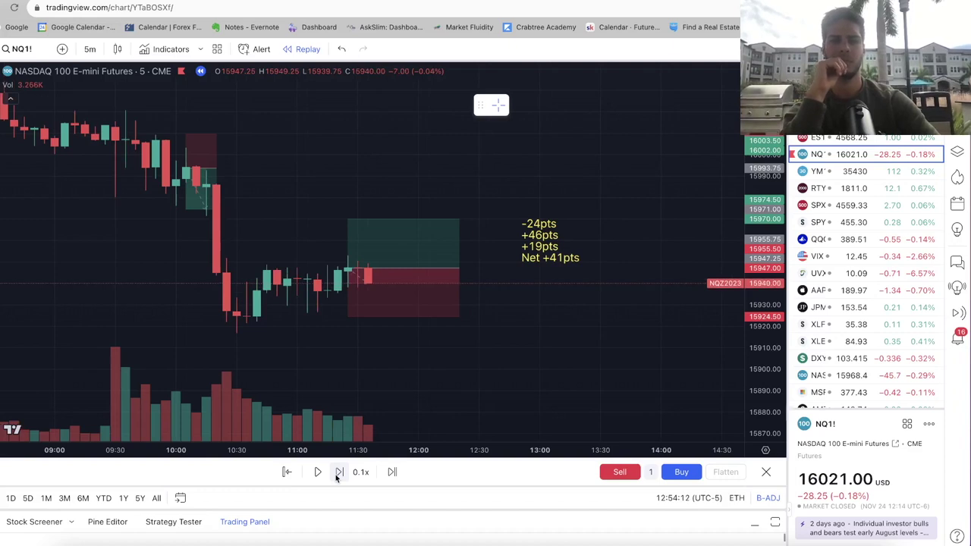
click(339, 471)
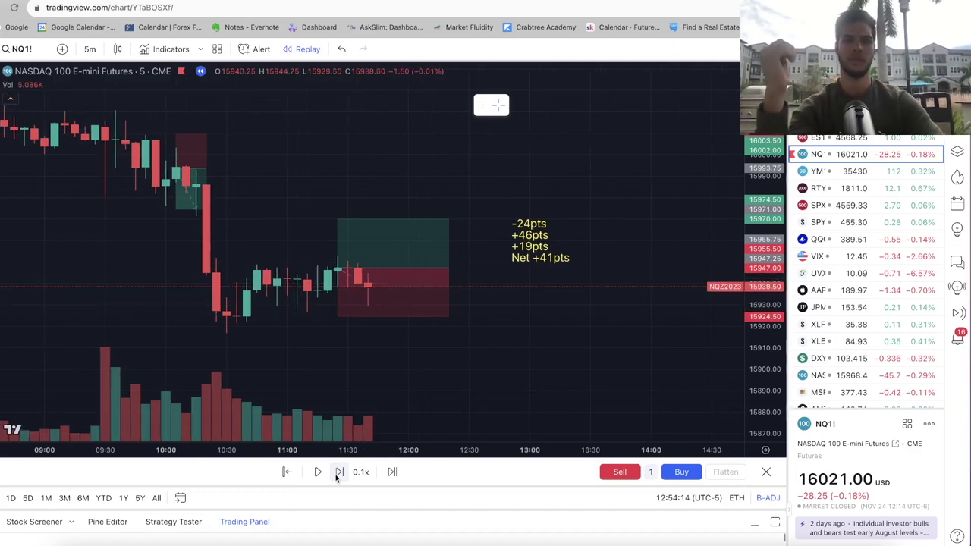
click(338, 472)
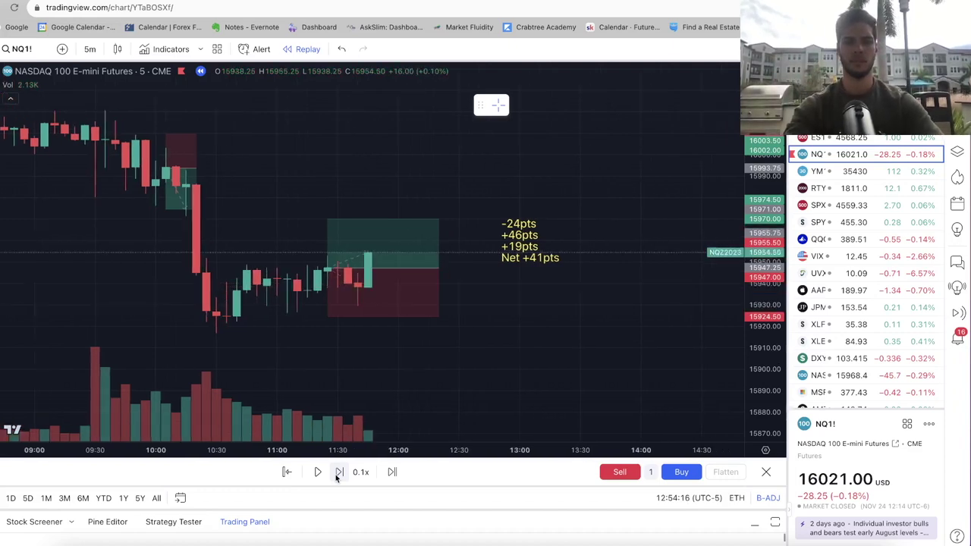
click(338, 472)
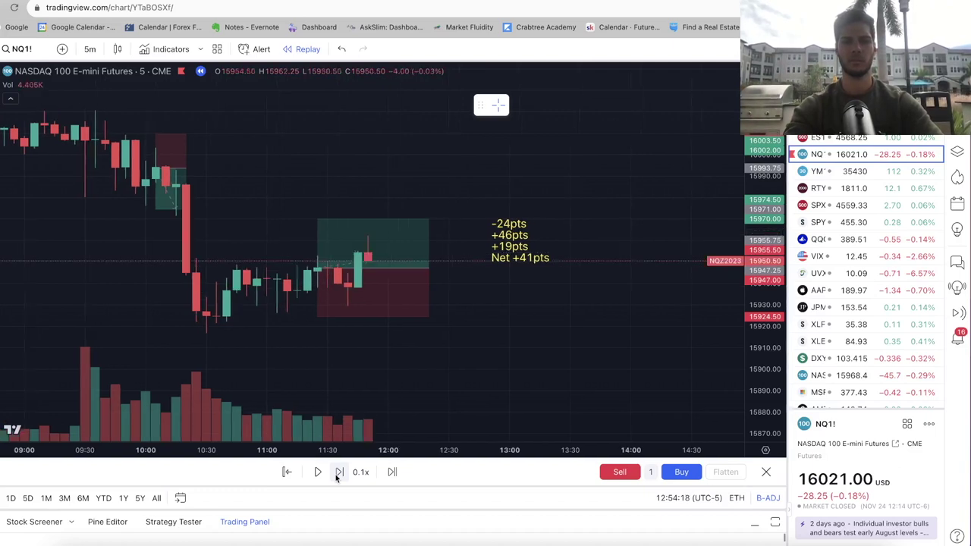
click(338, 473)
click(339, 472)
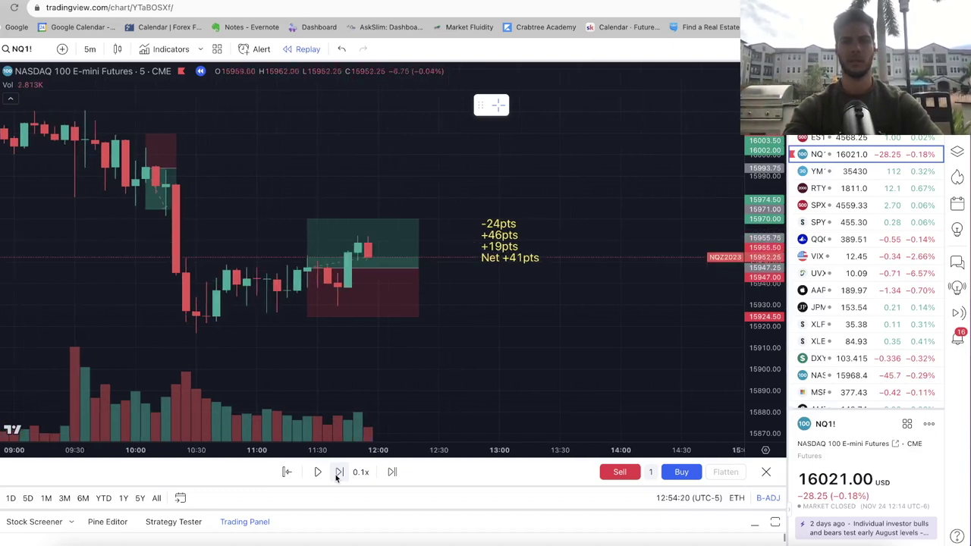
click(338, 471)
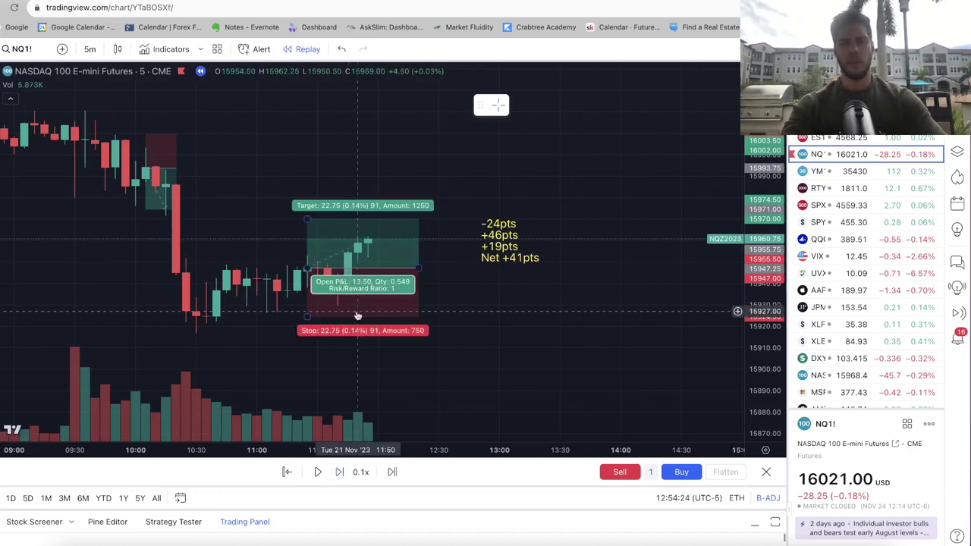
Raise the long position's stop to 15947.00, just below its entry.
click(309, 316)
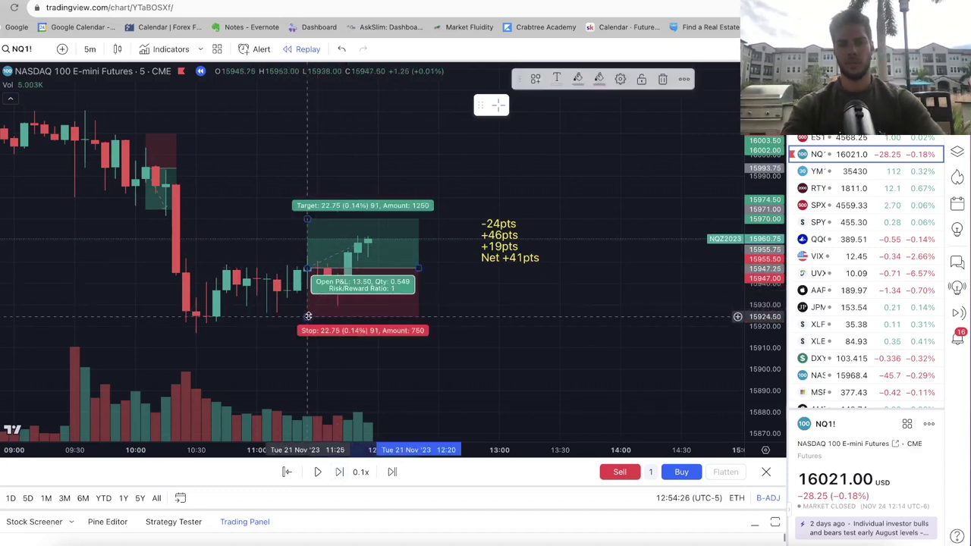
drag(308, 316, 308, 269)
click(361, 346)
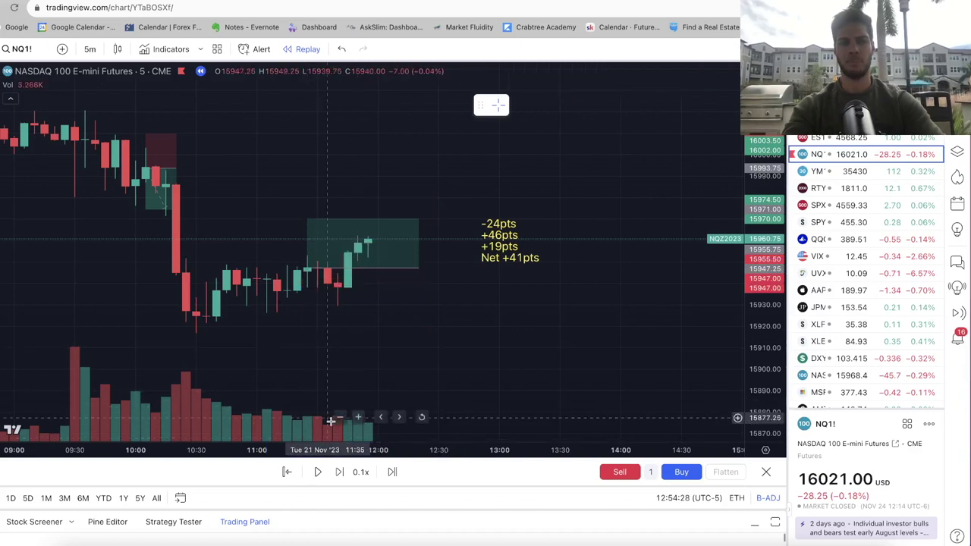
Continue the replay candle by candle from 12:00 to the 12:15 candle.
click(339, 472)
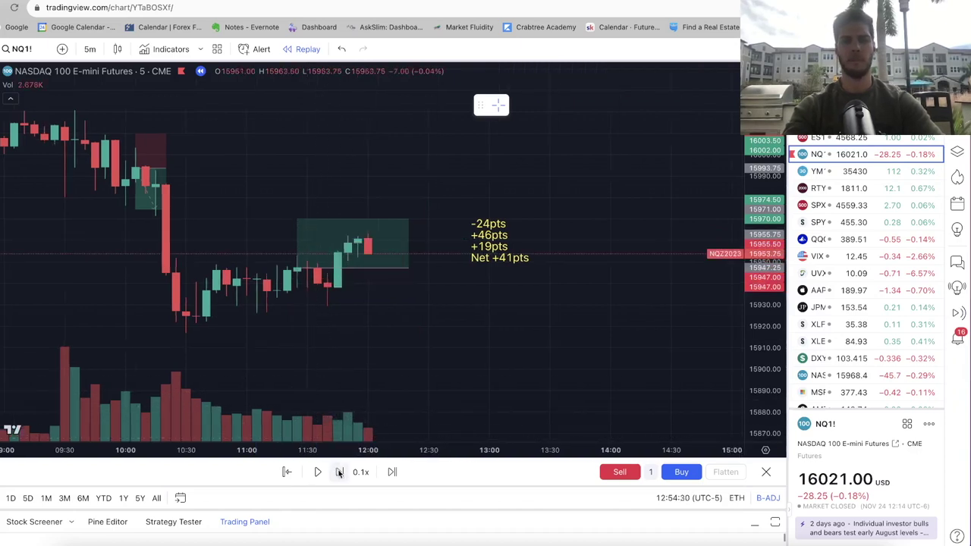
click(339, 472)
click(339, 472)
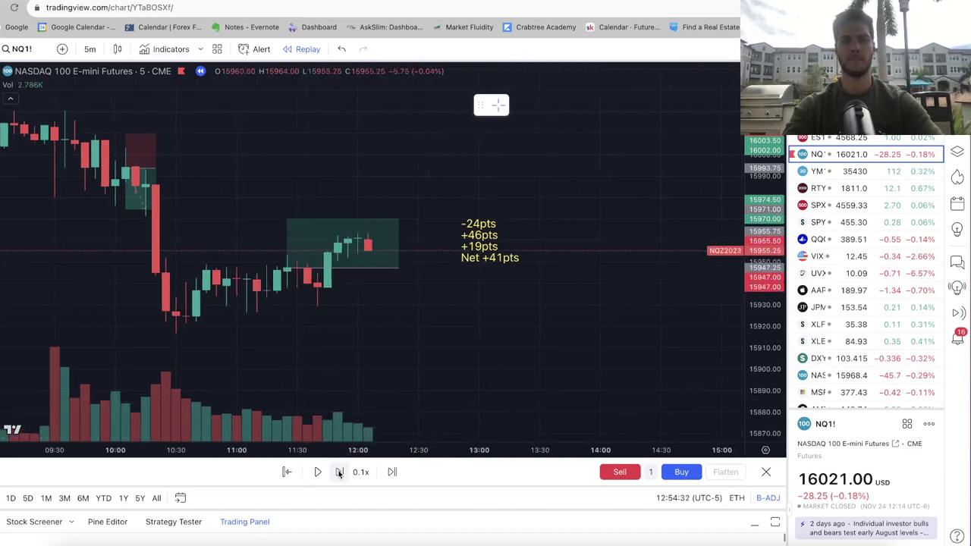
click(338, 472)
click(339, 472)
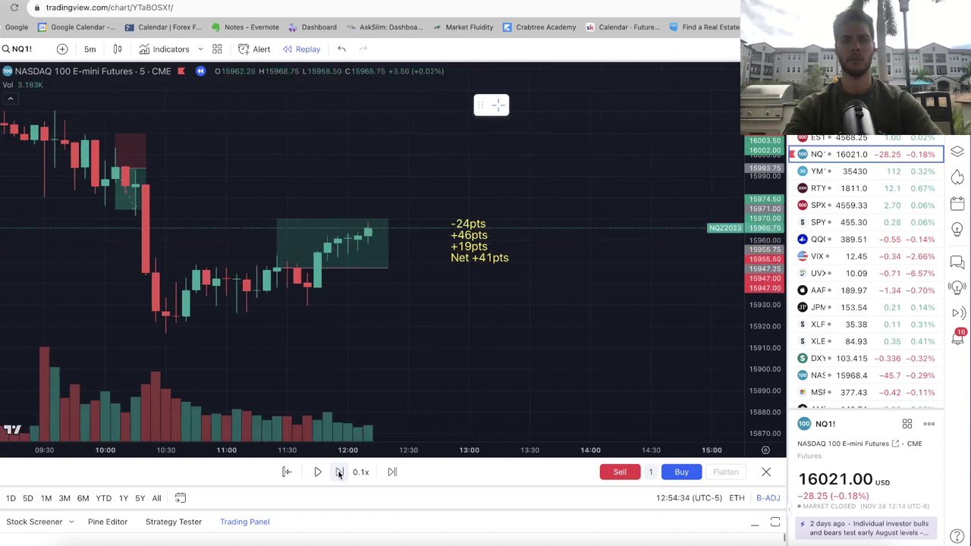
click(339, 472)
click(339, 472)
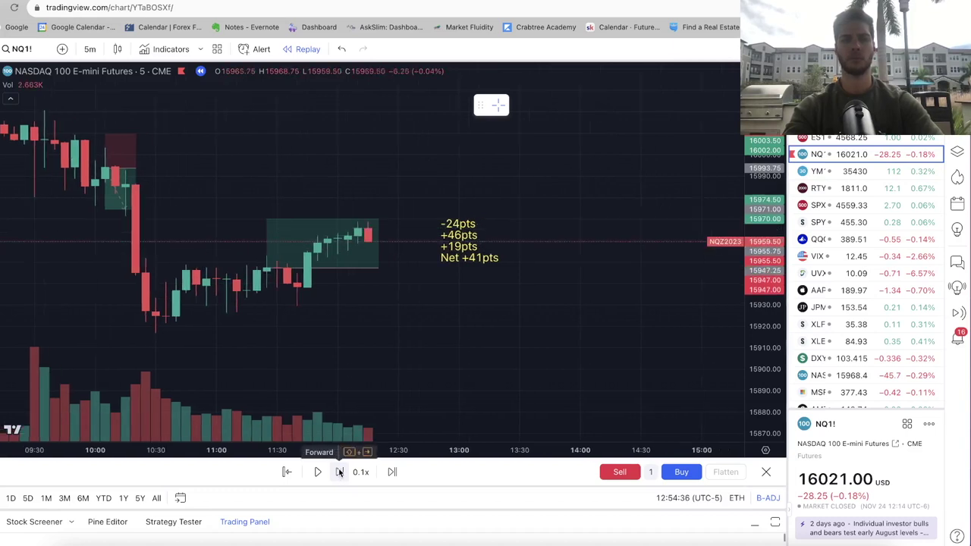
Step the replay through the 12:20 candle and extend the long position box to 12:25.
click(339, 471)
click(339, 472)
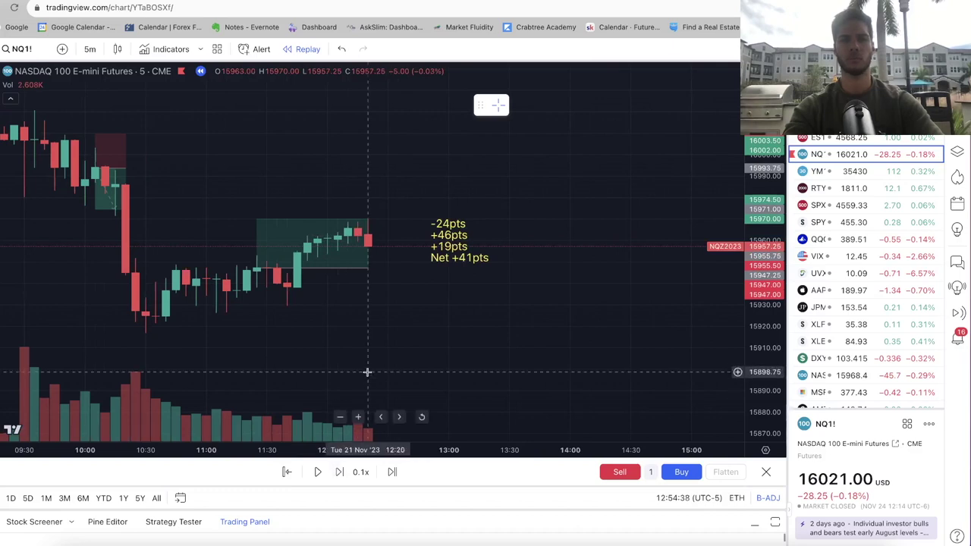
click(367, 269)
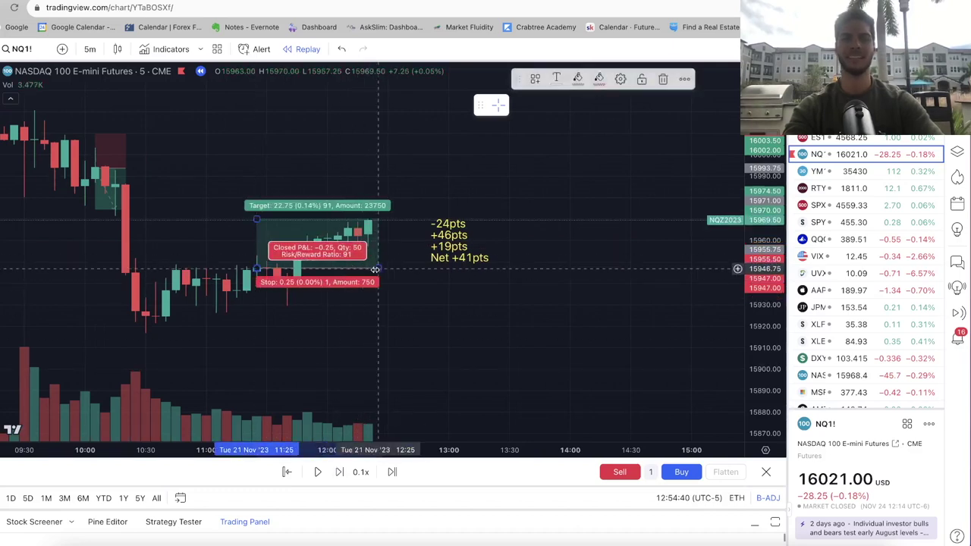
click(369, 278)
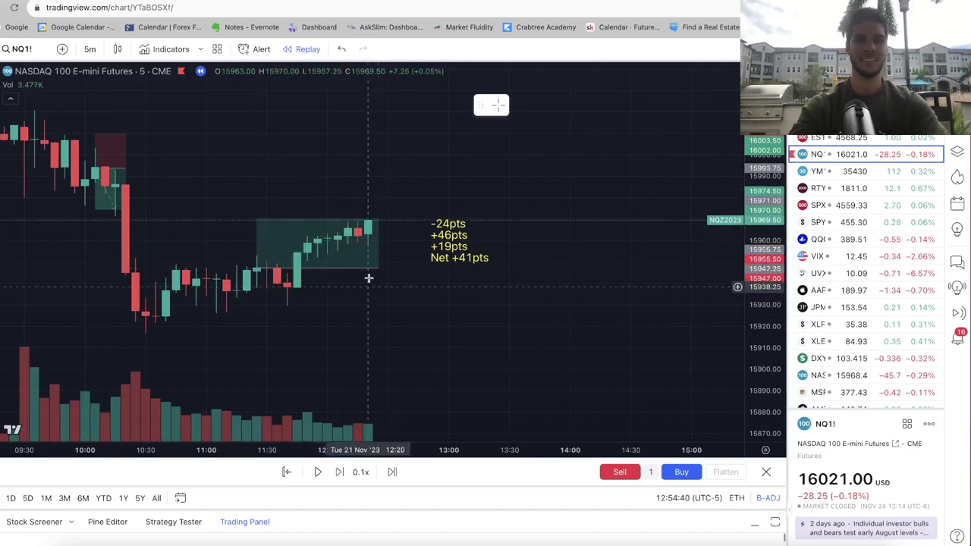
Update the results note by adding a +11pts line and setting the total to Net +52pts.
double_click(449, 260)
click(408, 270)
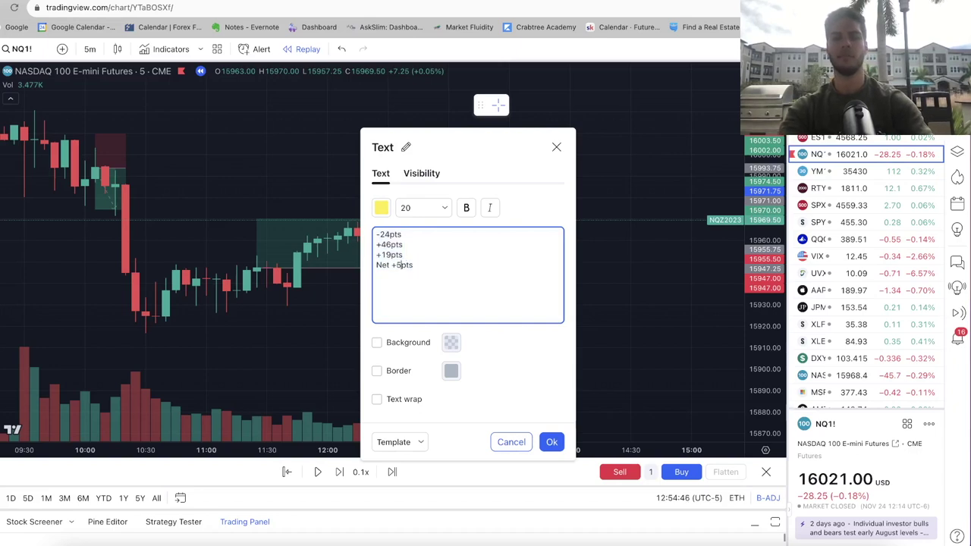
click(551, 436)
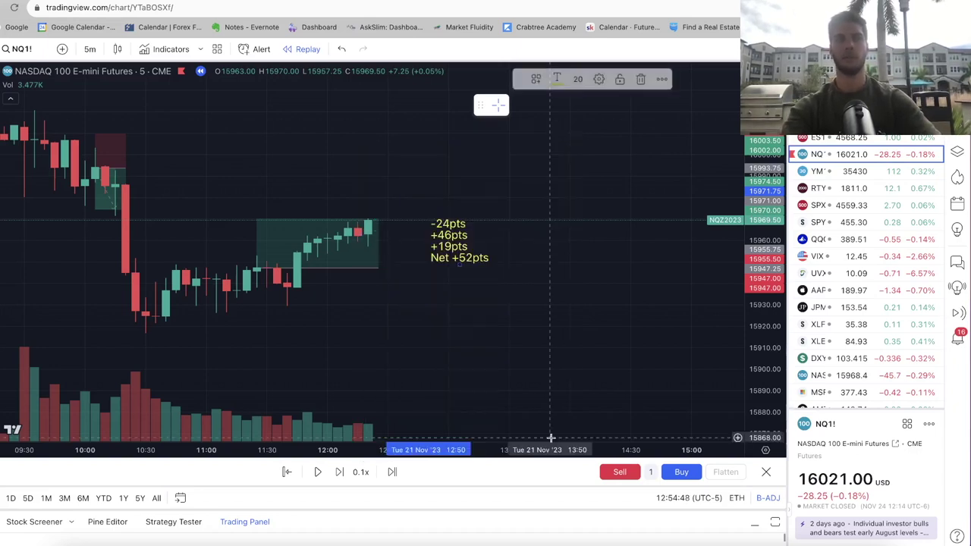
double_click(441, 255)
click(413, 260)
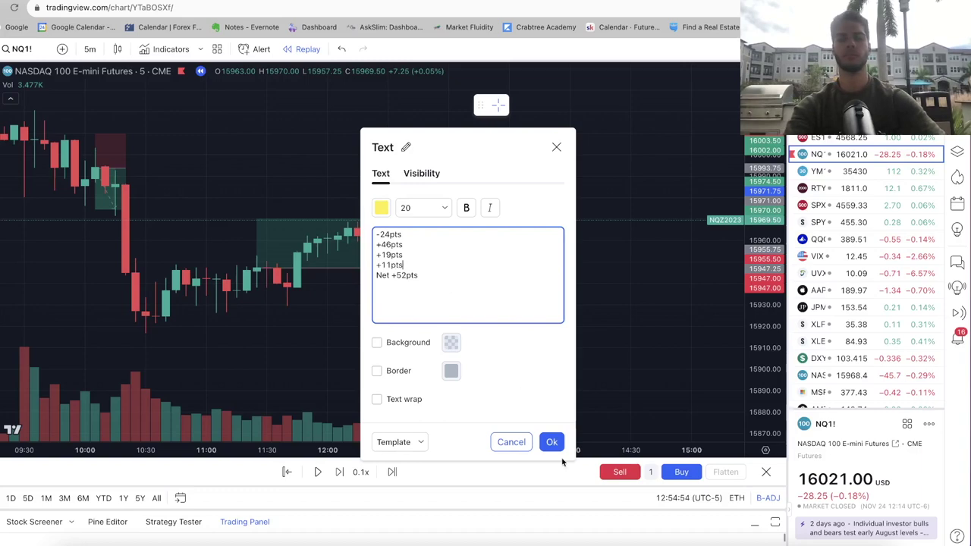
click(551, 442)
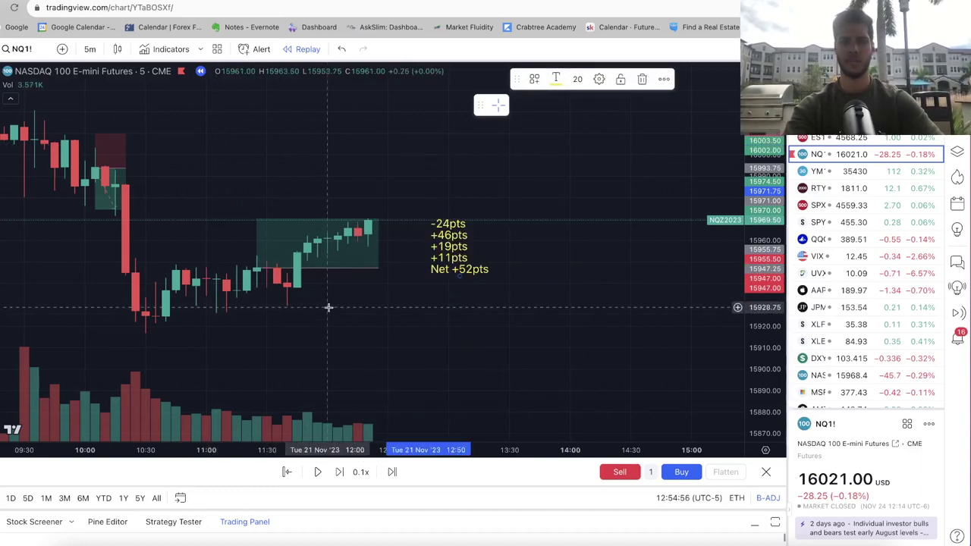
Cut the entire results list out of the note, leaving the note empty.
double_click(438, 262)
click(462, 281)
drag(461, 281, 369, 244)
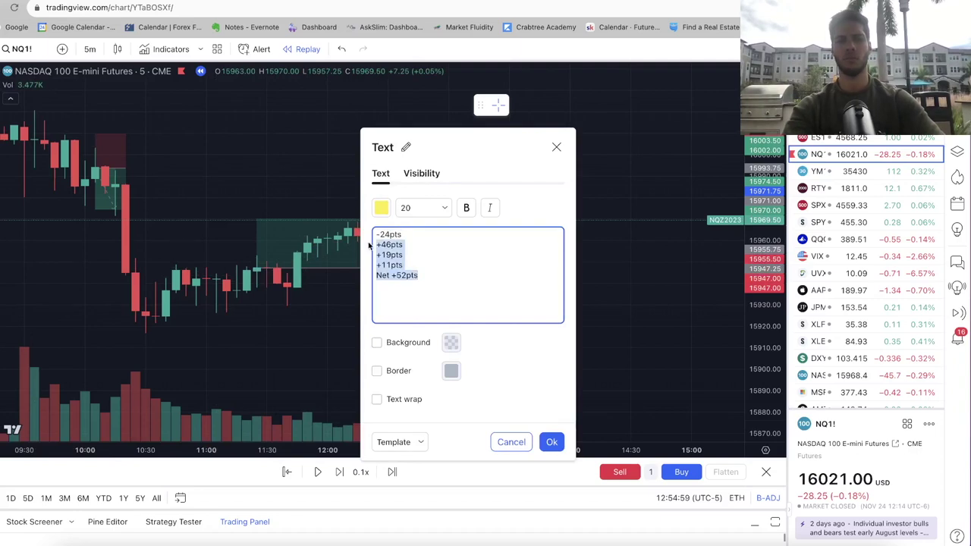
key(BackSpace)
click(551, 442)
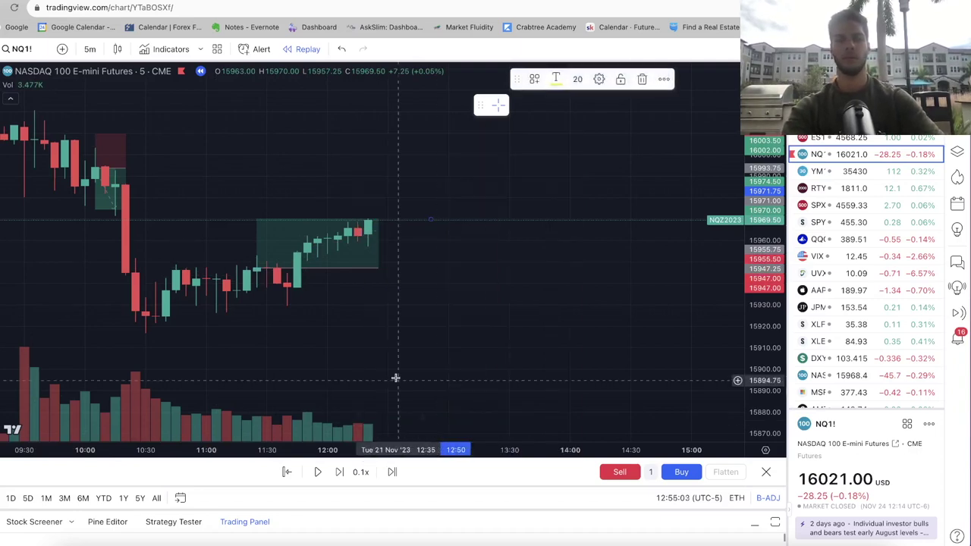
Advance the replay to the 12:35 candle and delete the finished trade position boxes from the chart.
click(340, 472)
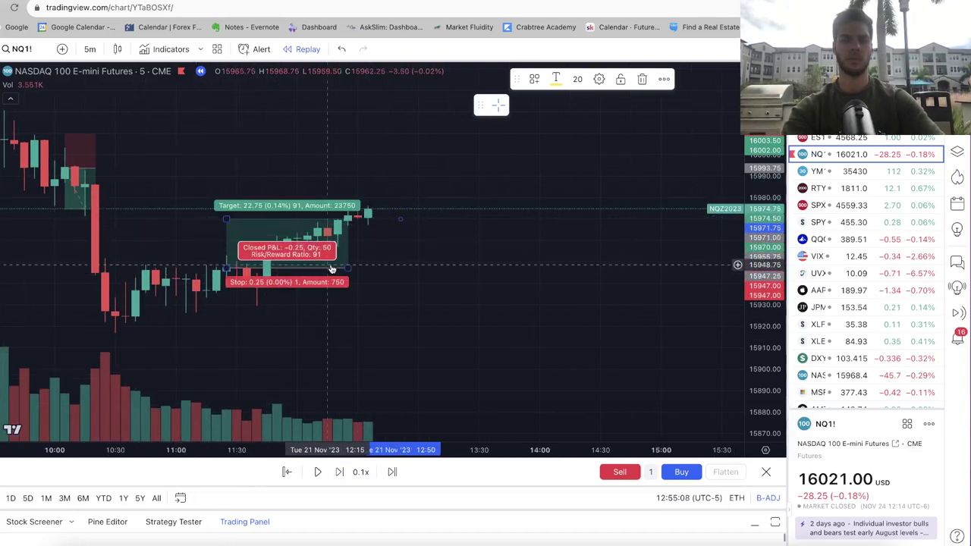
key(Delete)
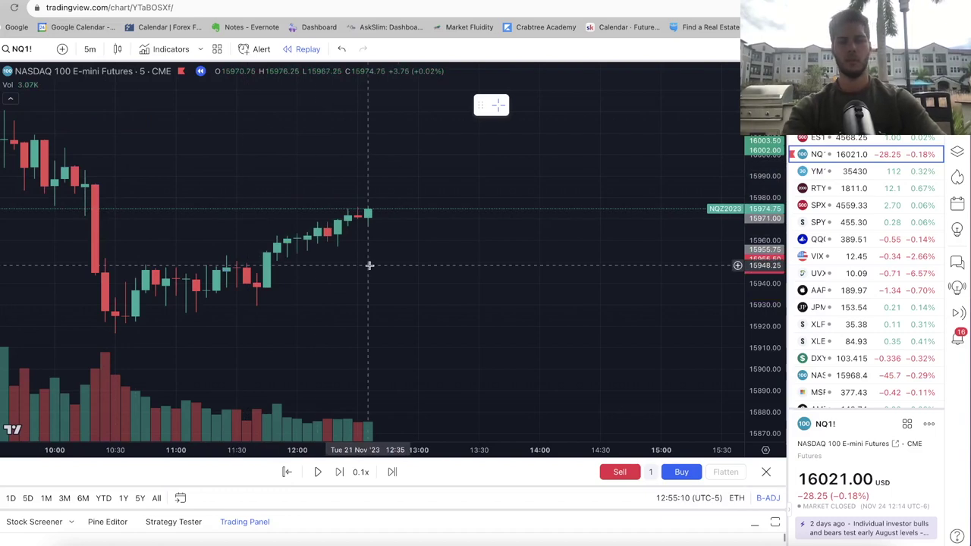
click(359, 475)
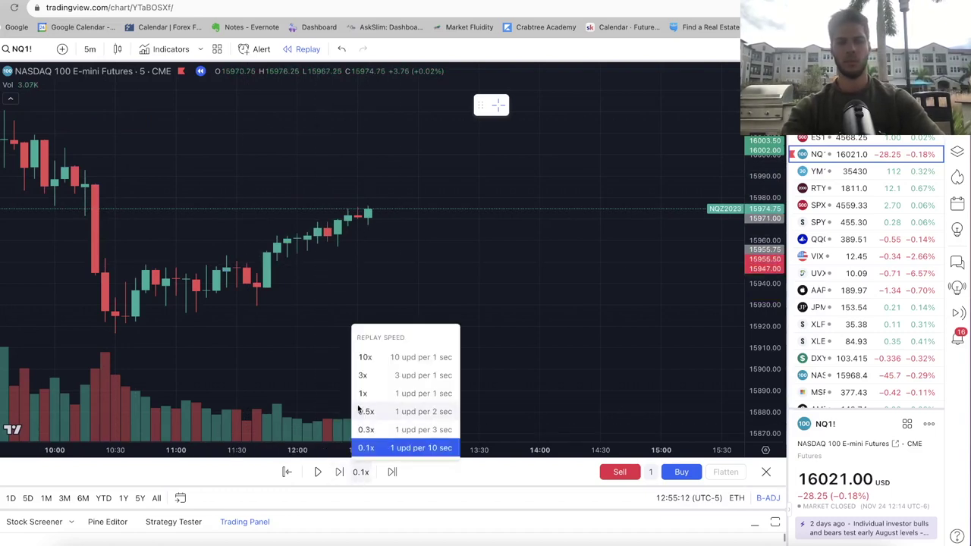
key(Escape)
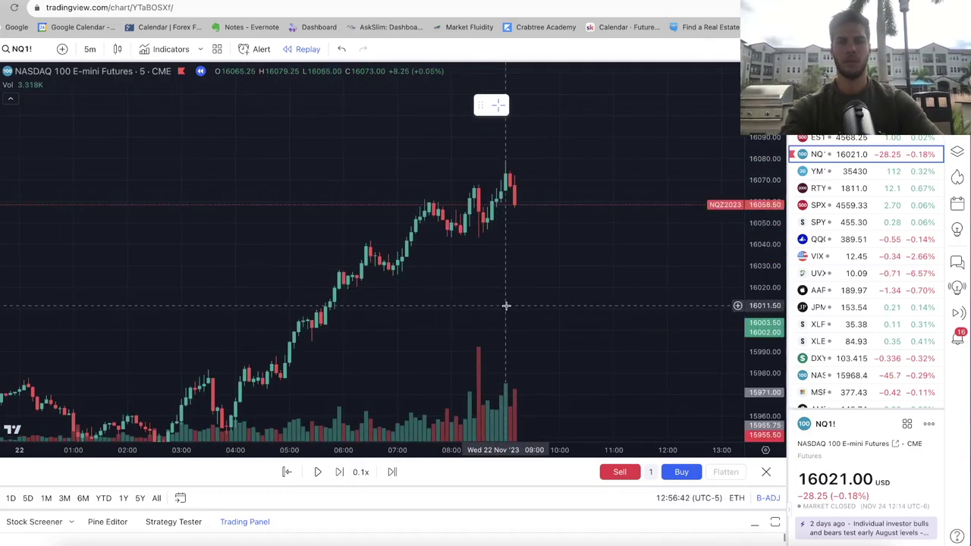
Add a text note with -24pts, +46pts, +19pts, +11pts and Net +52pts on 22 November, placed at 10:55 and 16059.75.
scroll(506, 305, up, 2)
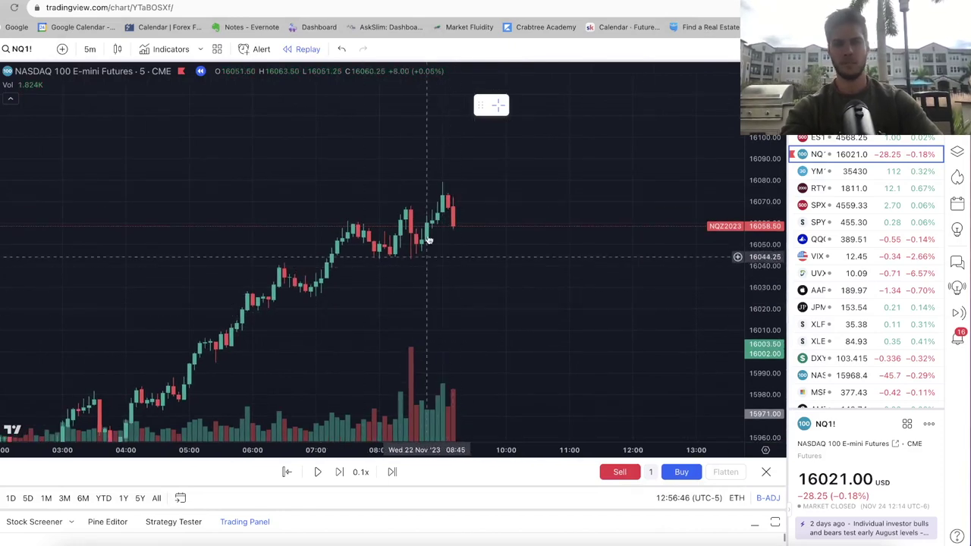
scroll(447, 231, up, 1)
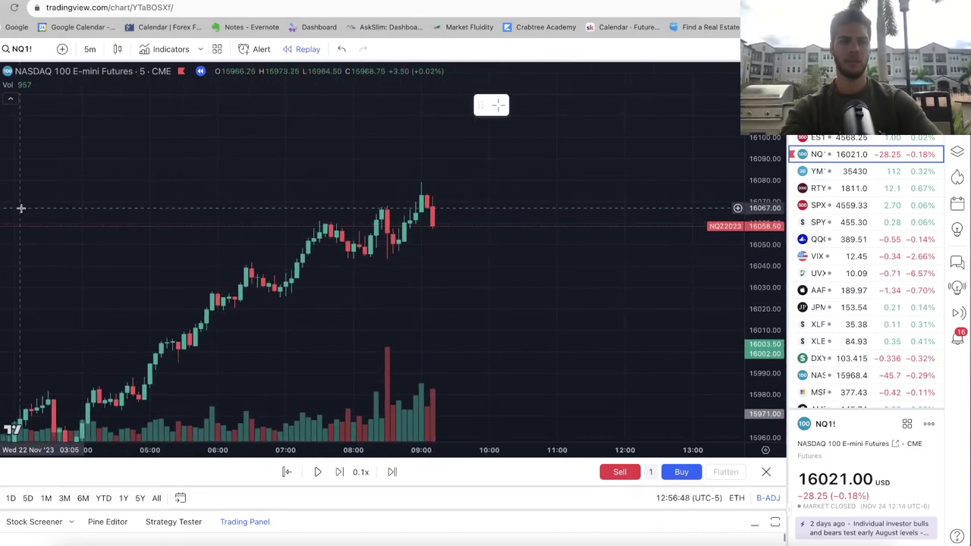
click(463, 266)
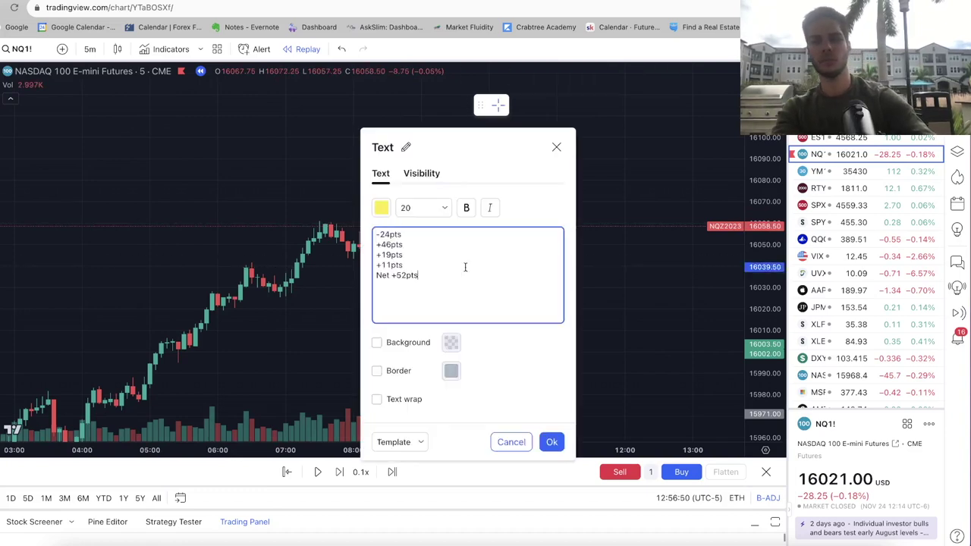
click(554, 440)
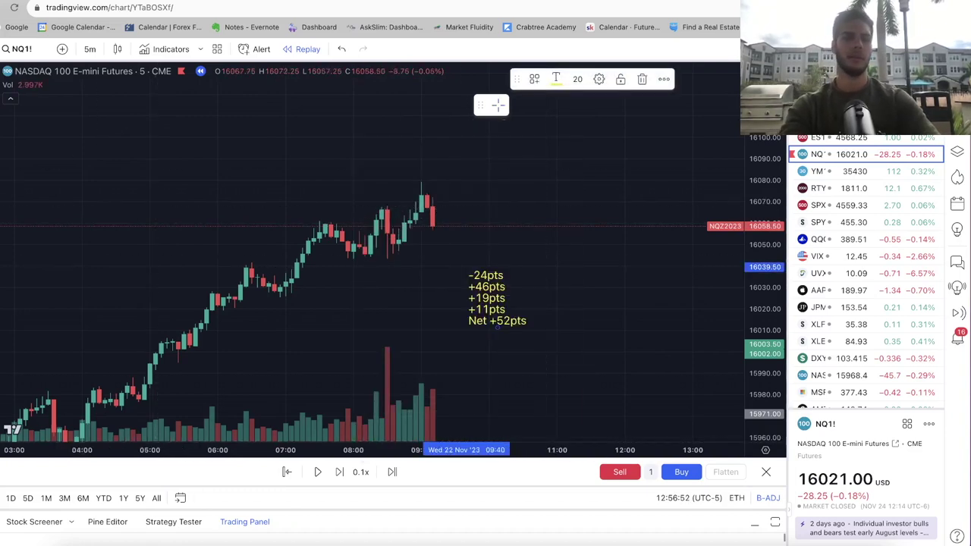
drag(470, 277, 555, 233)
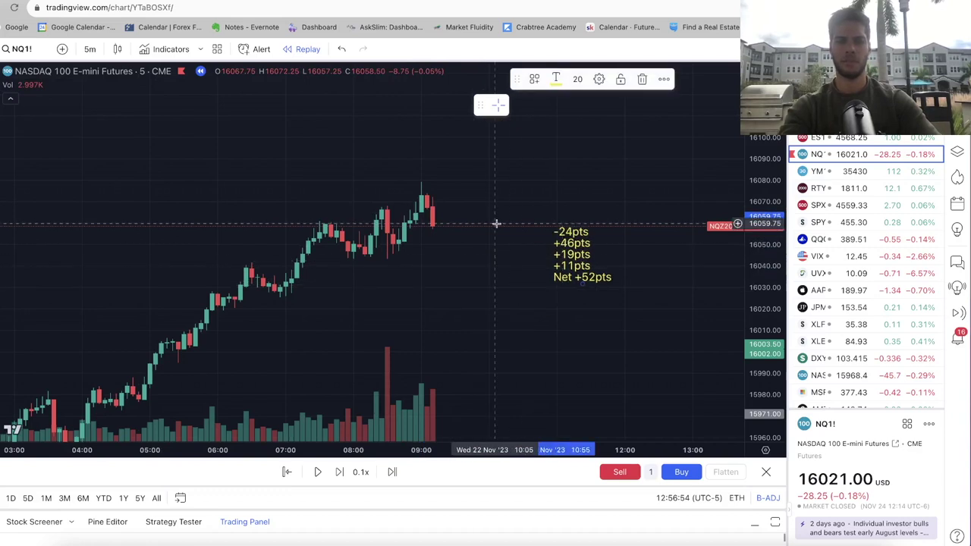
click(496, 224)
Step the replay of 22 November from the 09:10 candle to the 09:30 candle.
scroll(496, 223, right, 5)
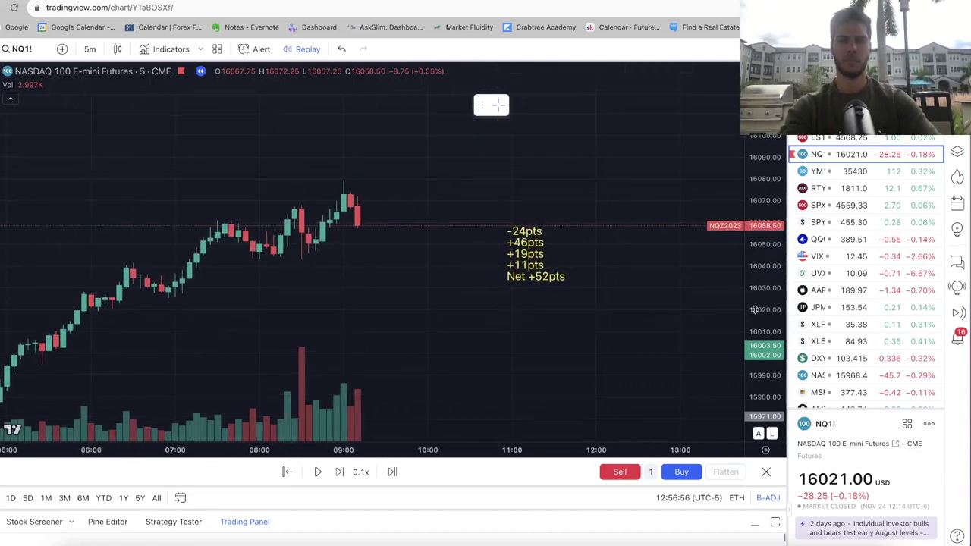
scroll(506, 250, right, 2)
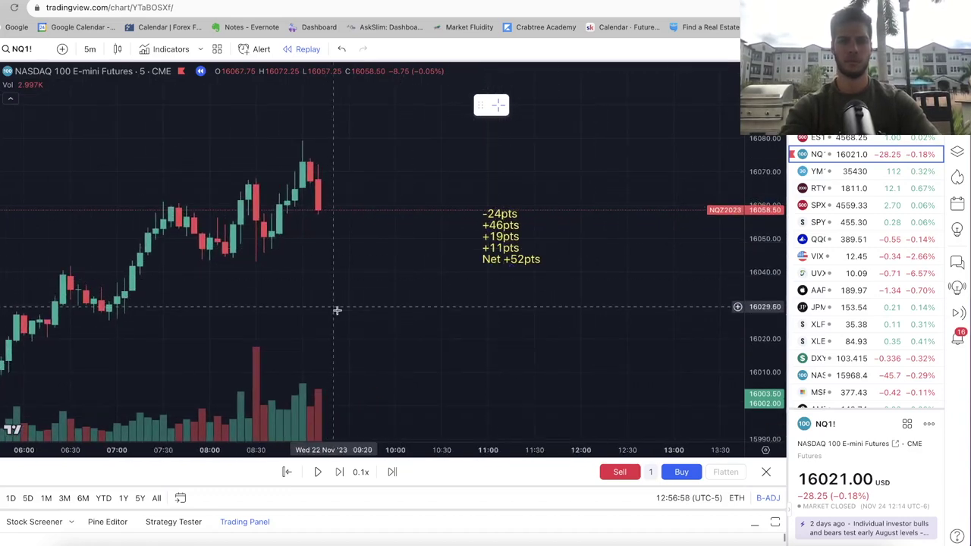
click(338, 472)
click(338, 472)
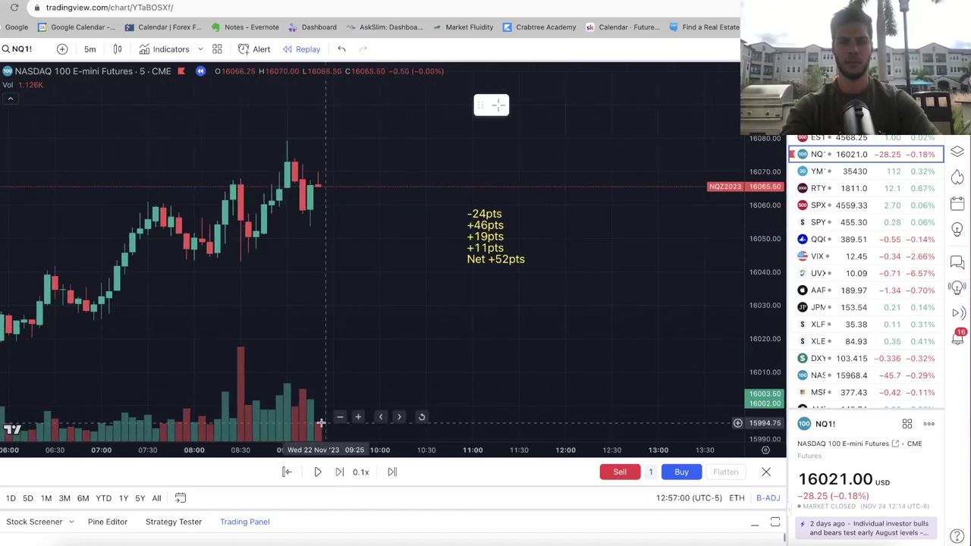
click(339, 472)
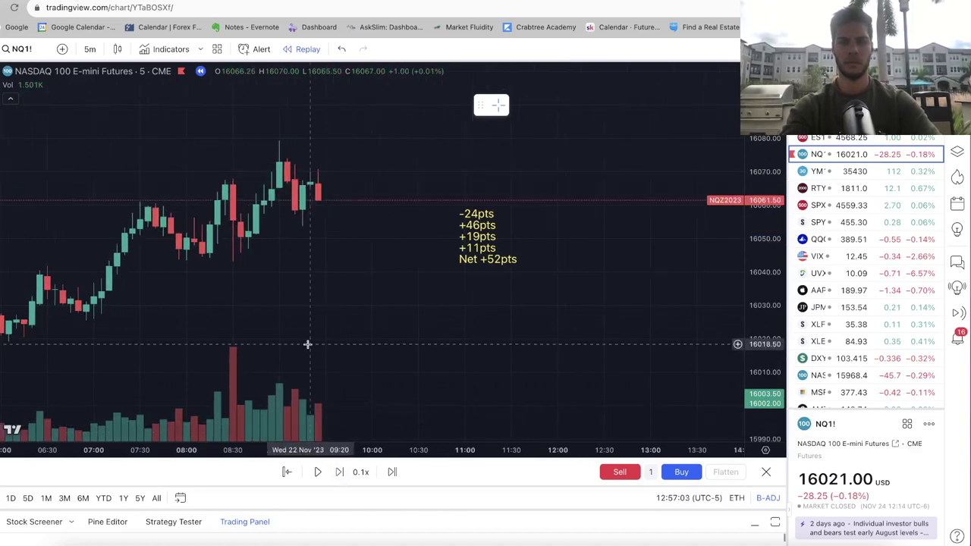
click(339, 472)
Refit the price scale to the tall 09:30 candle and step the replay through the 09:35 to 09:50 candles.
drag(321, 258, 357, 290)
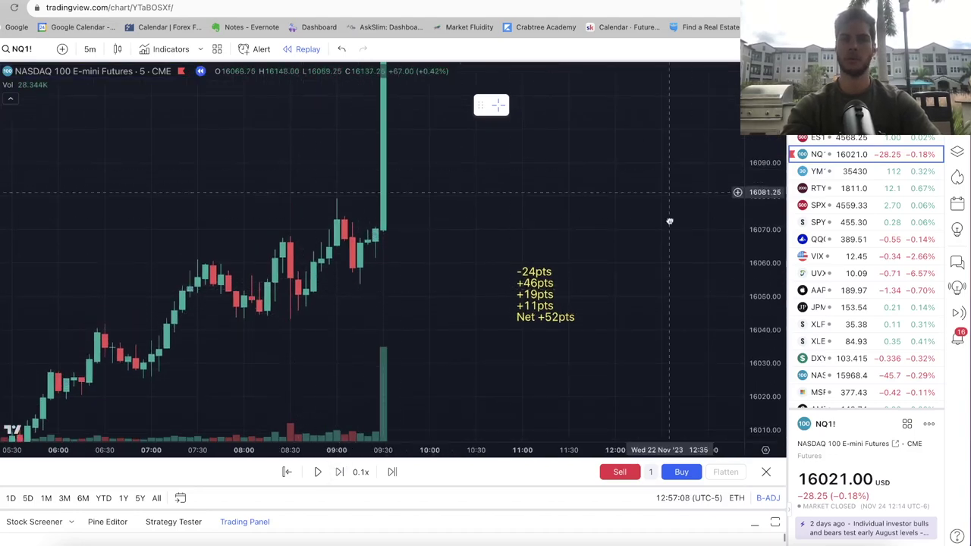
drag(669, 219, 650, 244)
double_click(762, 220)
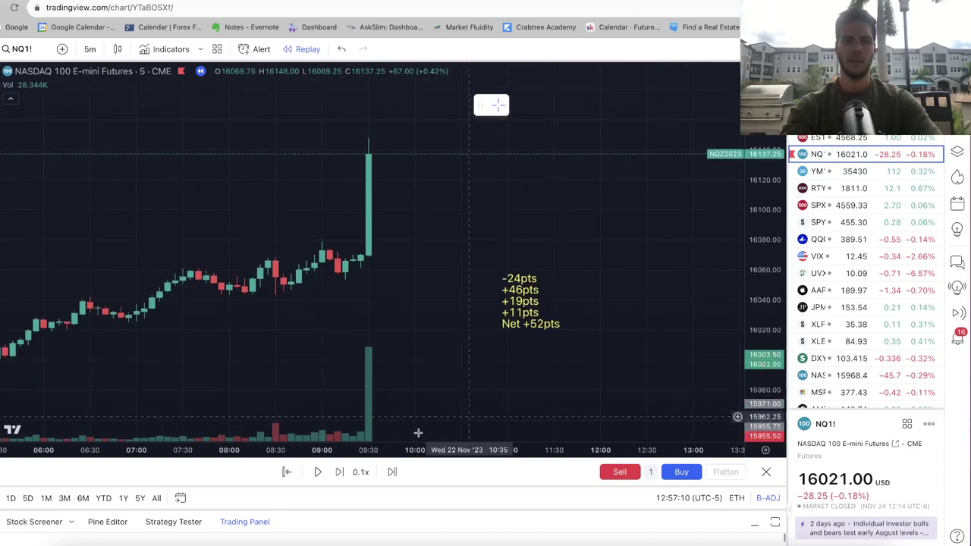
click(338, 476)
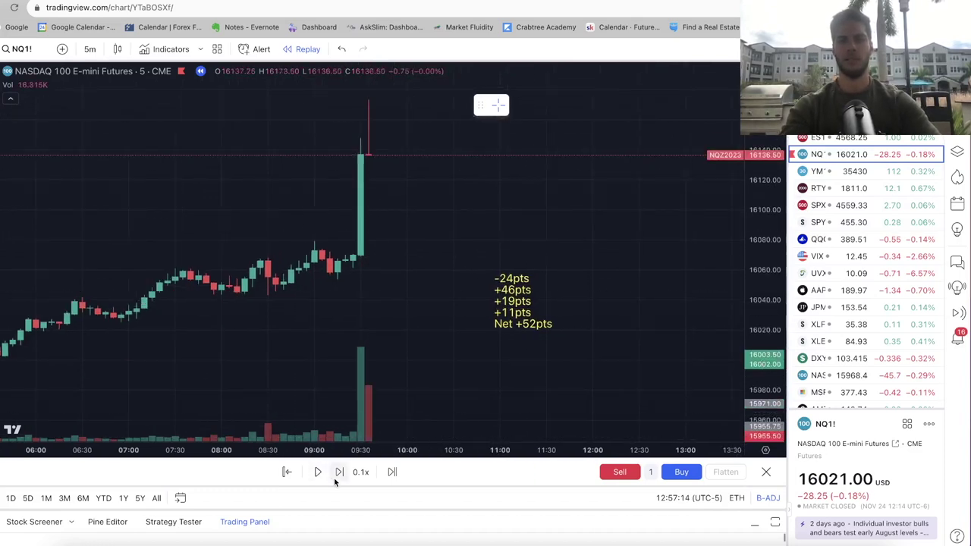
click(335, 479)
click(335, 477)
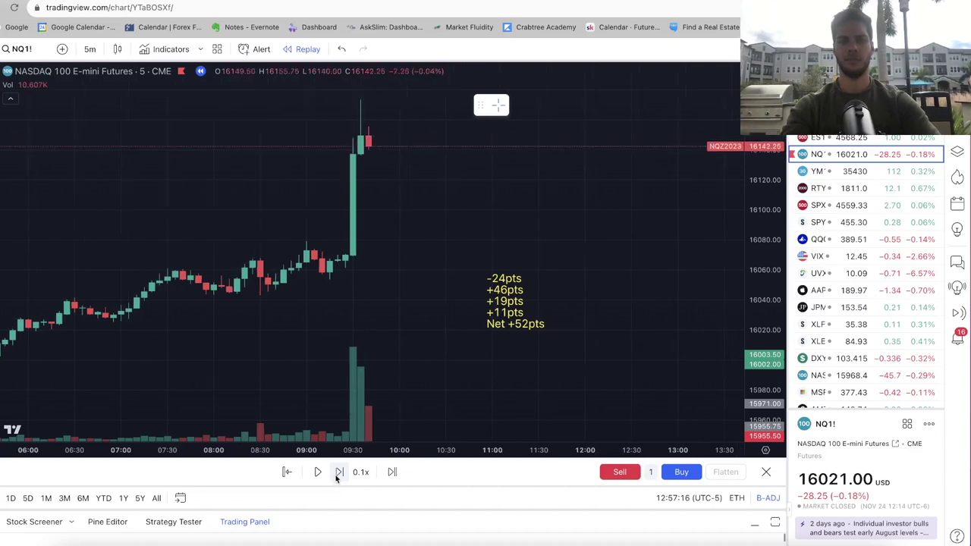
click(336, 474)
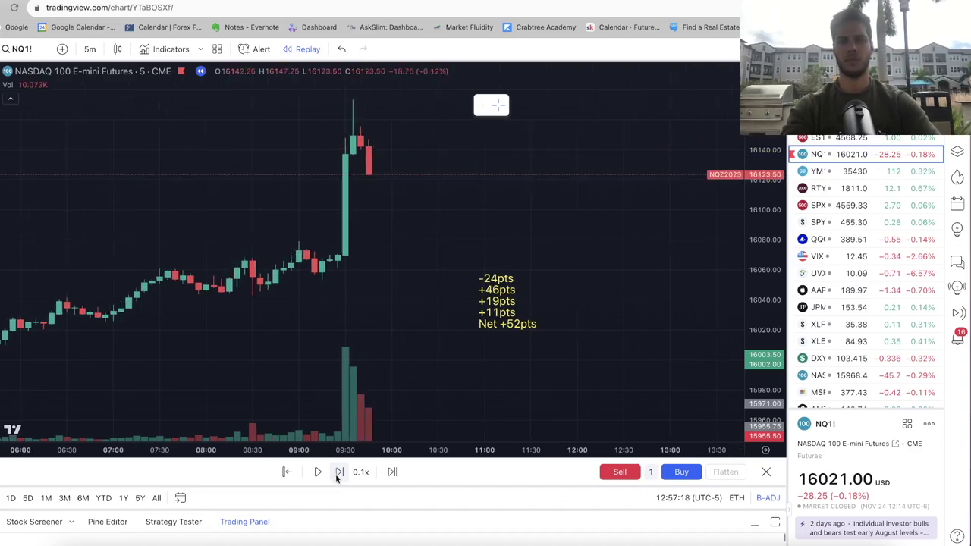
key(shift+Right)
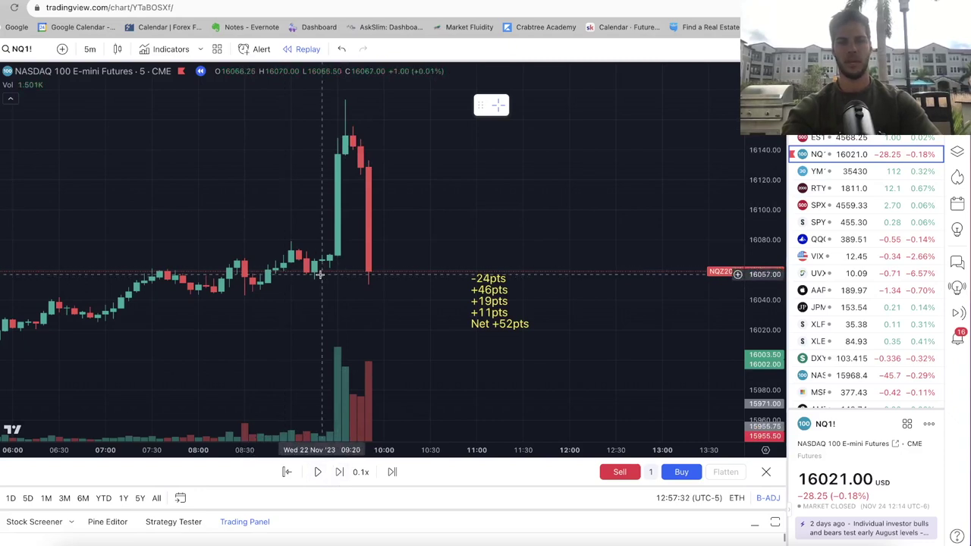
Continue the replay through the 09:55 to 10:10 candles to follow the price drop and rebound.
click(339, 473)
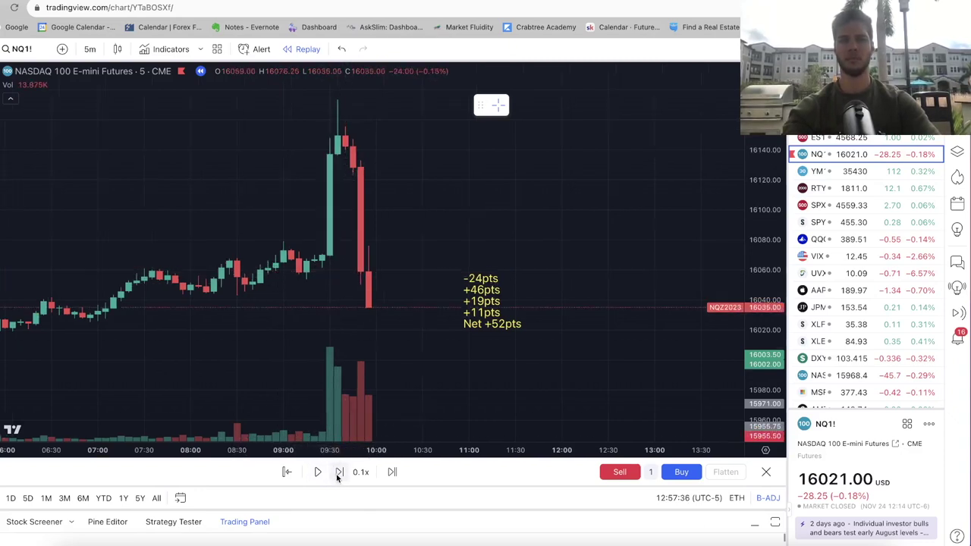
click(339, 473)
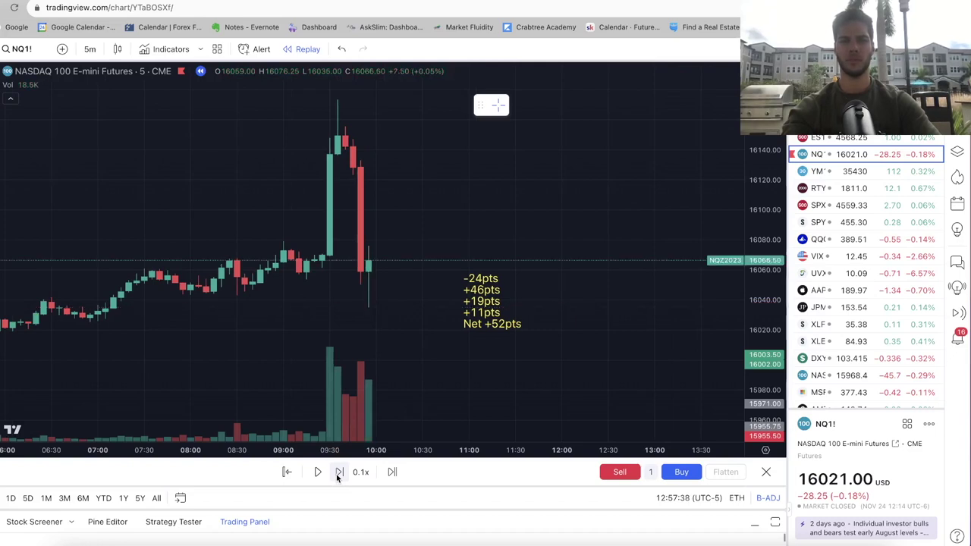
click(338, 473)
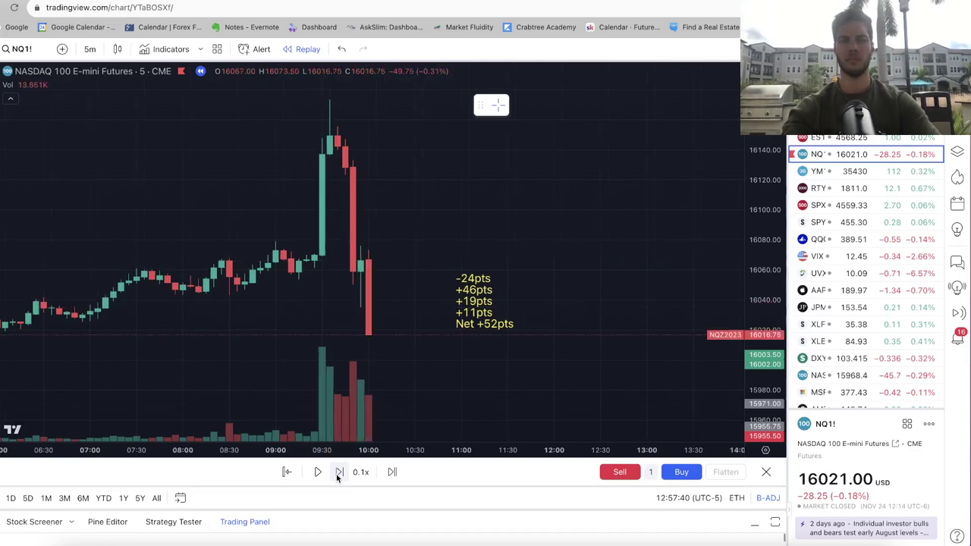
click(338, 473)
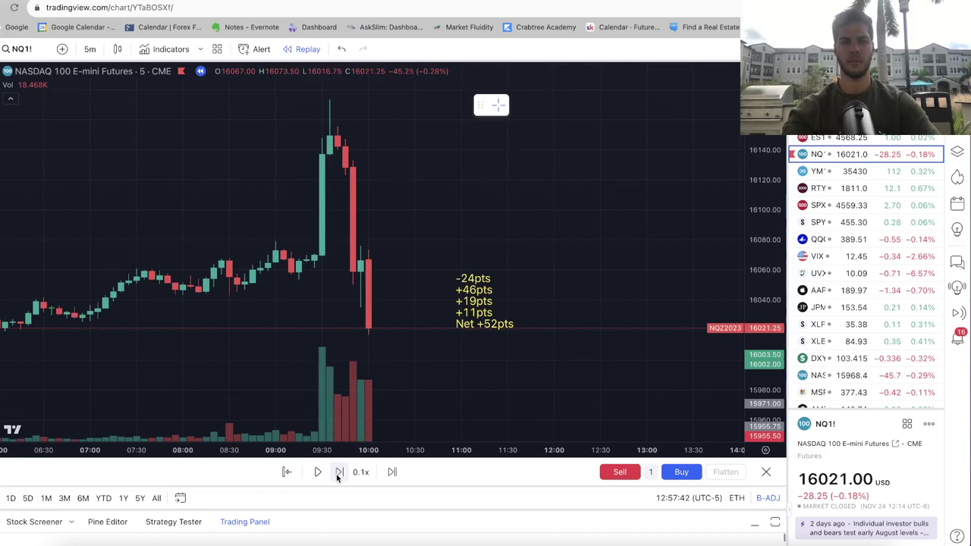
click(338, 473)
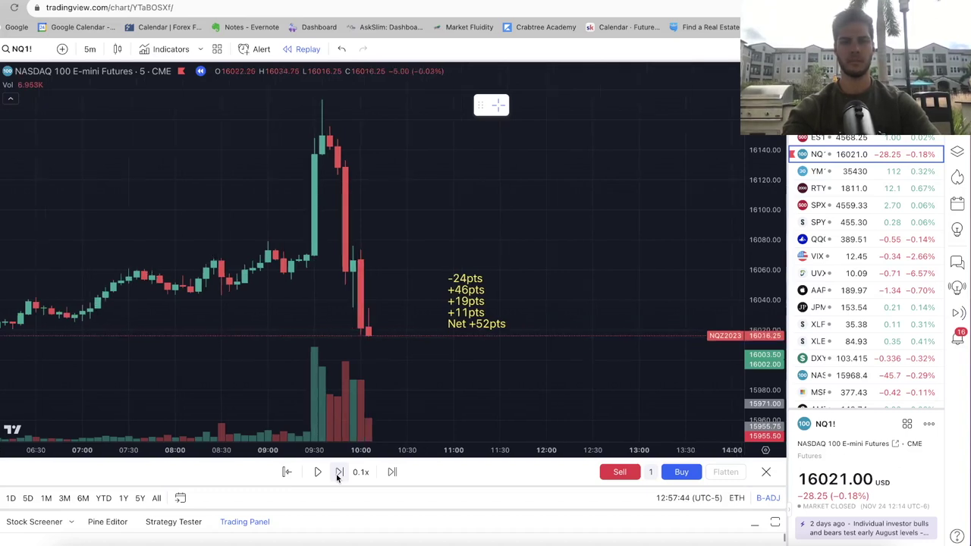
click(338, 473)
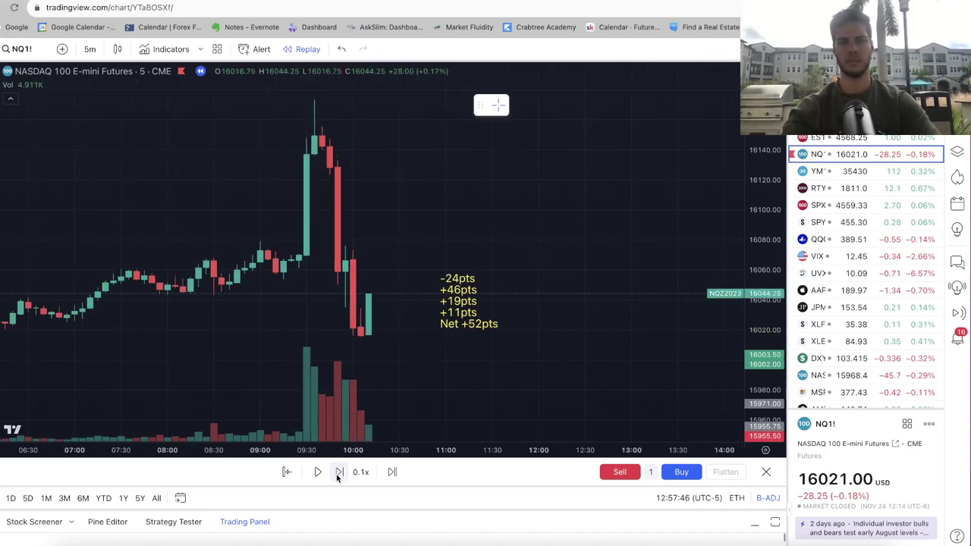
click(339, 475)
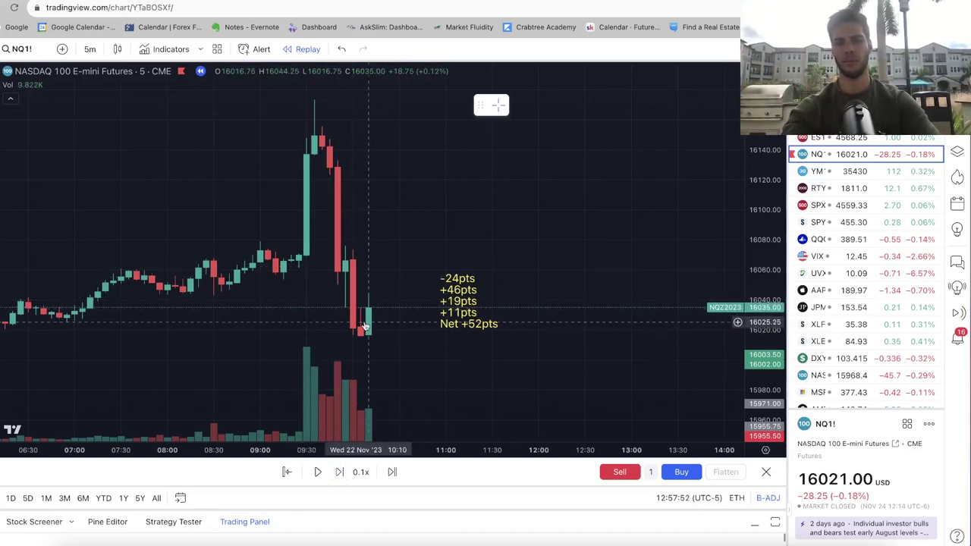
Try a short position at the 10:10 candle from 16035.75 with the stop at 16077.25 and target at 16009.75, and remove it.
drag(318, 282, 346, 254)
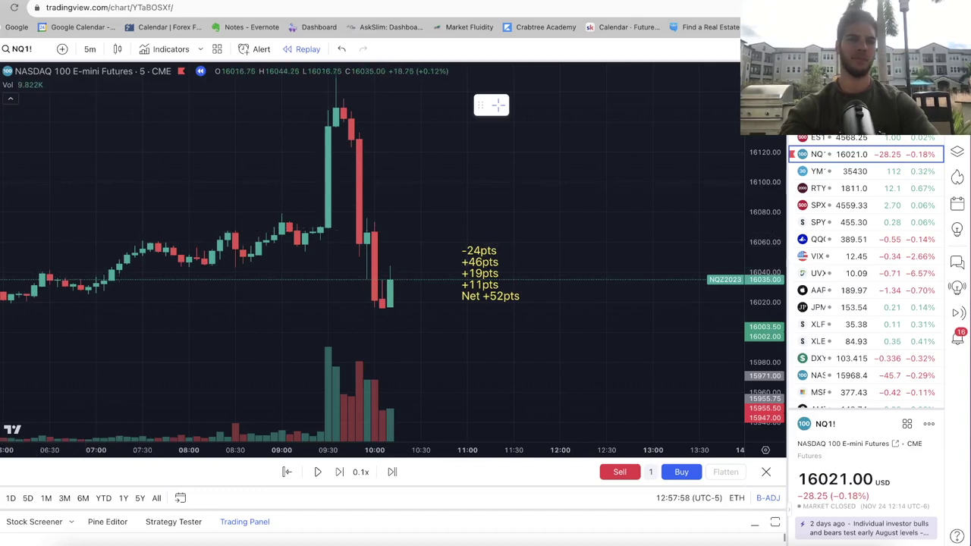
click(390, 279)
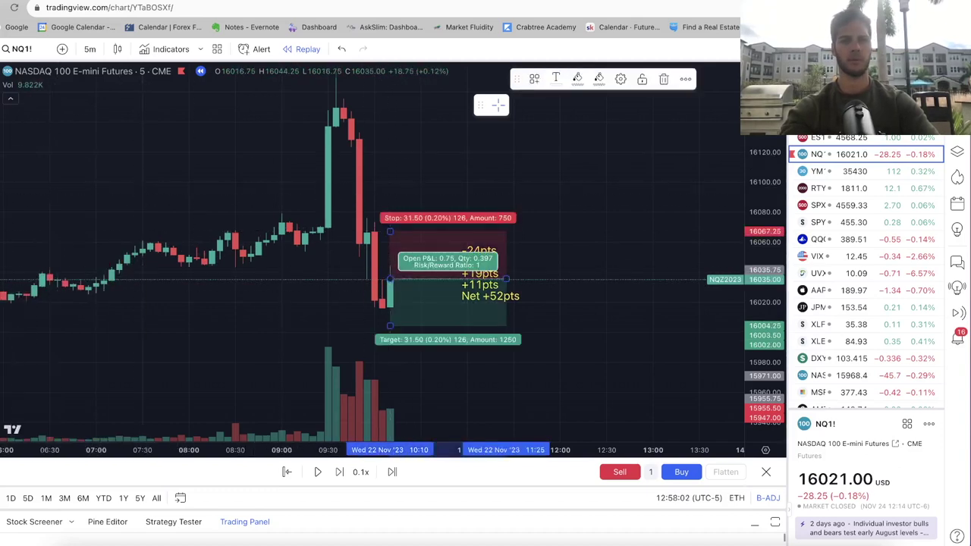
drag(390, 230, 389, 216)
drag(389, 325, 388, 319)
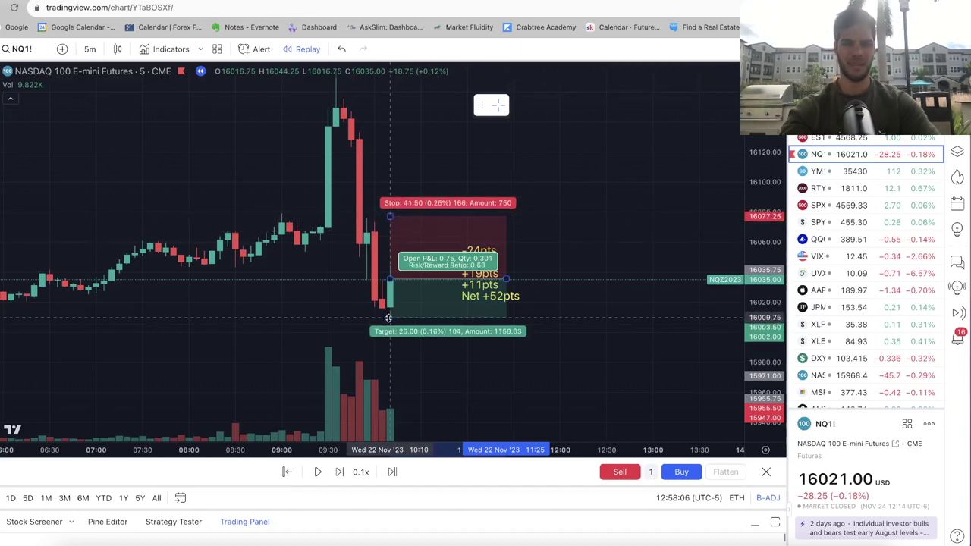
key(Delete)
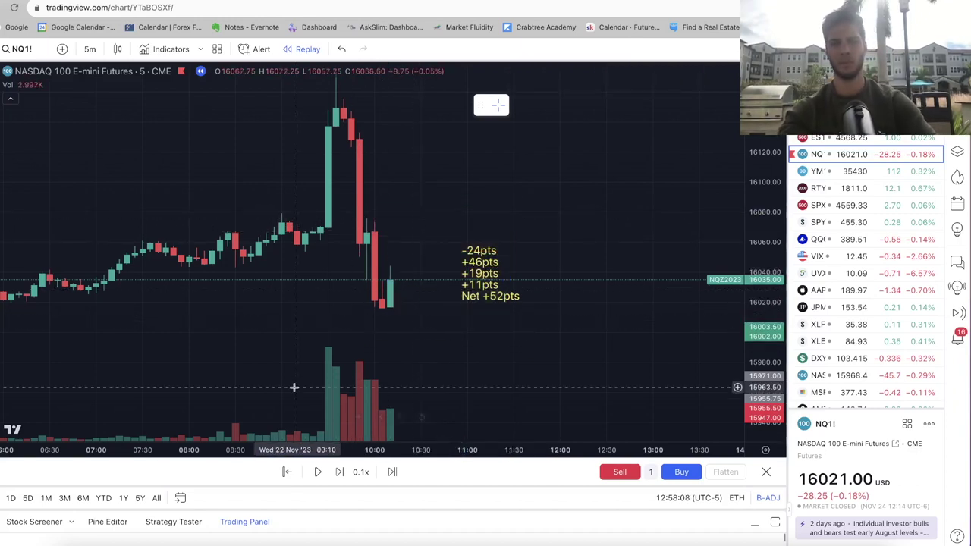
Move the points note to 11:45 and 16074.50, and step the replay through the 10:15 to 10:25 candles.
drag(459, 282, 520, 260)
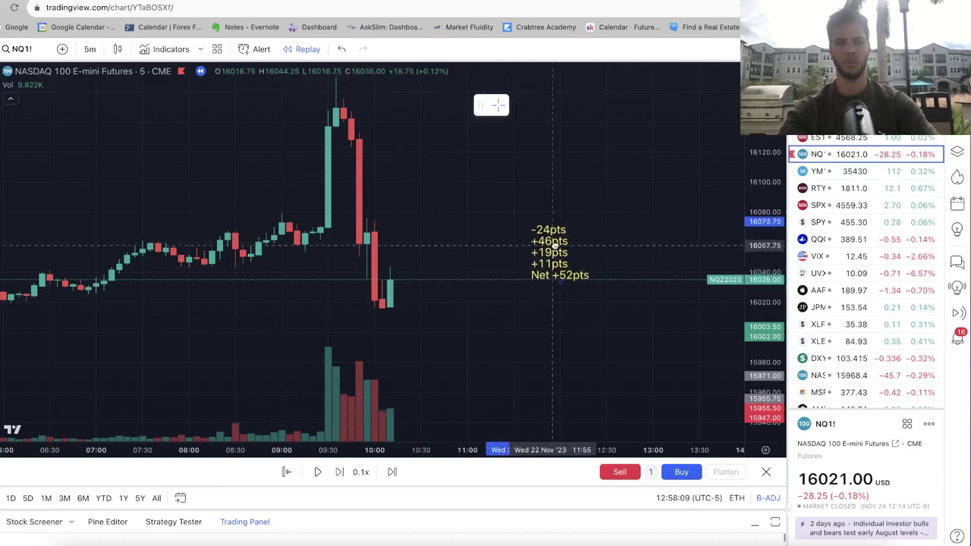
click(340, 471)
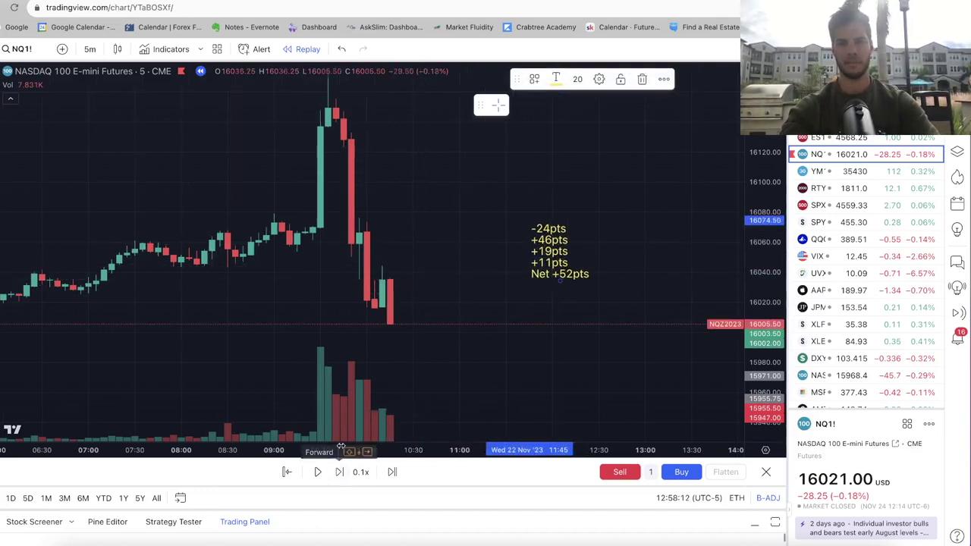
click(339, 471)
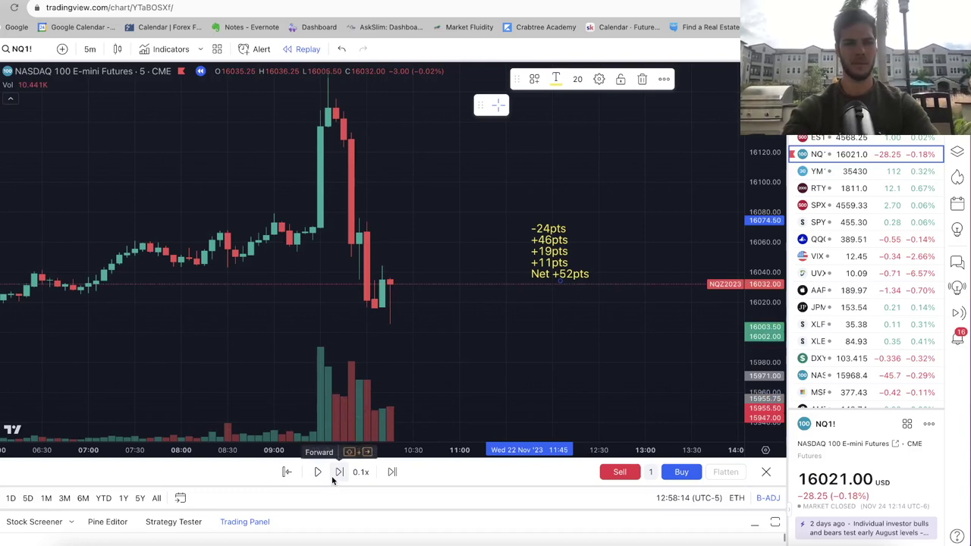
click(340, 471)
click(339, 472)
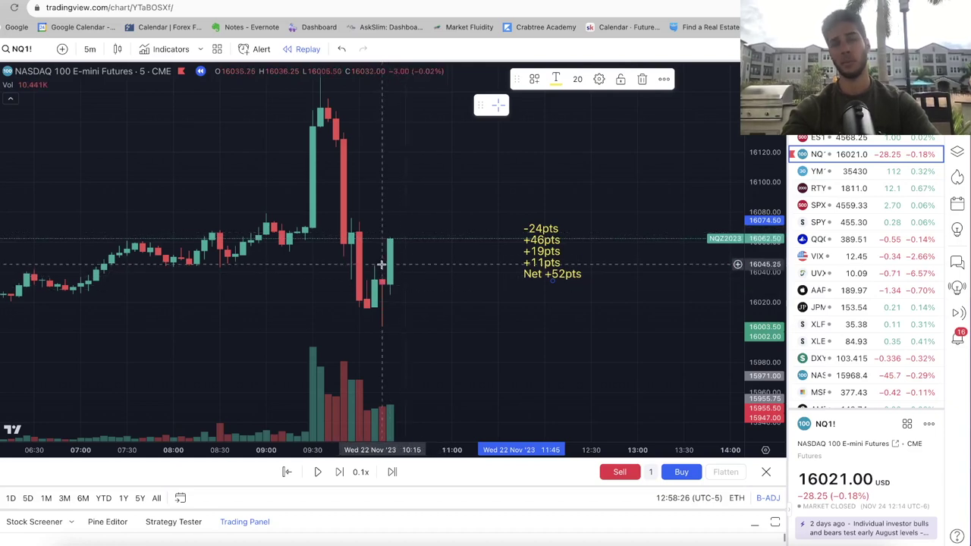
click(338, 471)
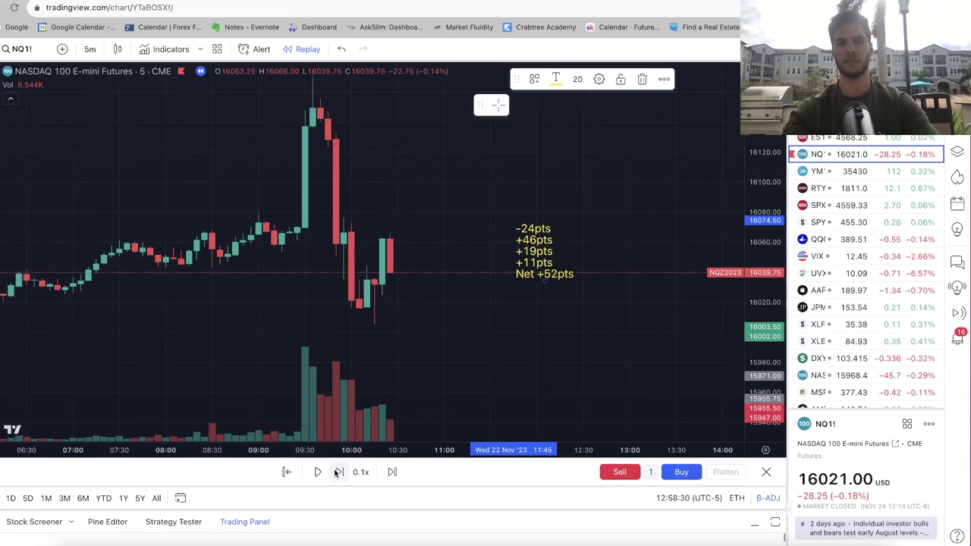
click(339, 472)
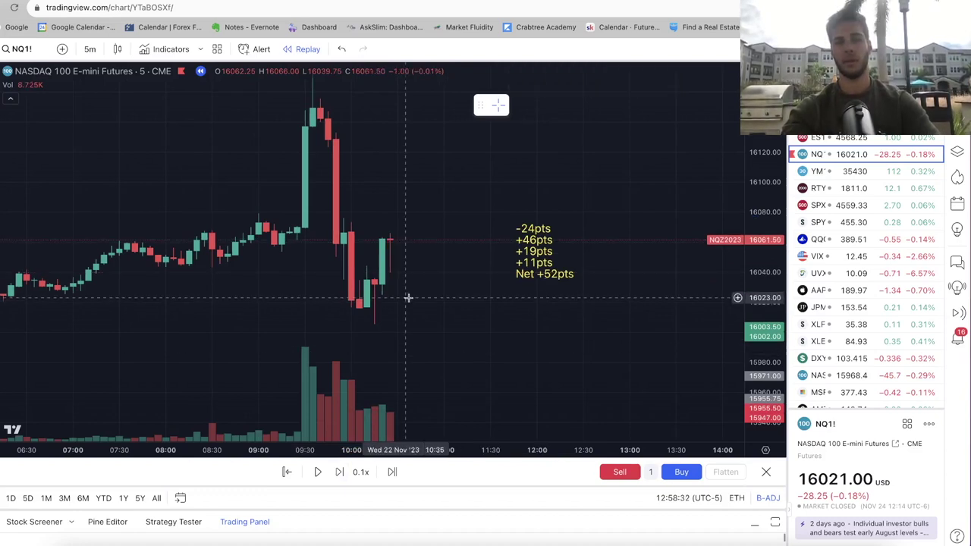
Mark a long position at the 10:25 candle from 16061.25 with the stop at 16036.50 and the target at 16120.75.
mouse_move(383, 321)
mouse_down()
mouse_move(441, 321)
mouse_move(411, 318)
mouse_up()
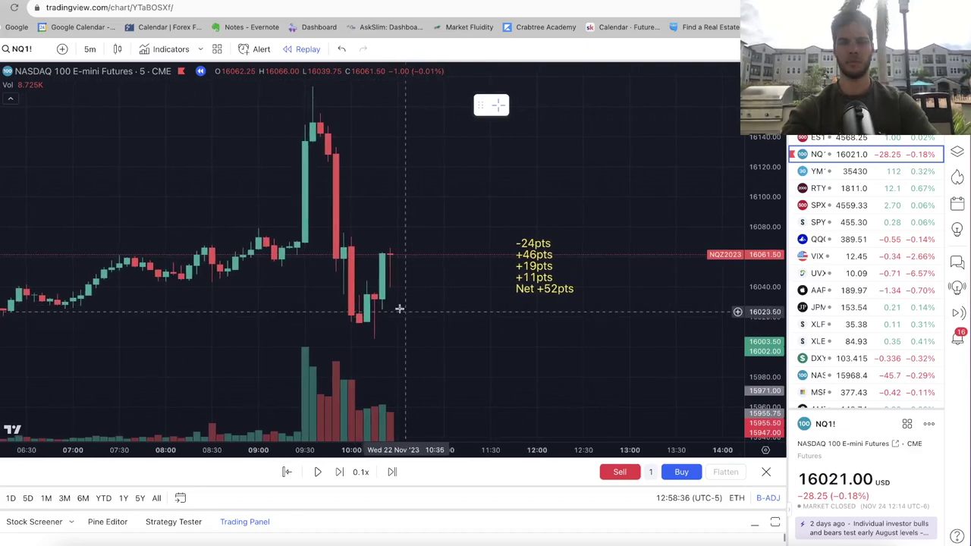
drag(399, 289, 395, 293)
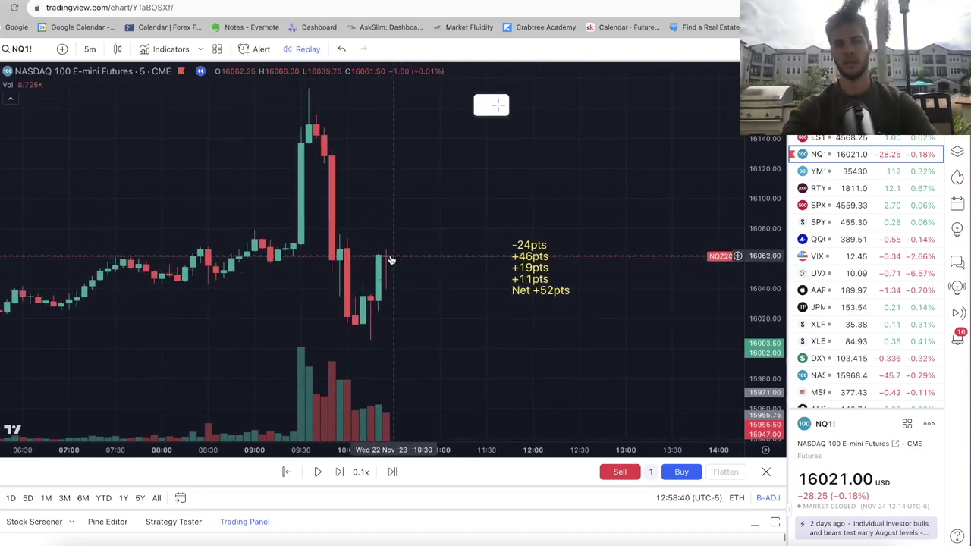
drag(387, 259, 419, 285)
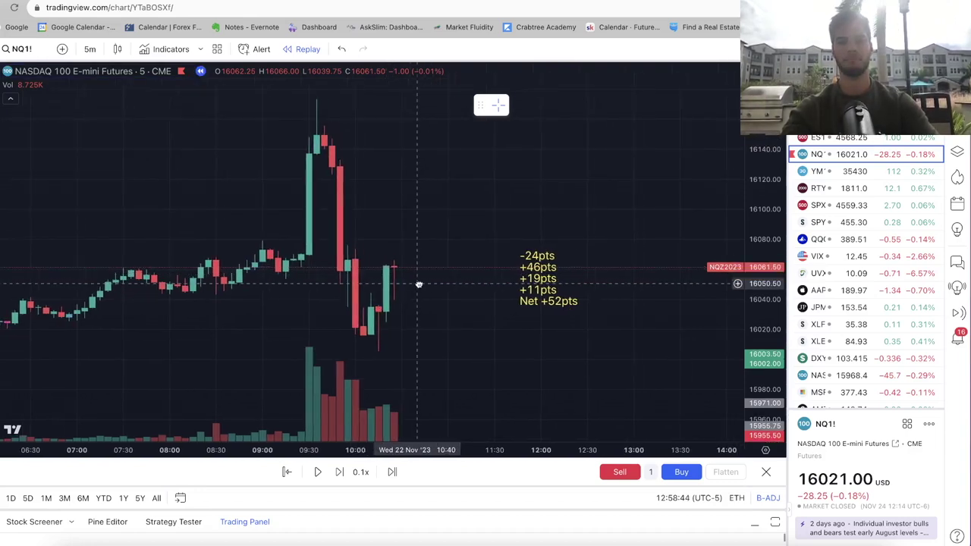
click(7, 163)
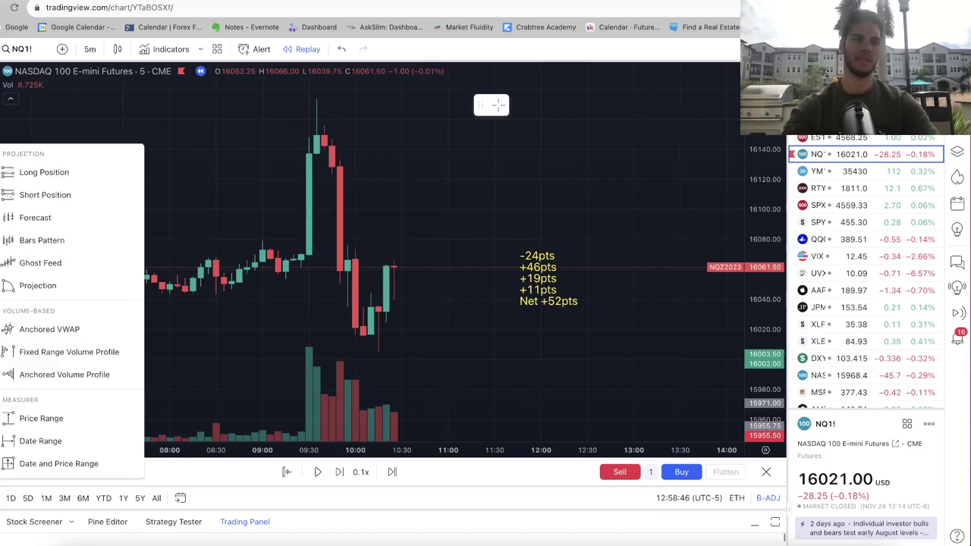
click(8, 170)
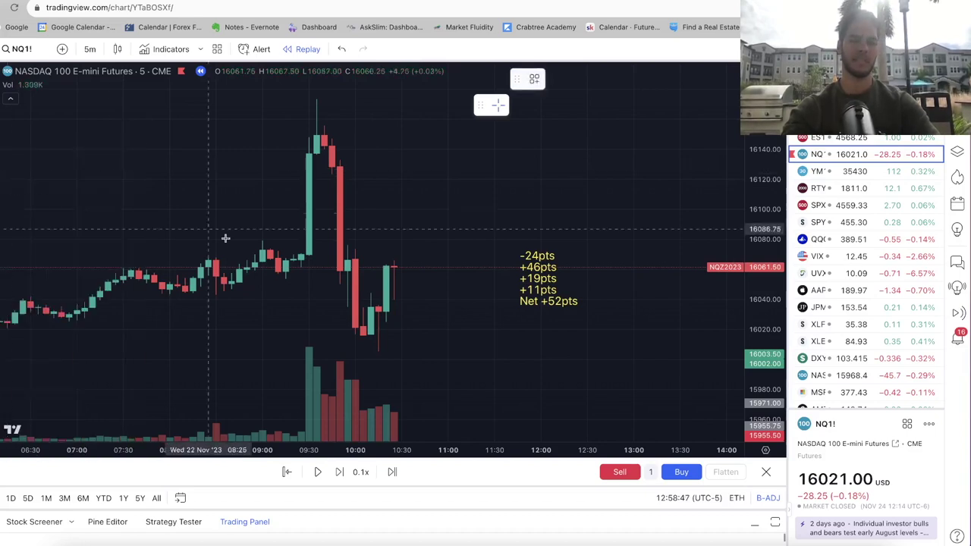
click(393, 268)
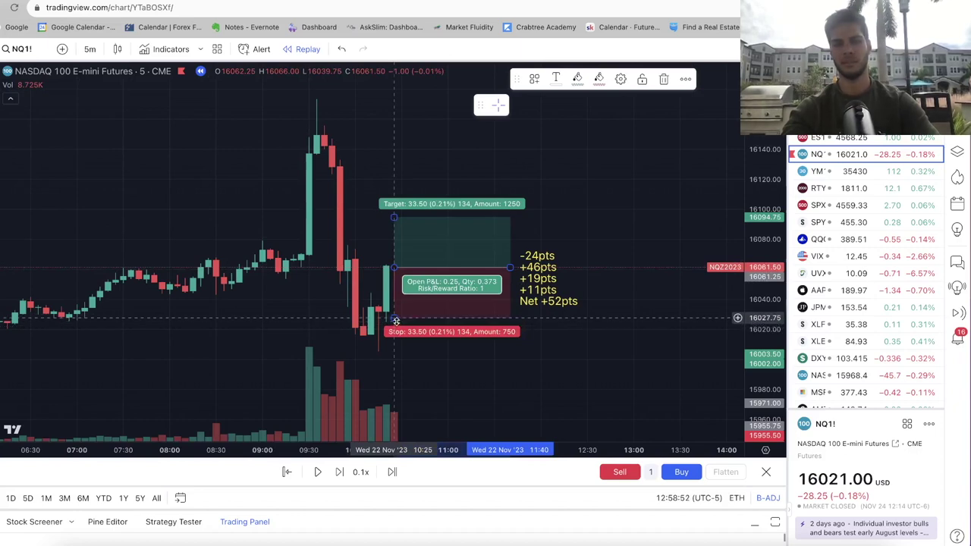
mouse_move(395, 321)
mouse_down()
mouse_move(400, 348)
mouse_move(410, 305)
mouse_up()
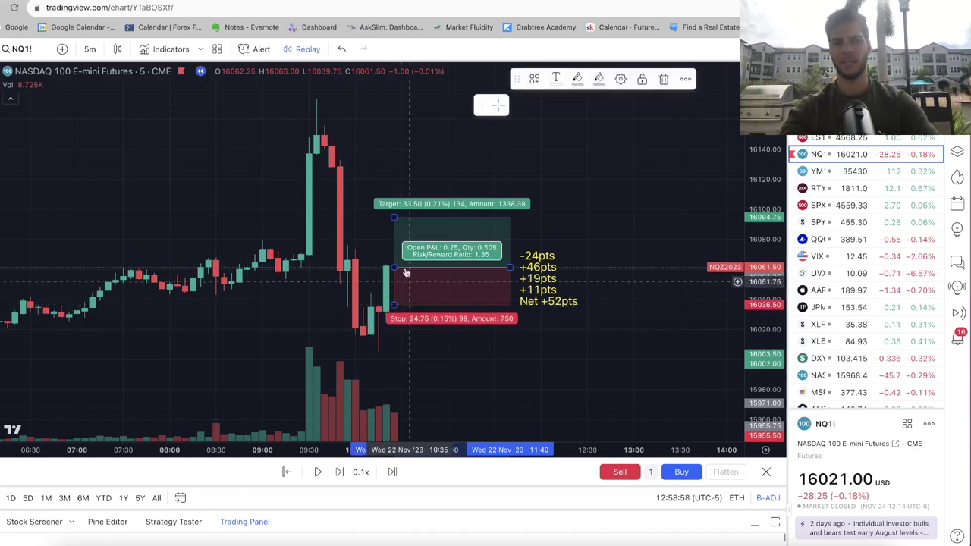
drag(395, 215, 394, 178)
click(348, 190)
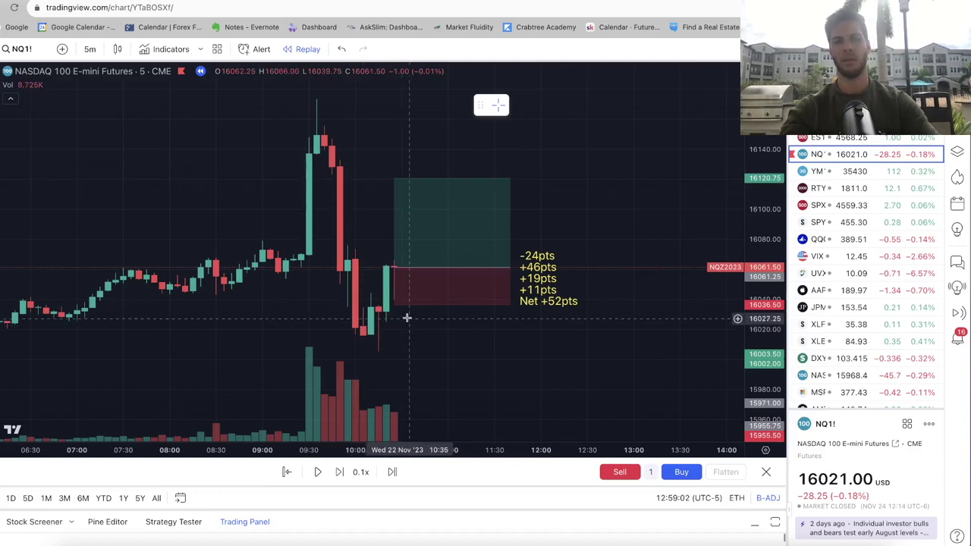
Review the candles leading up to the 10:25 long position and delete that position.
scroll(330, 356, up, 2)
scroll(326, 355, up, 1)
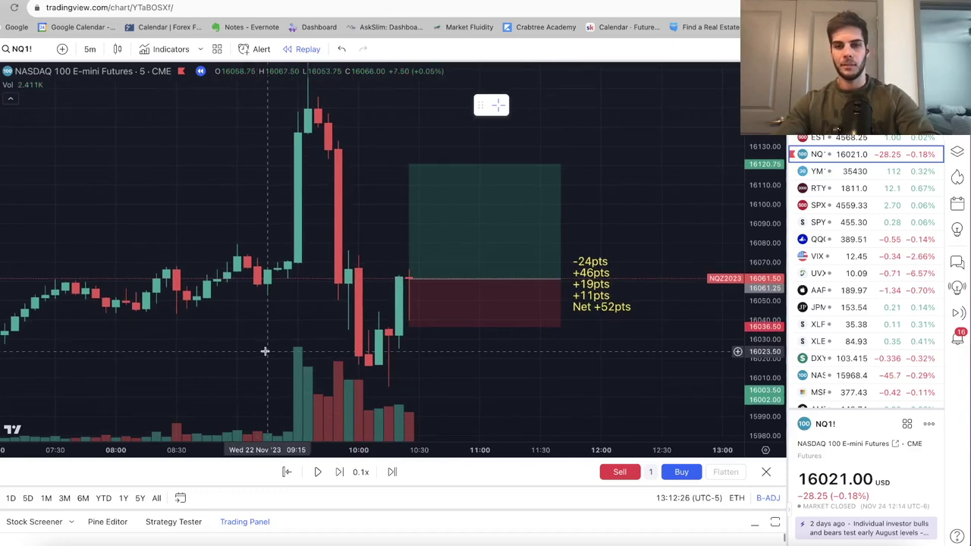
drag(264, 351, 285, 346)
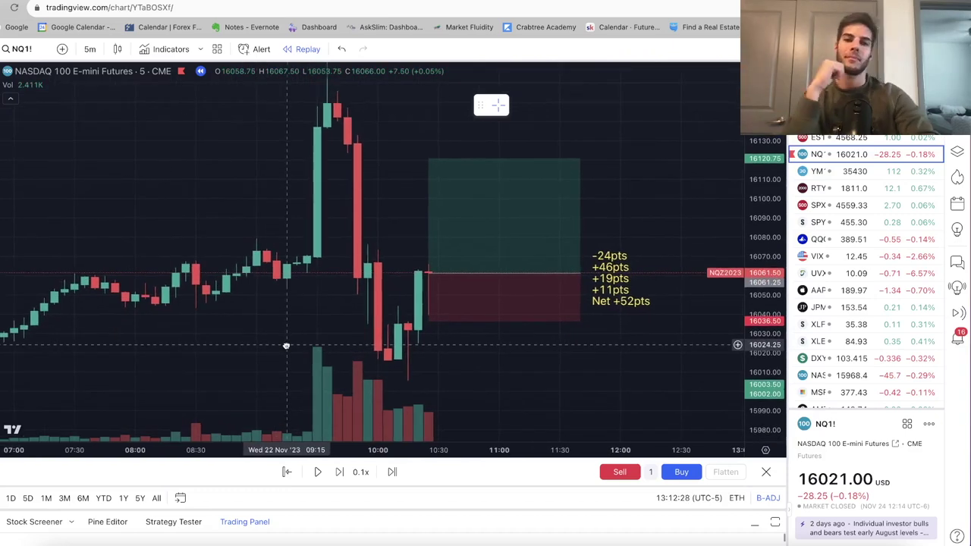
mouse_move(486, 278)
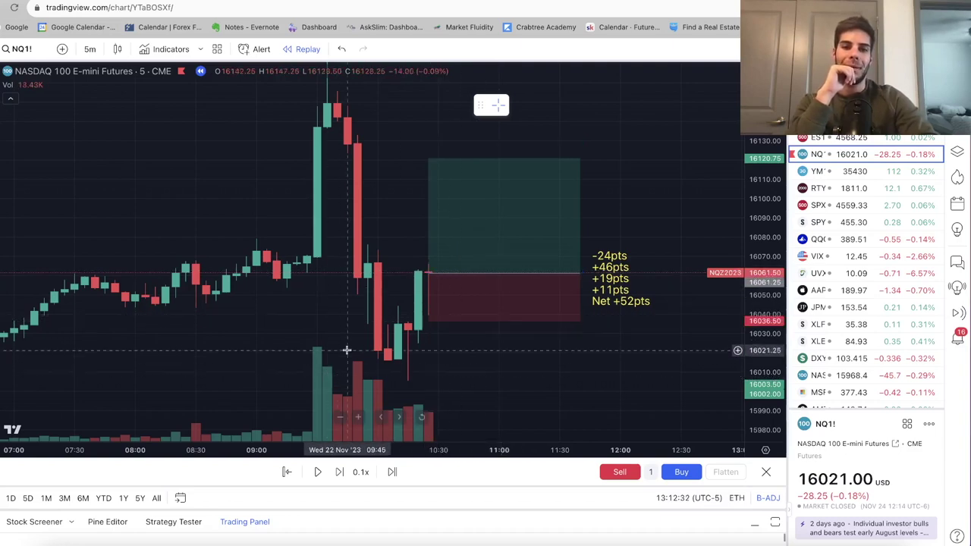
drag(330, 294, 336, 296)
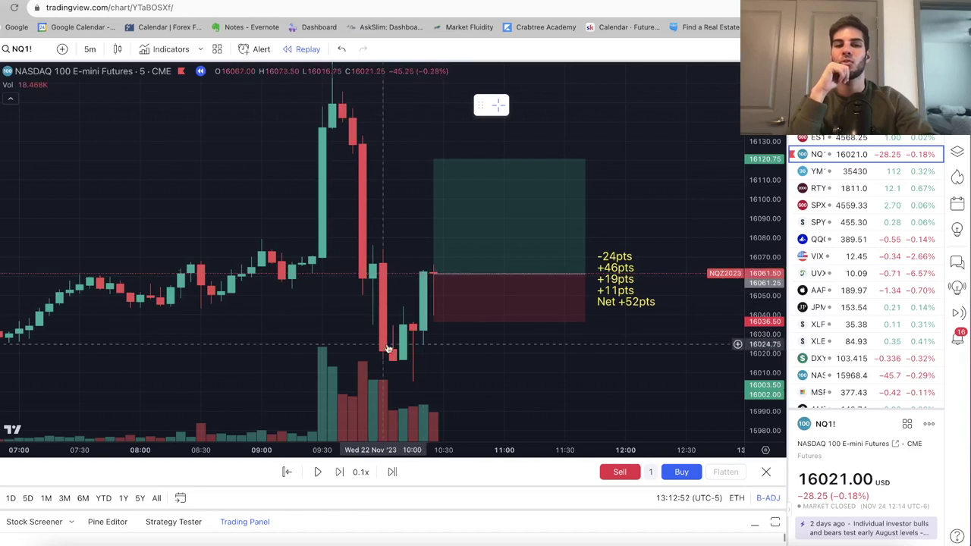
mouse_move(437, 267)
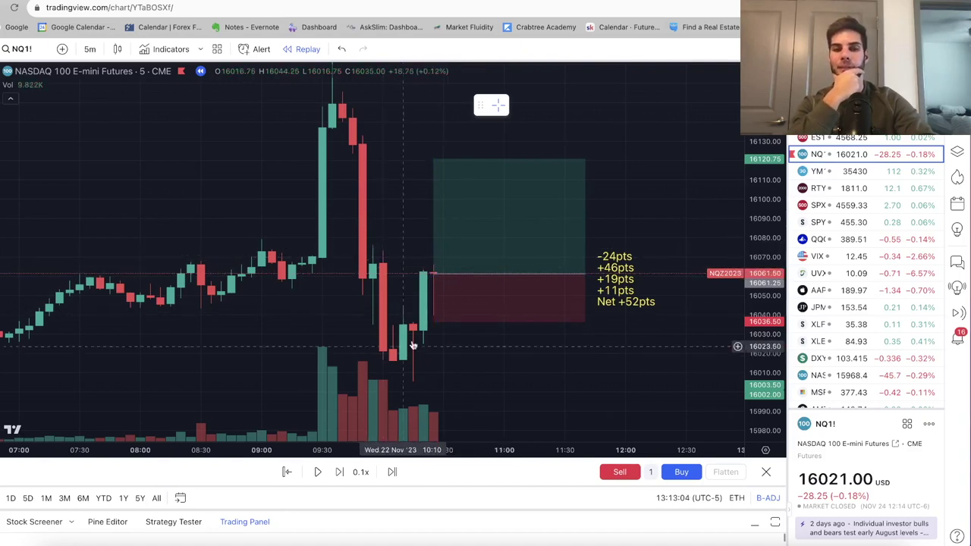
click(473, 307)
key(Delete)
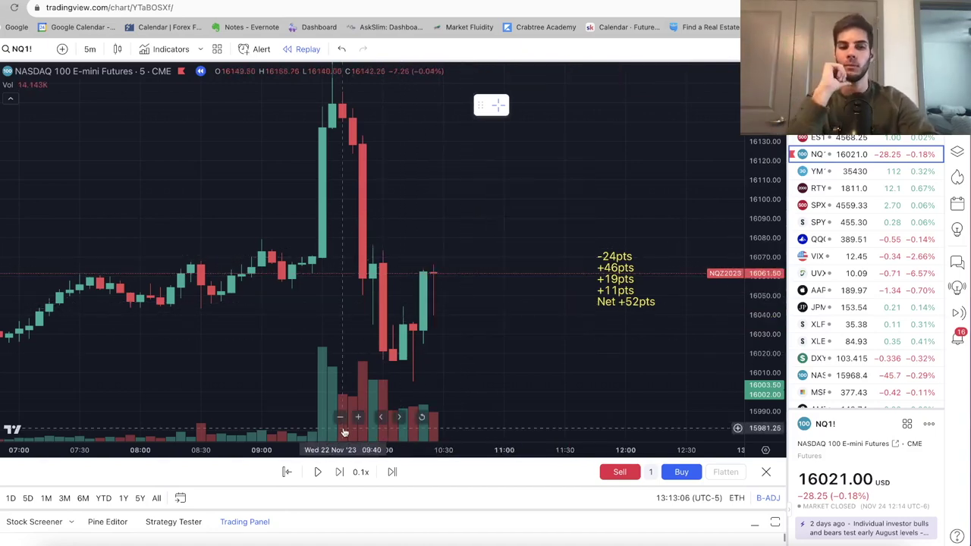
Step the replay of 22 November through the 10:30 to 10:45 candles.
click(340, 472)
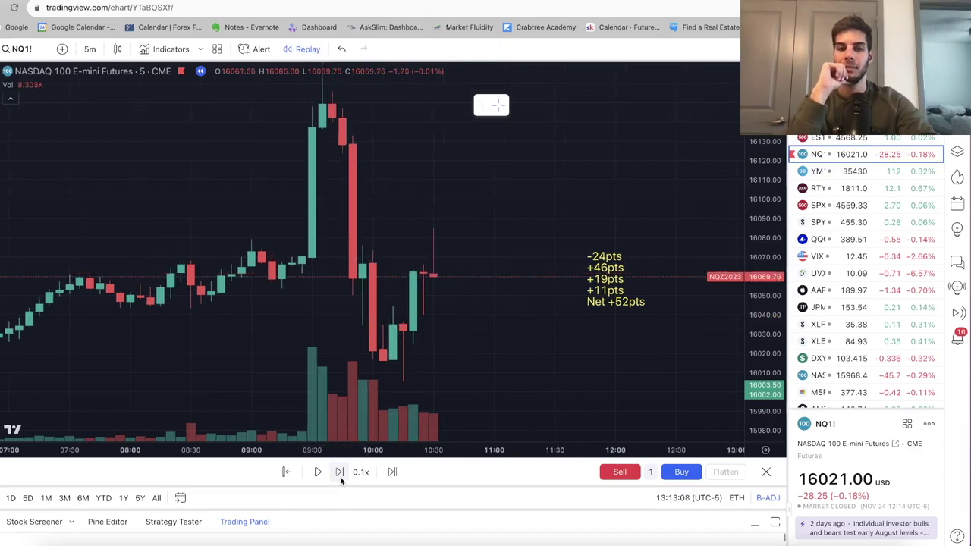
click(341, 478)
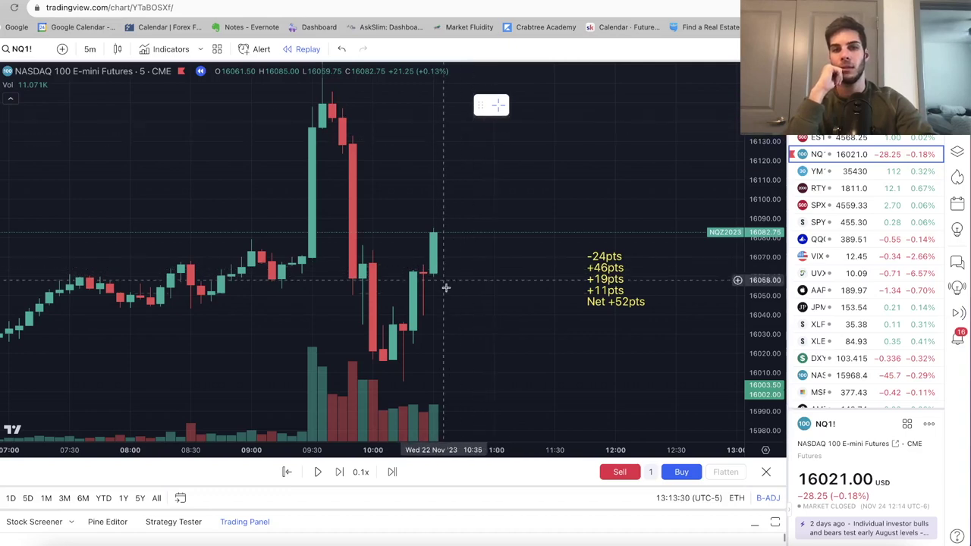
click(332, 474)
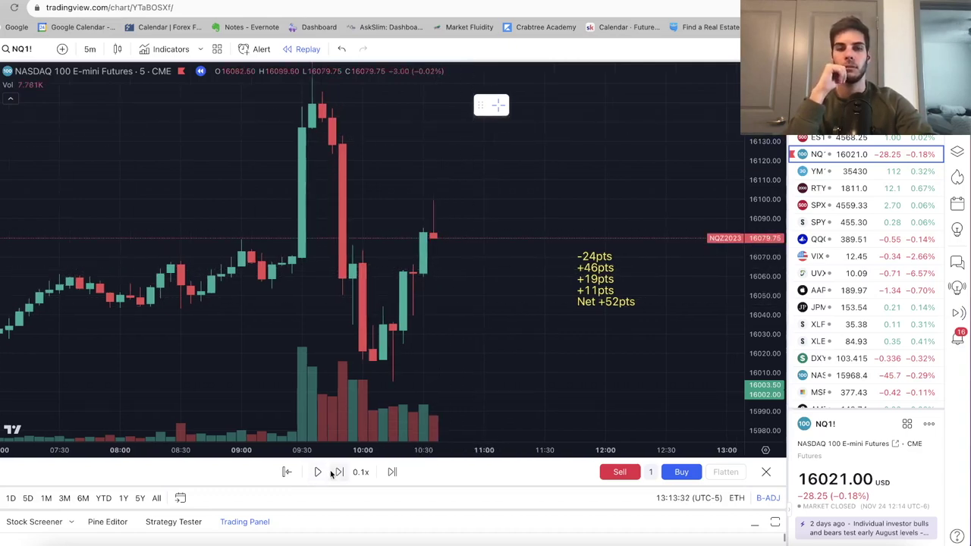
click(332, 473)
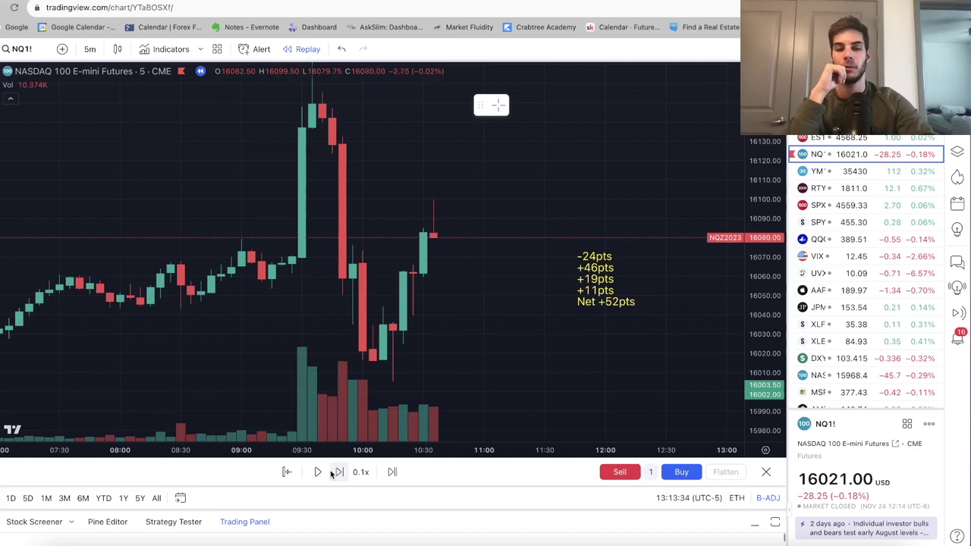
click(332, 474)
click(331, 474)
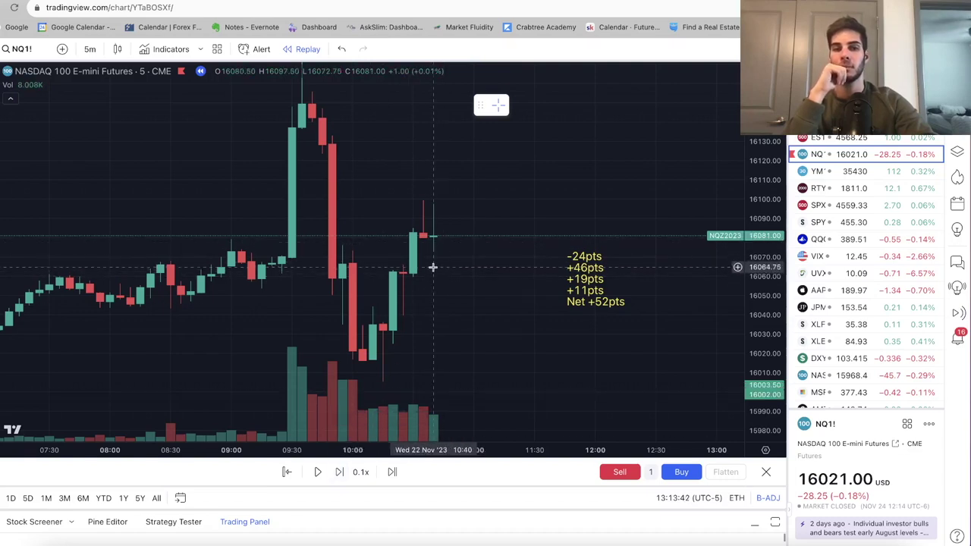
click(339, 472)
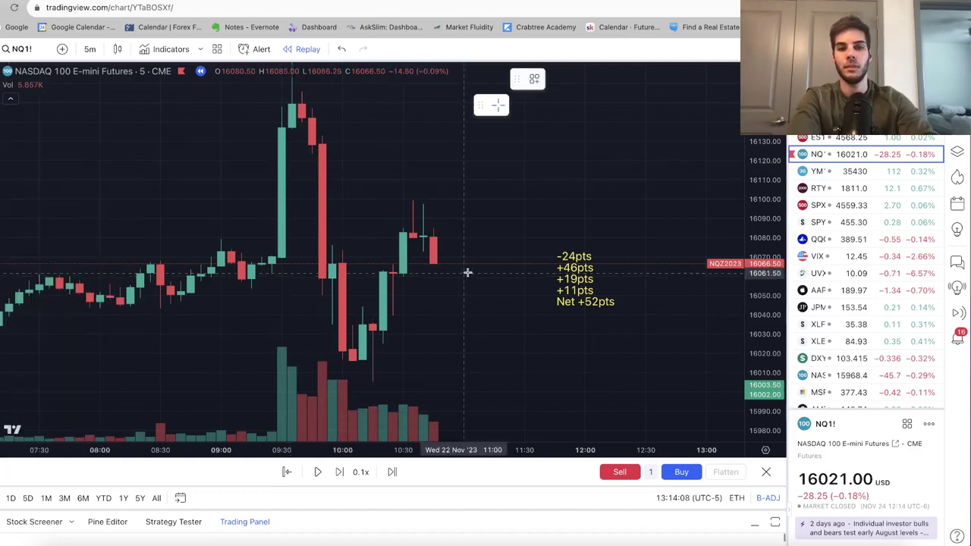
Try a long position at 10:50 from 16066.25 with the stop at 16004.75, and remove it.
click(438, 264)
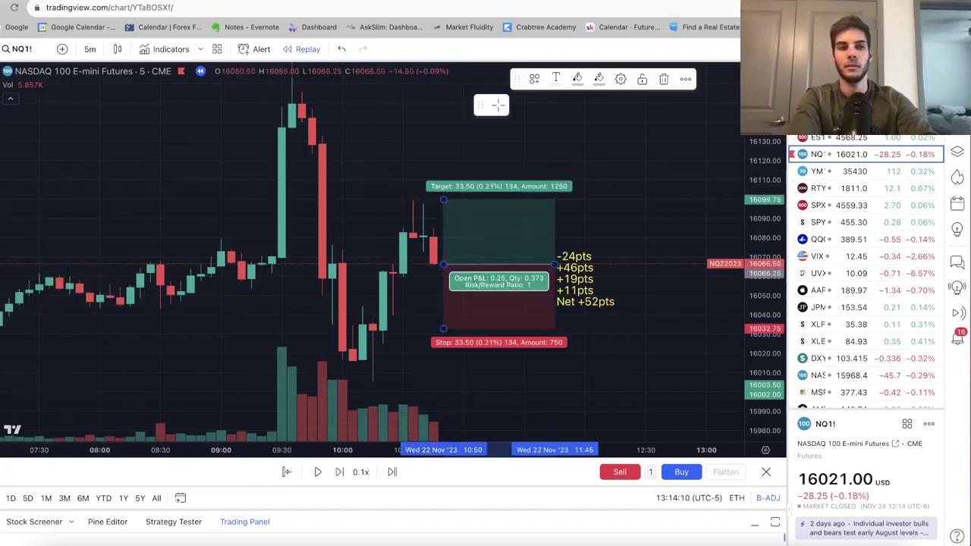
drag(443, 329, 443, 383)
mouse_move(438, 194)
mouse_down()
mouse_move(442, 145)
mouse_move(443, 236)
mouse_move(442, 187)
mouse_move(443, 206)
mouse_move(392, 134)
mouse_move(412, 220)
mouse_up()
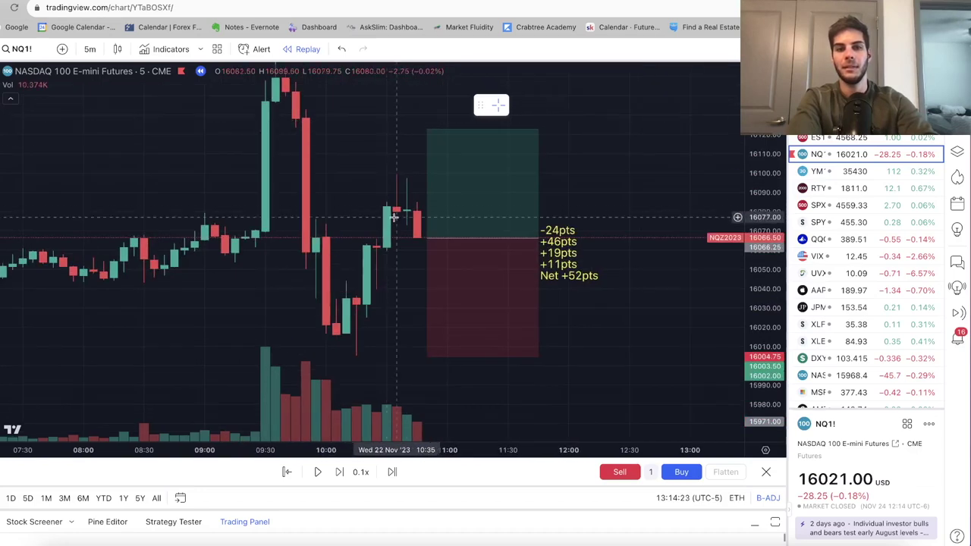
click(433, 302)
key(Delete)
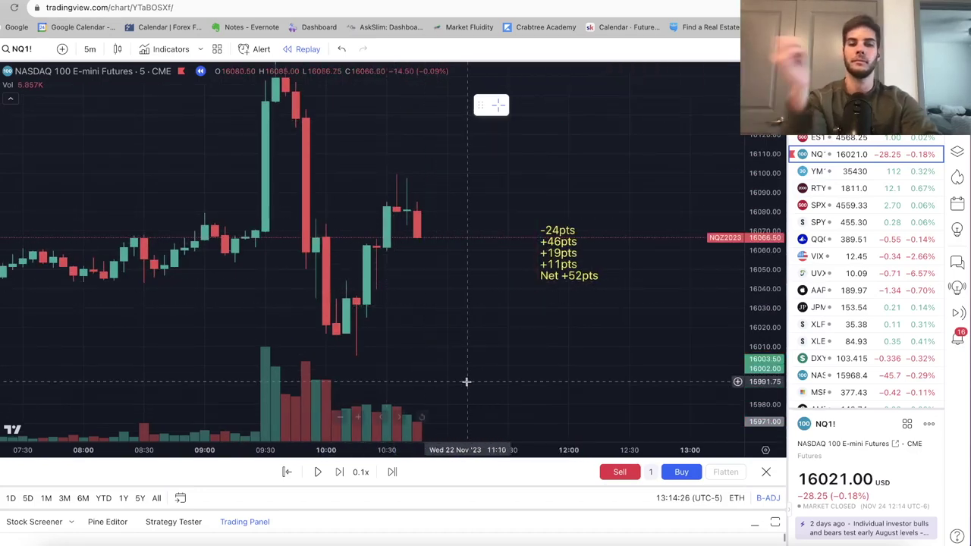
Step the replay of 22 November through the 10:50 candle.
click(339, 473)
click(339, 472)
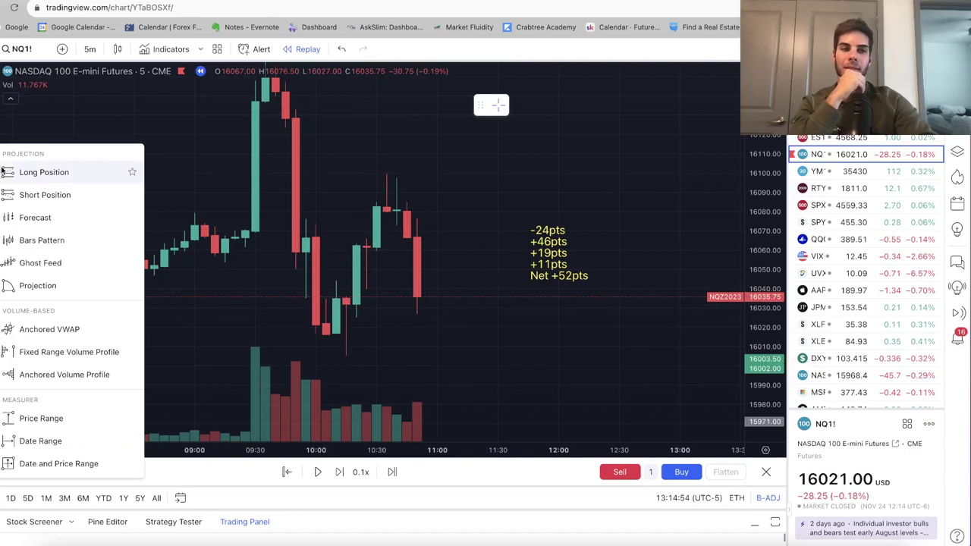
Try a long position at 10:50 from 16036.00 with the stop at 16004.50 and a target 86.75 points above entry, and remove it.
click(43, 171)
click(416, 295)
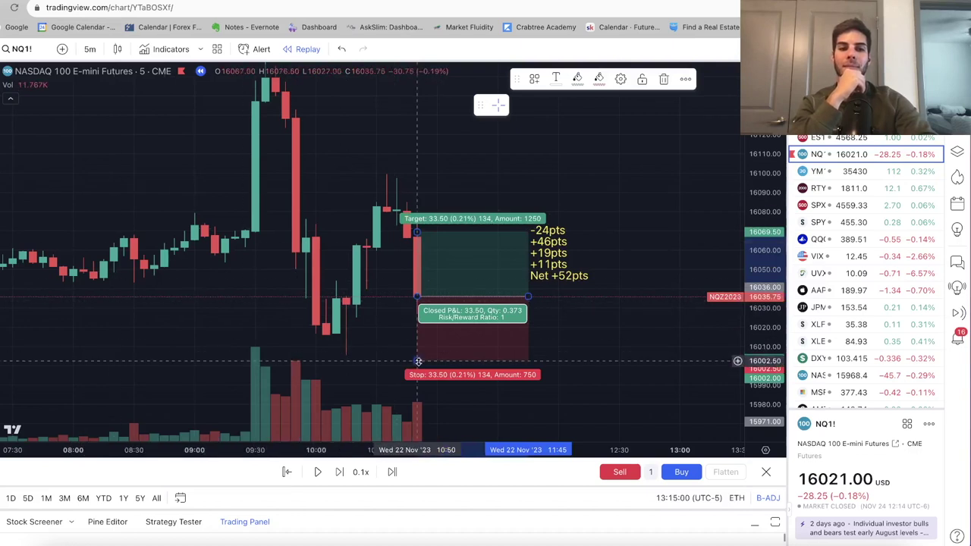
drag(417, 361, 417, 357)
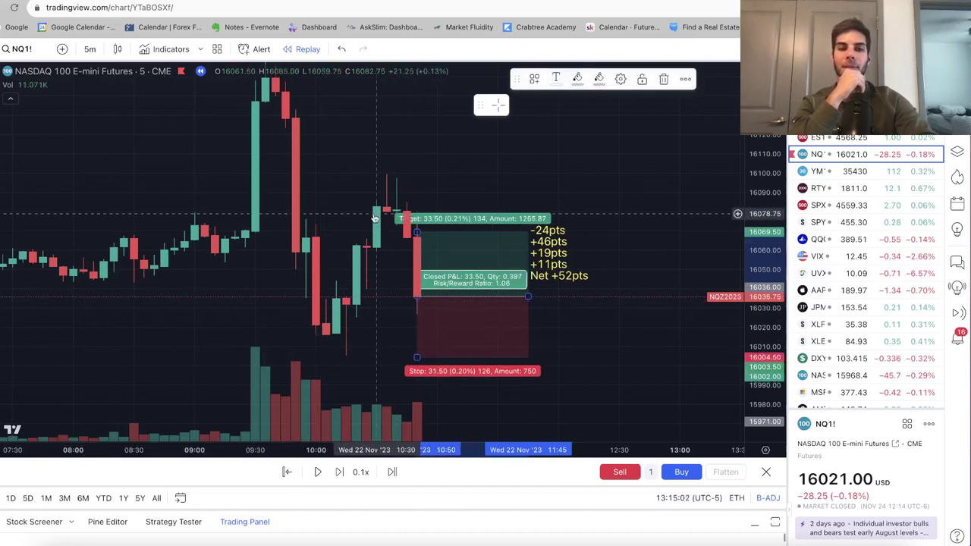
drag(416, 227, 400, 130)
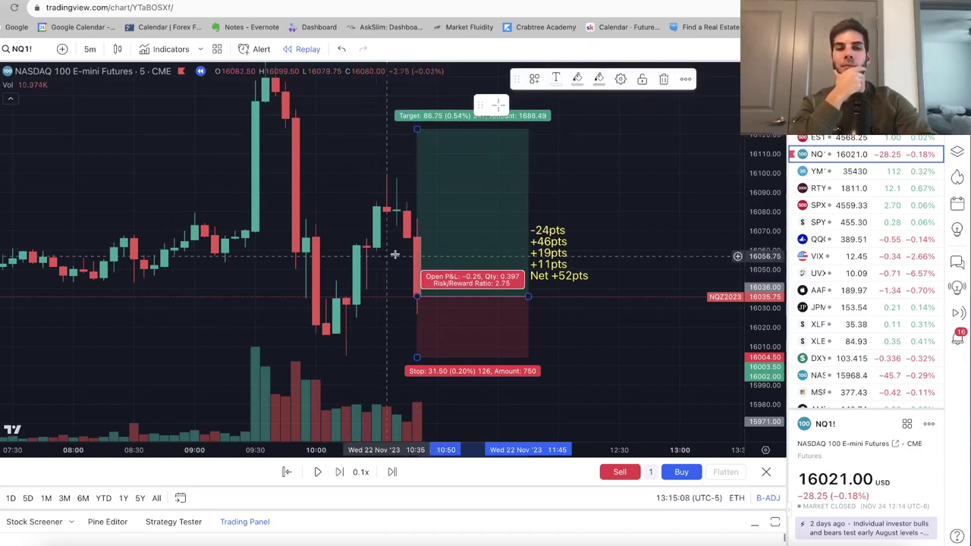
click(366, 244)
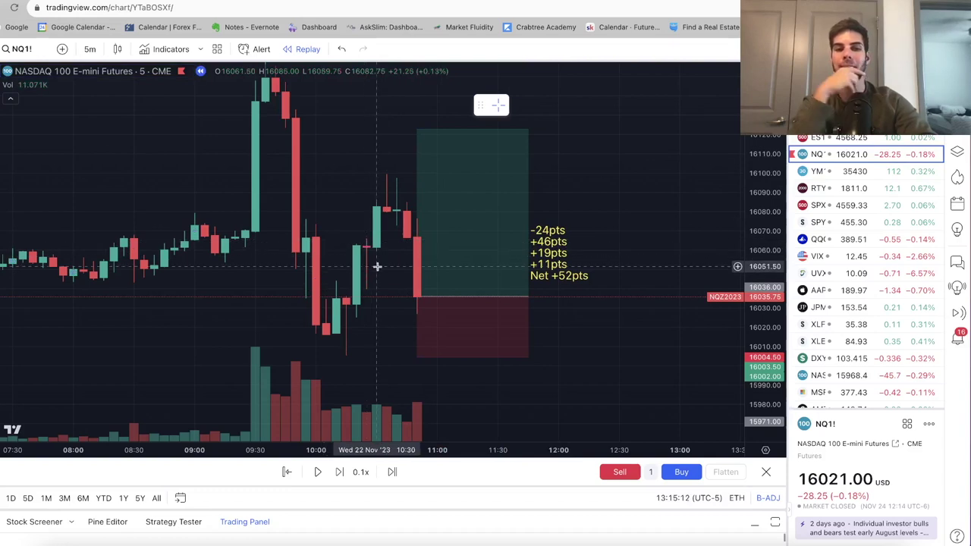
click(440, 273)
key(Delete)
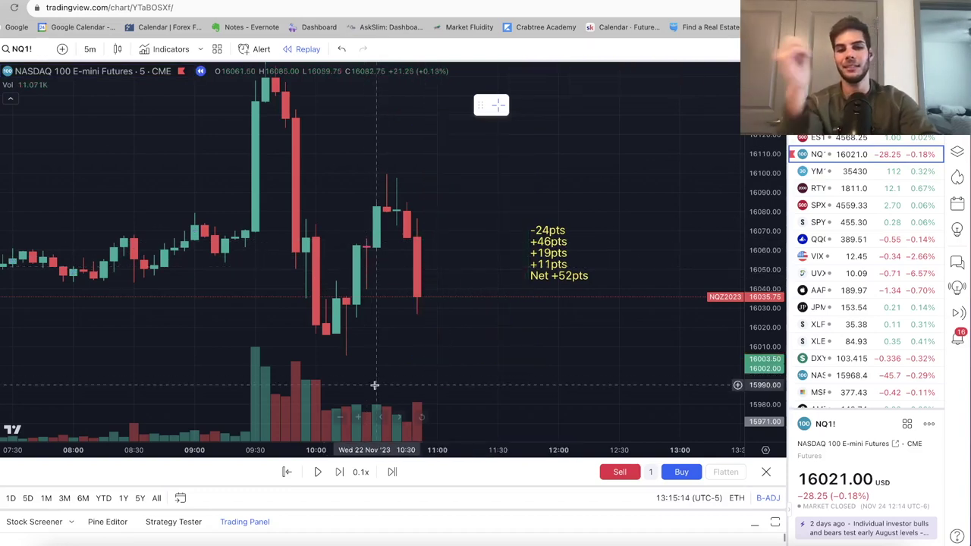
Advance the replay through 10:55 and mark a long position there from 16039.25 with the stop at 16003.75 and the target at 16101.00.
click(339, 473)
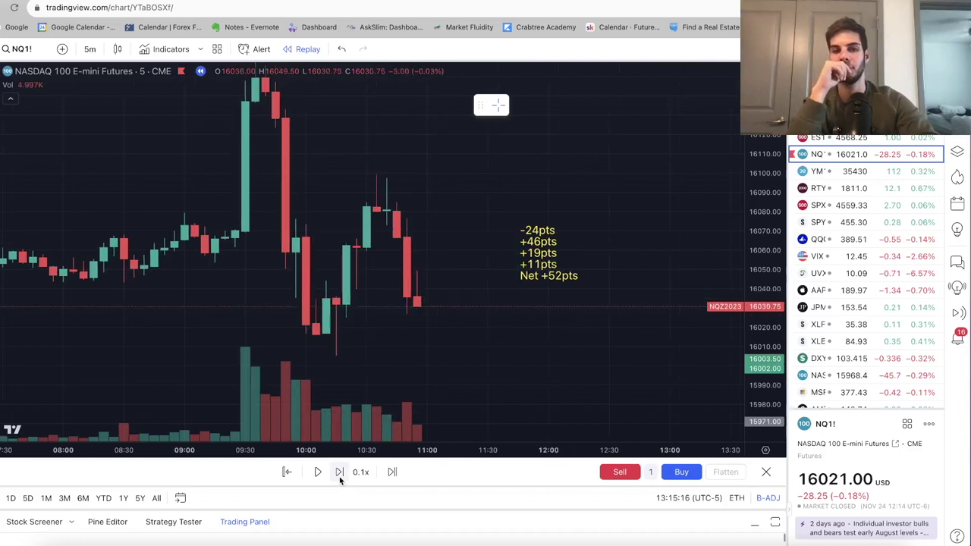
click(339, 473)
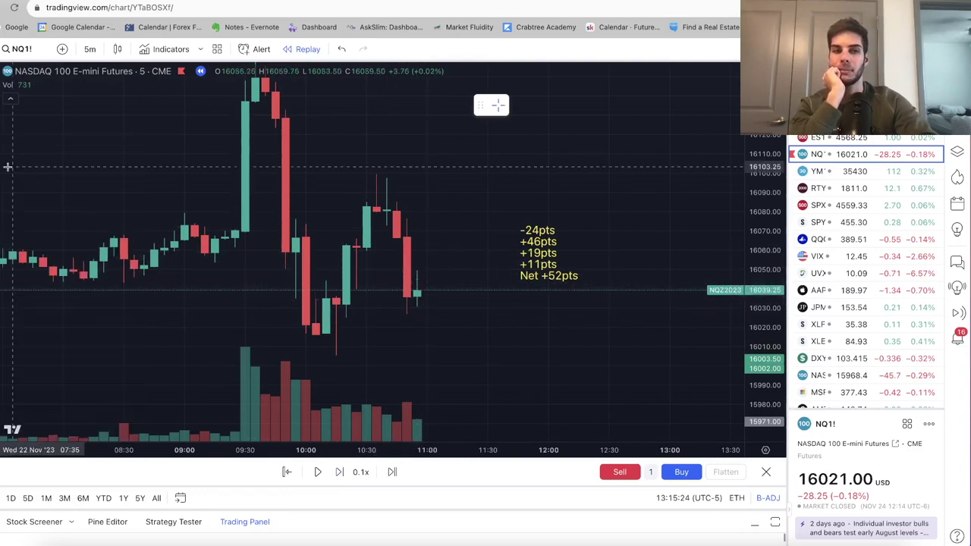
click(417, 291)
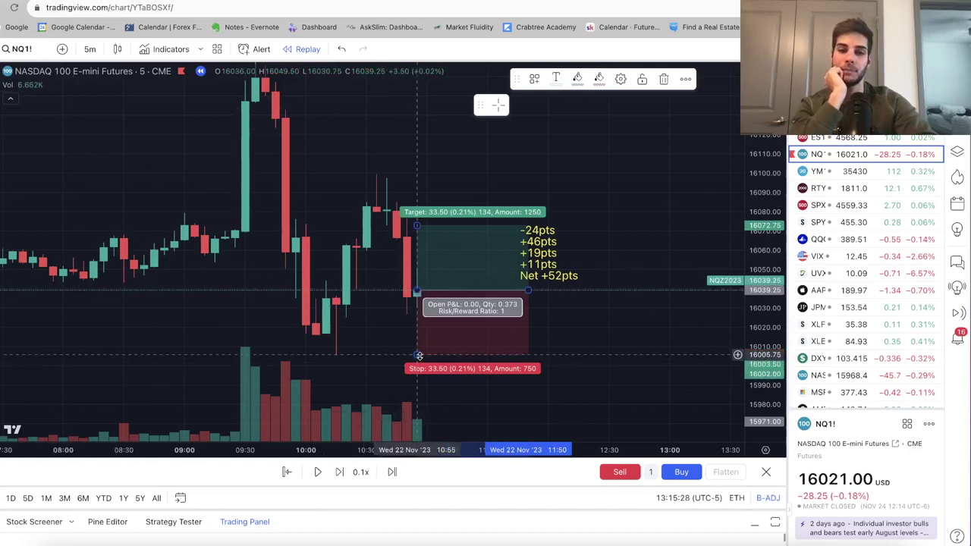
drag(418, 355, 417, 359)
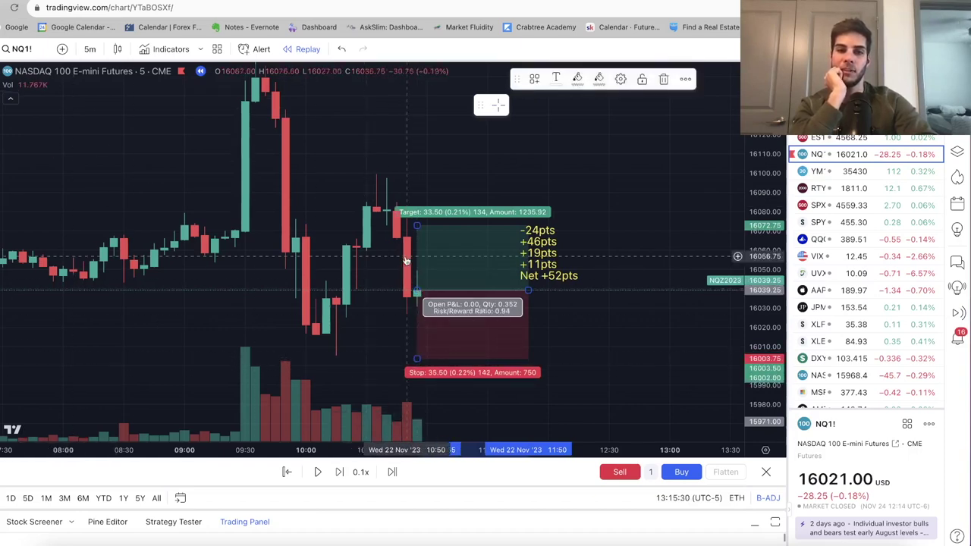
drag(416, 225, 363, 134)
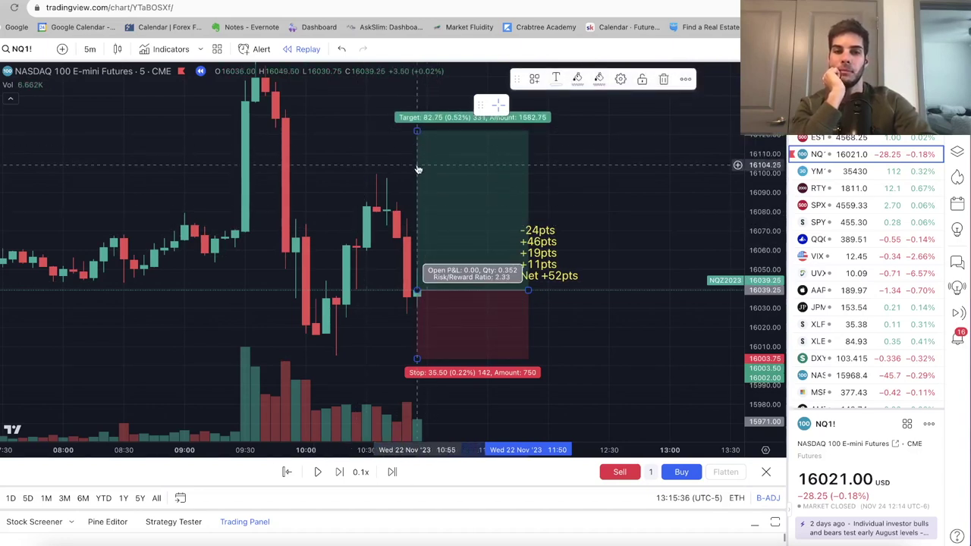
drag(416, 130, 416, 170)
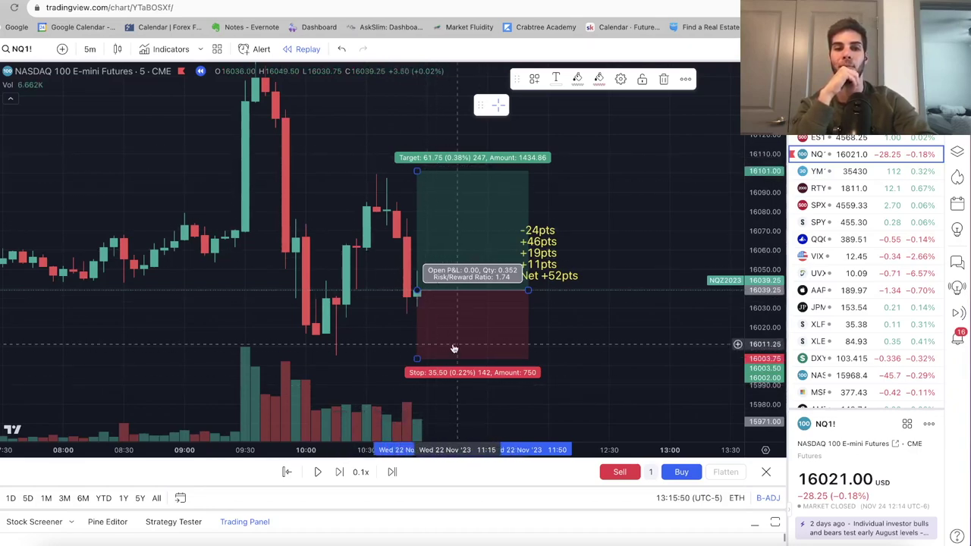
click(332, 373)
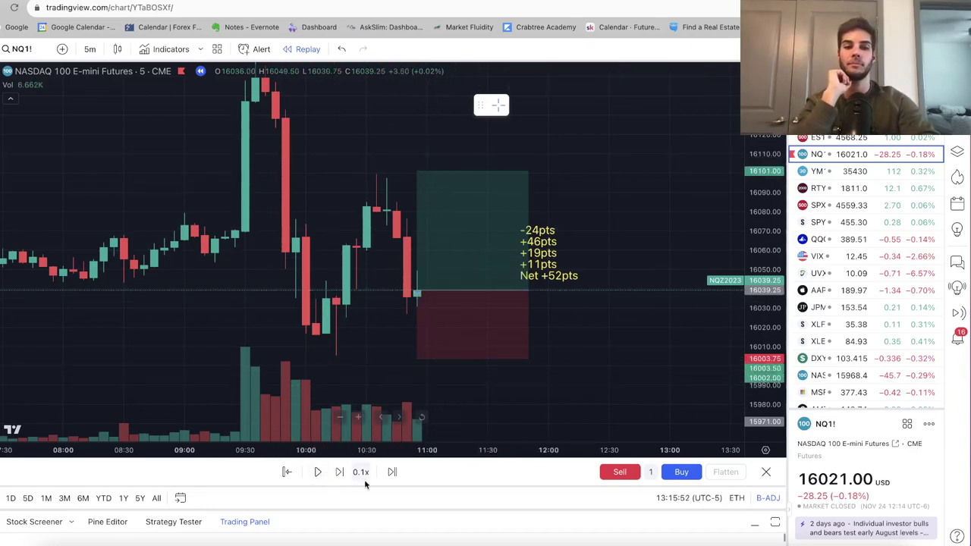
Step the replay through the 11:00 candle and raise the 10:55 long position's stop to 16039.00.
click(343, 478)
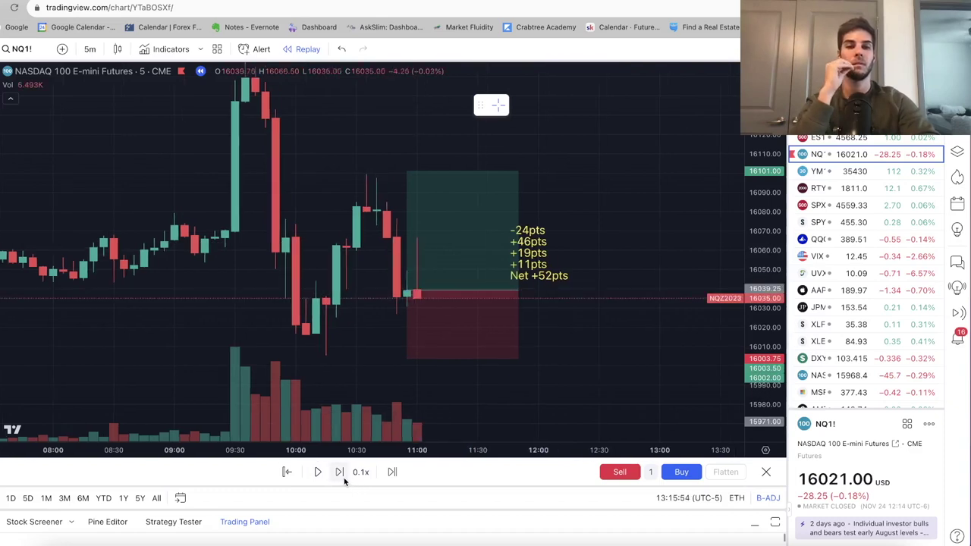
click(341, 472)
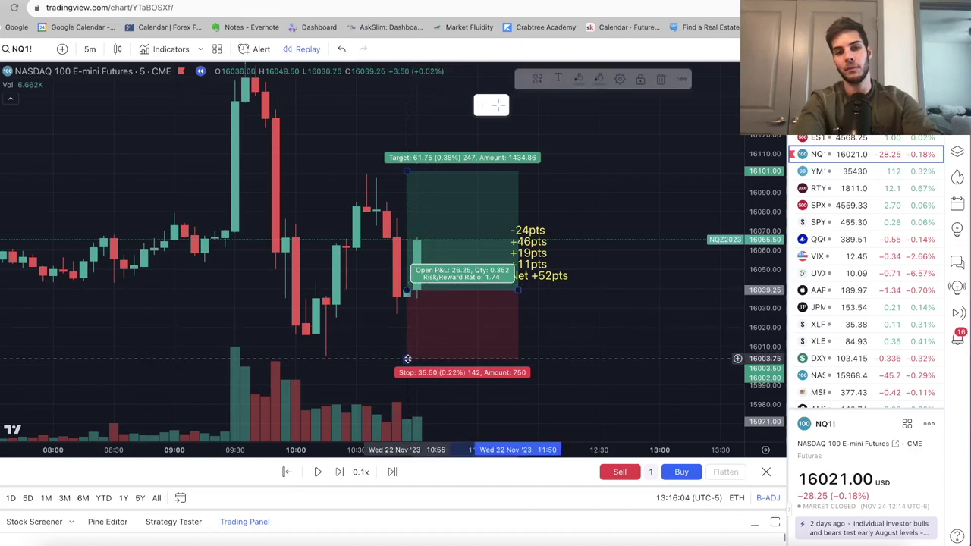
drag(407, 356, 409, 288)
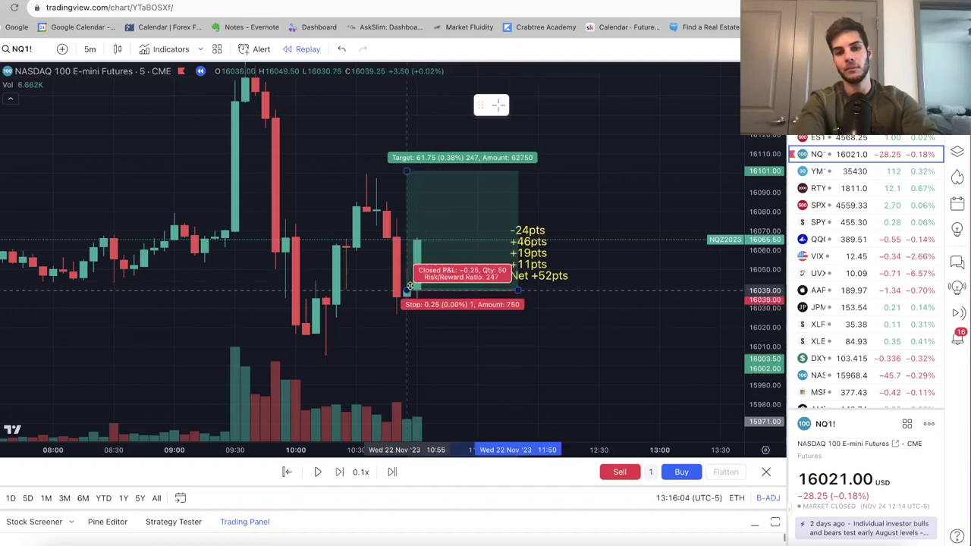
Step the replay through the 11:05 and 11:10 candles while checking the open long position.
click(339, 472)
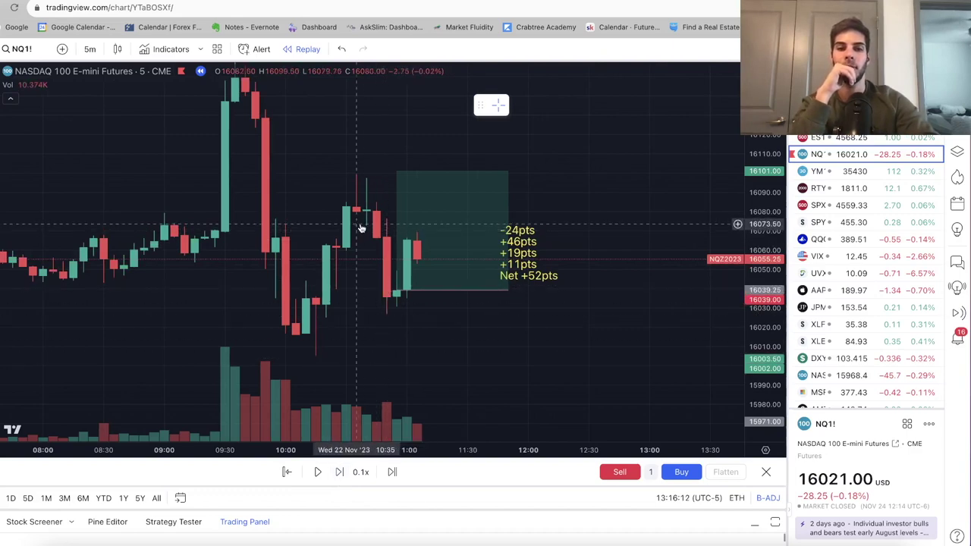
click(396, 291)
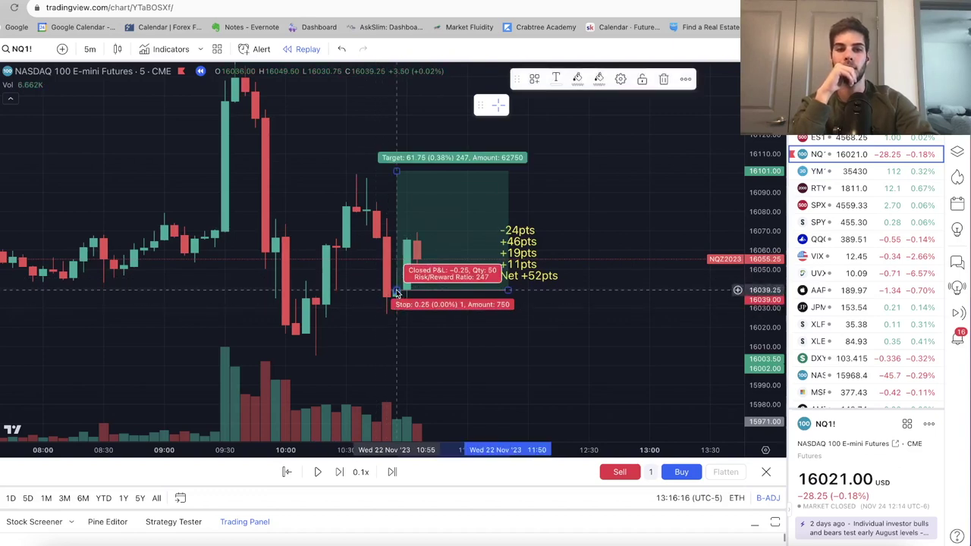
click(504, 311)
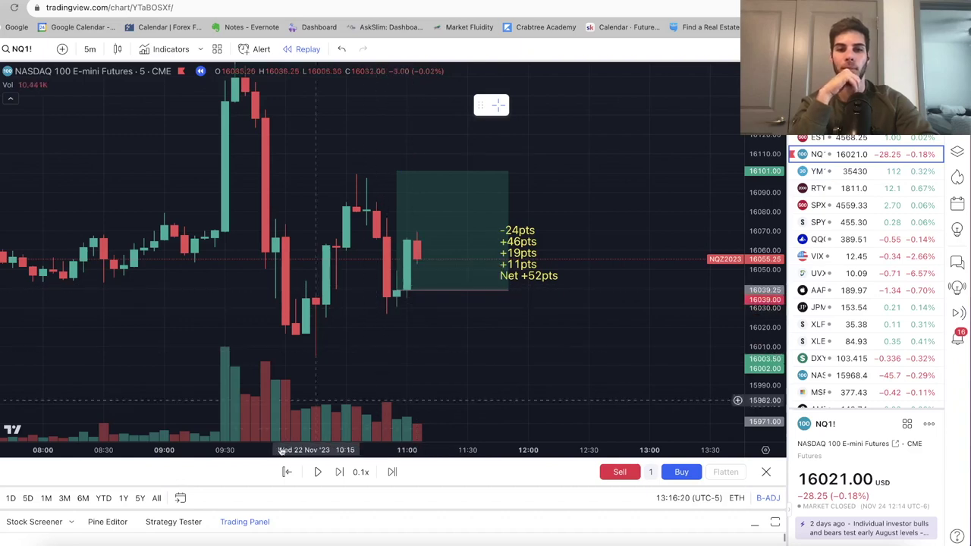
click(341, 473)
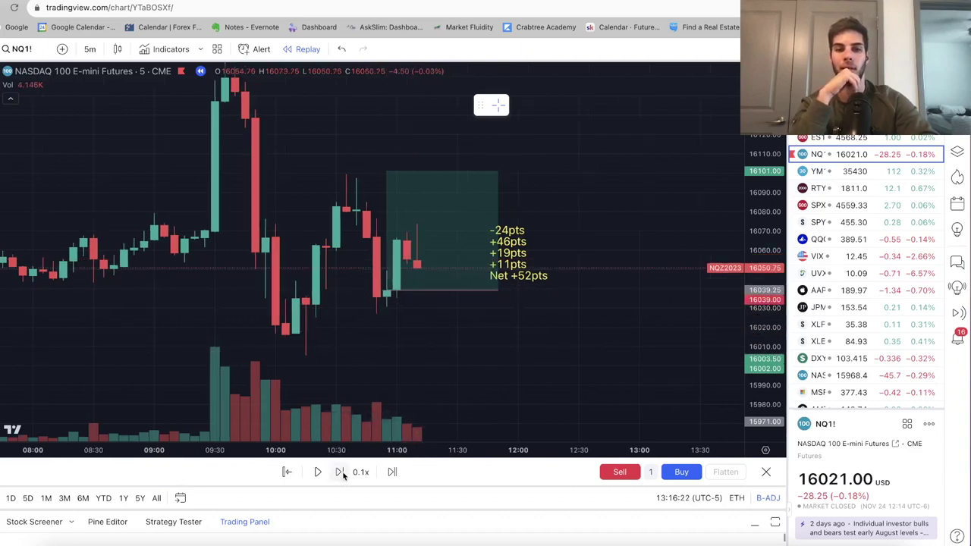
click(343, 472)
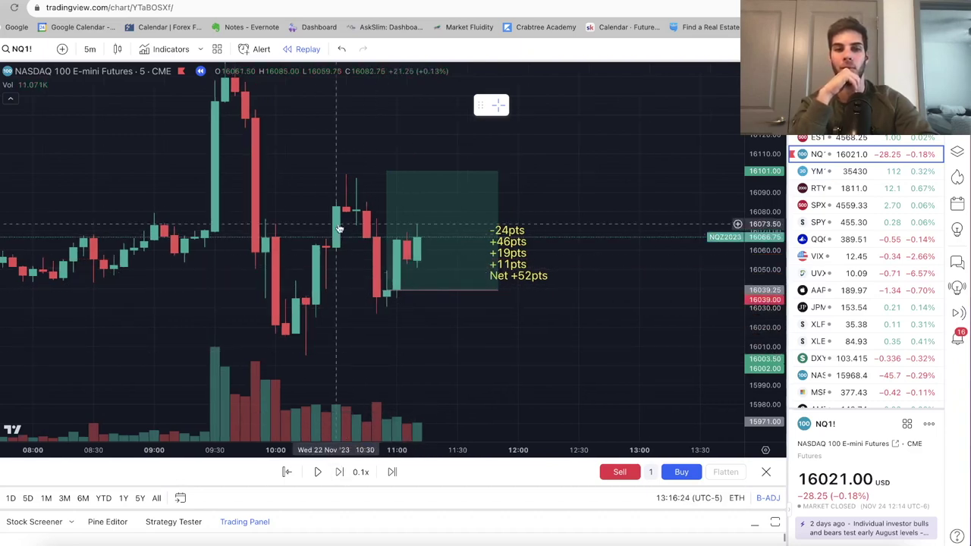
mouse_move(411, 236)
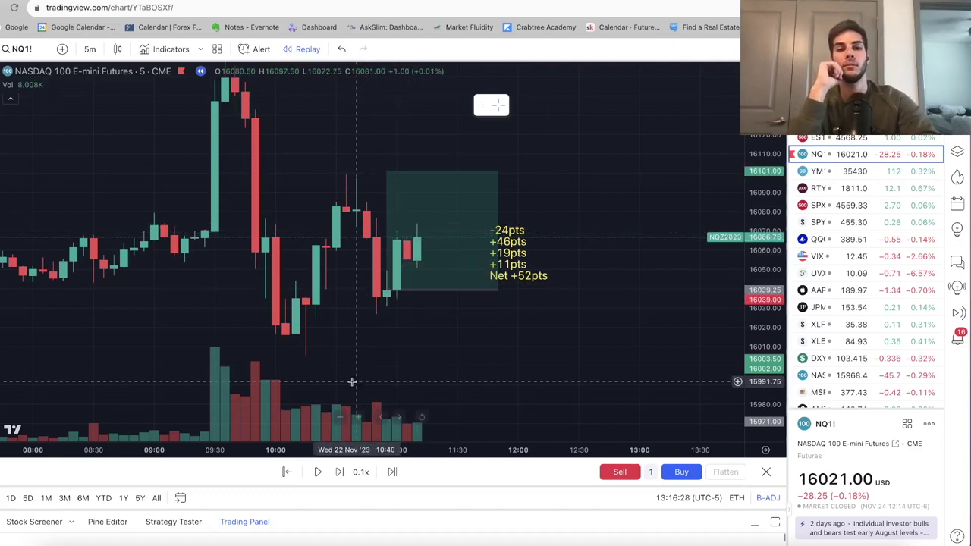
Step the replay of 22 November through the 11:15 to 11:50 candles.
click(339, 471)
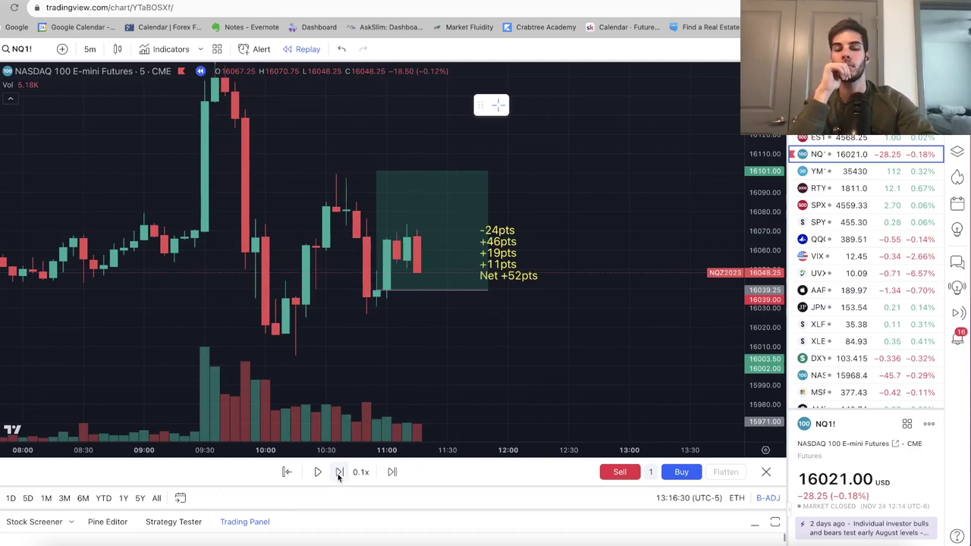
click(339, 472)
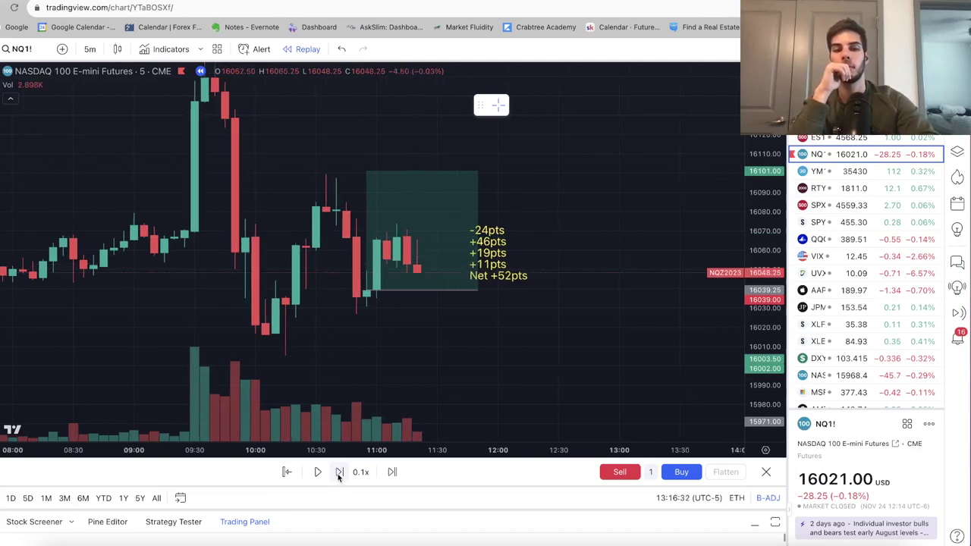
click(339, 472)
click(339, 471)
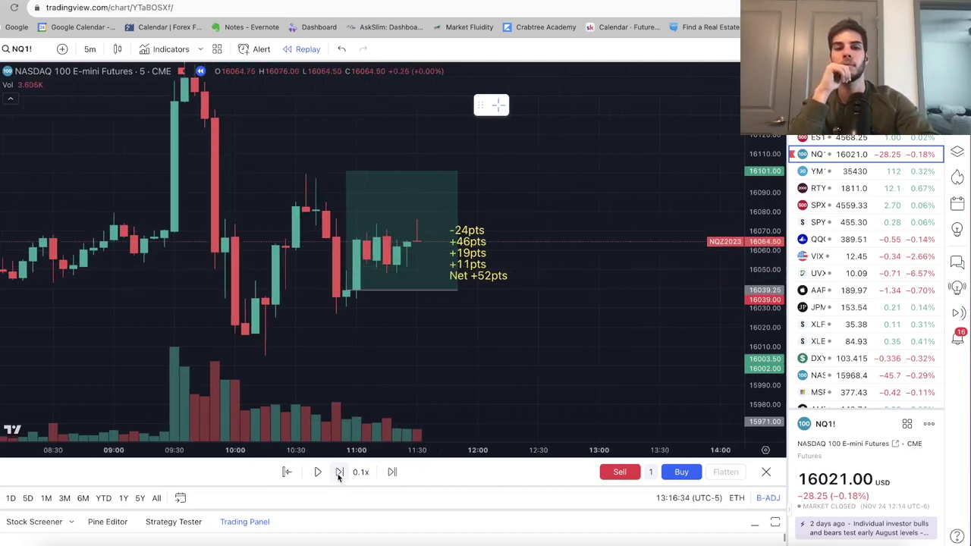
click(339, 472)
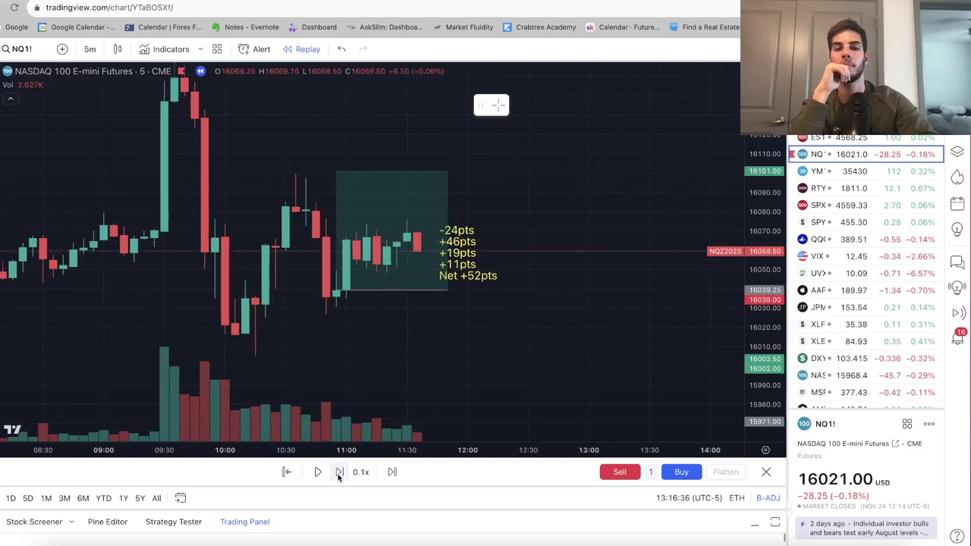
click(339, 471)
click(339, 472)
click(339, 471)
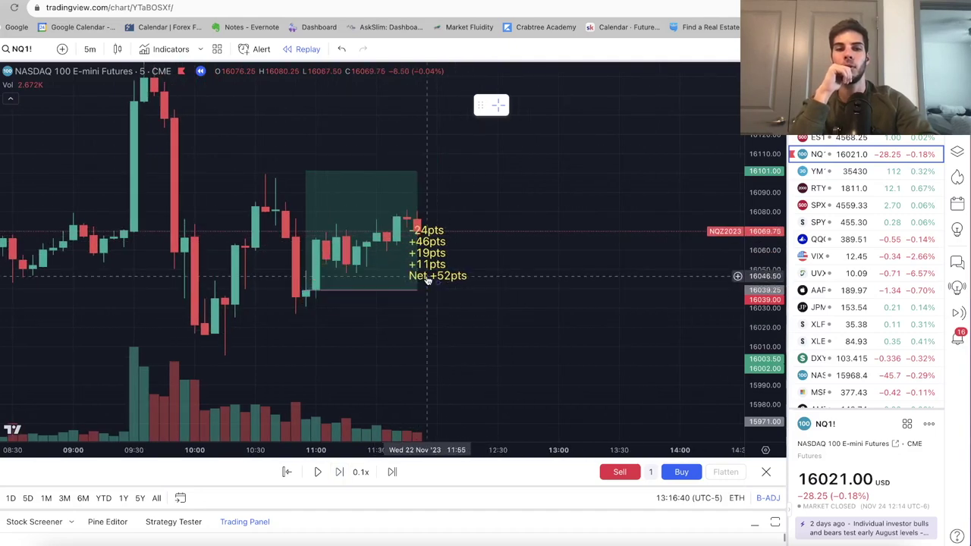
Move the points note clear of the candles to about 12:40 and extend the long position's end to 12:20.
drag(429, 275, 540, 254)
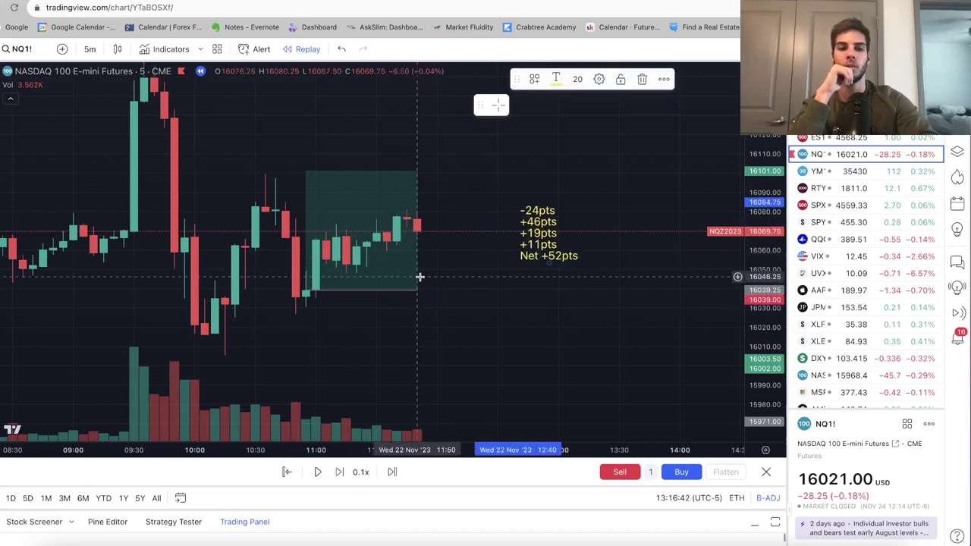
drag(416, 289, 477, 288)
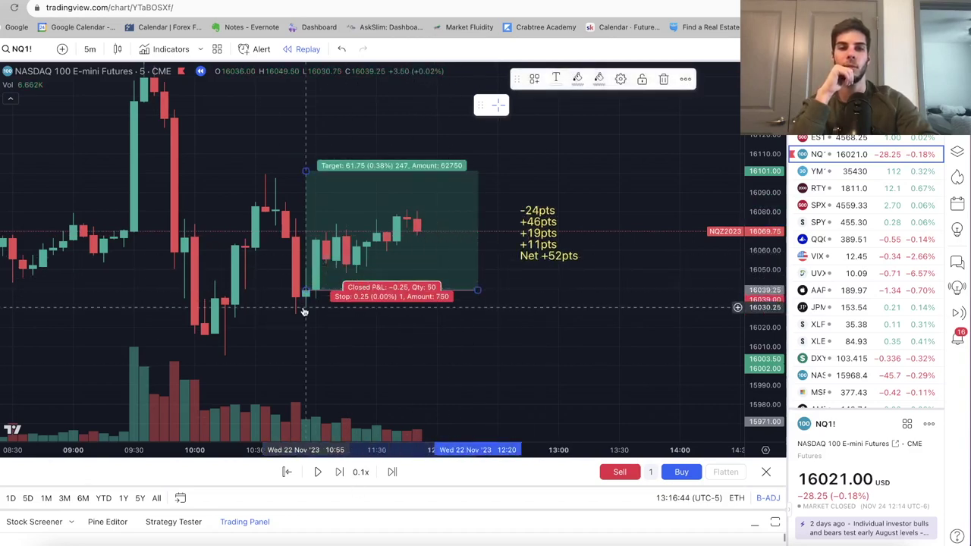
click(250, 345)
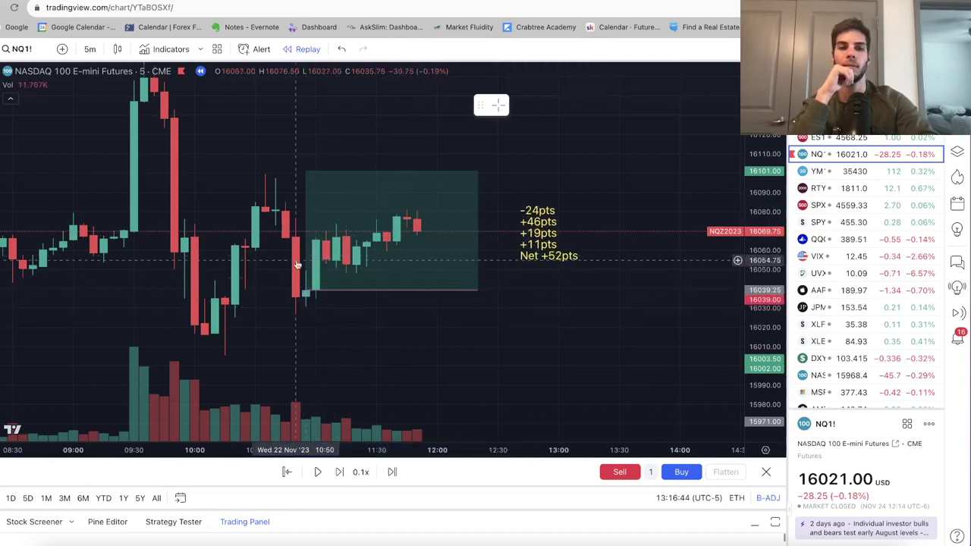
Step the replay of 22 November through the 11:55 to 12:10 candles.
click(339, 472)
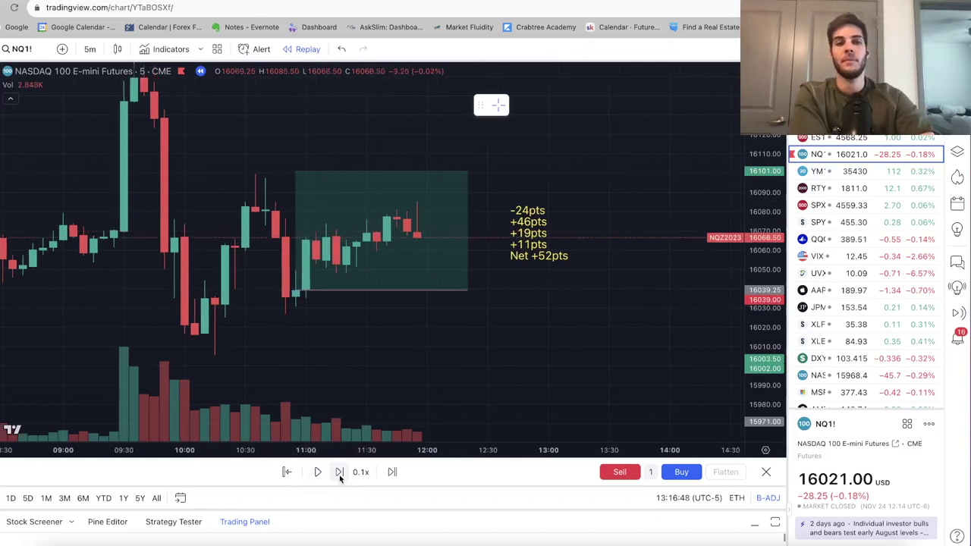
click(339, 472)
click(339, 472)
click(339, 472)
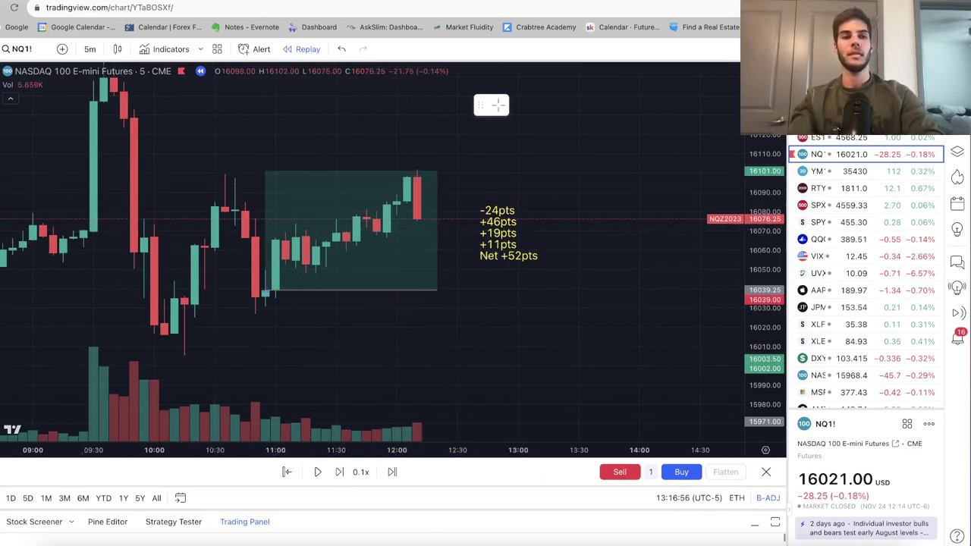
Add +31pts to the points note and replace its net line with "Net +83pts x 2 contracts with $50k acc" and "Net +83pts x 1 contract with $25k acc".
double_click(505, 258)
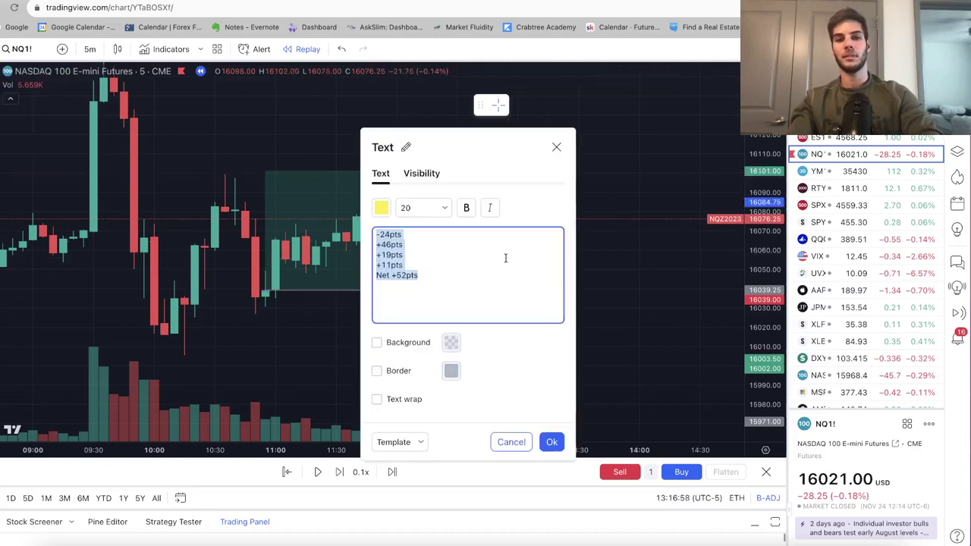
click(426, 265)
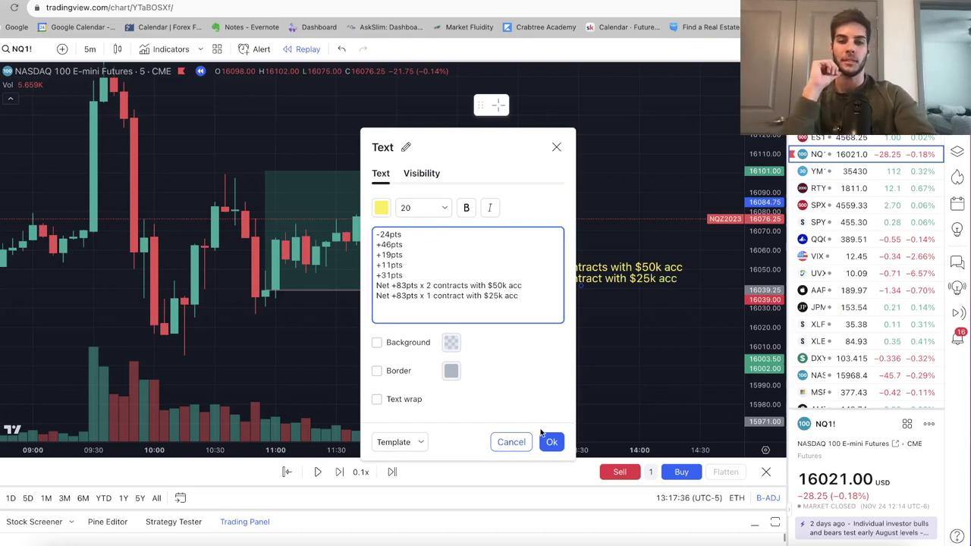
click(551, 441)
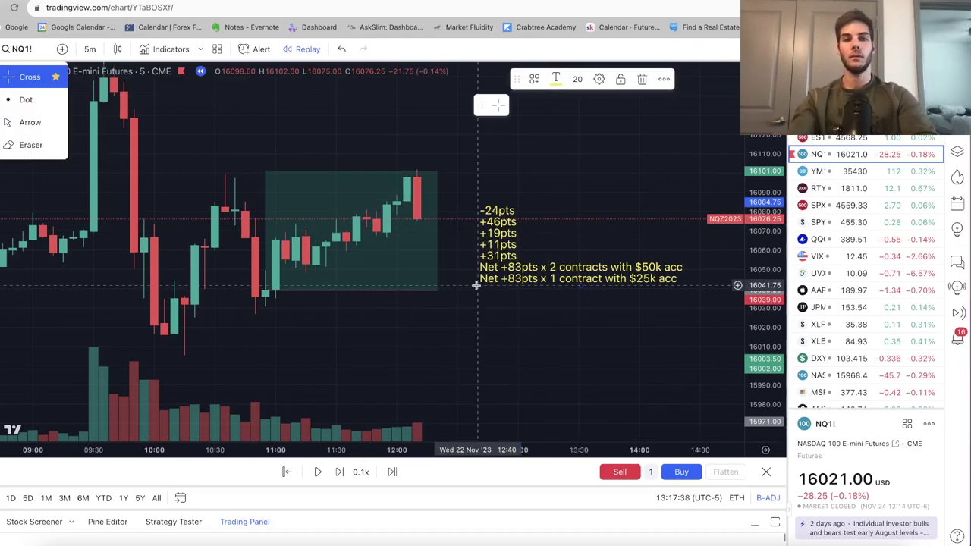
Delete the long position from the 22 November chart and clear all text from the points note.
click(409, 270)
key(Delete)
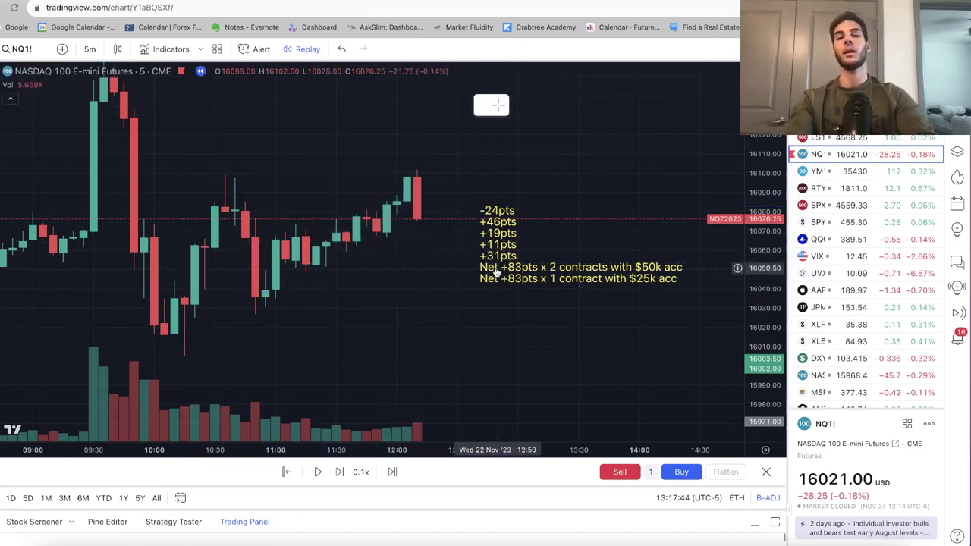
double_click(496, 272)
drag(541, 299, 377, 244)
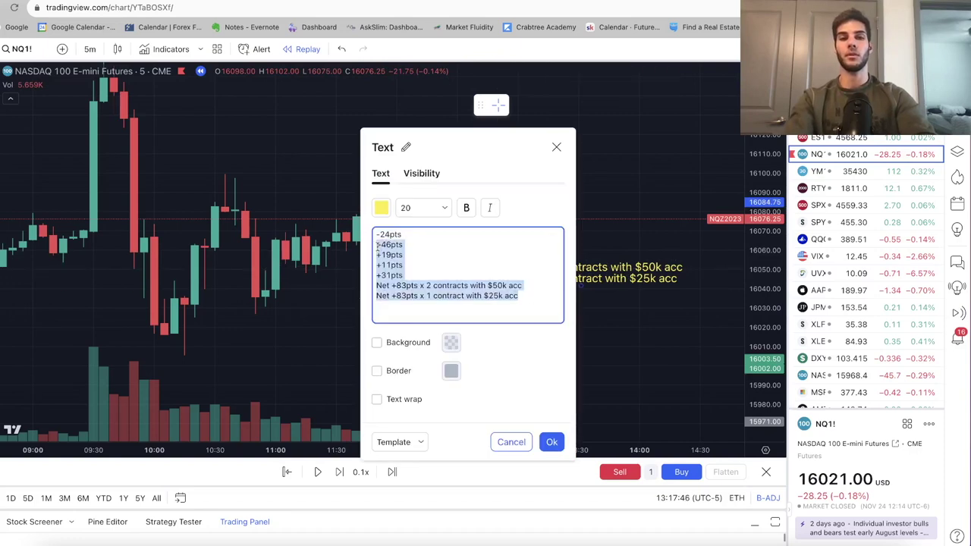
key(BackSpace)
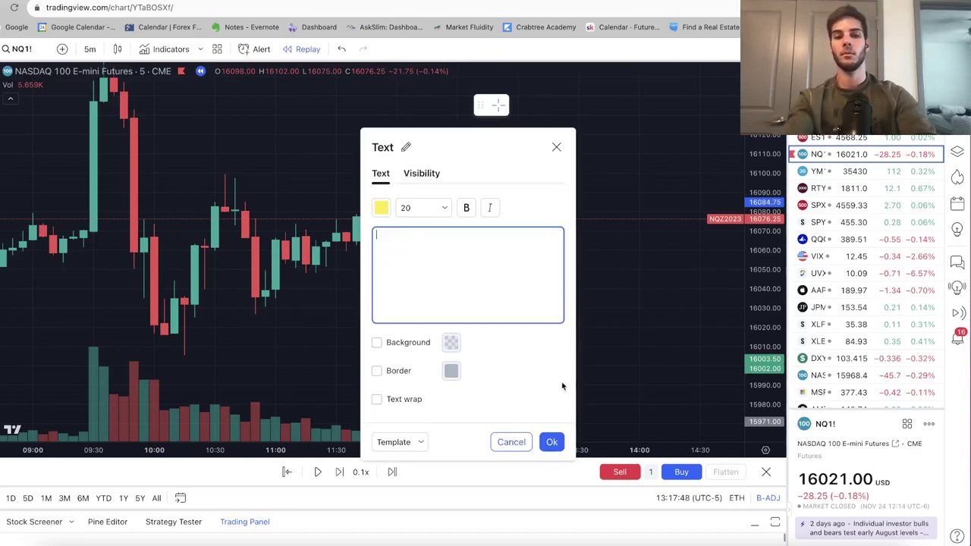
click(551, 441)
Step the replay of 22 November through the 12:15 to 16:45 candles.
click(338, 472)
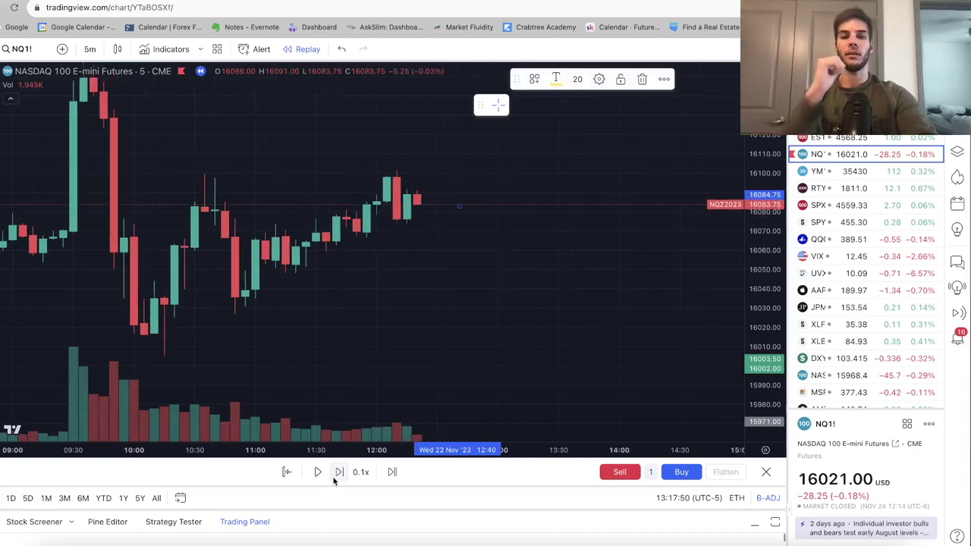
click(338, 472)
click(339, 471)
click(338, 472)
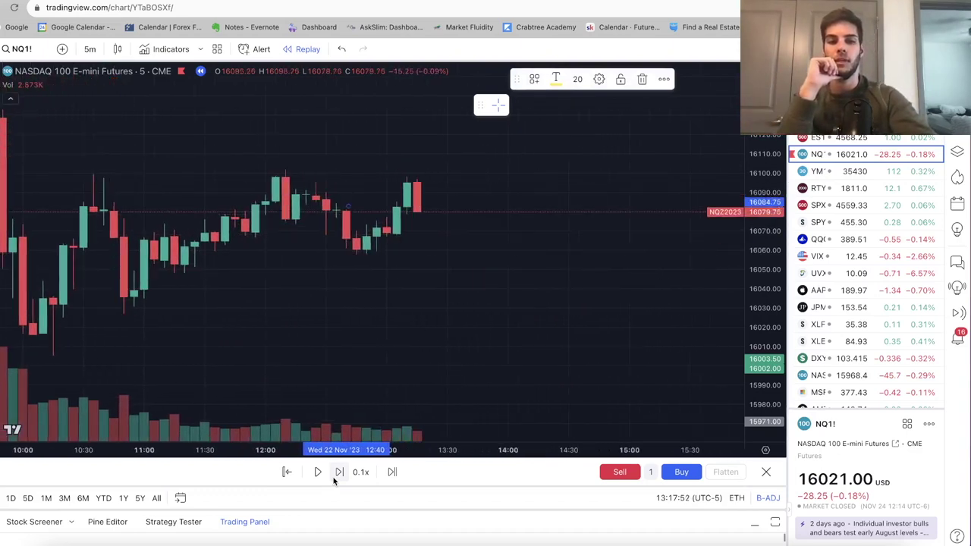
click(339, 472)
click(333, 478)
click(334, 478)
click(334, 478)
click(334, 478)
click(334, 478)
click(333, 477)
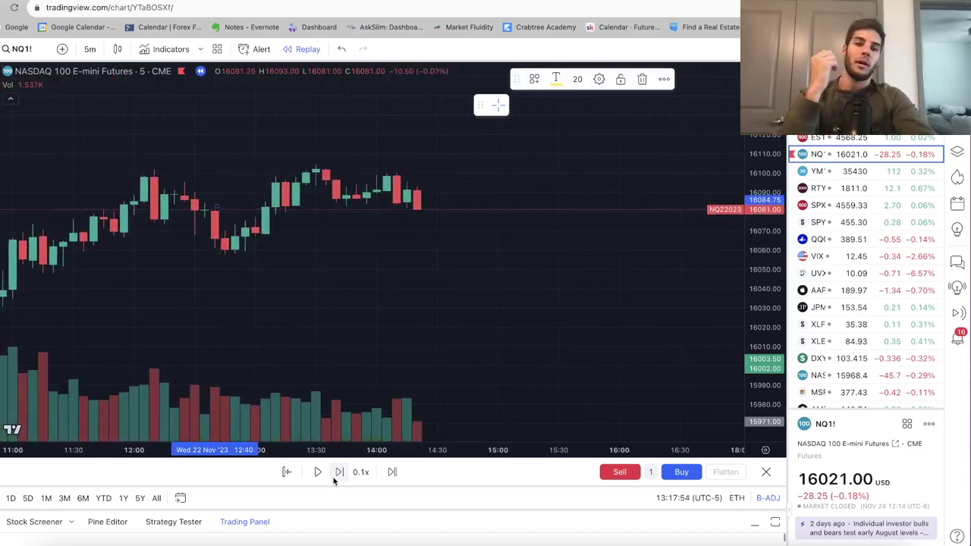
click(334, 478)
click(334, 477)
click(339, 472)
click(339, 471)
click(338, 472)
click(339, 471)
click(338, 471)
click(338, 472)
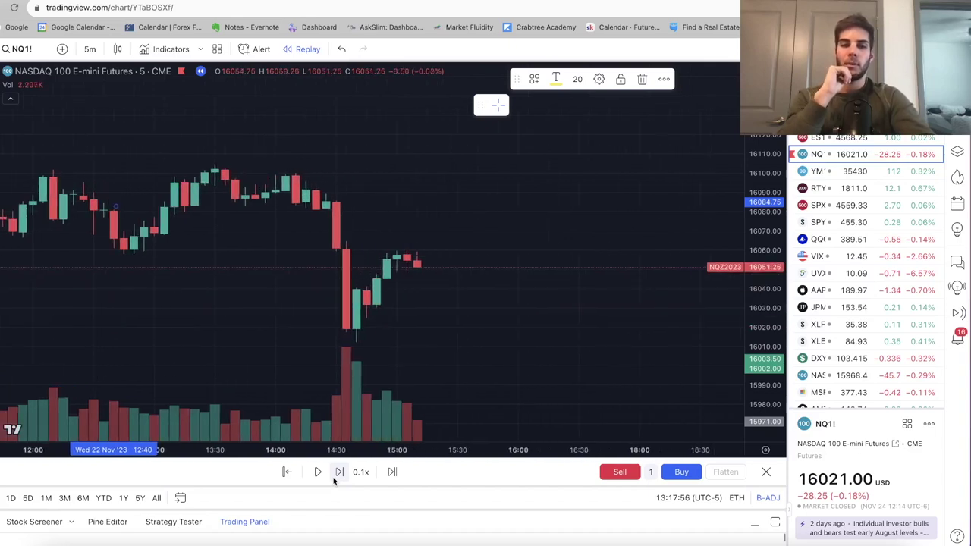
click(338, 472)
click(335, 478)
click(334, 478)
click(335, 478)
click(334, 478)
click(334, 478)
click(334, 478)
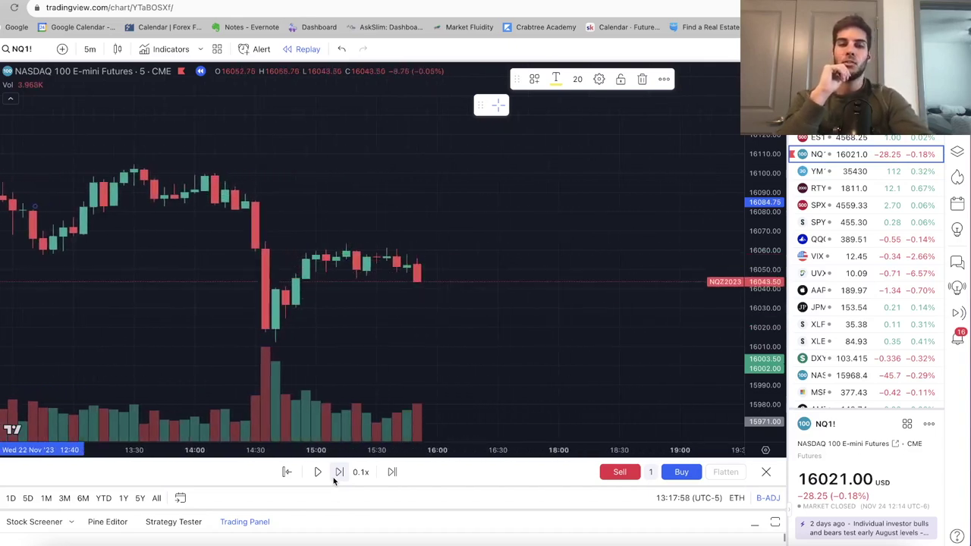
click(335, 478)
click(334, 478)
click(334, 476)
click(335, 477)
click(334, 476)
click(334, 476)
click(335, 476)
click(334, 476)
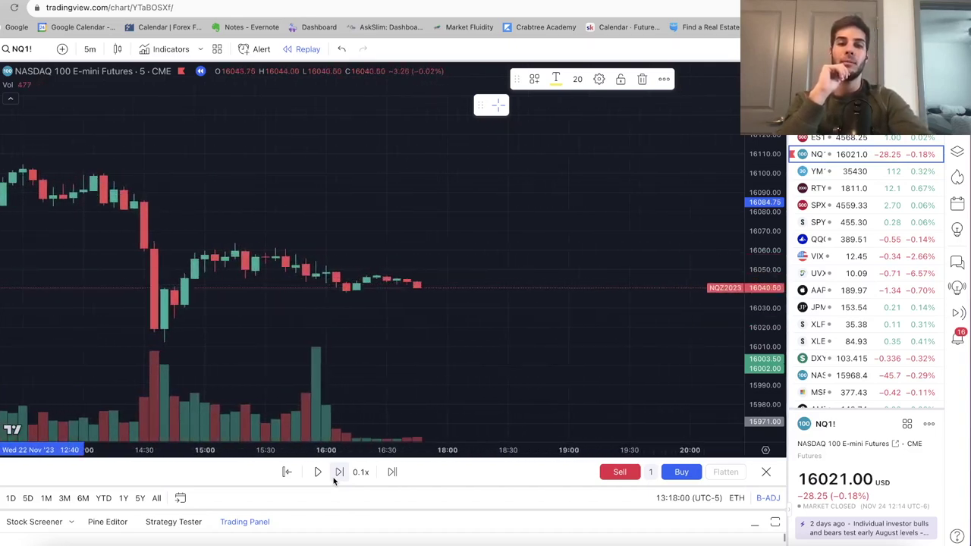
Step the replay of 22 November through the evening session up to the 23:50 candle.
click(334, 476)
click(335, 476)
click(338, 472)
click(338, 472)
click(338, 472)
click(339, 472)
click(338, 471)
click(338, 472)
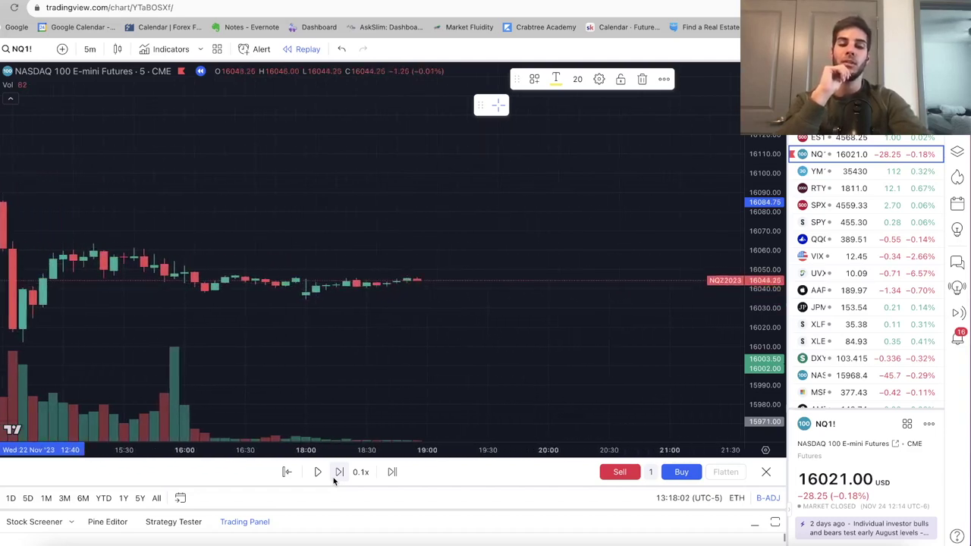
click(338, 471)
click(338, 472)
click(335, 478)
click(334, 477)
click(335, 477)
click(334, 478)
click(335, 478)
click(334, 478)
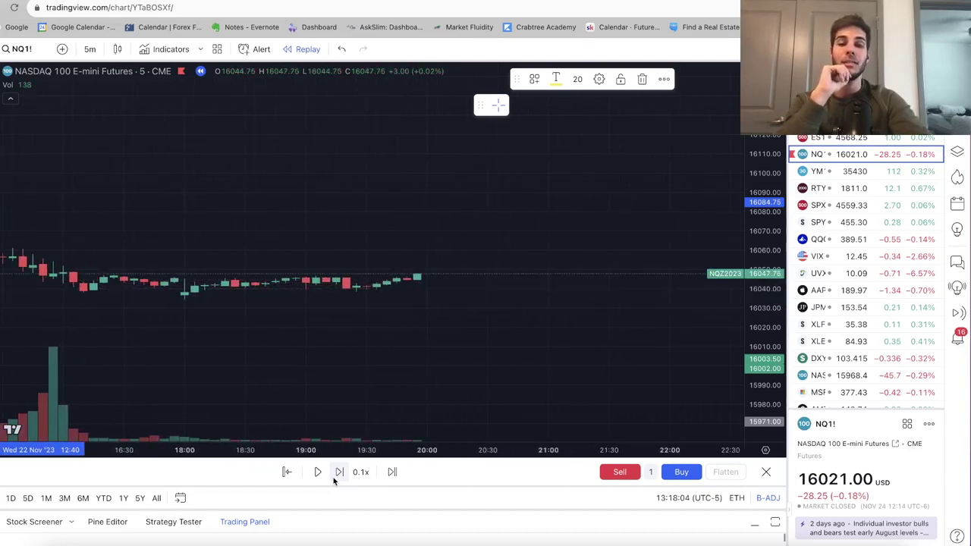
click(334, 478)
click(334, 477)
click(335, 478)
click(334, 479)
click(334, 479)
click(334, 478)
click(334, 478)
click(334, 479)
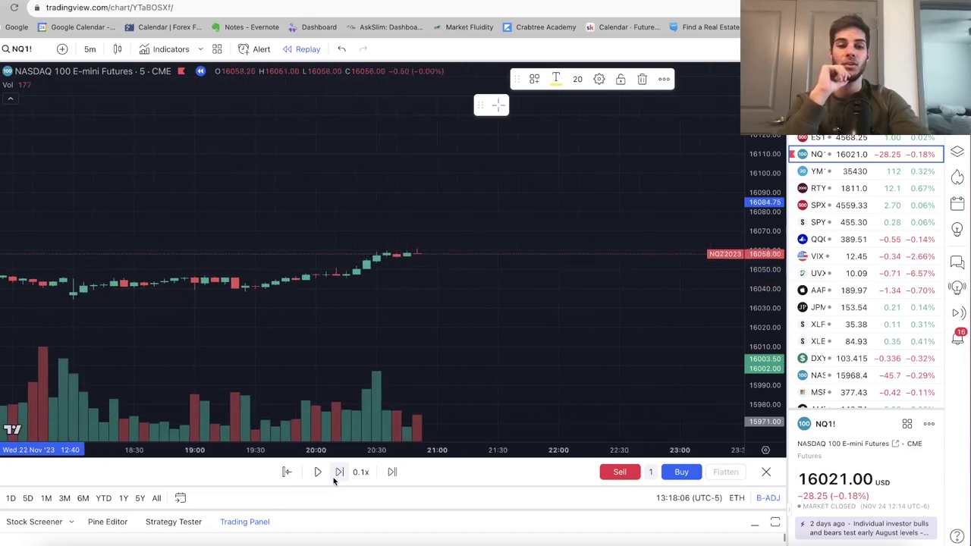
click(334, 478)
click(334, 478)
click(338, 472)
click(338, 471)
click(339, 471)
click(338, 472)
click(338, 472)
click(338, 471)
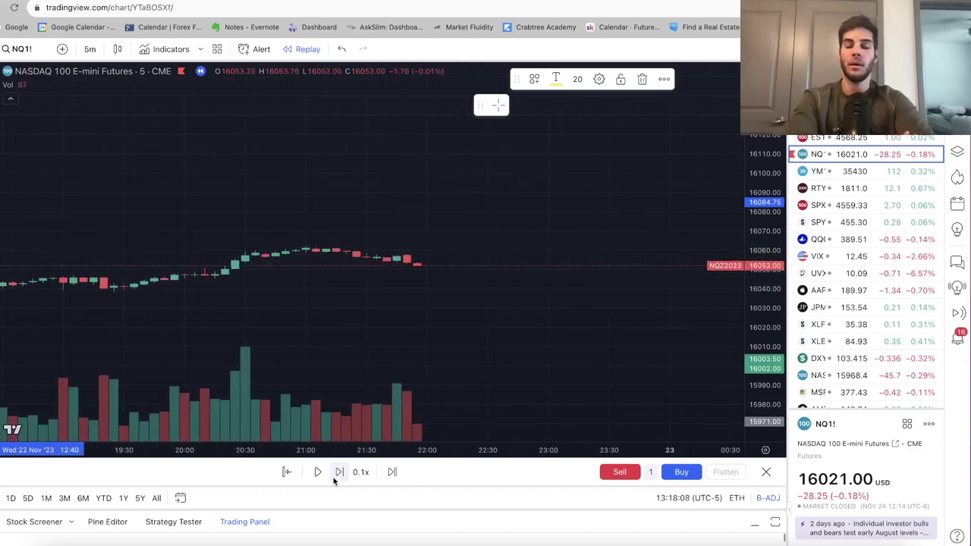
click(338, 471)
click(338, 472)
click(334, 479)
click(334, 478)
click(335, 478)
click(334, 478)
click(335, 479)
click(335, 479)
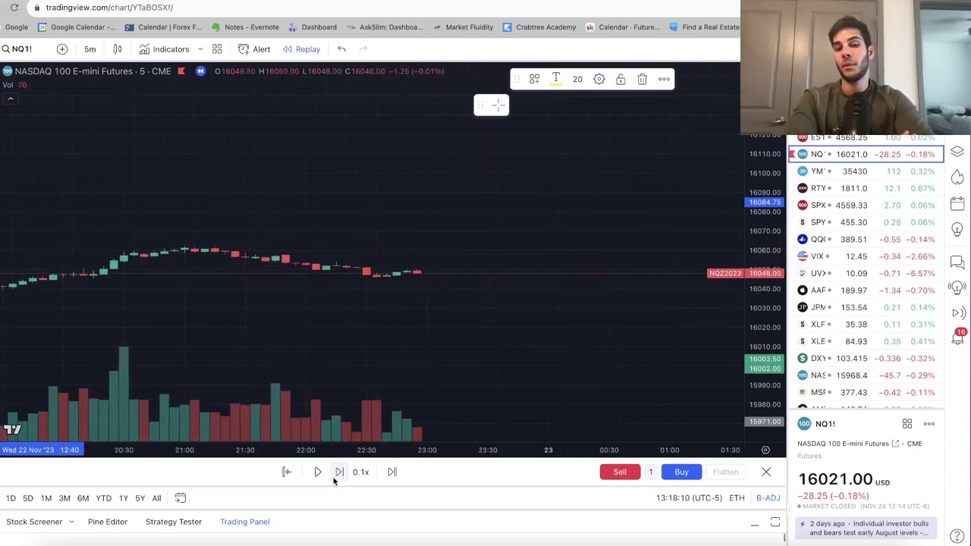
click(334, 478)
click(334, 478)
click(334, 478)
click(334, 478)
click(334, 478)
click(334, 478)
click(335, 478)
click(335, 478)
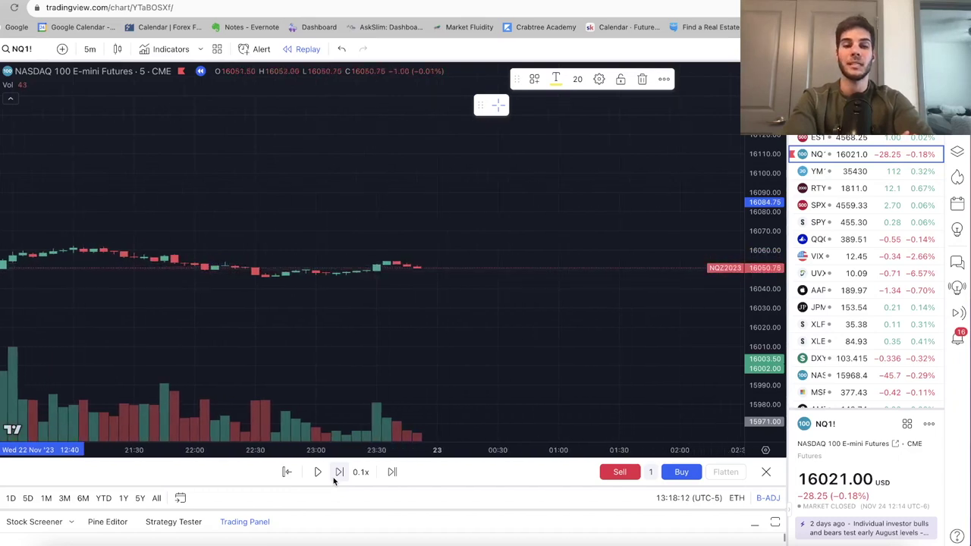
Step the replay past midnight and through the early hours to the 05:05 candle of 23 November.
click(334, 478)
click(334, 479)
click(334, 478)
click(334, 478)
click(335, 478)
click(334, 479)
click(334, 478)
click(334, 478)
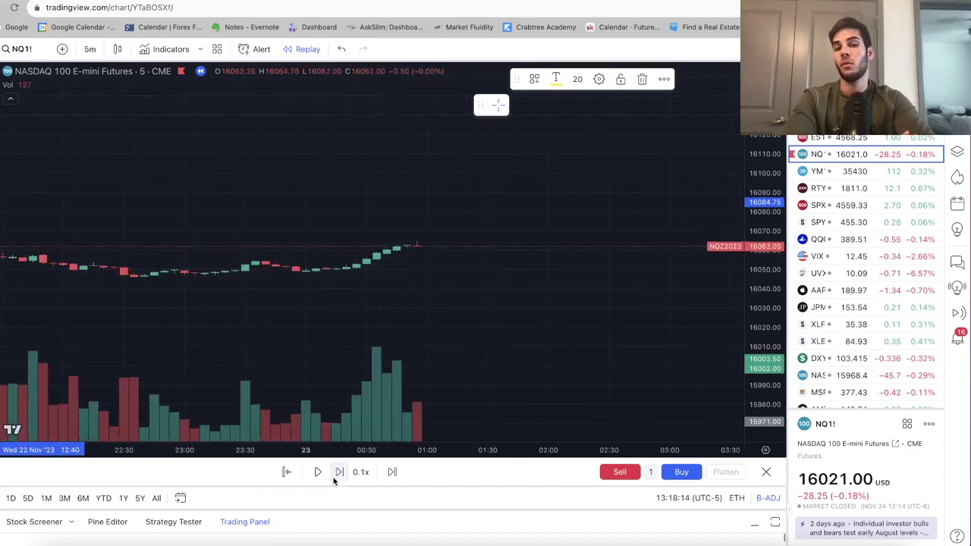
click(334, 478)
click(334, 478)
click(335, 479)
click(334, 479)
click(335, 478)
click(335, 479)
click(334, 478)
click(335, 478)
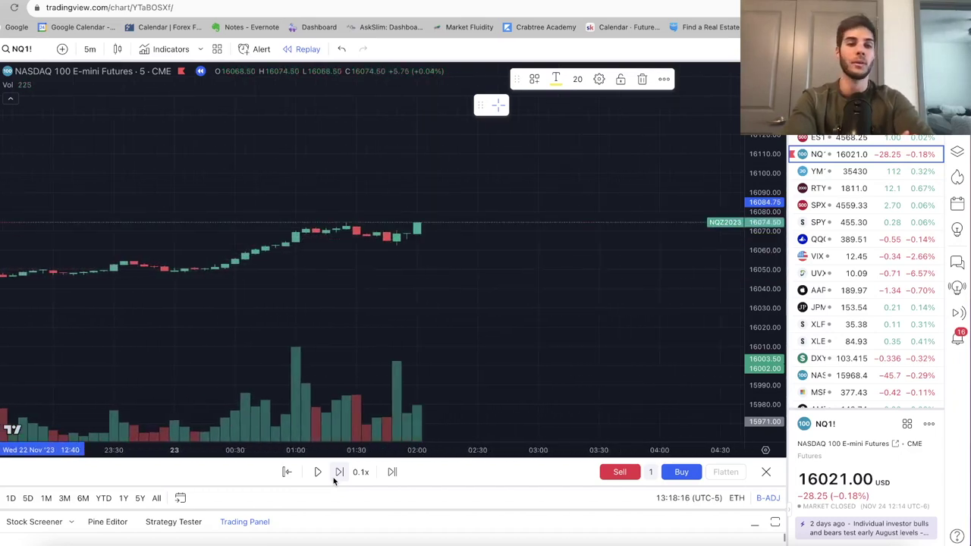
click(334, 479)
click(334, 478)
click(334, 479)
click(334, 478)
click(335, 478)
click(334, 479)
click(335, 478)
click(334, 478)
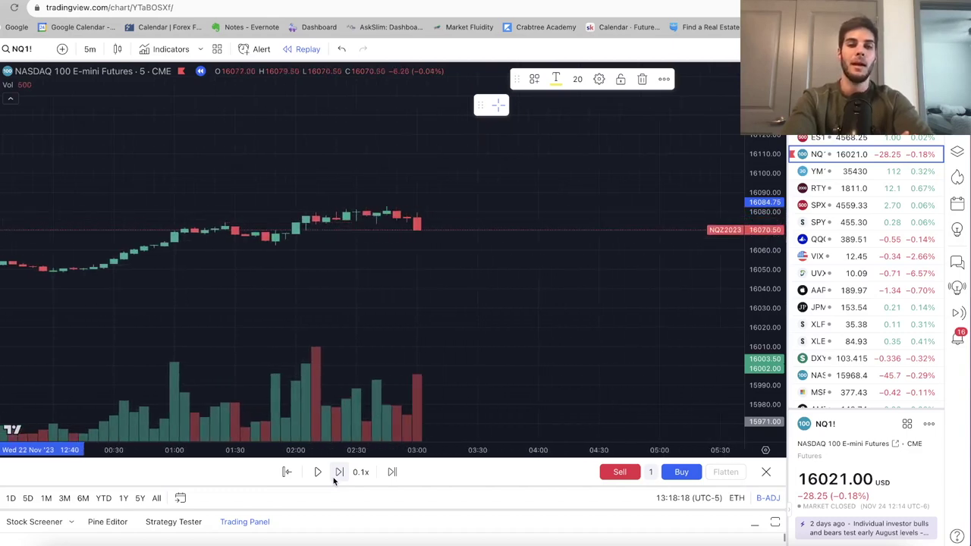
click(335, 478)
click(334, 479)
click(334, 478)
click(334, 478)
click(334, 478)
click(334, 479)
click(334, 478)
click(334, 479)
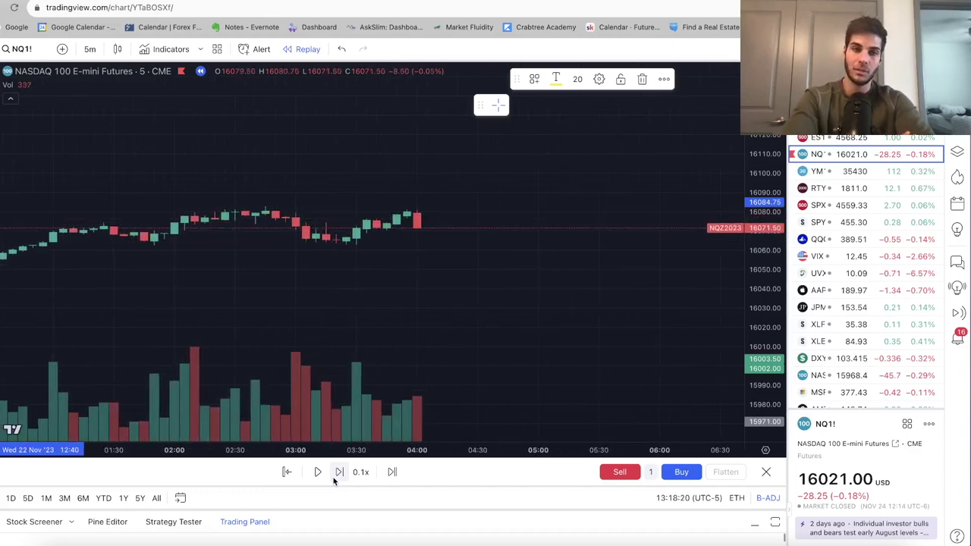
click(335, 479)
click(335, 478)
click(334, 478)
click(334, 479)
click(335, 478)
click(334, 479)
click(334, 478)
click(334, 479)
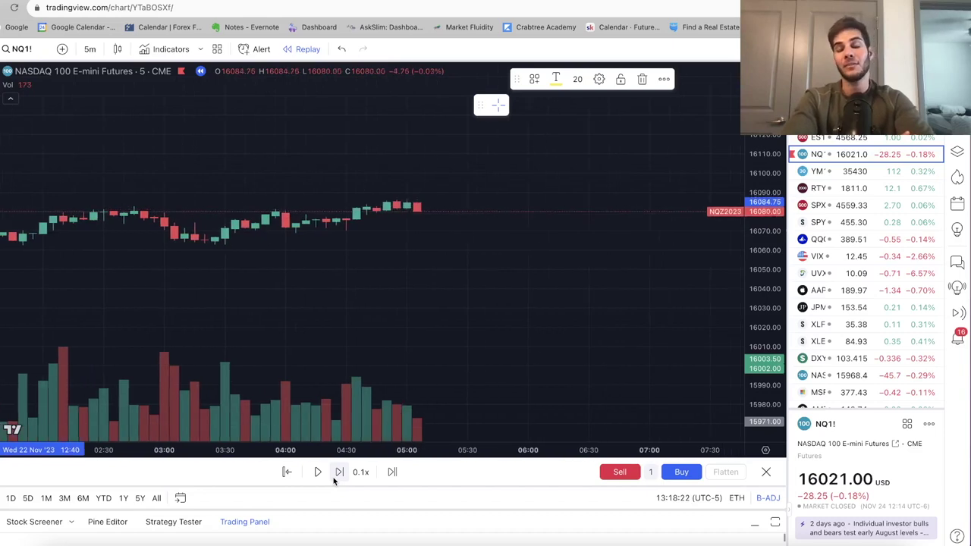
Step the replay of 23 November through the premarket candles up to the 09:25 candle.
click(335, 478)
click(334, 478)
click(334, 479)
click(333, 478)
click(334, 478)
click(334, 478)
click(333, 478)
click(334, 478)
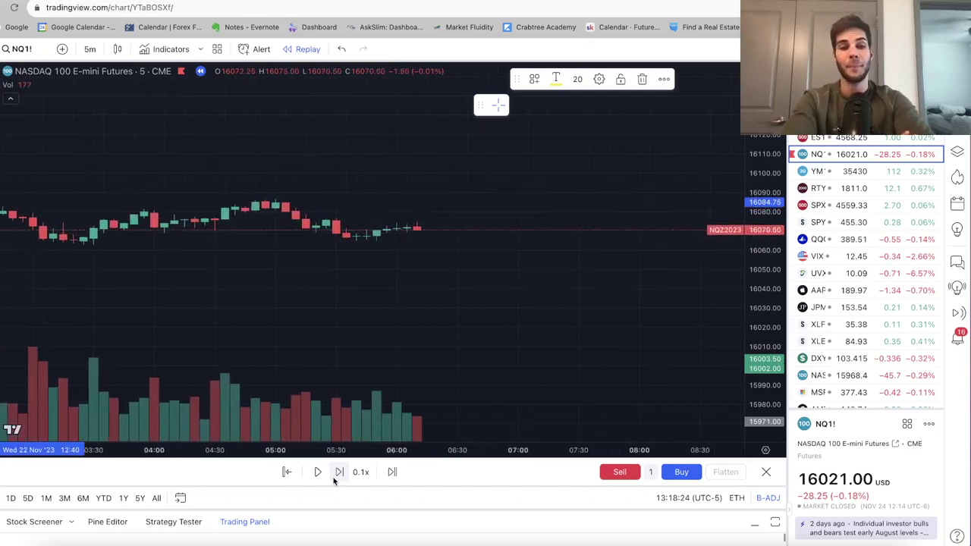
click(333, 478)
click(334, 478)
click(333, 478)
click(333, 478)
click(334, 478)
click(333, 479)
click(334, 479)
click(334, 478)
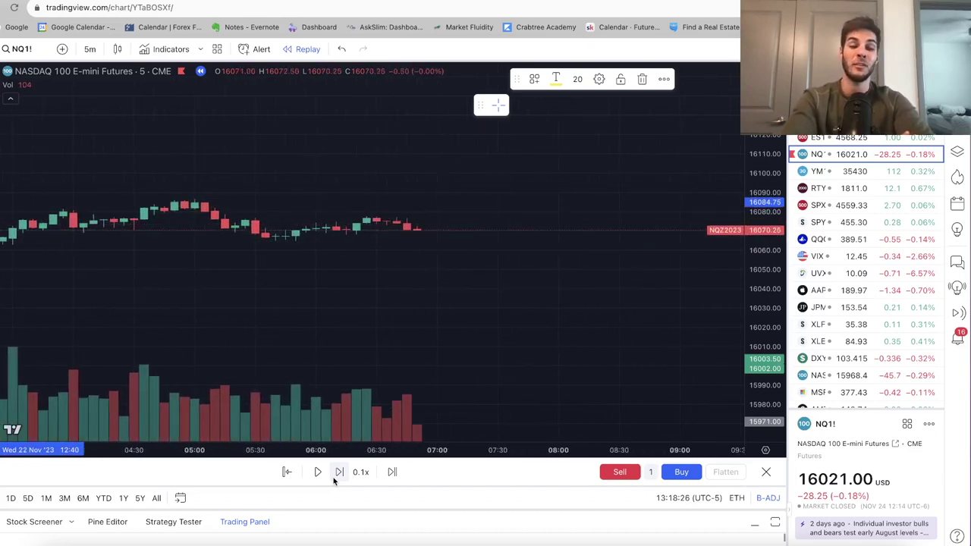
click(333, 478)
click(334, 478)
click(333, 479)
click(334, 478)
click(334, 478)
click(334, 479)
click(333, 479)
click(334, 479)
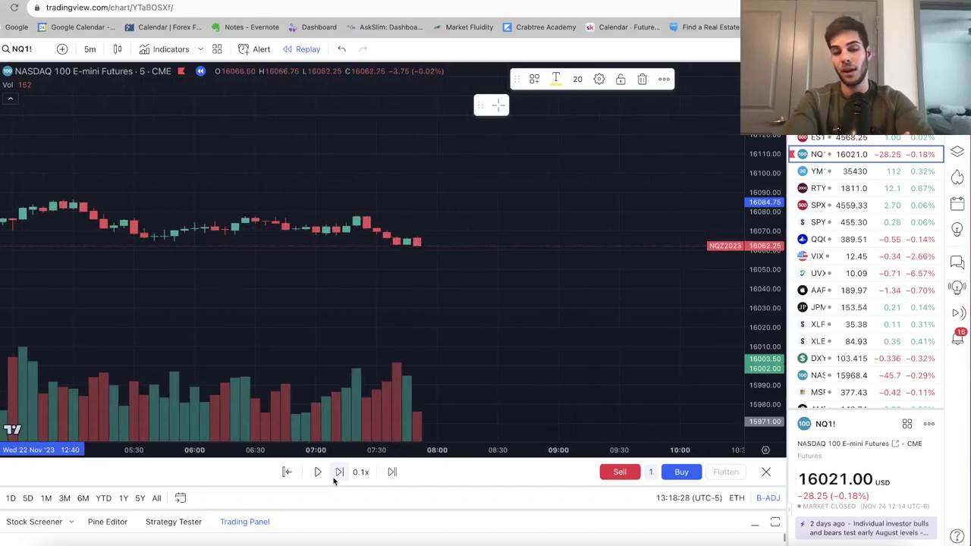
click(333, 479)
click(333, 478)
click(334, 479)
click(333, 478)
click(334, 479)
click(333, 479)
click(333, 479)
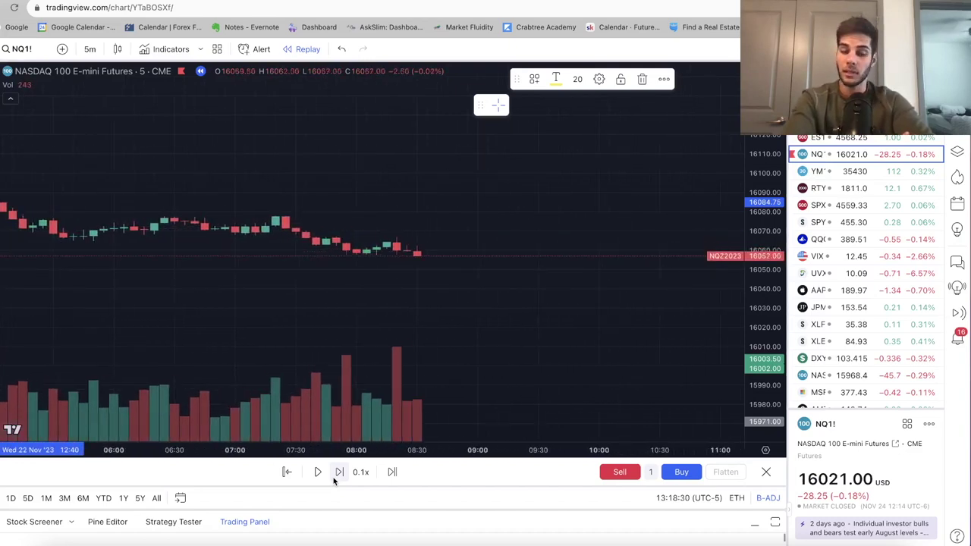
click(333, 479)
click(333, 478)
click(333, 479)
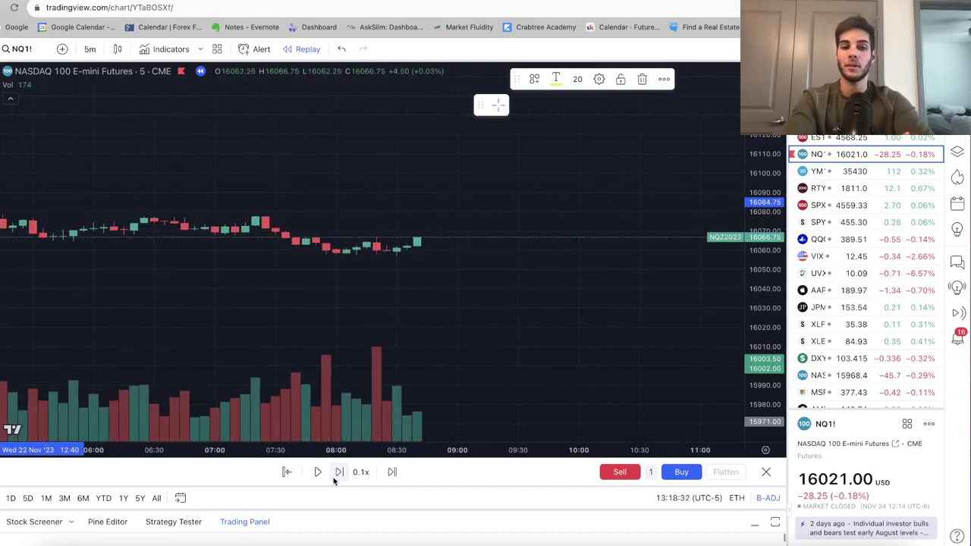
click(333, 478)
click(334, 479)
click(334, 478)
click(333, 479)
click(333, 479)
click(339, 472)
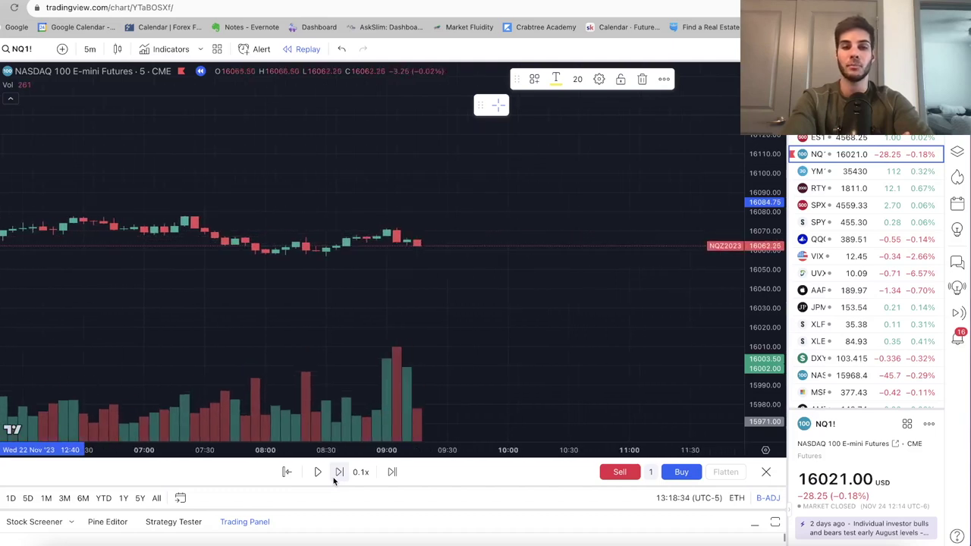
click(339, 472)
click(339, 471)
click(339, 472)
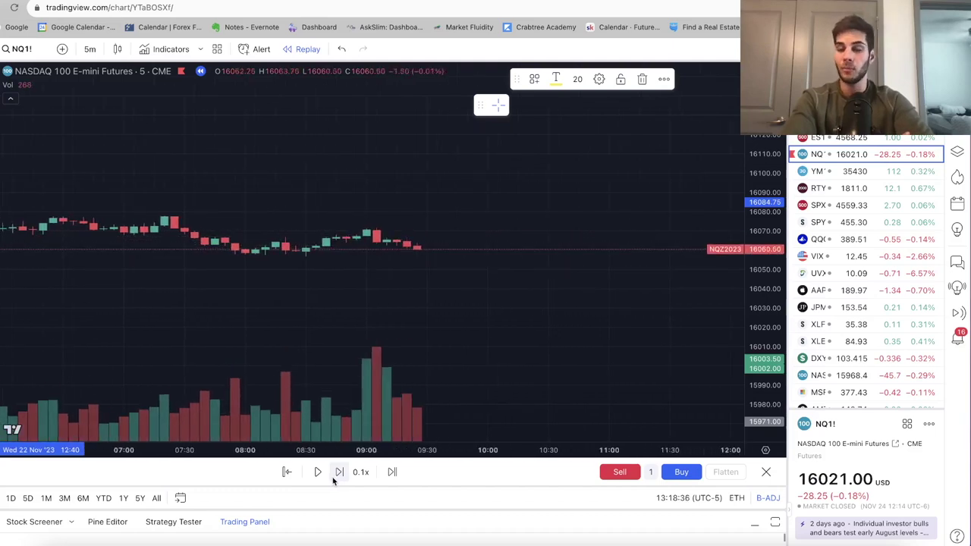
click(334, 477)
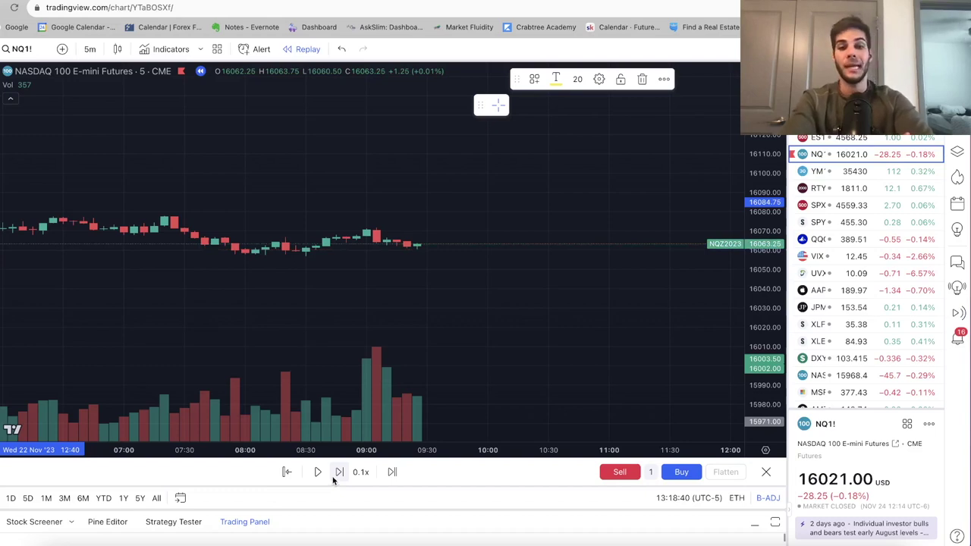
Deselect the text drawing and step the replay of 23 November from the 09:30 open to the 12:10 candle.
click(414, 340)
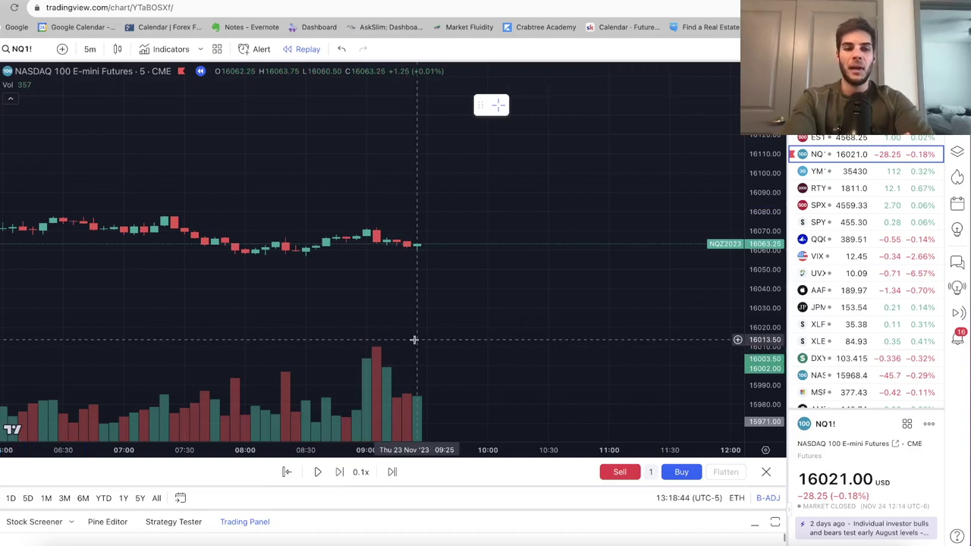
scroll(420, 339, left, 1)
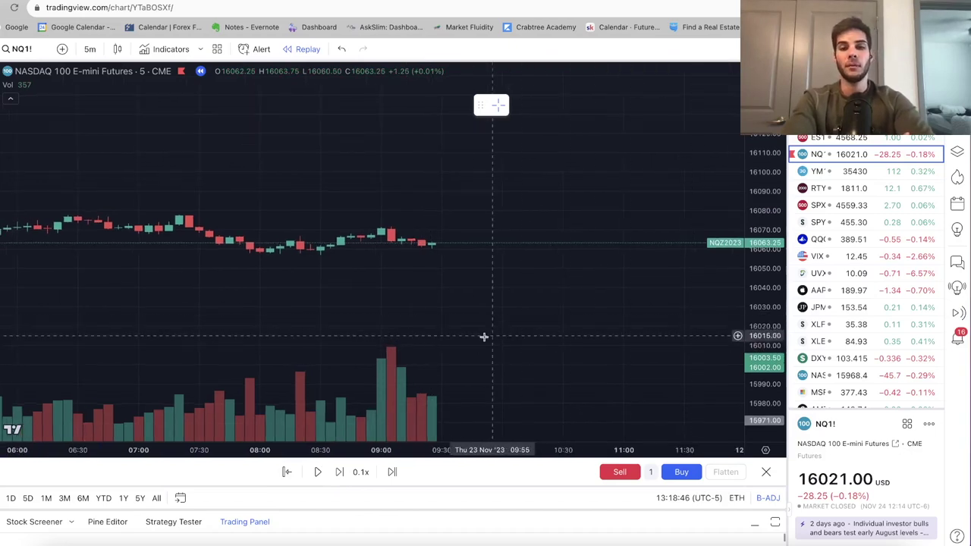
click(339, 472)
click(339, 472)
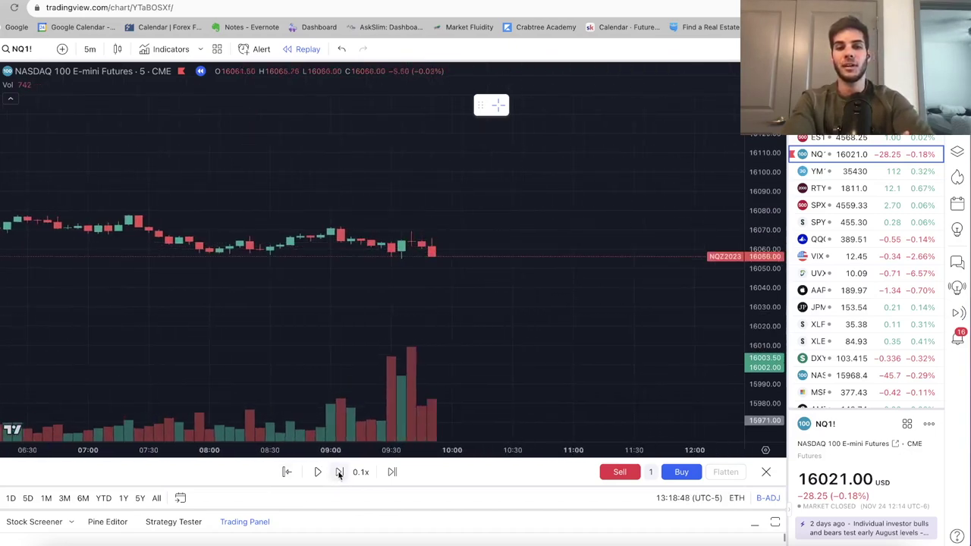
click(339, 472)
click(339, 472)
click(339, 472)
click(339, 471)
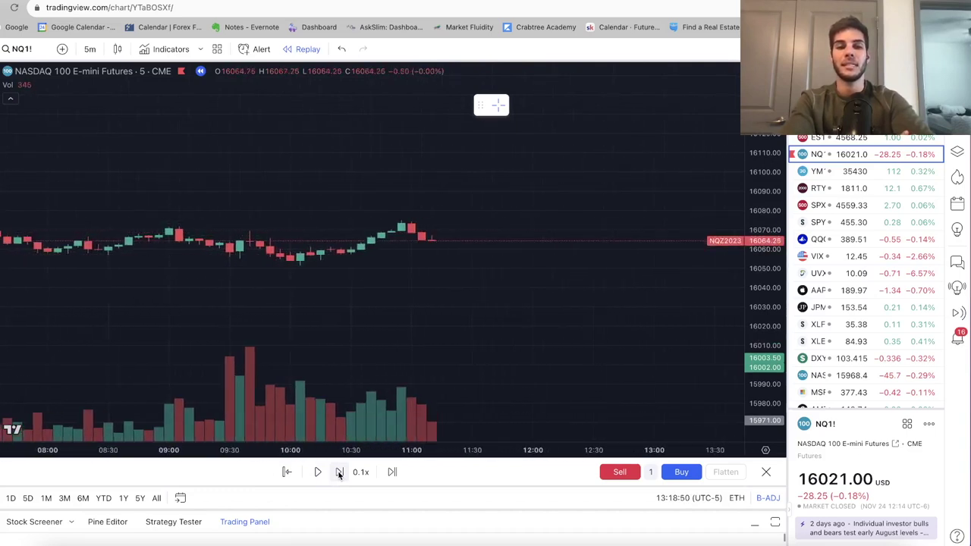
click(339, 472)
click(339, 472)
click(339, 471)
click(339, 471)
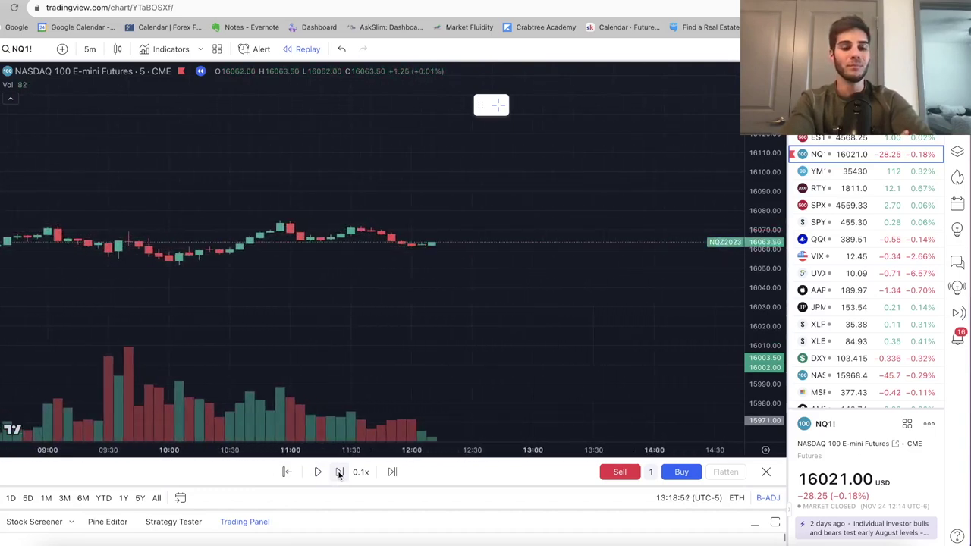
Step the replay through the rest of 23 November and its evening session to the 00:10 candle of 24 November.
click(339, 472)
click(339, 472)
click(339, 472)
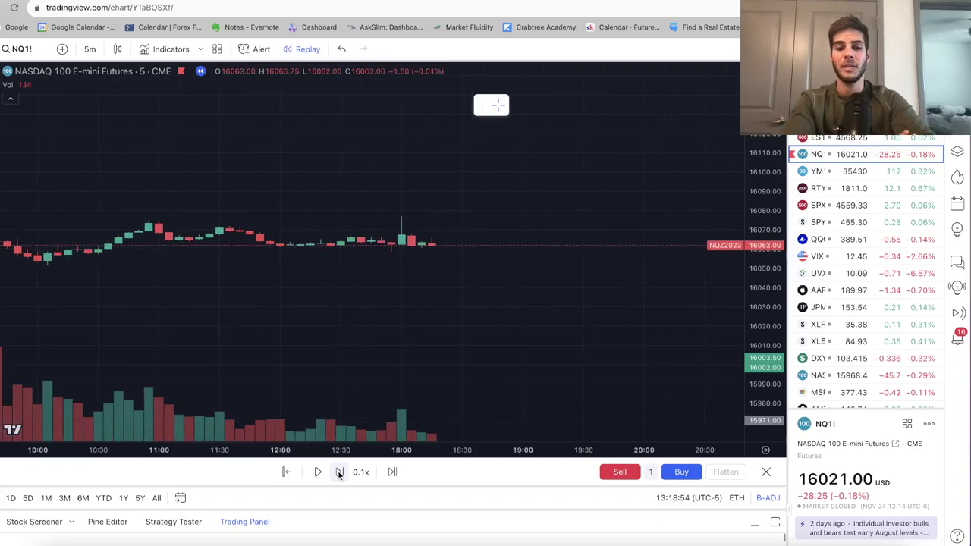
click(339, 472)
click(339, 472)
click(339, 472)
click(339, 472)
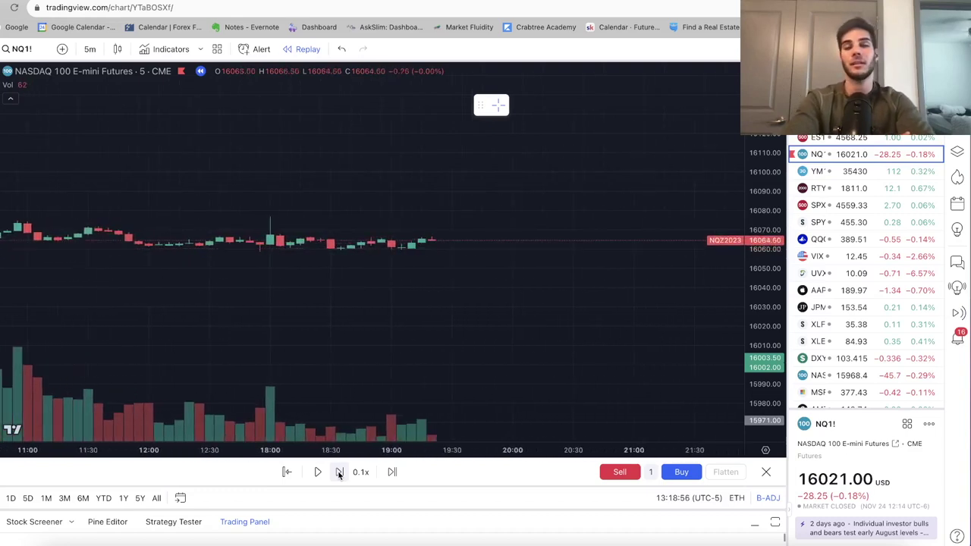
click(339, 472)
click(339, 471)
click(339, 472)
click(339, 471)
click(339, 472)
click(339, 472)
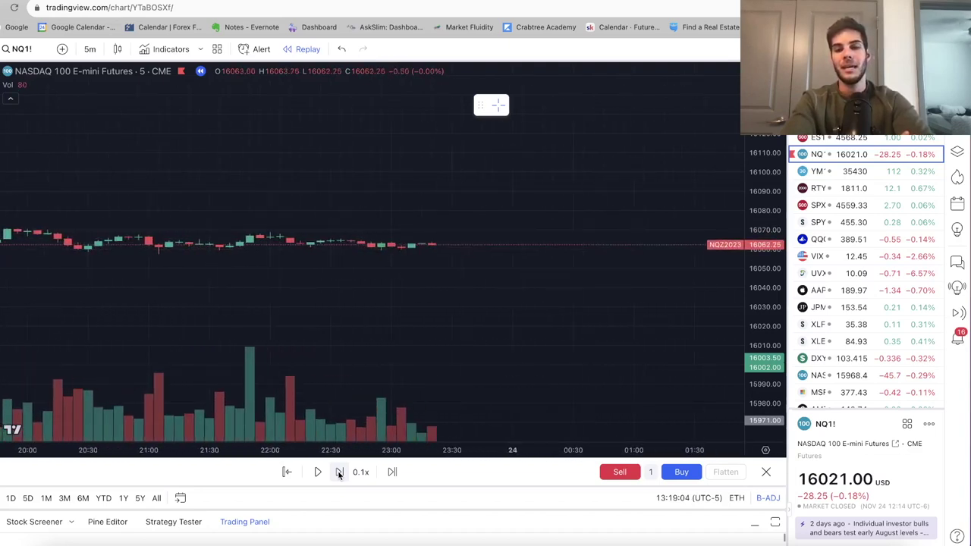
click(339, 472)
click(339, 471)
click(339, 471)
click(339, 472)
click(339, 472)
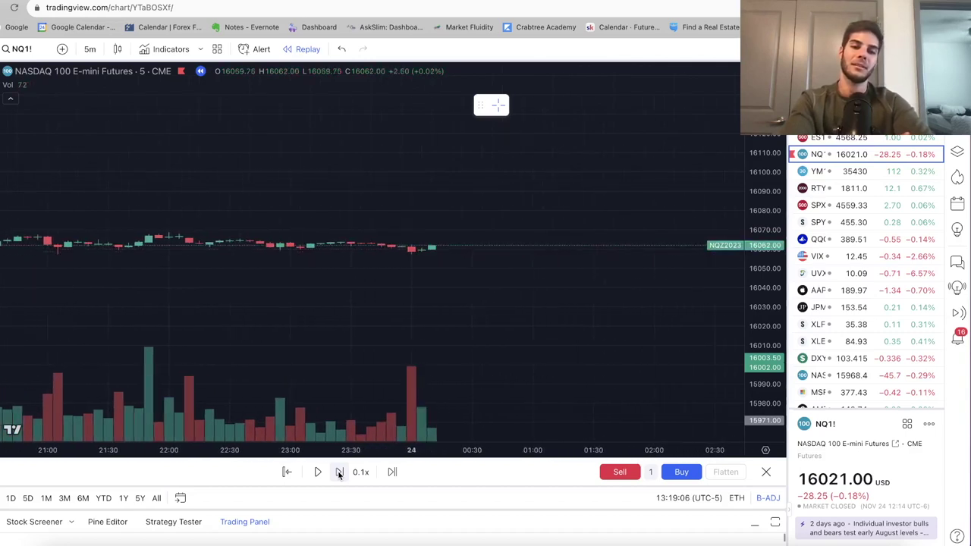
Step the replay of 24 November through the overnight candles up to the 03:05 candle.
click(339, 472)
click(339, 471)
click(339, 472)
click(339, 472)
click(339, 472)
click(339, 471)
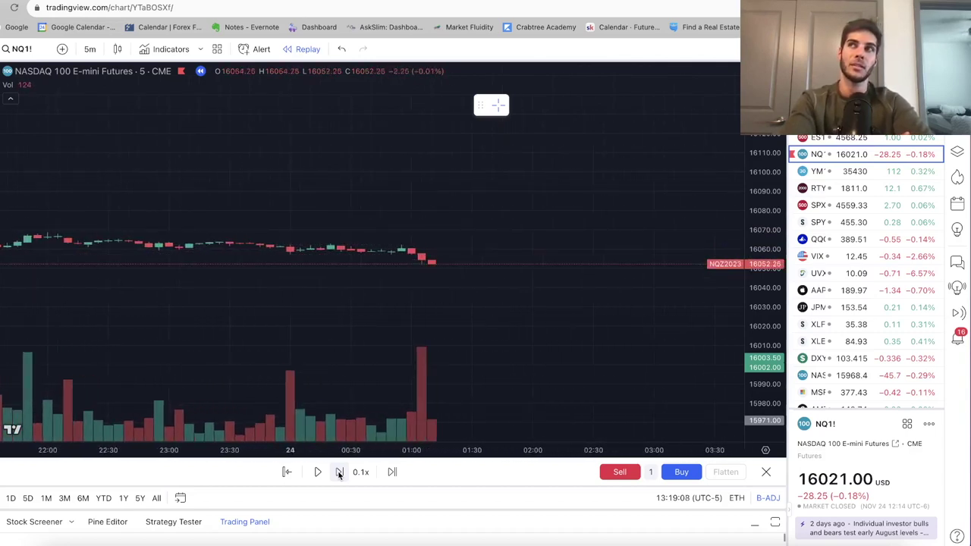
click(339, 472)
click(339, 472)
click(339, 471)
click(339, 471)
click(339, 471)
click(339, 472)
click(339, 471)
click(339, 472)
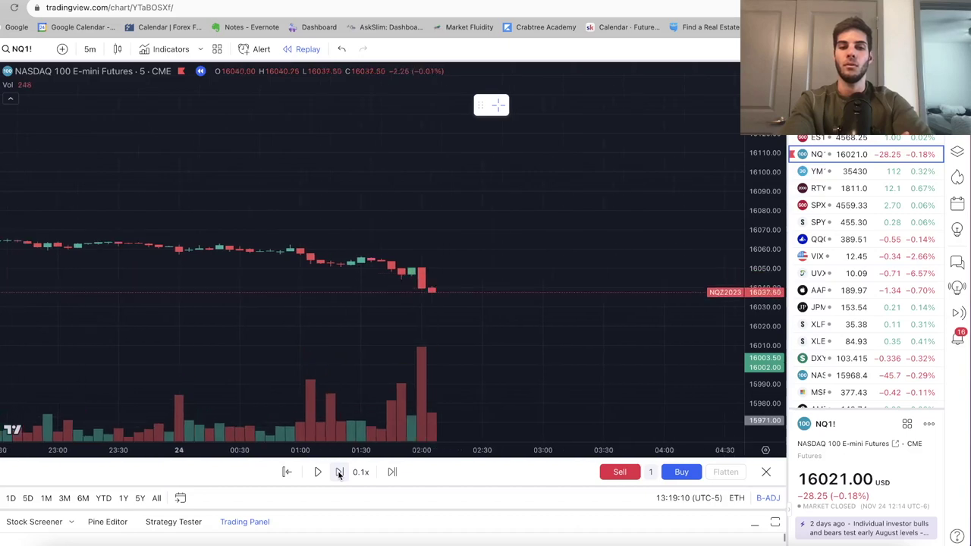
click(338, 472)
click(339, 472)
click(339, 472)
click(339, 472)
click(339, 472)
click(339, 472)
click(339, 472)
click(339, 471)
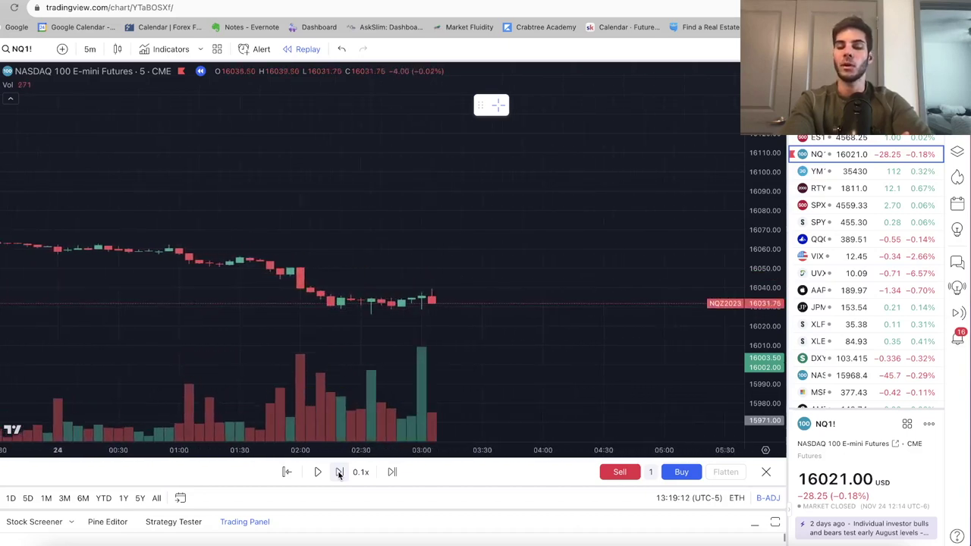
Step the replay of 24 November on through the early morning to the 06:00 candle.
click(339, 472)
click(339, 472)
click(339, 472)
click(339, 472)
click(339, 472)
click(339, 471)
click(339, 471)
click(339, 472)
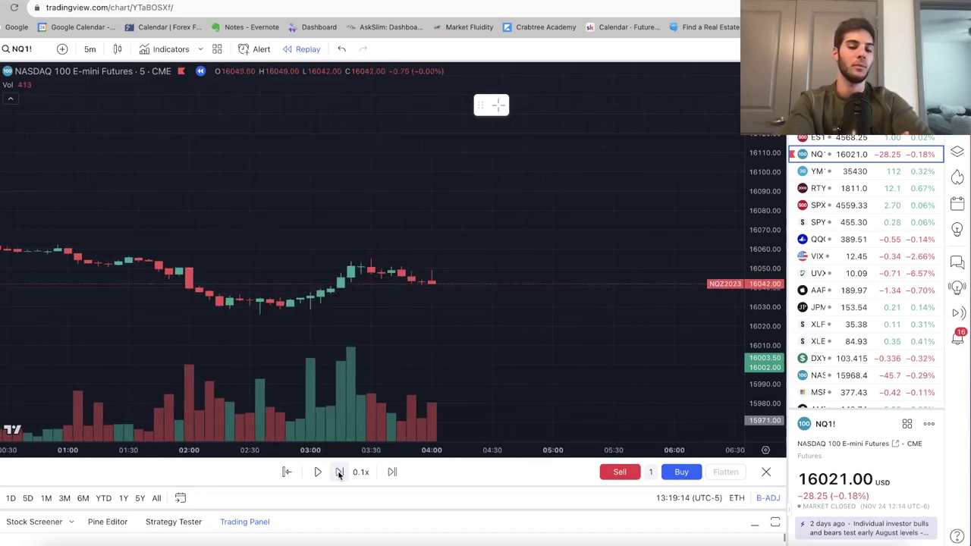
click(339, 472)
click(339, 471)
click(339, 471)
click(339, 472)
click(339, 472)
click(339, 471)
click(339, 471)
click(339, 472)
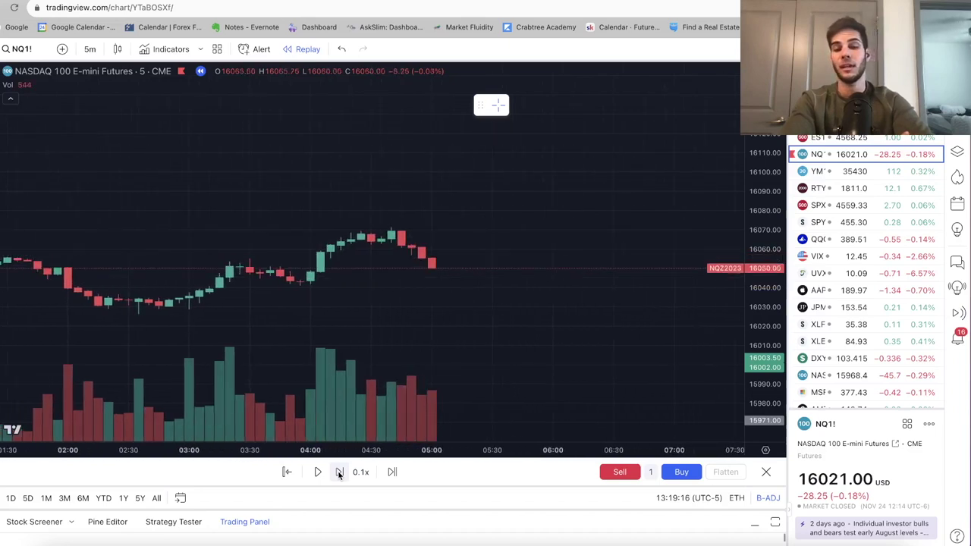
click(339, 472)
click(339, 472)
click(339, 471)
click(339, 472)
click(339, 472)
click(339, 472)
click(339, 471)
click(339, 471)
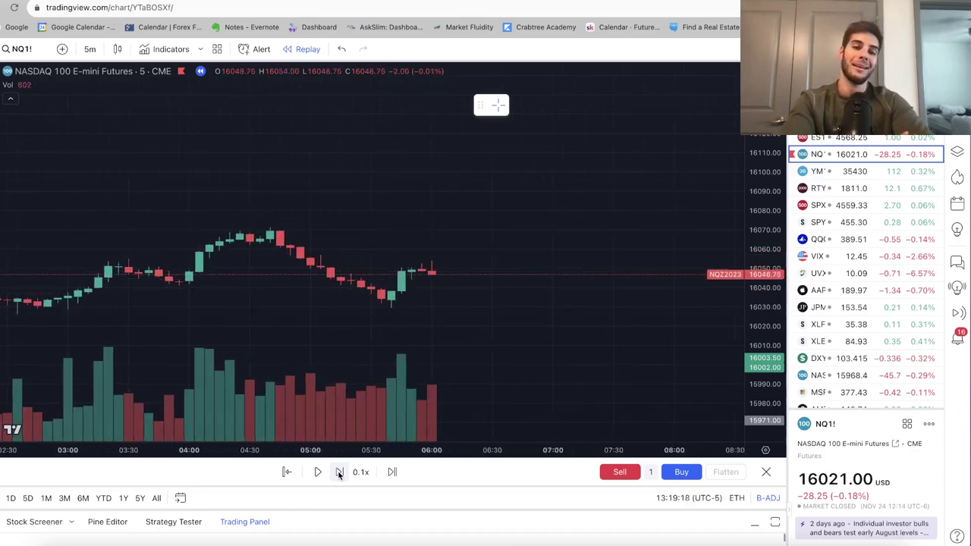
Step the replay of 24 November through the pre-market candles from 06:00 to the 08:05 candle.
click(339, 472)
click(339, 472)
click(339, 472)
click(339, 472)
click(339, 471)
click(339, 471)
click(339, 472)
click(339, 471)
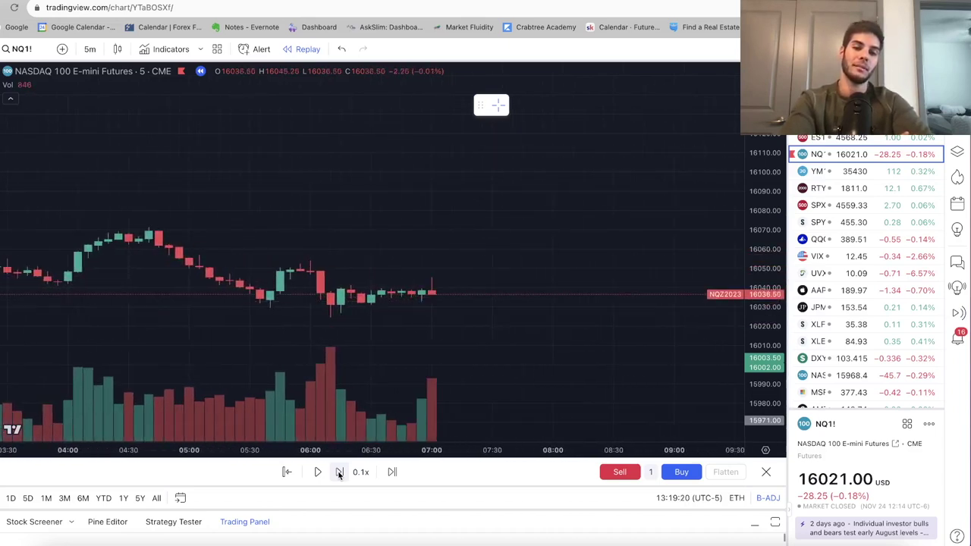
click(339, 472)
click(339, 471)
click(339, 472)
click(339, 471)
click(339, 472)
click(339, 472)
click(339, 471)
click(339, 472)
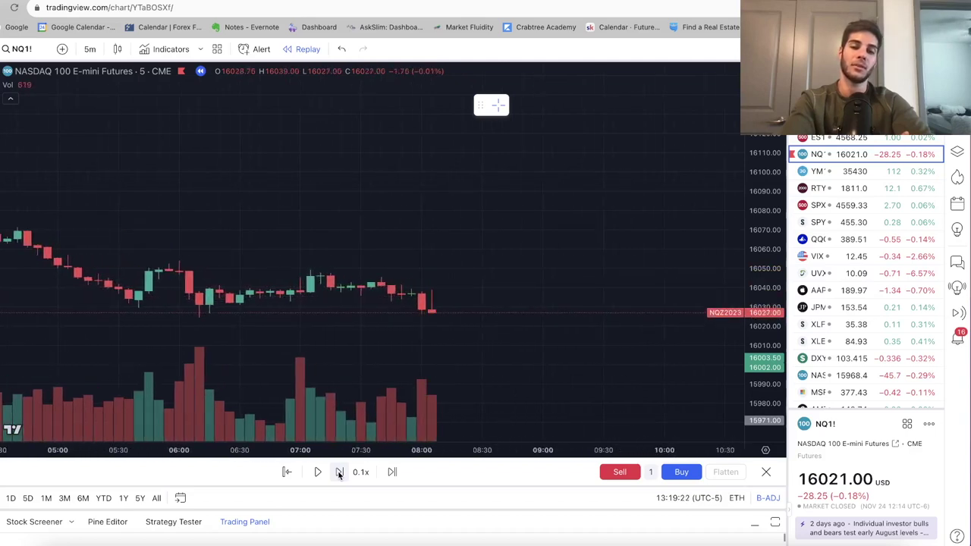
Step the replay of 24 November forward from 08:05 to the 09:00 candle.
click(339, 472)
click(338, 472)
click(339, 472)
click(339, 472)
click(339, 472)
click(339, 471)
click(339, 471)
click(339, 472)
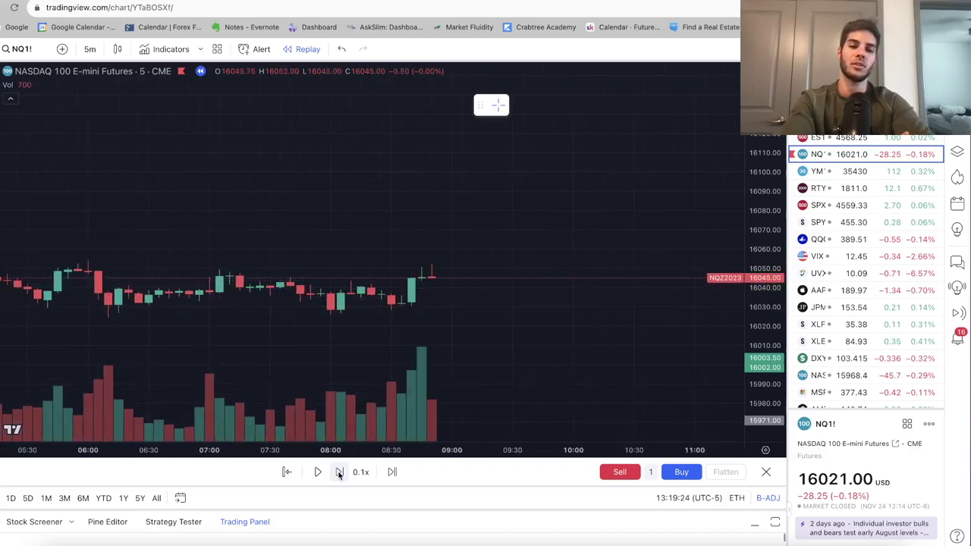
click(339, 471)
click(339, 472)
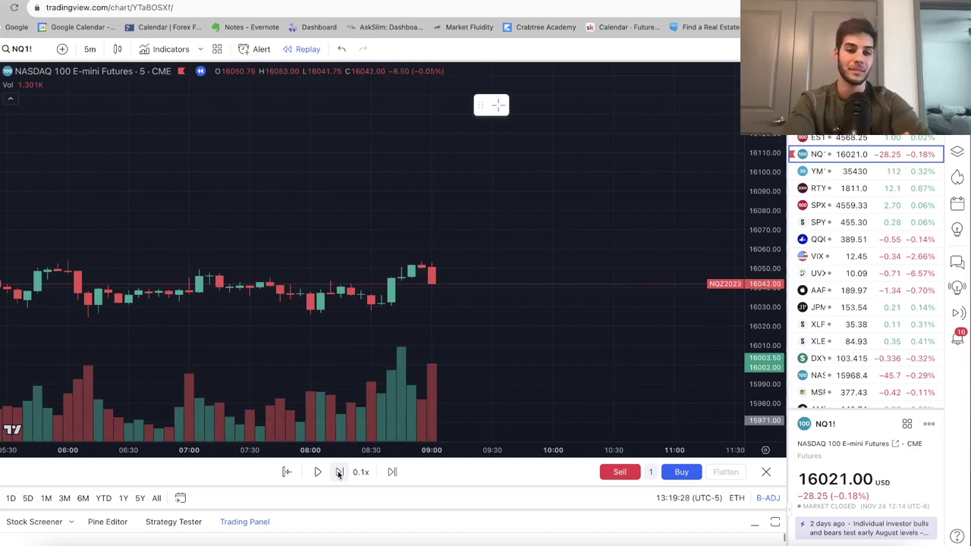
Step the replay of 24 November from 09:00 to the 09:30 opening candle.
click(339, 471)
click(338, 472)
click(339, 472)
click(339, 471)
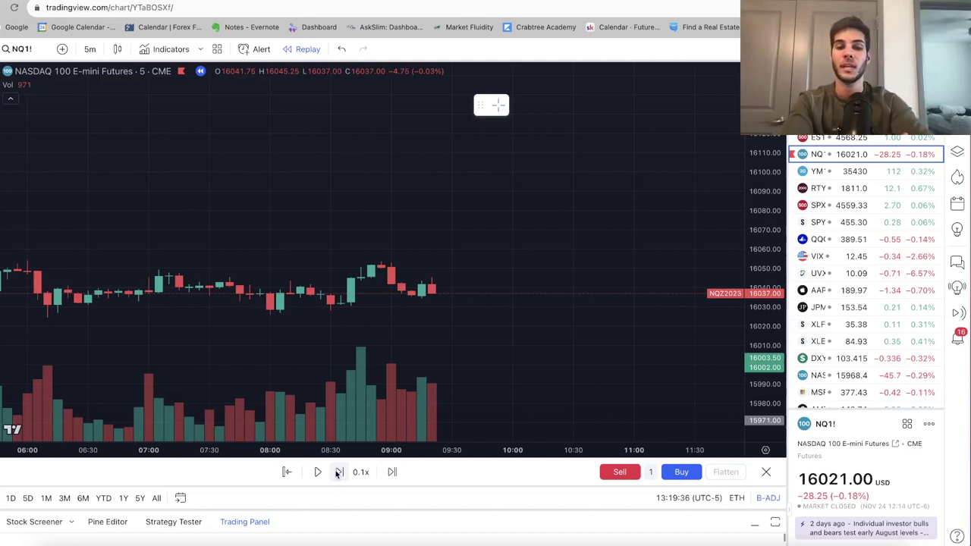
click(339, 471)
click(339, 471)
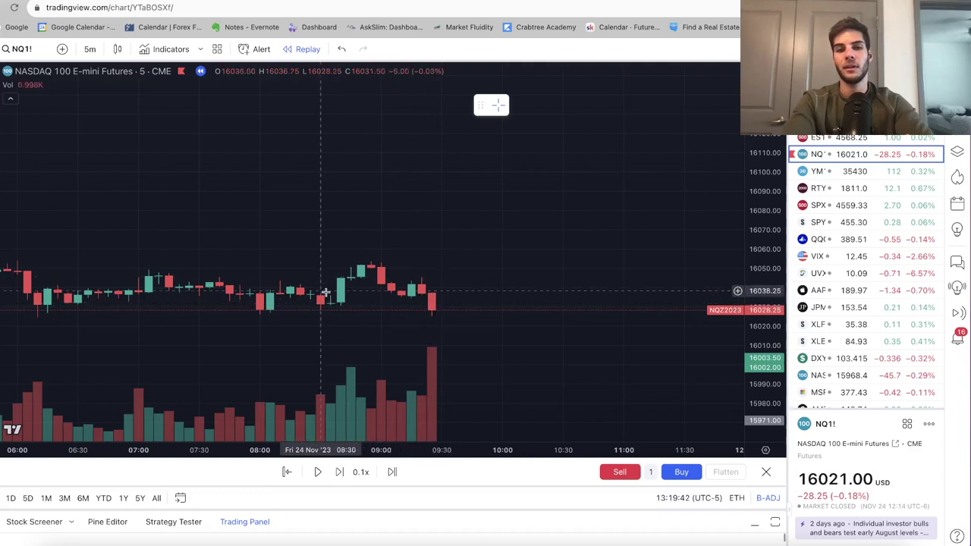
click(334, 473)
click(334, 473)
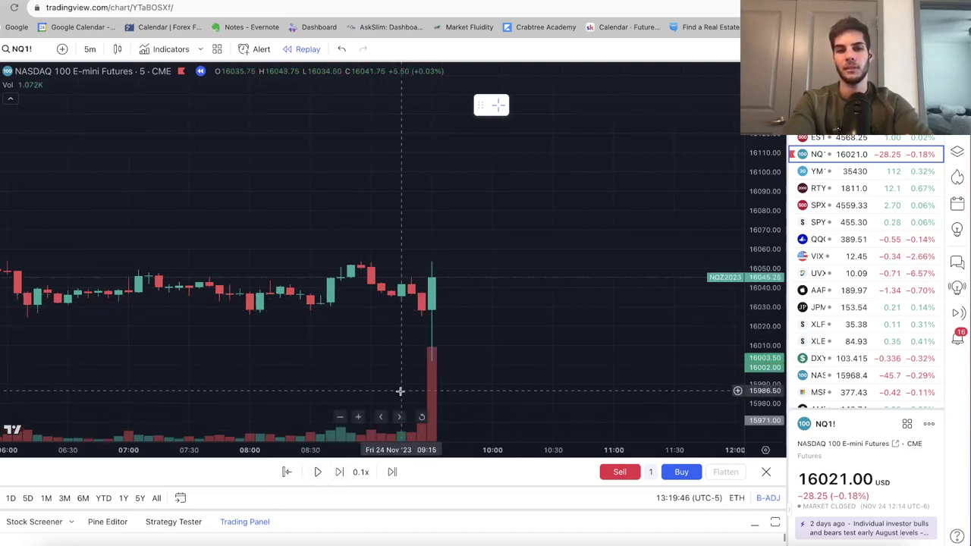
Step the replay through the first half hour after the 24 November open to the 10:00 candle.
click(339, 472)
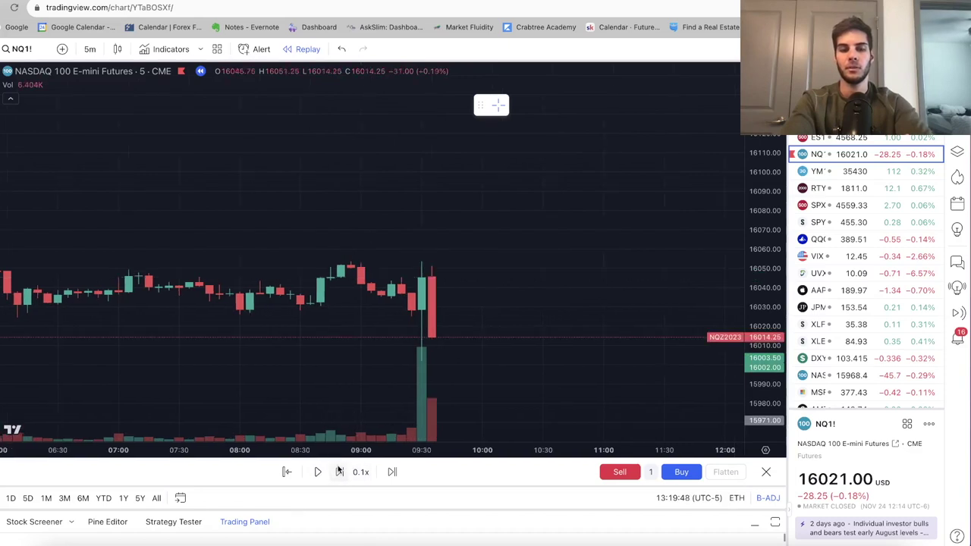
click(339, 471)
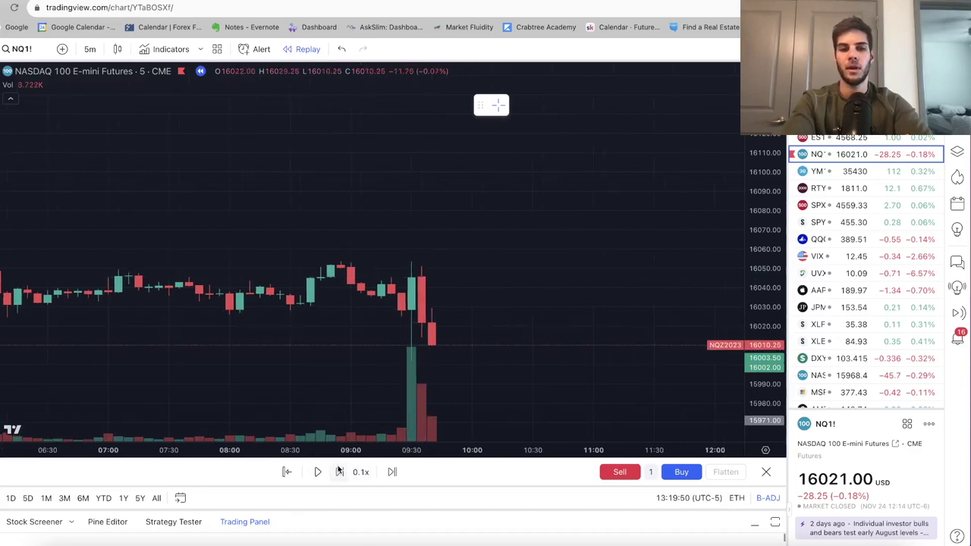
click(339, 472)
click(339, 472)
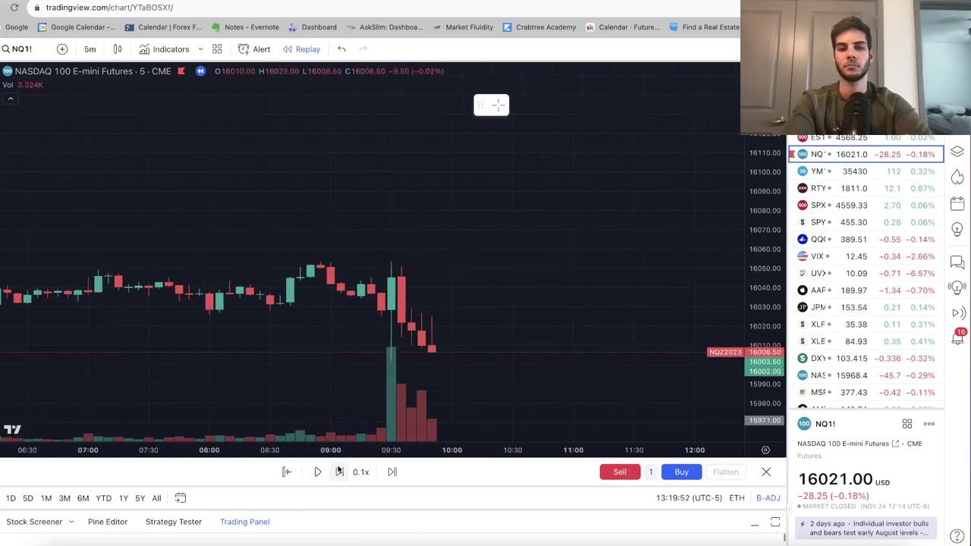
click(339, 471)
click(339, 472)
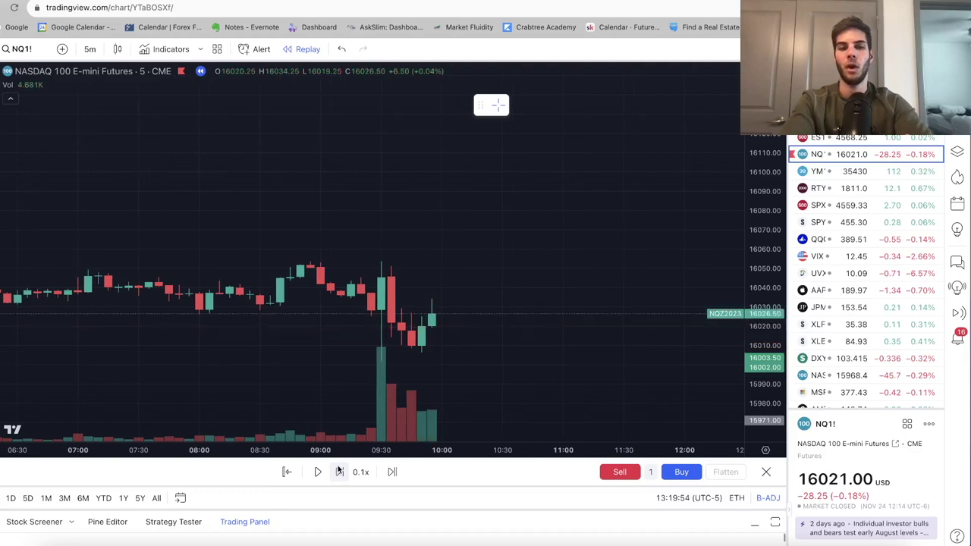
drag(429, 347, 442, 285)
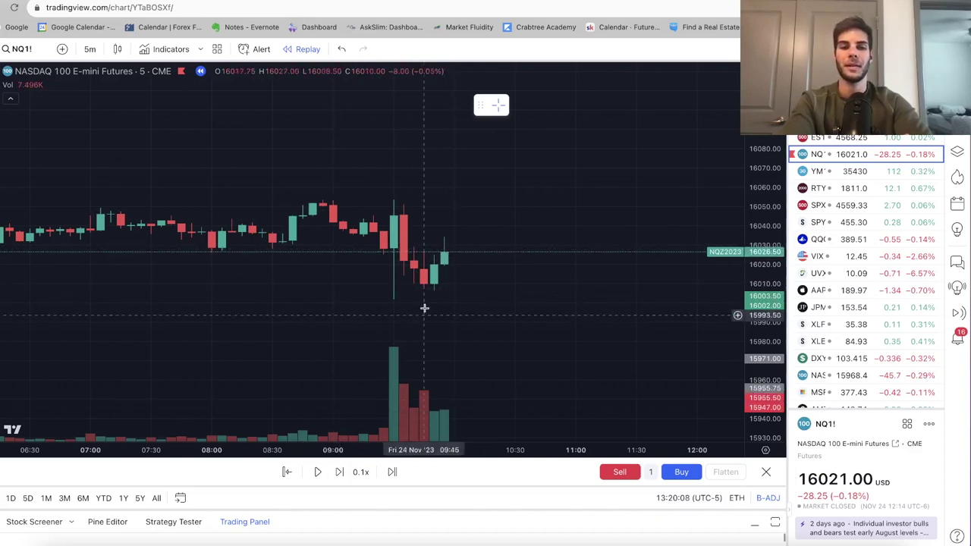
click(334, 472)
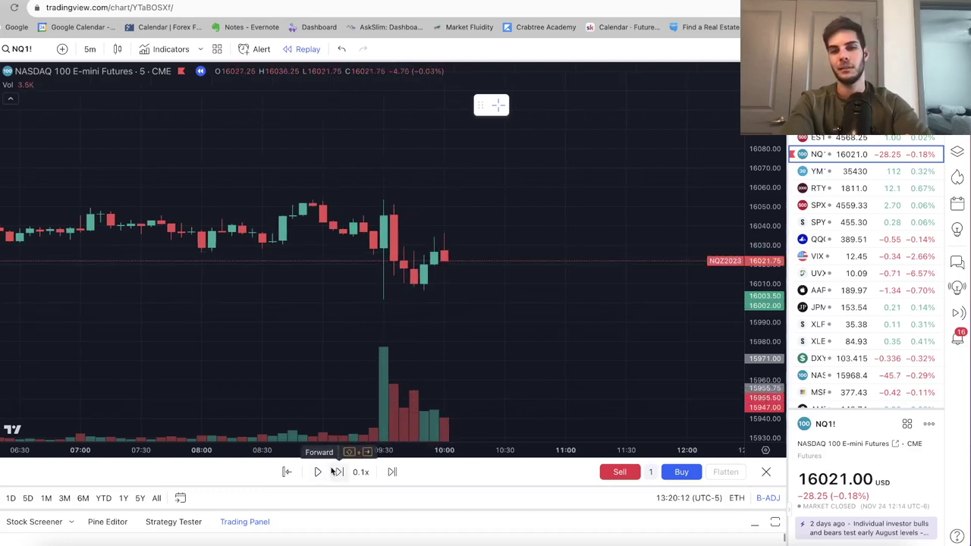
click(336, 471)
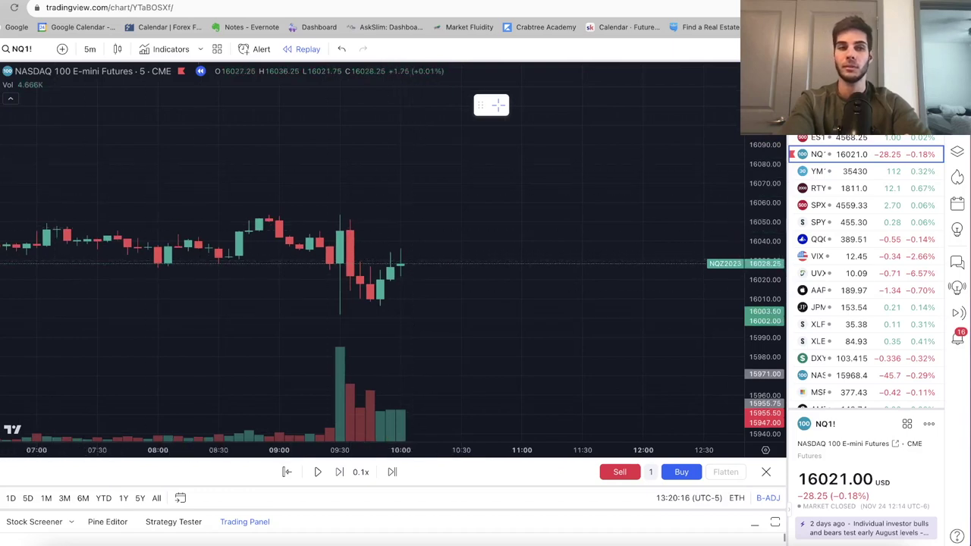
Try a long position at 16026.00 after the 10:00 candle with a 26-point target and a 25.75-point stop, and delete it.
click(15, 177)
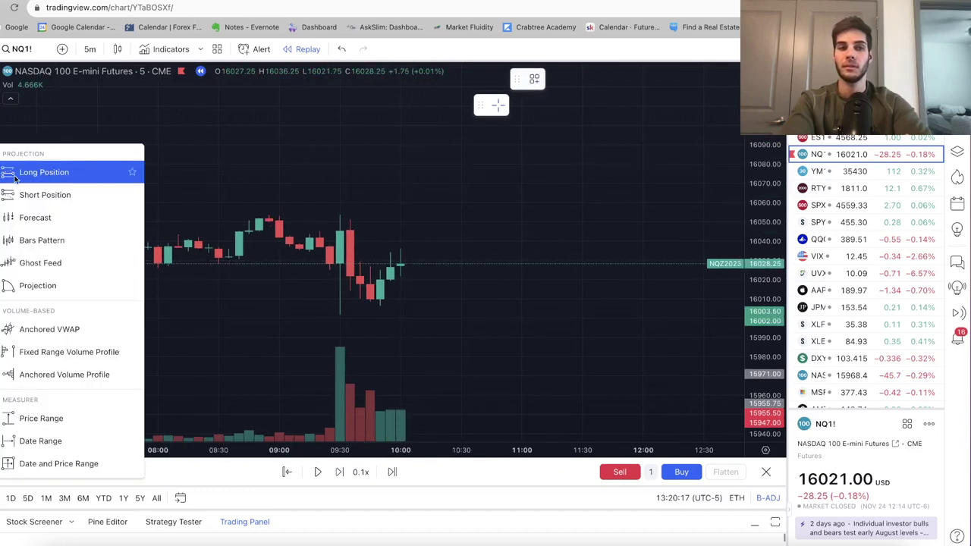
click(407, 267)
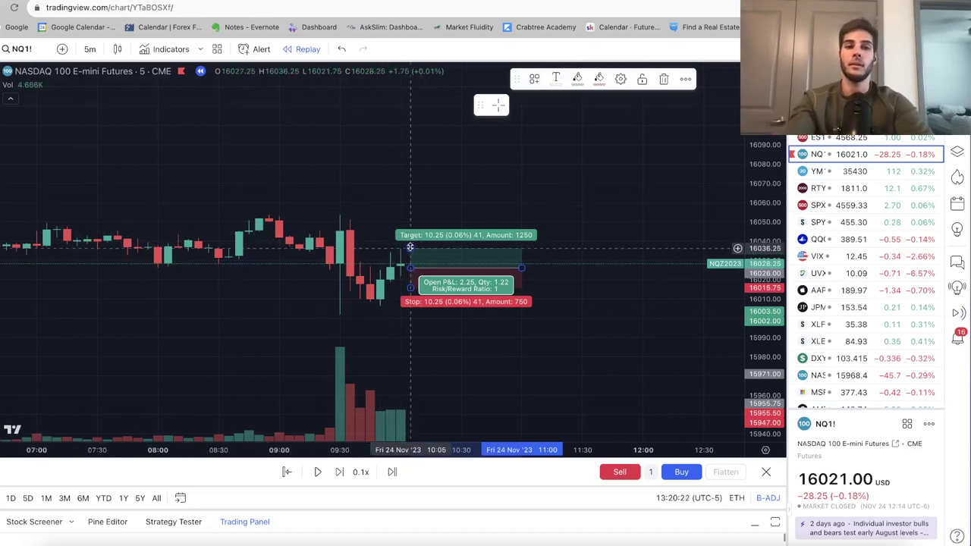
drag(414, 244, 410, 220)
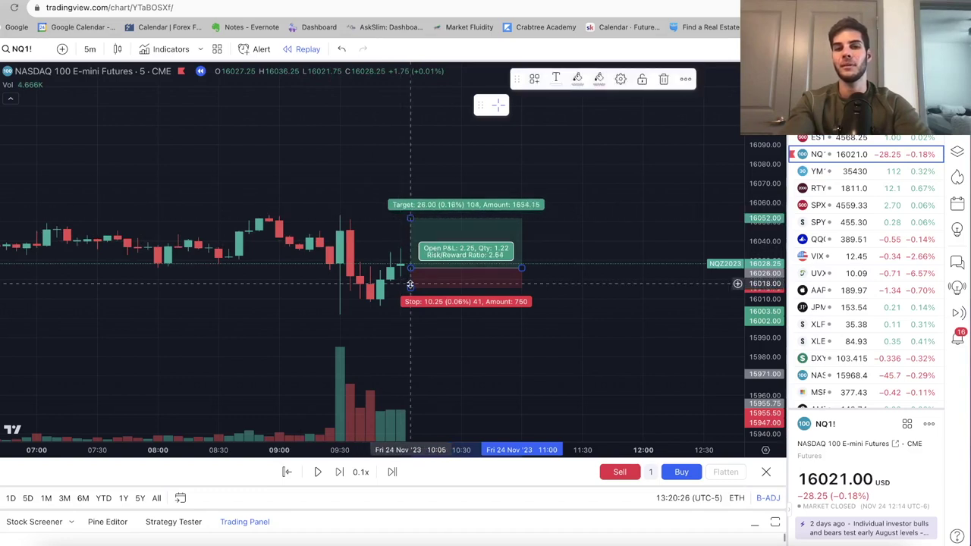
drag(410, 287, 410, 317)
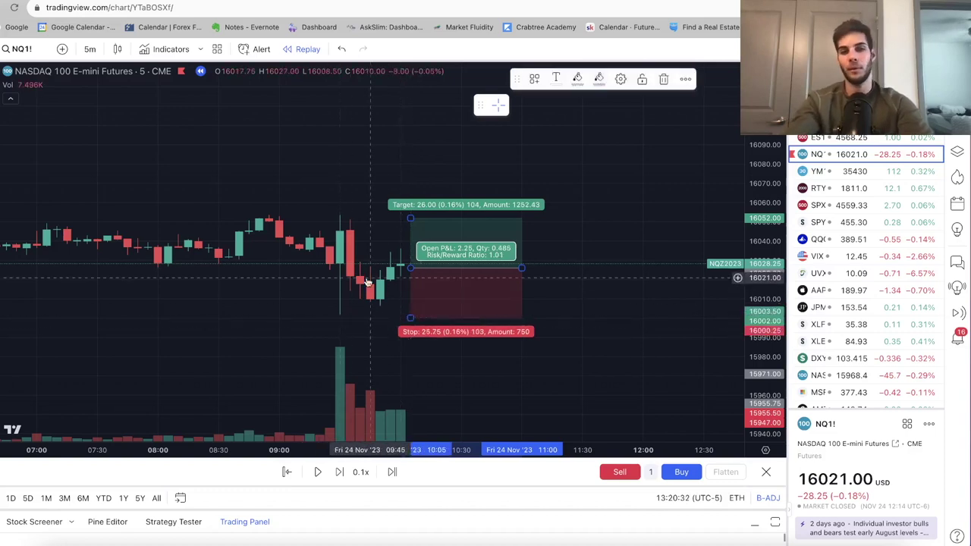
key(Delete)
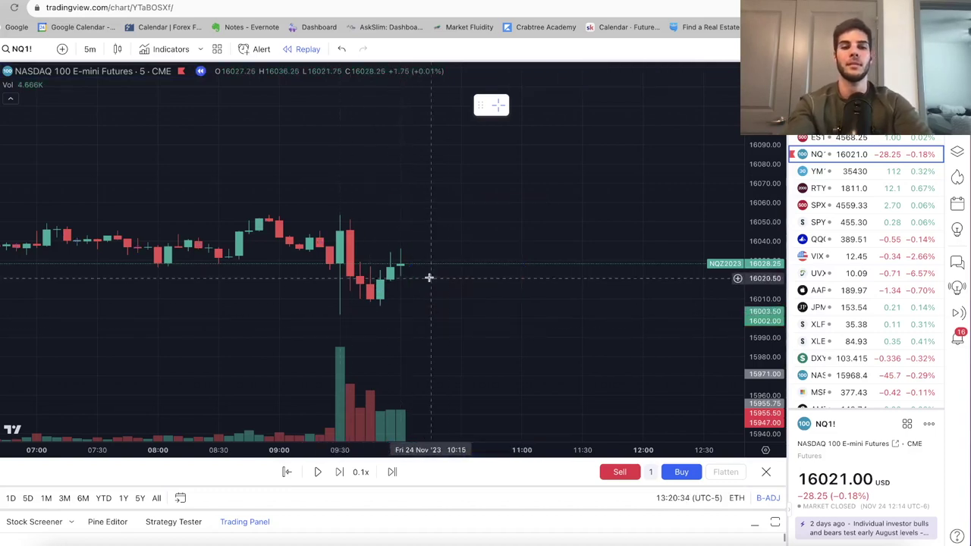
Step the replay of 24 November from the 10:00 candle to the 10:30 candle.
click(340, 471)
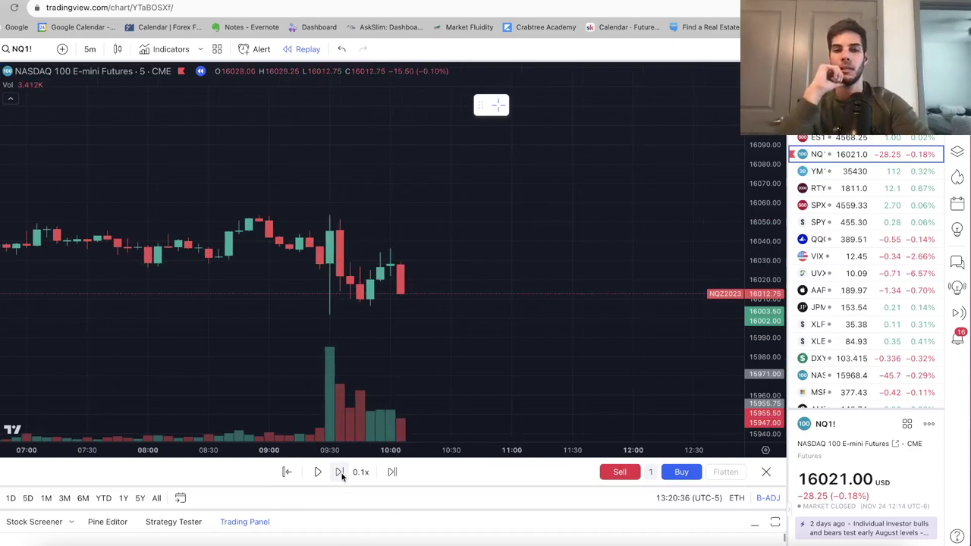
click(339, 471)
click(340, 472)
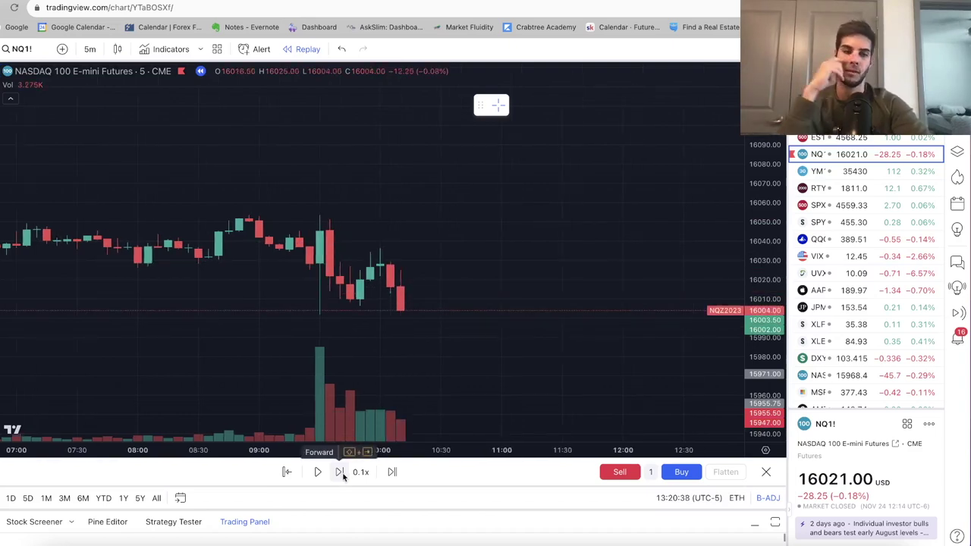
click(340, 472)
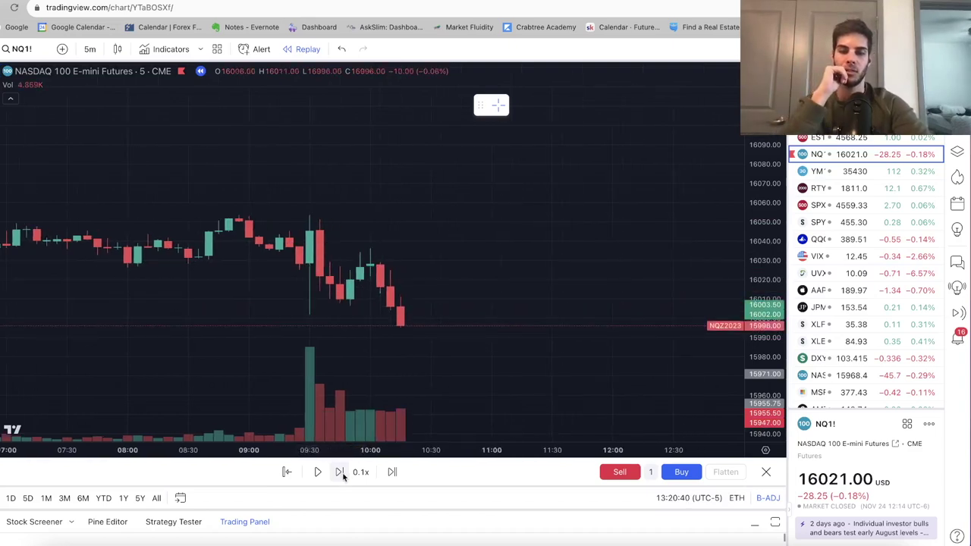
click(339, 472)
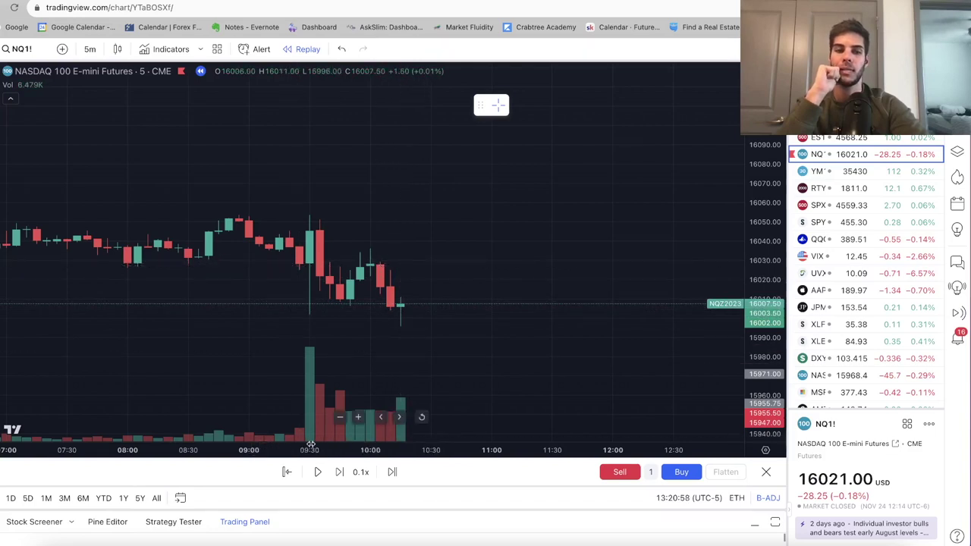
click(339, 471)
click(339, 472)
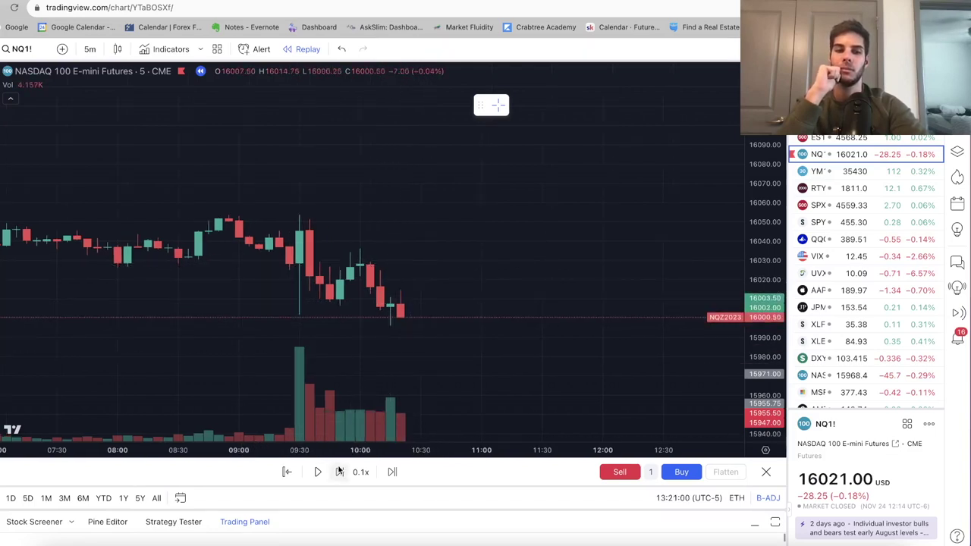
click(339, 471)
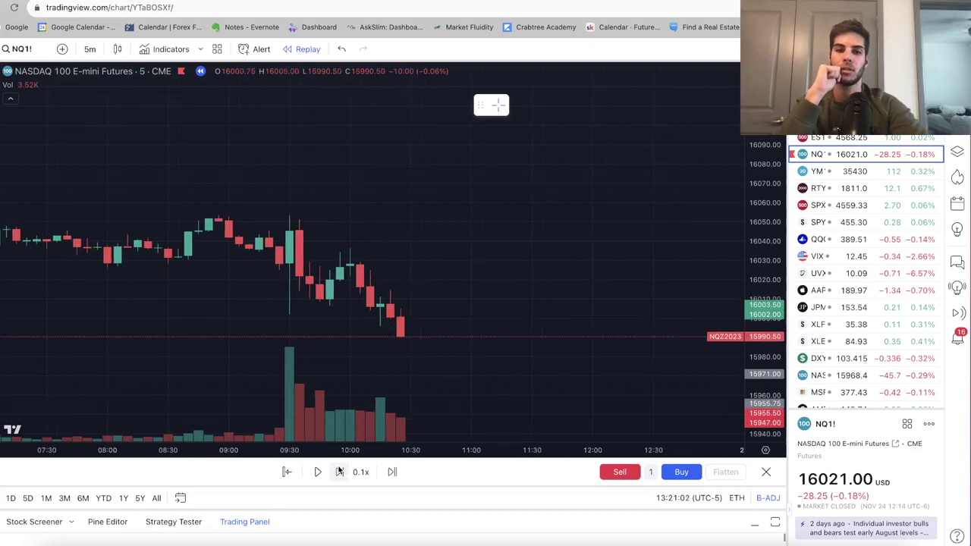
click(339, 471)
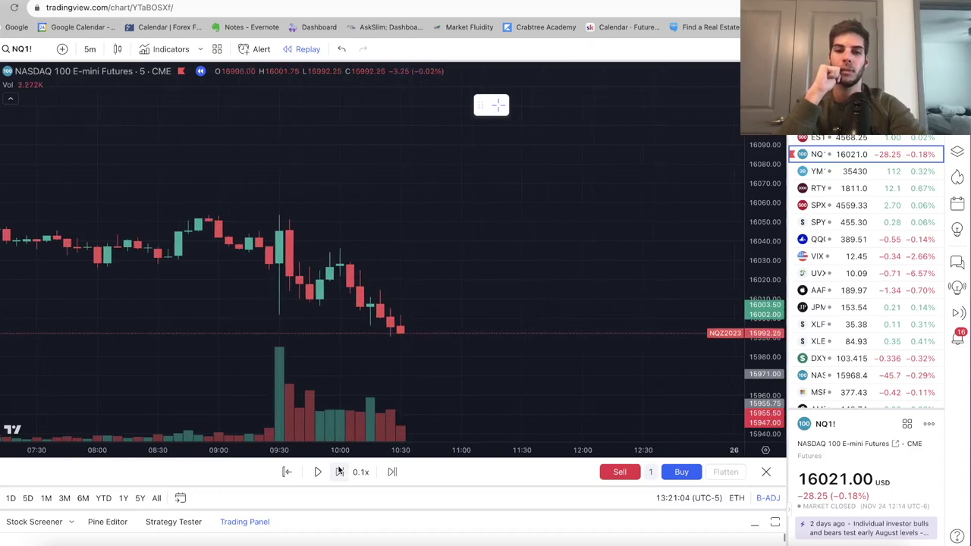
Step the replay of 24 November onward from 10:30 to the 11:00 candle.
click(339, 471)
click(339, 472)
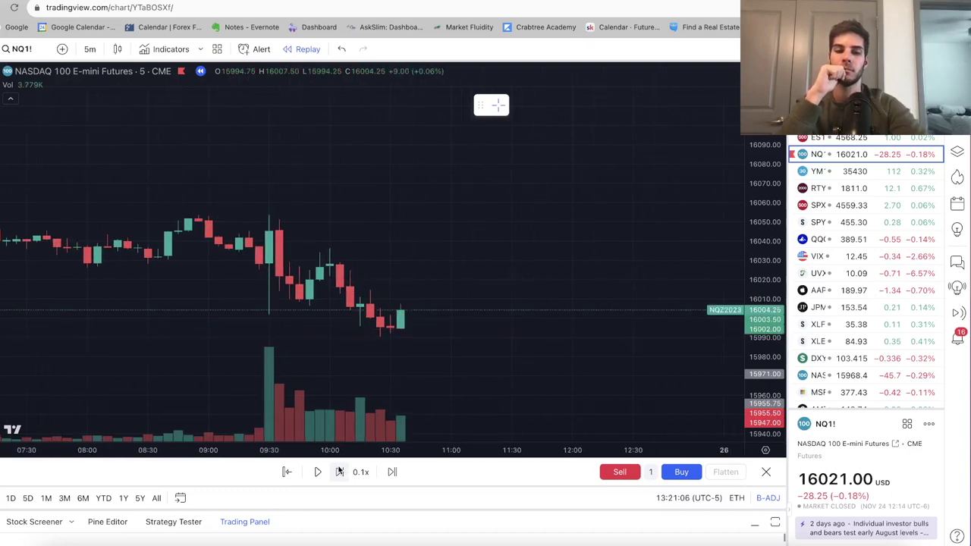
click(339, 471)
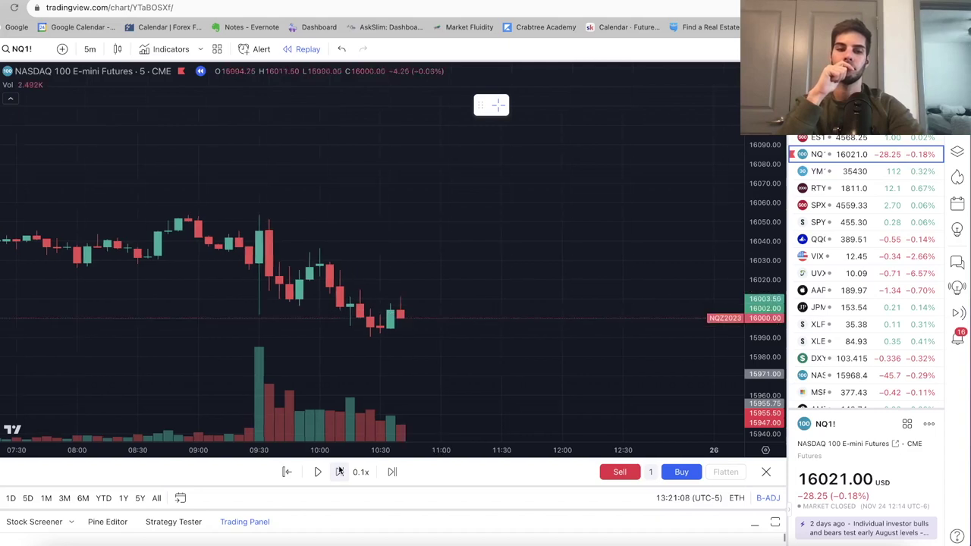
click(339, 472)
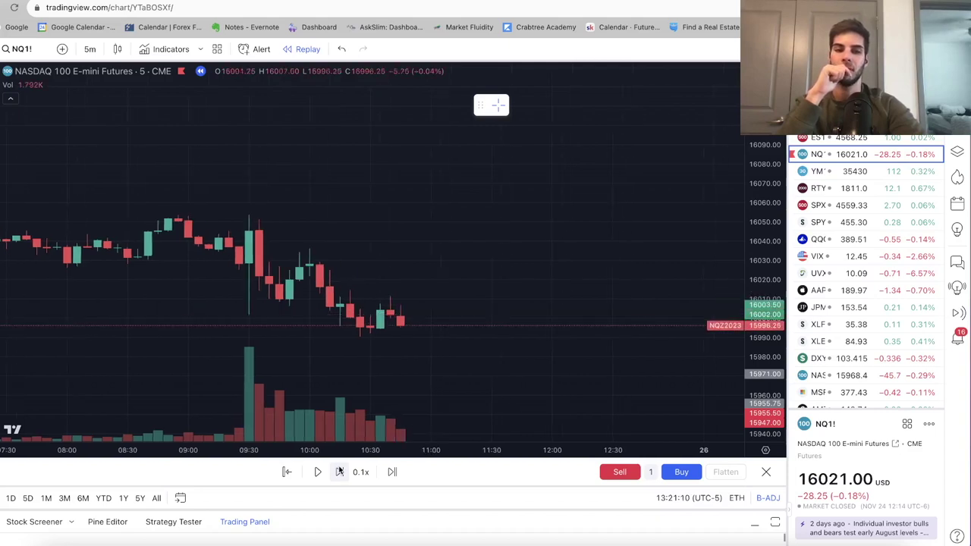
click(339, 472)
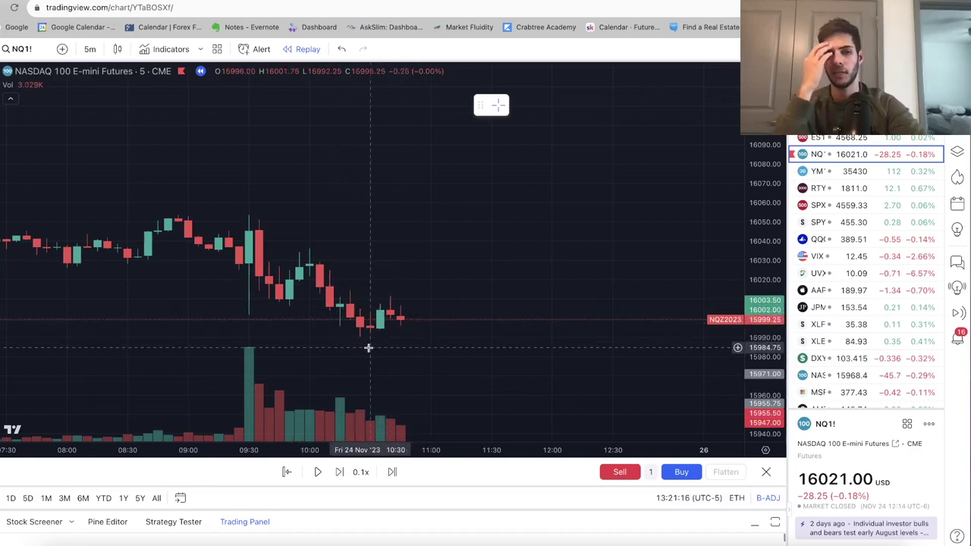
click(336, 473)
click(336, 473)
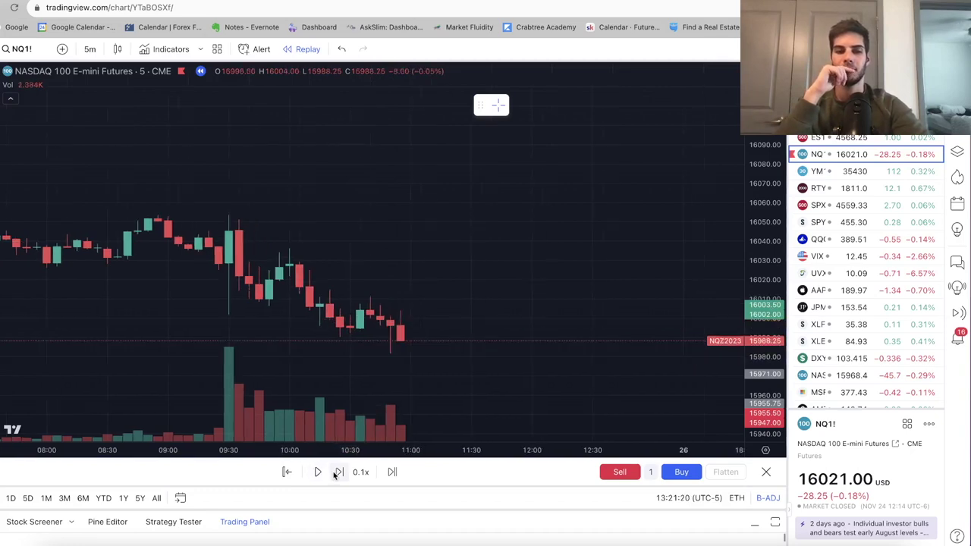
click(335, 473)
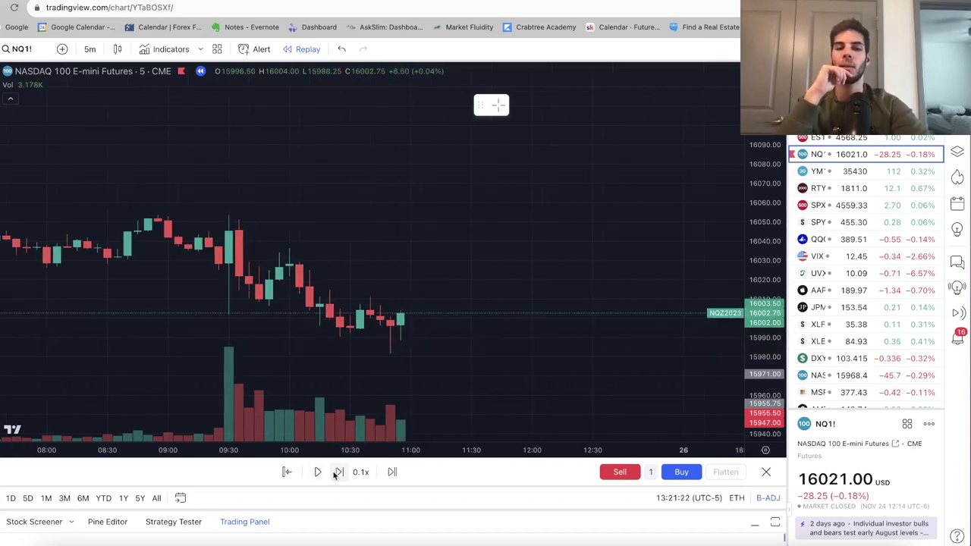
drag(405, 347, 424, 298)
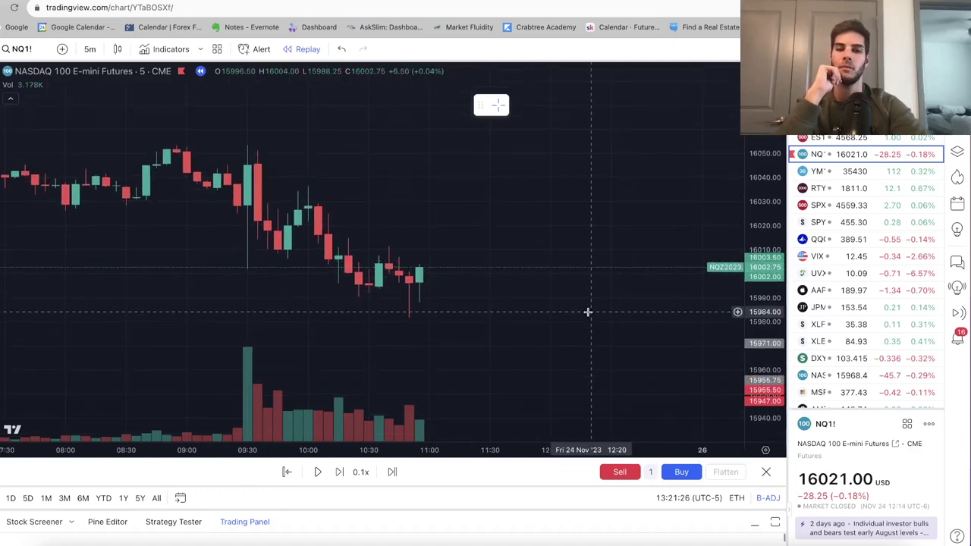
drag(588, 311, 600, 314)
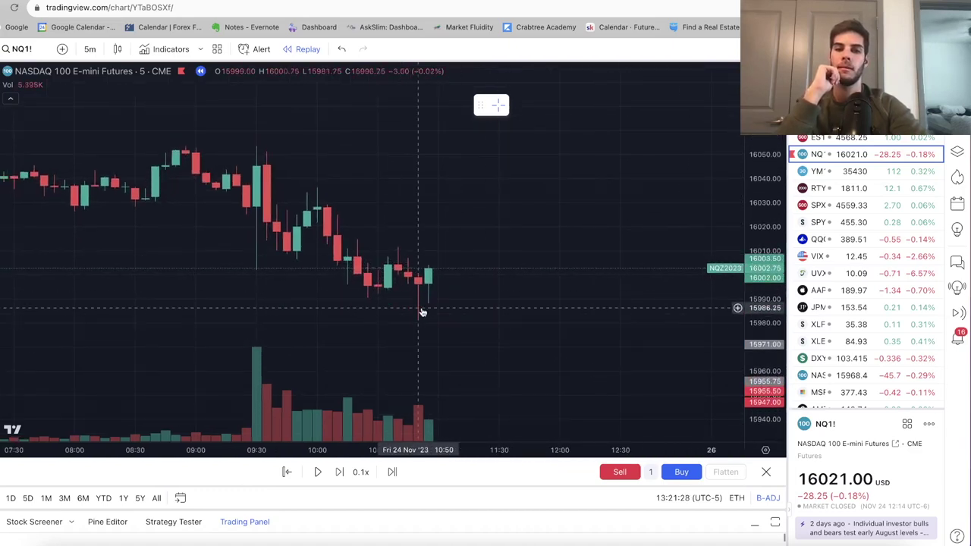
click(339, 473)
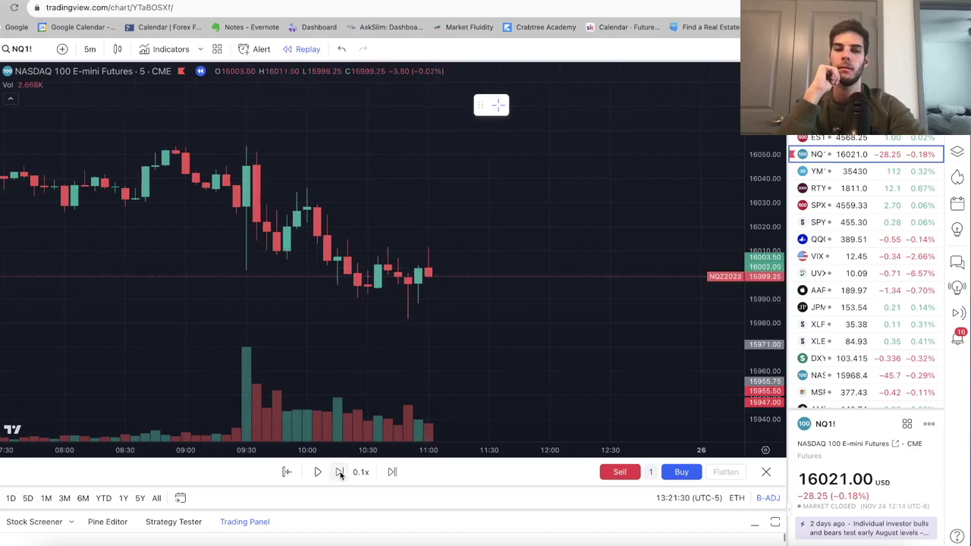
Step the replay of 24 November from the 11:00 candle to the 11:25 candle.
click(340, 472)
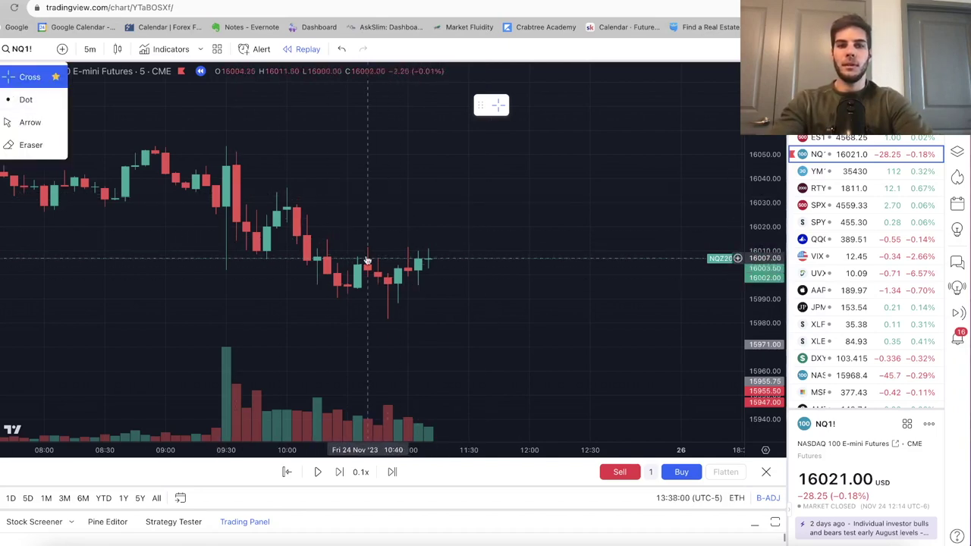
click(406, 308)
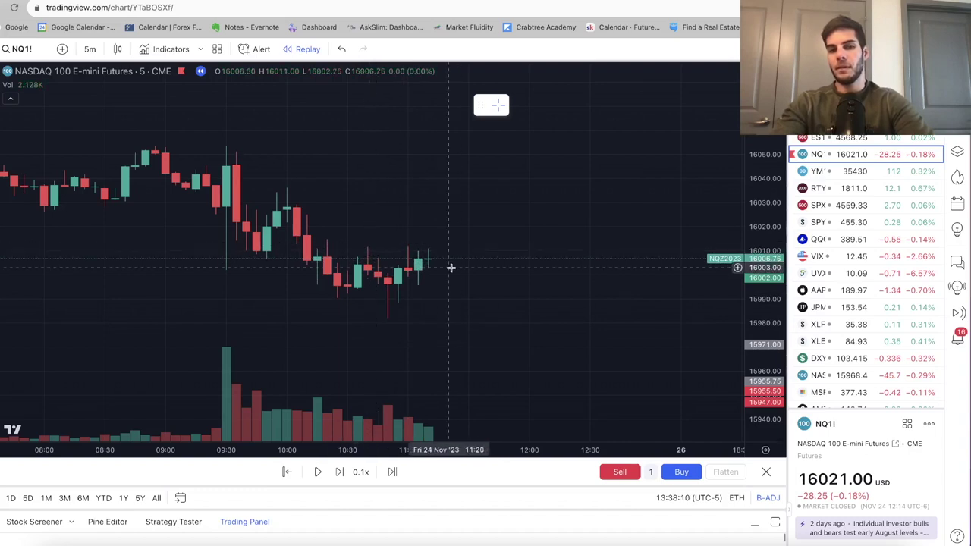
click(340, 471)
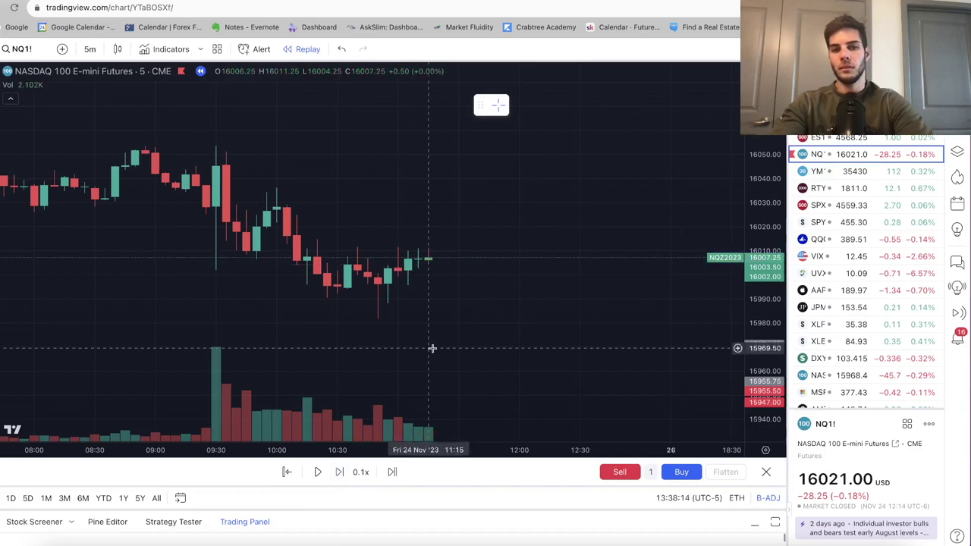
click(331, 478)
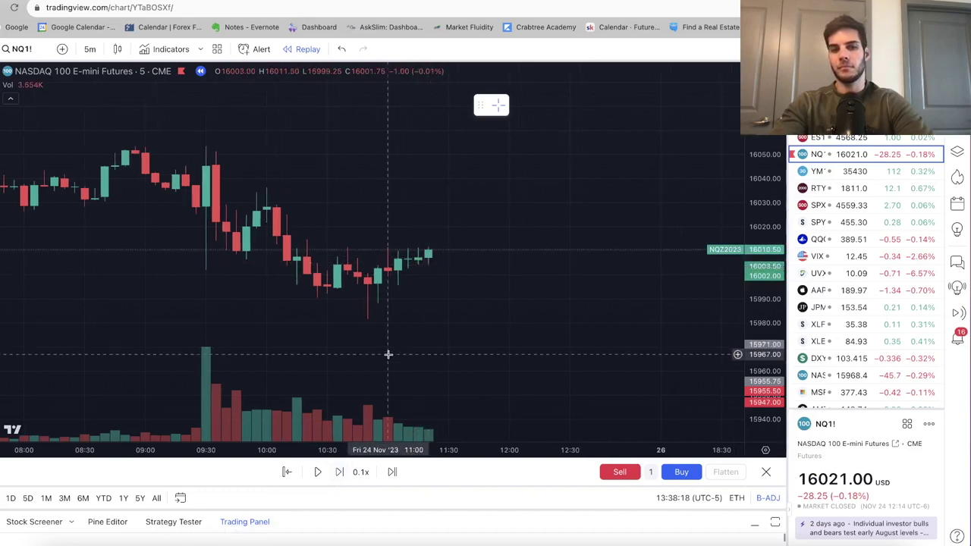
click(339, 471)
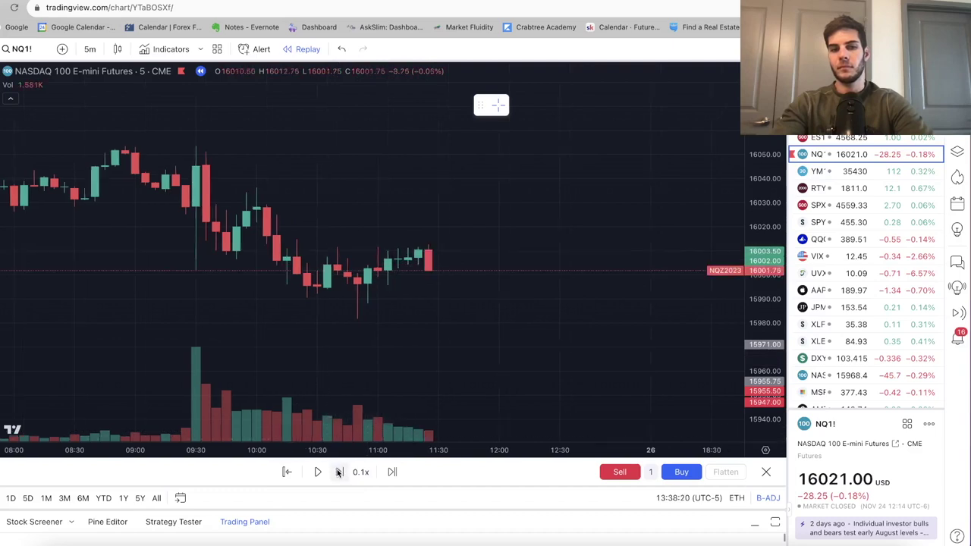
click(339, 472)
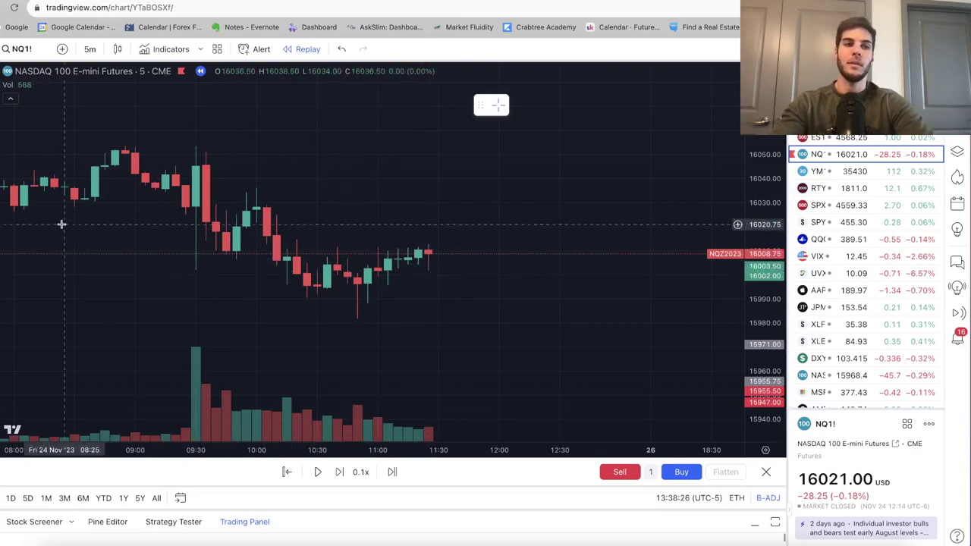
Add a chart note listing -24, +46, +19, +11, +31pts and Net +83pts x 2 contracts with $50k acc, x 1 contract with $25k acc.
click(17, 174)
click(42, 172)
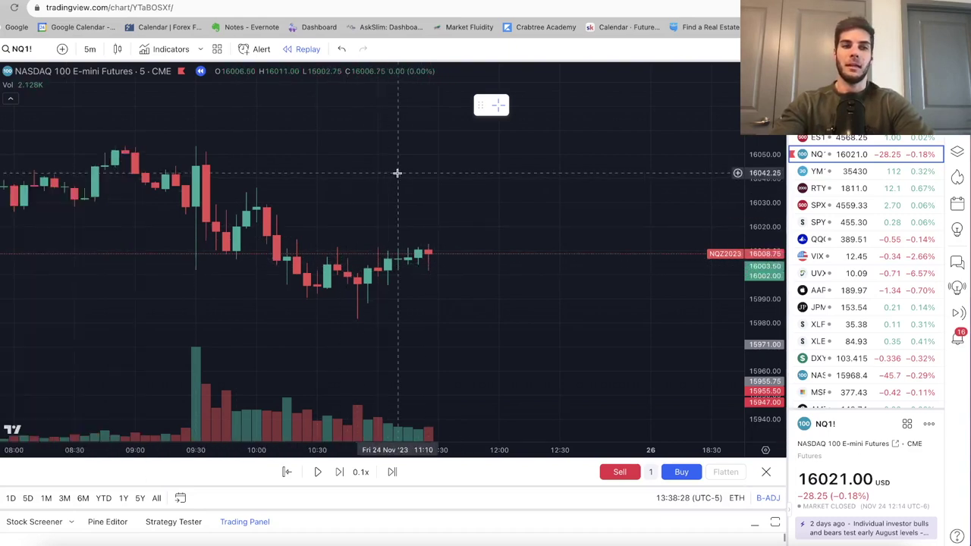
click(489, 208)
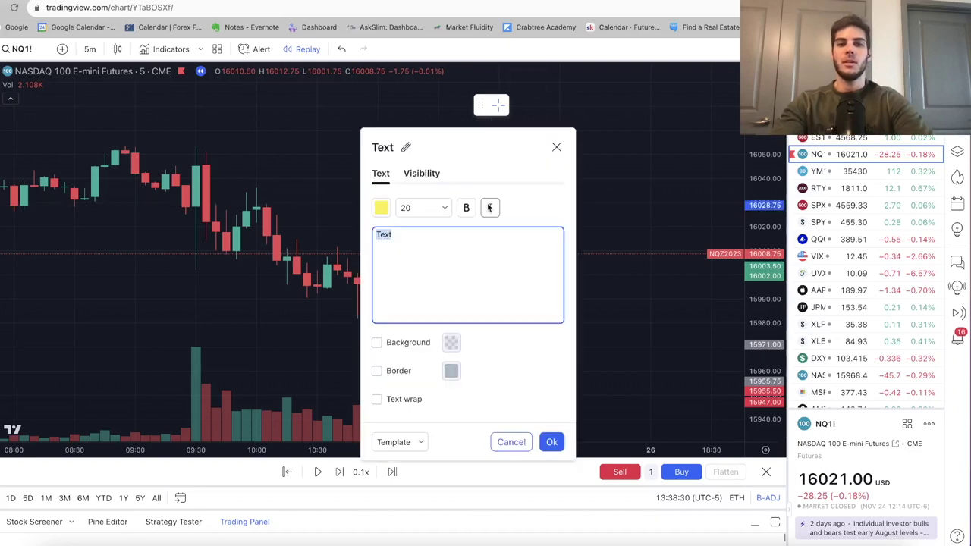
text(-24pts +46pts +19pts +11pts +31pts Net +83pts x 2 contracts with $50k acc Net +83pts x 1 contract with $25k acc)
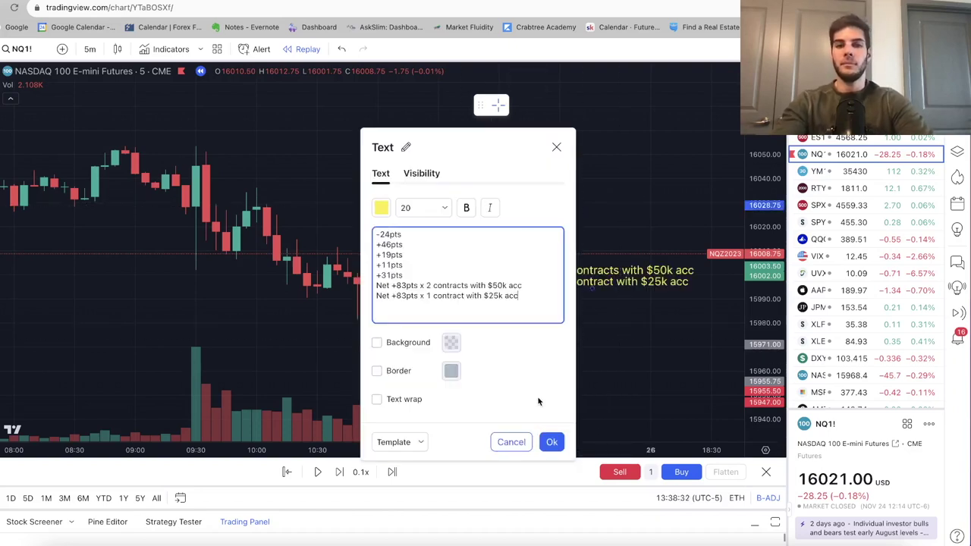
click(552, 441)
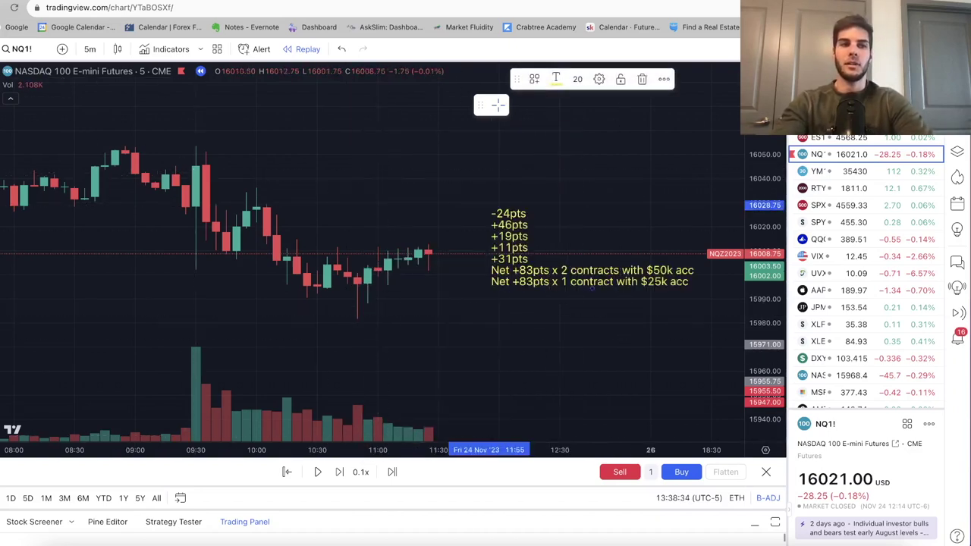
drag(502, 217, 503, 164)
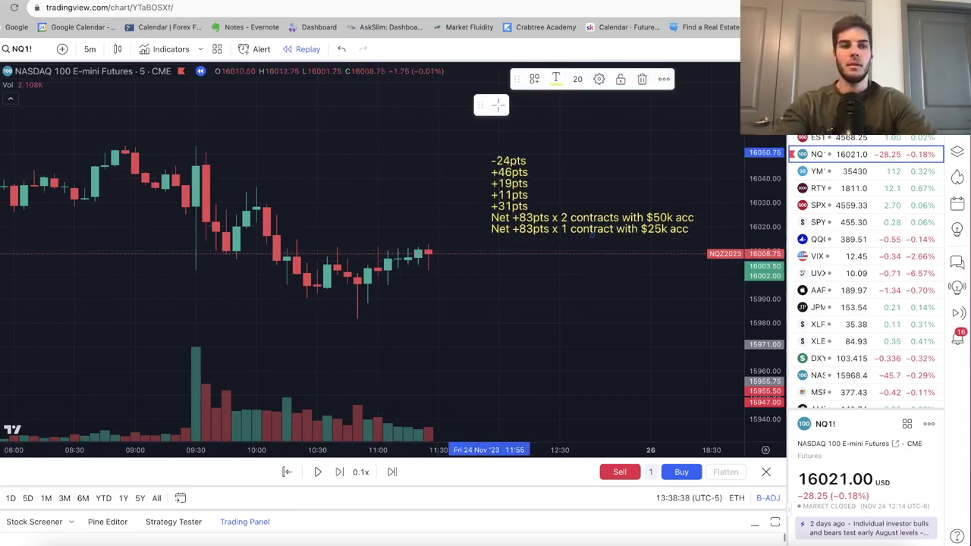
key(Escape)
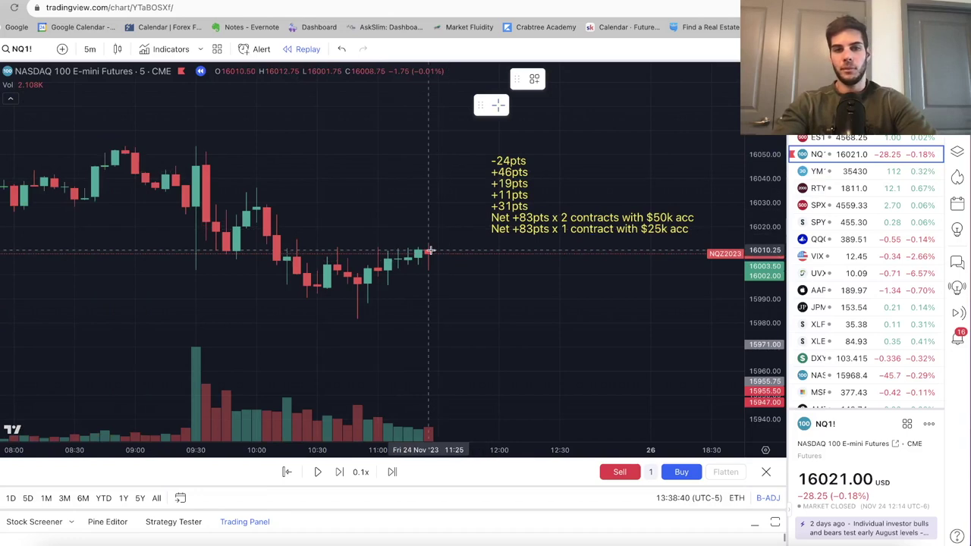
Mark a long position at 16008.25 from the 11:25 candle with a 14-point target at 16022.25 and a stop at 15995.25.
click(428, 254)
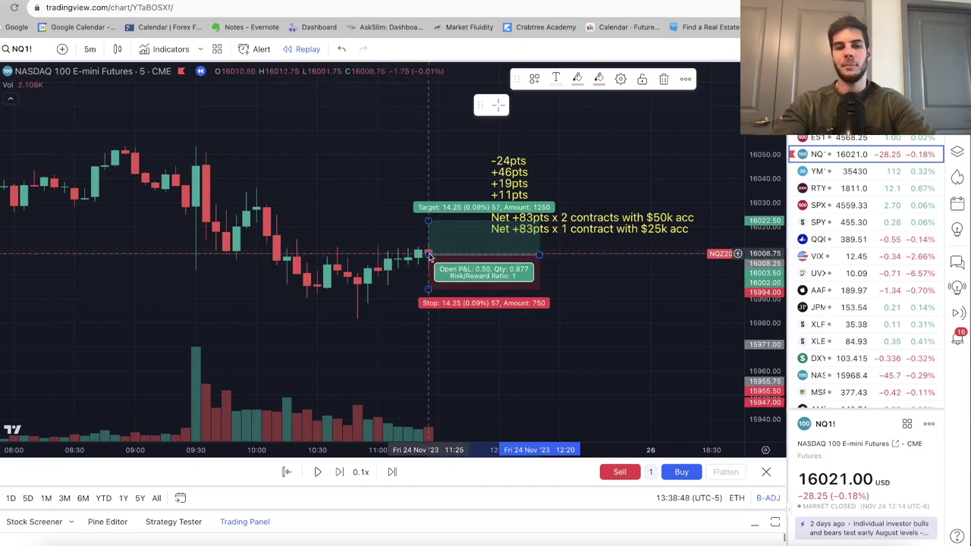
click(8, 77)
drag(428, 289, 428, 320)
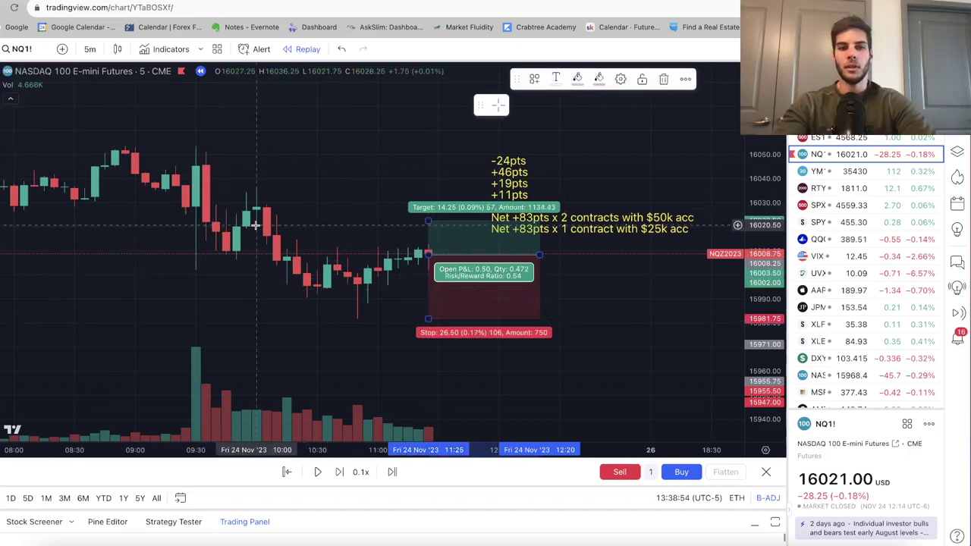
drag(428, 221, 426, 219)
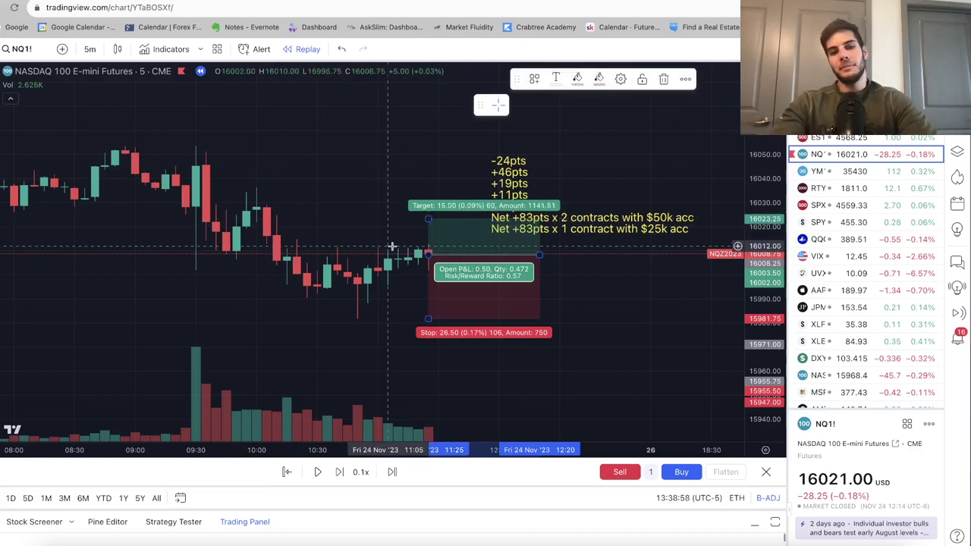
drag(427, 317, 425, 289)
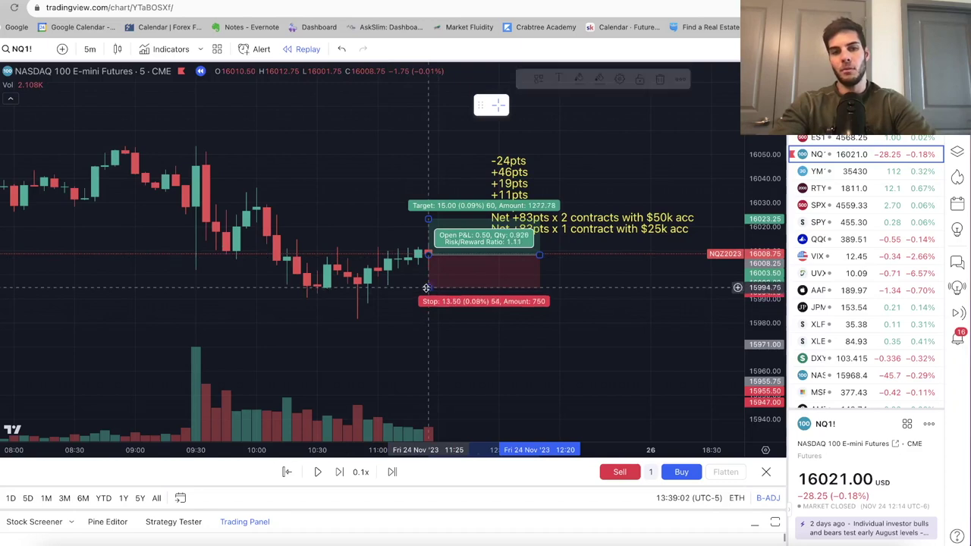
click(383, 294)
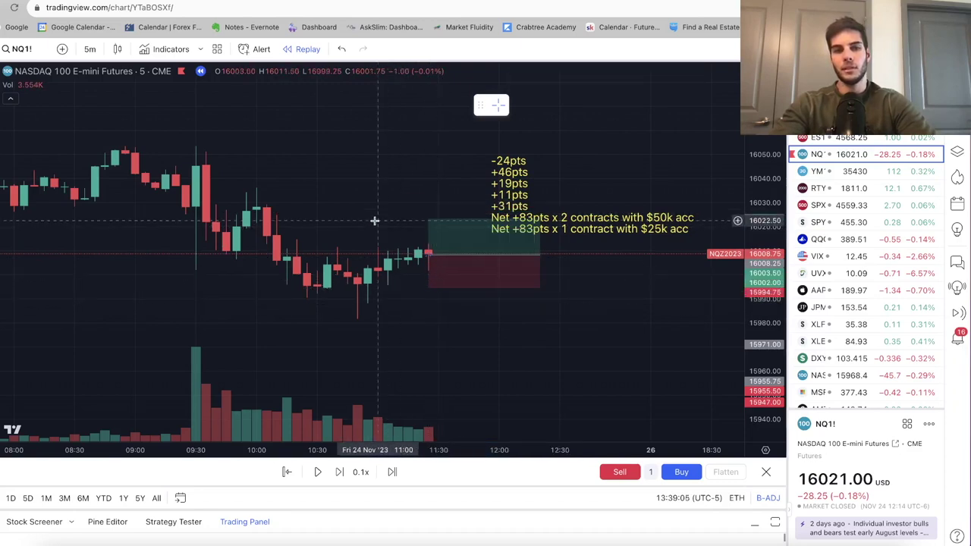
click(427, 220)
drag(427, 221, 427, 221)
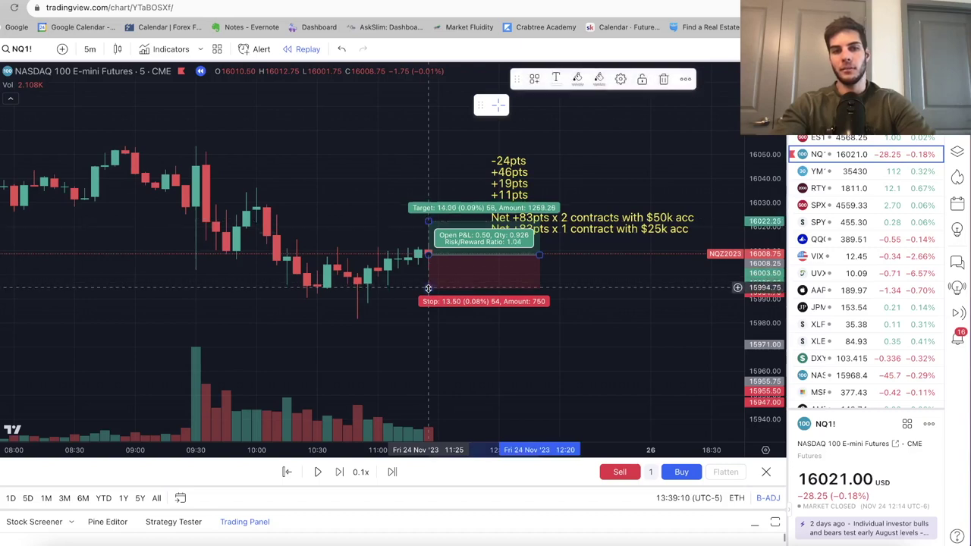
drag(428, 286, 427, 287)
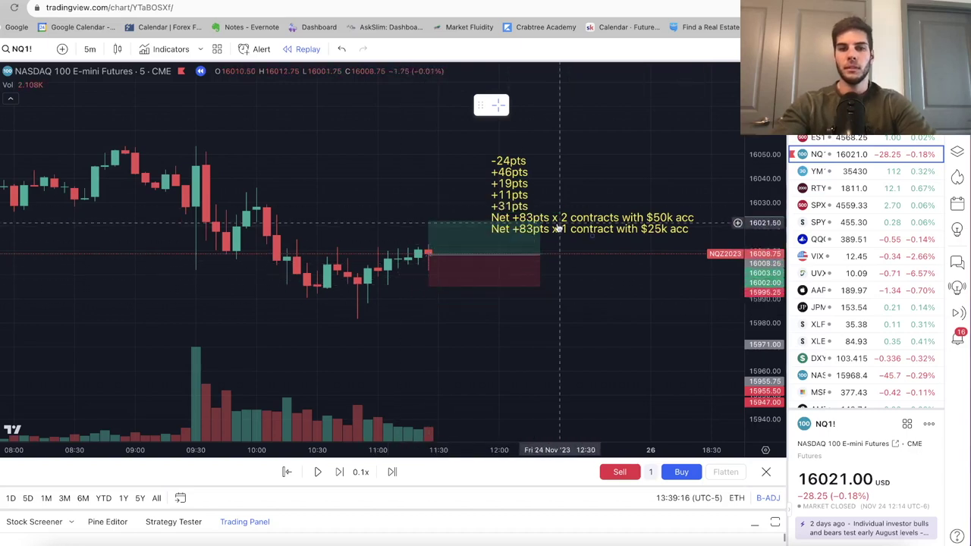
Move the results note above the long position and step the replay from 11:25 to the 11:50 candle.
drag(523, 216, 524, 193)
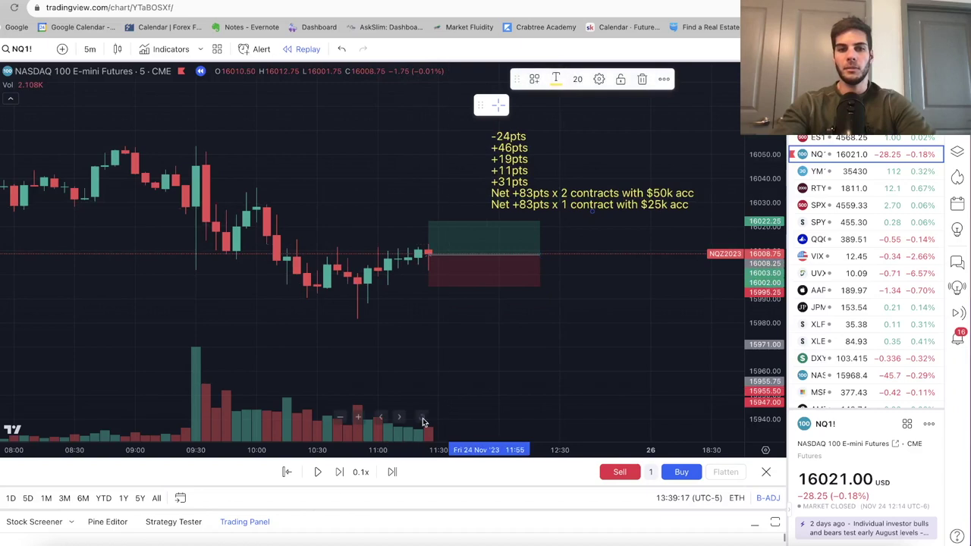
click(340, 474)
click(339, 473)
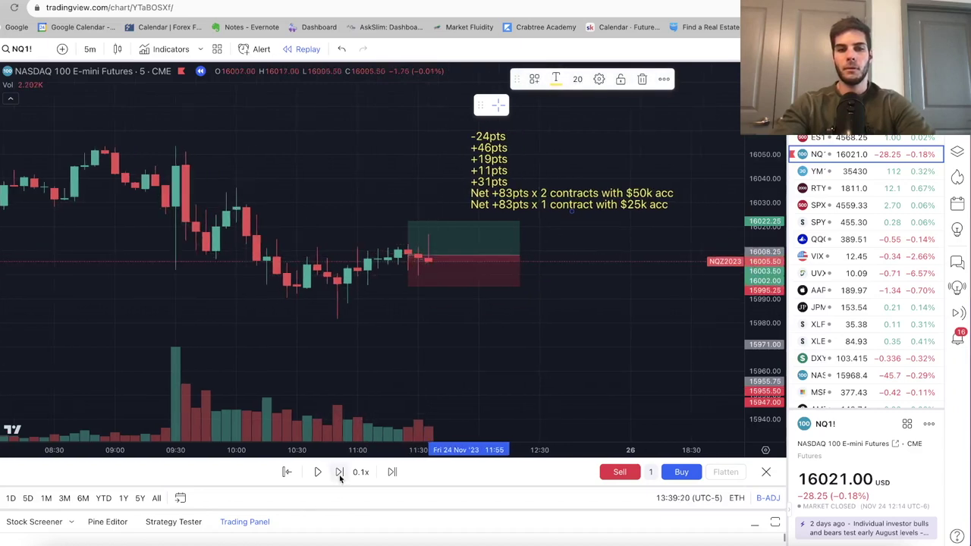
click(339, 473)
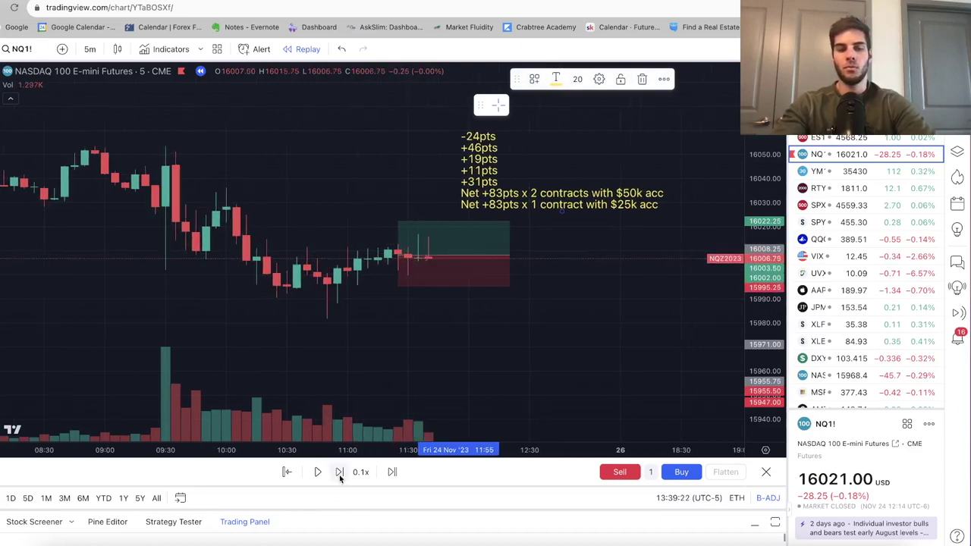
click(339, 473)
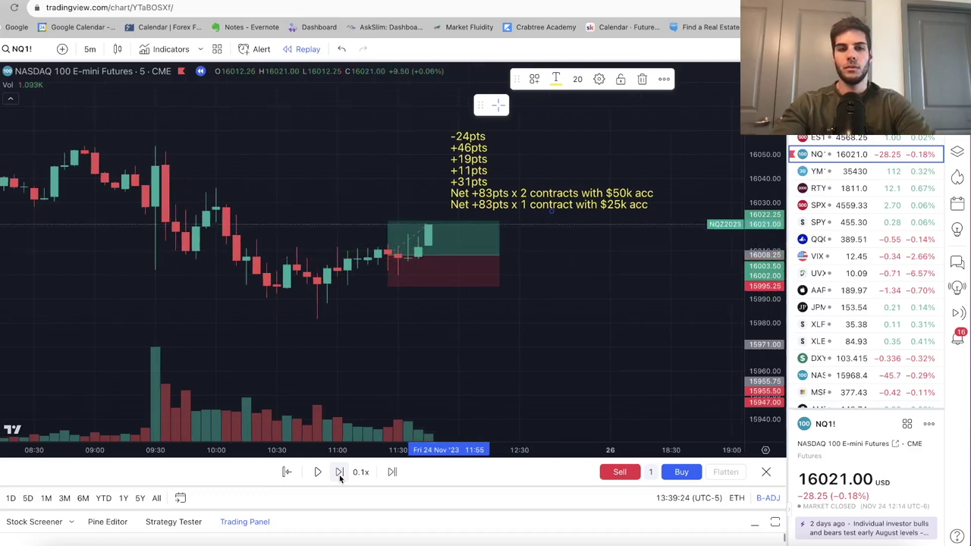
click(339, 473)
click(340, 473)
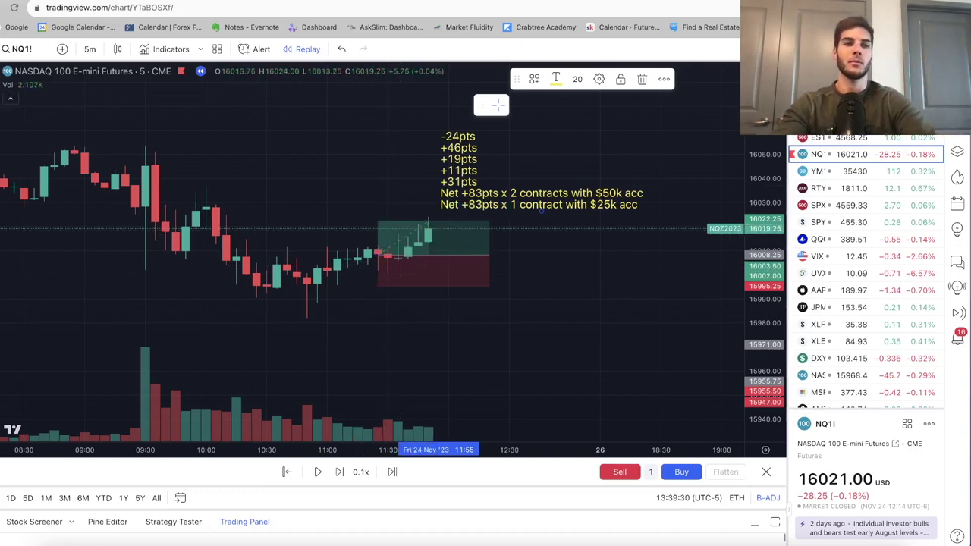
Add +7pts to the results note, set both net lines to +90pts, and append = +$3.6k for the $50k account and = +$1.8k for $25k.
double_click(455, 180)
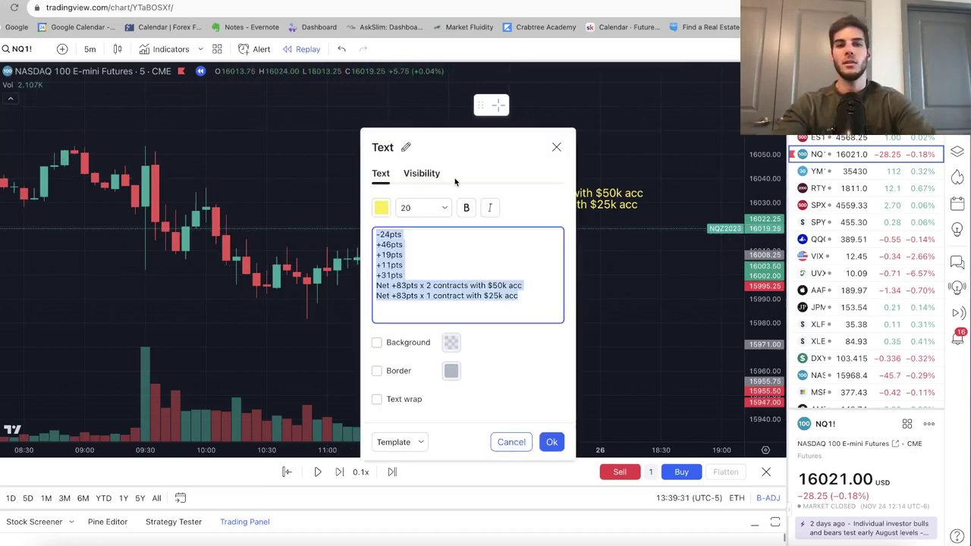
click(441, 275)
key(Return)
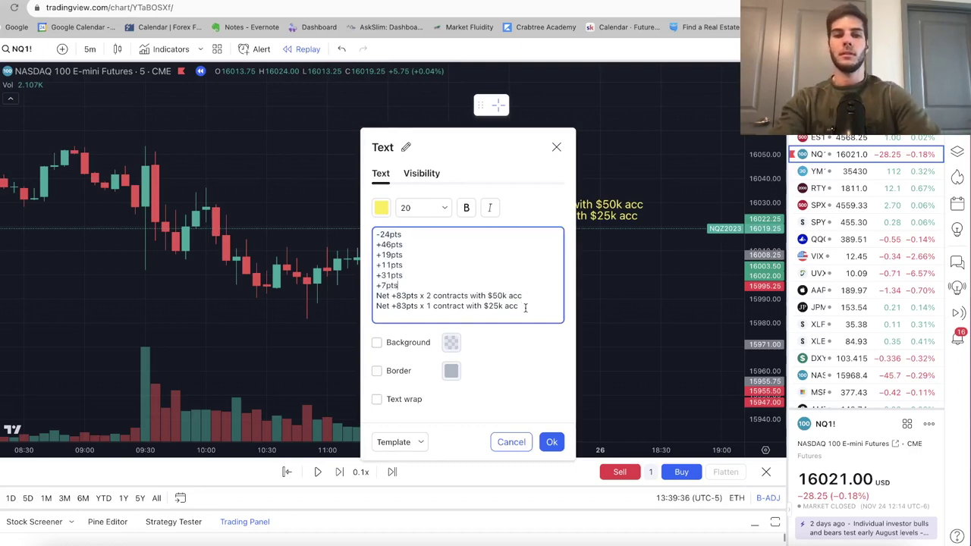
key(BackSpace)
key(BackSpace)
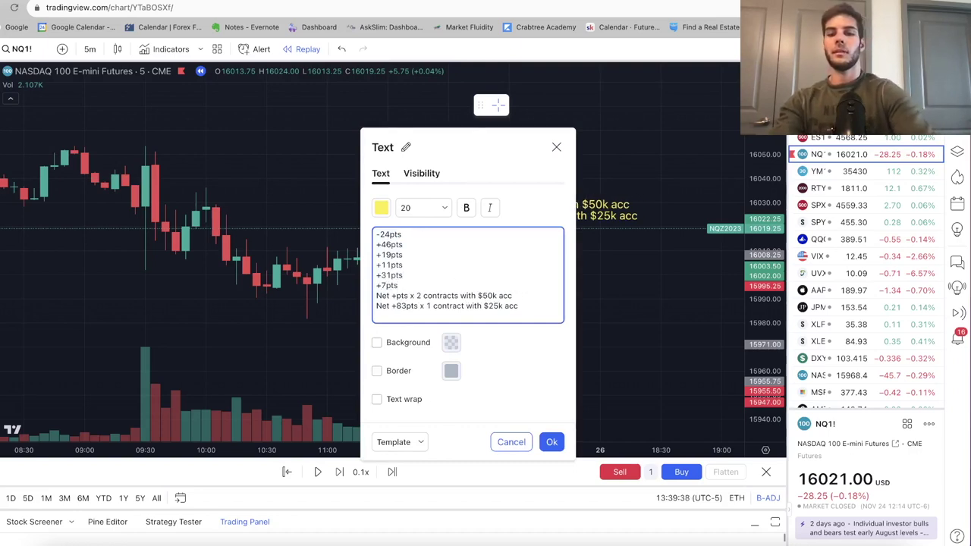
text(90)
key(BackSpace)
key(BackSpace)
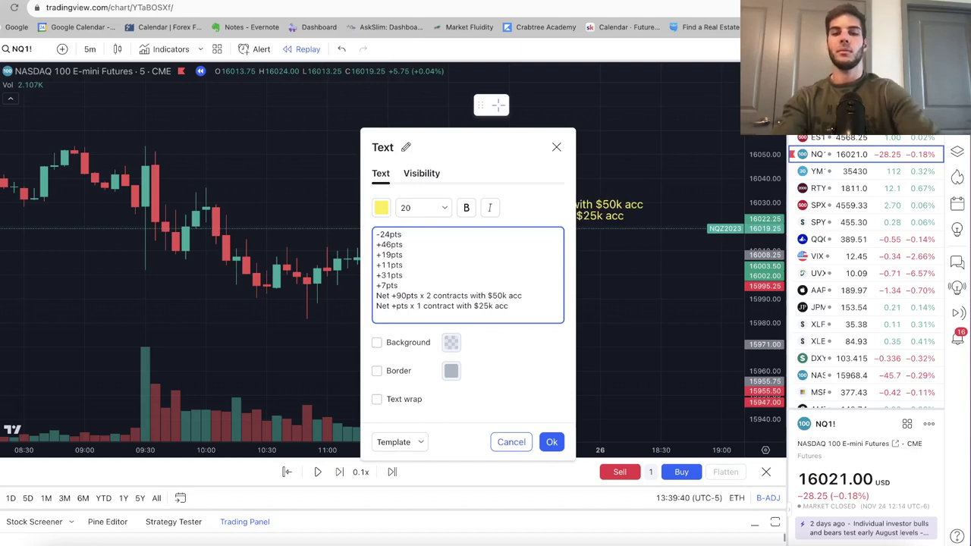
text(90)
click(552, 442)
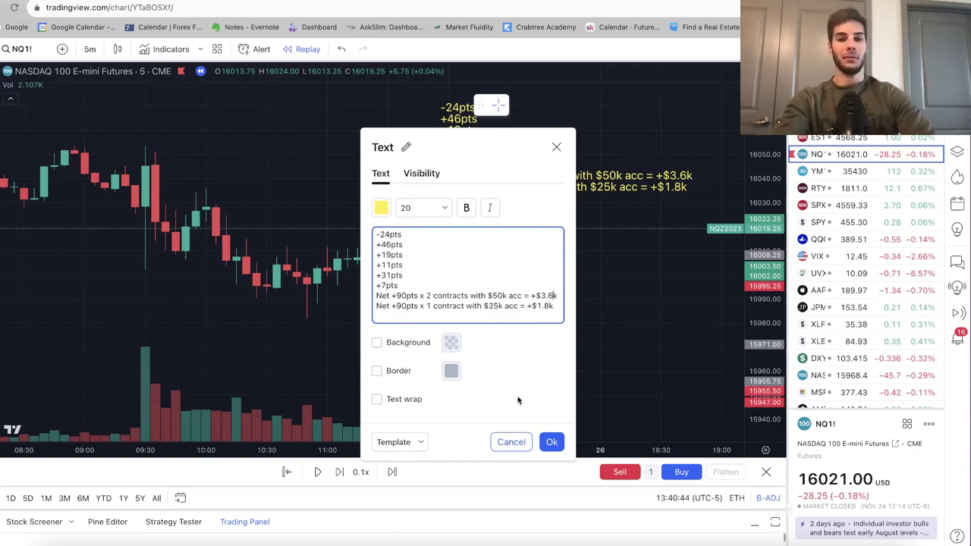
click(551, 442)
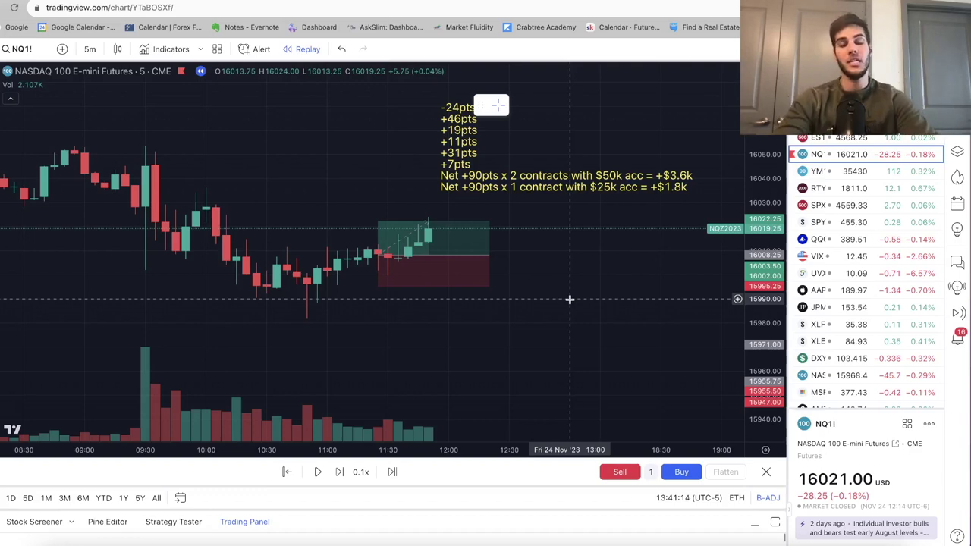
mouse_move(535, 275)
mouse_down()
mouse_move(495, 279)
mouse_move(493, 258)
mouse_up()
drag(486, 268, 497, 266)
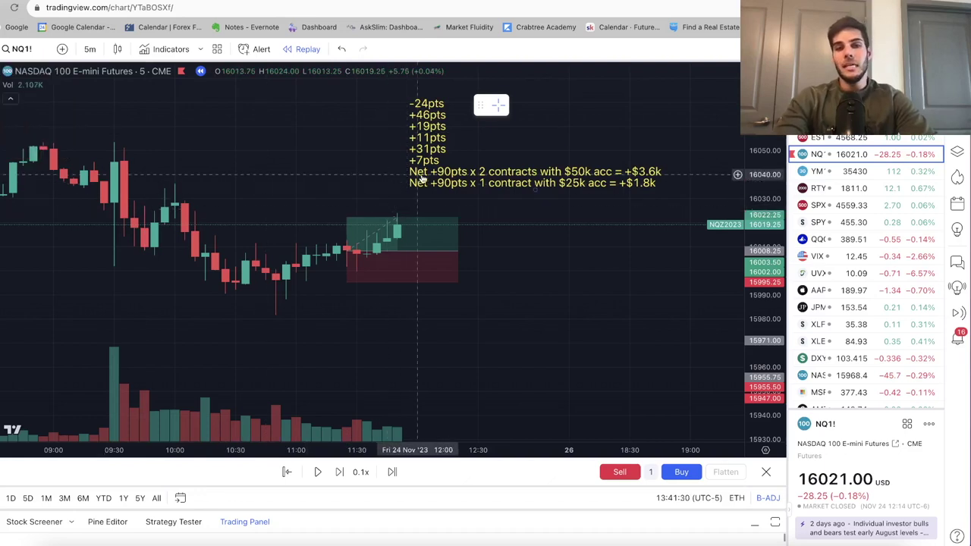
mouse_move(373, 169)
mouse_down()
mouse_move(356, 181)
mouse_move(374, 175)
mouse_up()
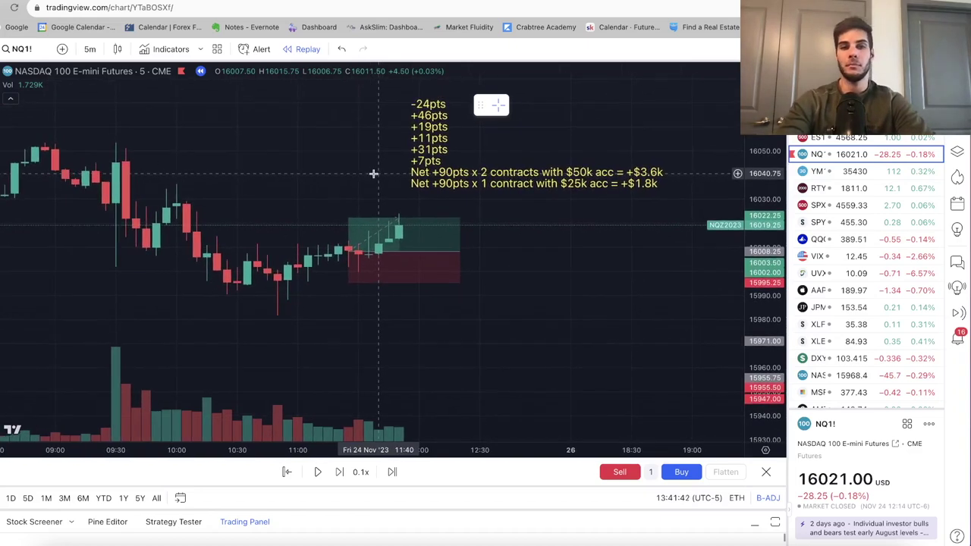